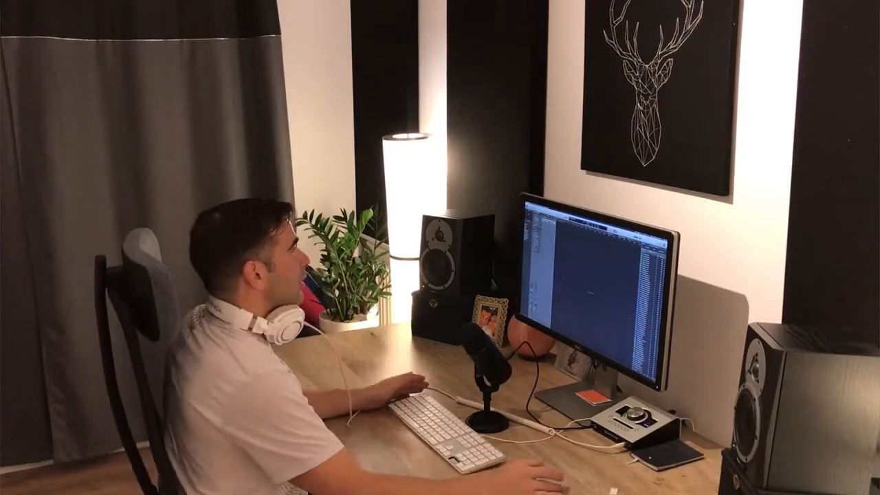
Step: Show the Musical Typing keyboard and preview the 12-8 Acoustic Strum 01 and several 12-8 Afro Cuban Conga loops
{"action": "key", "text": "super+k"}
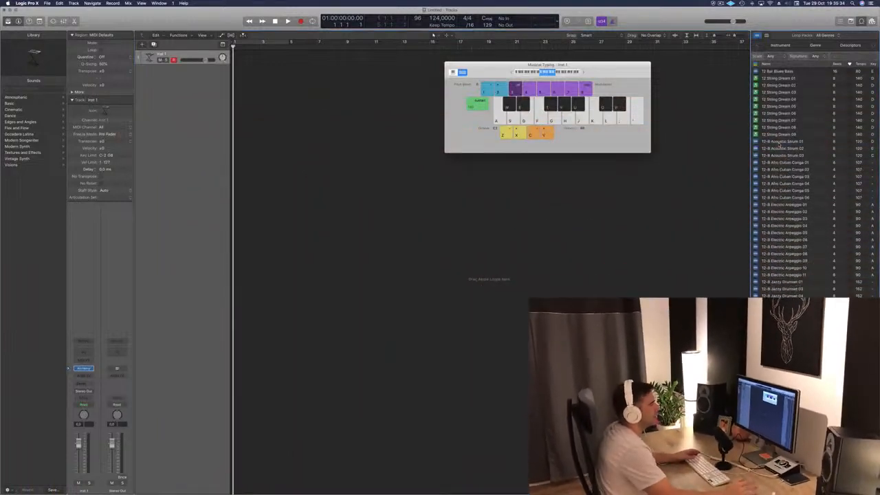
{"action": "left_click", "coordinate": [780, 140]}
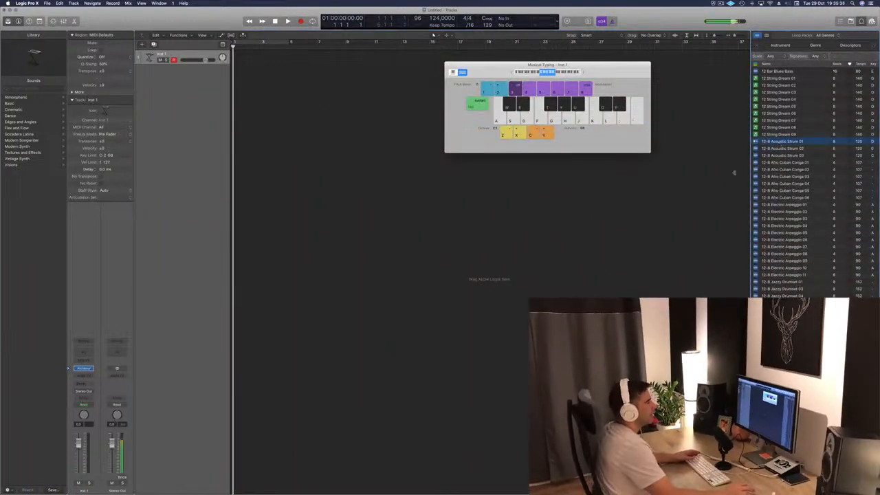
{"action": "left_click", "coordinate": [784, 164]}
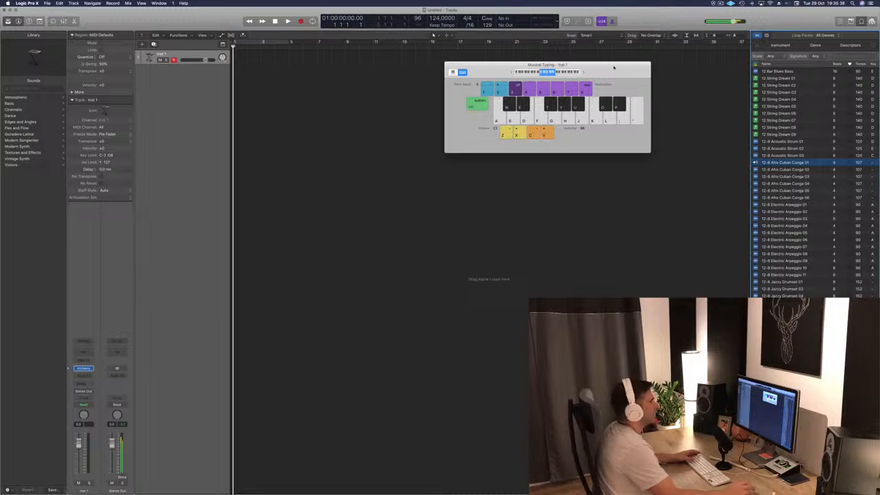
{"action": "left_click_drag", "start_coordinate": [614, 67], "coordinate": [674, 94]}
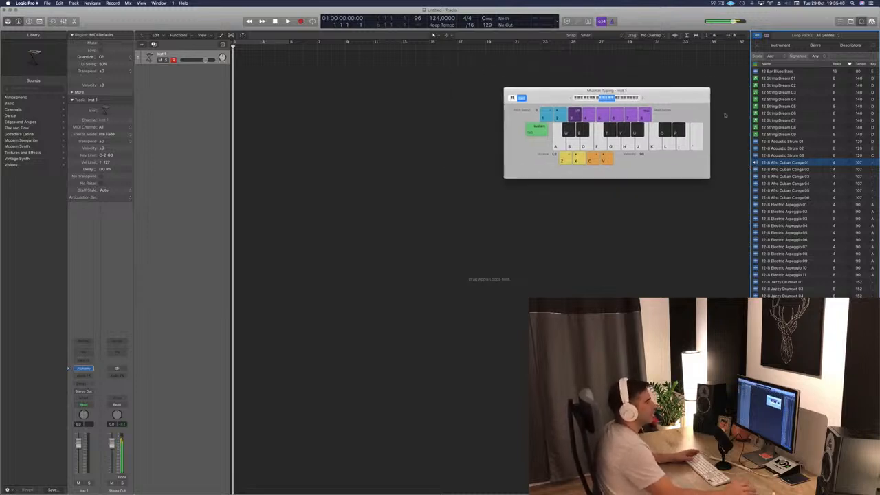
{"action": "left_click", "coordinate": [778, 176]}
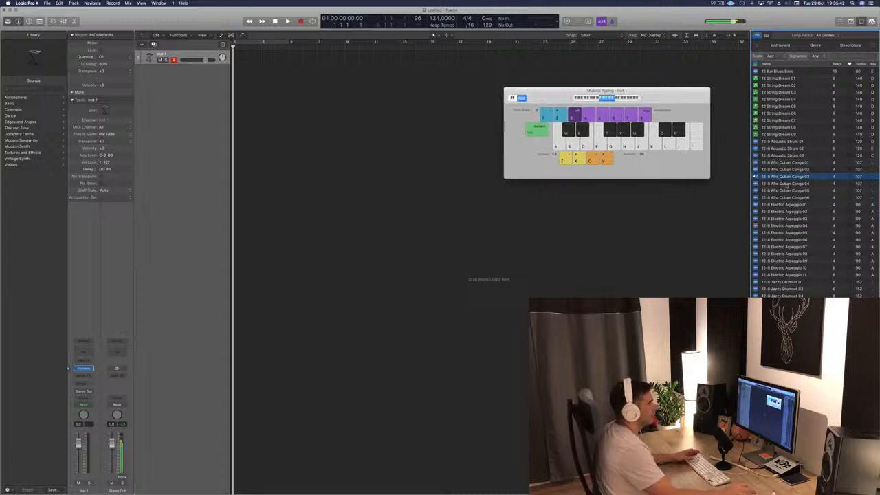
{"action": "left_click", "coordinate": [792, 185]}
{"action": "left_click", "coordinate": [788, 192]}
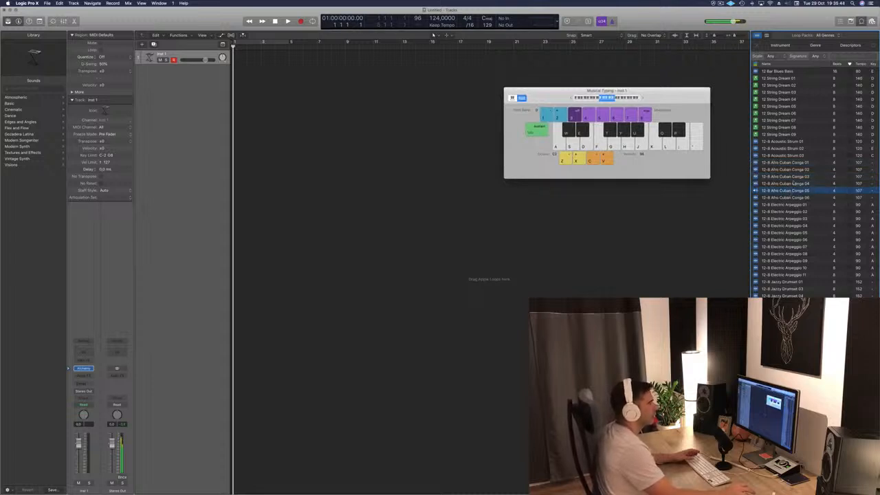
{"action": "left_click", "coordinate": [784, 176]}
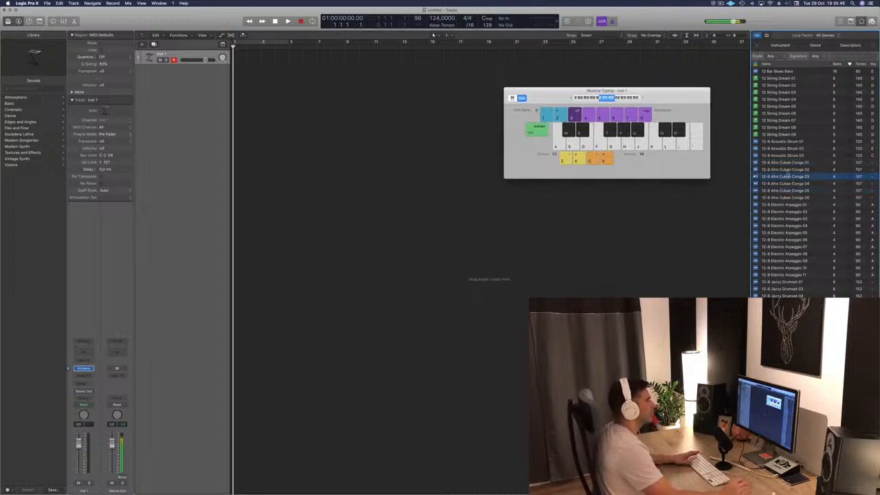
Step: Add the 12-8 Afro Cuban Conga 03 loop at bar 1 on a new track, importing its tempo information, and play it
{"action": "left_click_drag", "start_coordinate": [784, 177], "coordinate": [226, 95]}
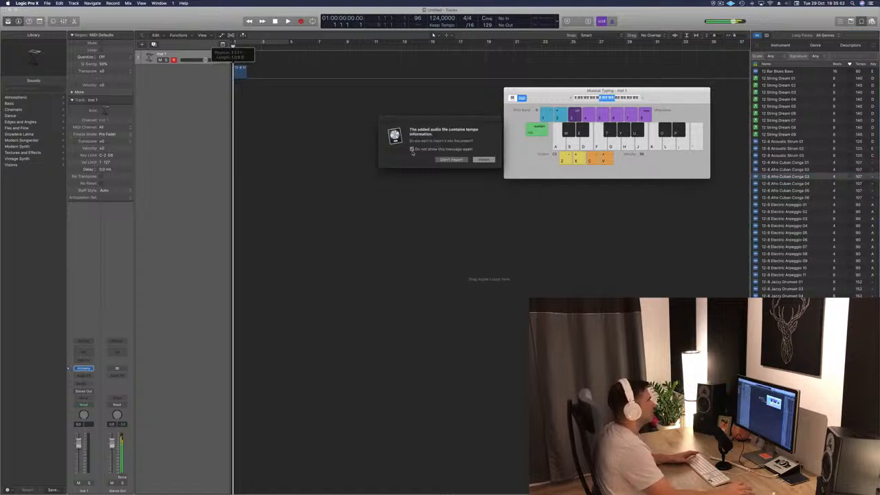
{"action": "left_click", "coordinate": [483, 160]}
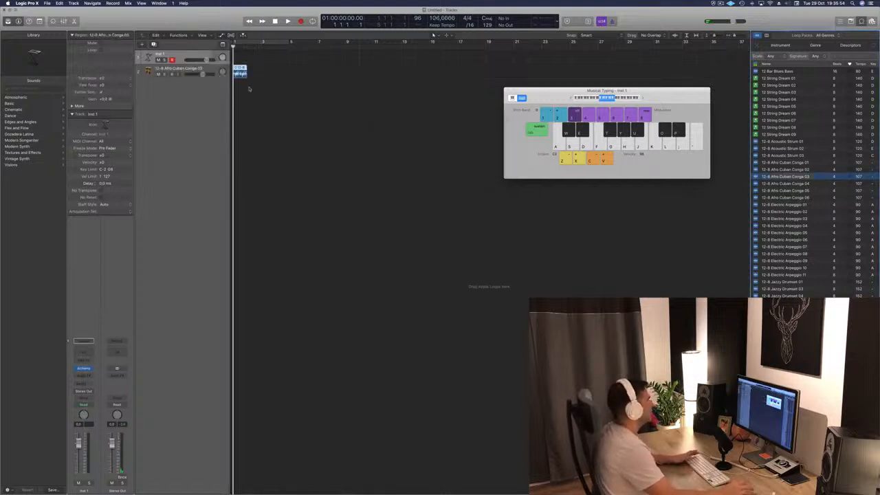
{"action": "key", "text": "space"}
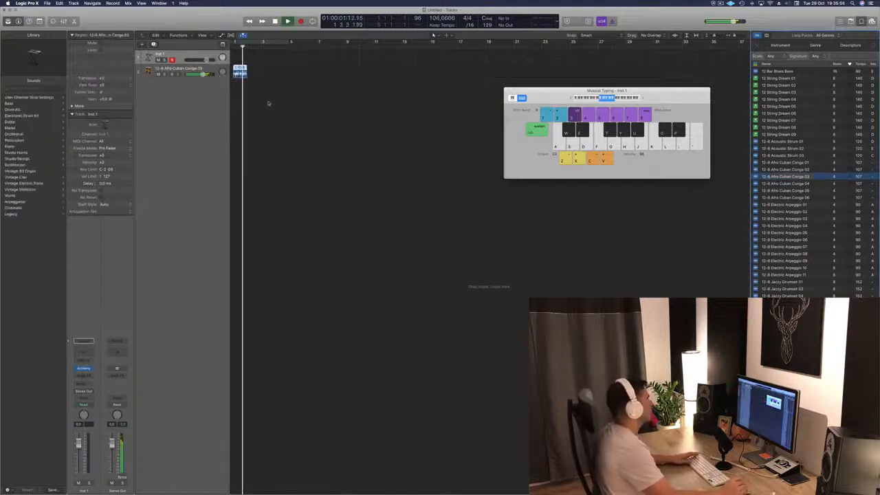
{"action": "key", "text": "space"}
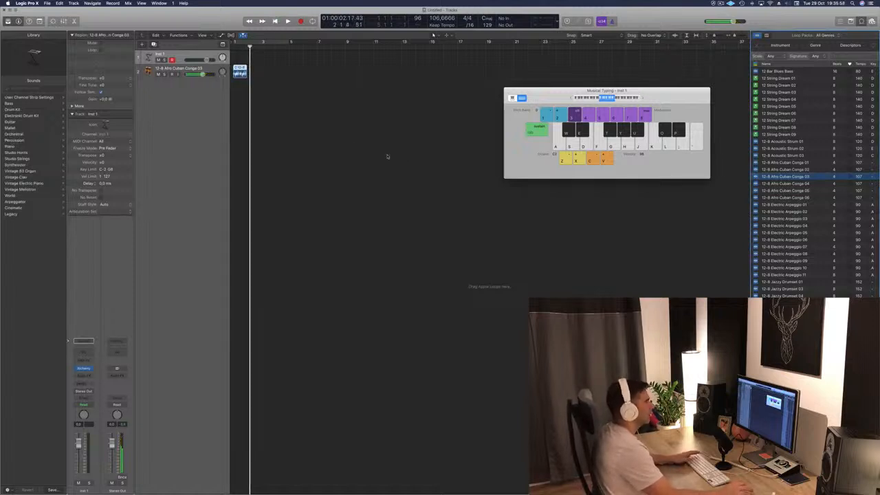
Step: Enable a four-bar cycle range from bar 1 and loop the conga region to the end of that range at bar 5
{"action": "left_click", "coordinate": [298, 87]}
{"action": "left_click", "coordinate": [284, 44]}
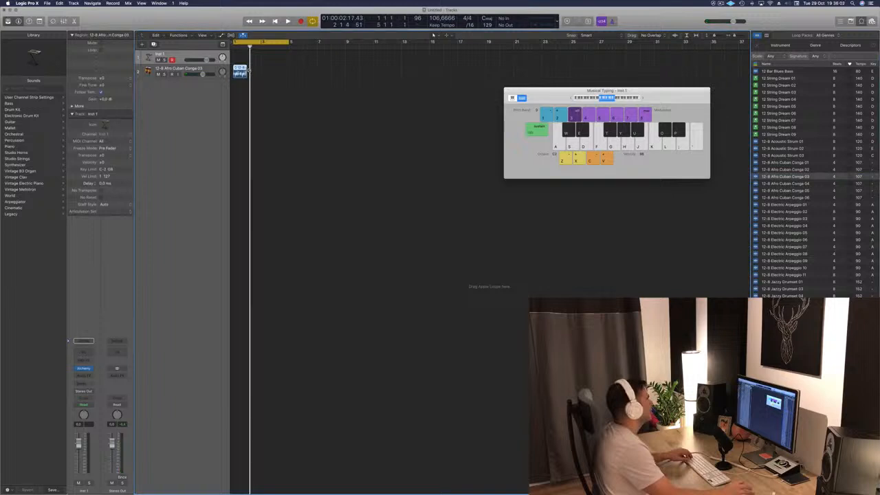
{"action": "left_click_drag", "start_coordinate": [247, 70], "coordinate": [289, 71]}
{"action": "key", "text": "space"}
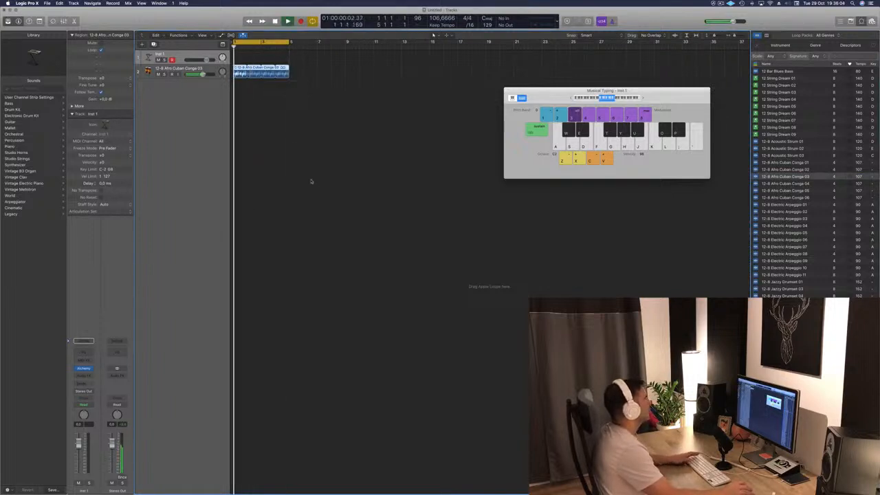
Step: Set the project tempo to 124 and play back the looped conga region
{"action": "scroll", "coordinate": [327, 169], "scroll_direction": "up", "scroll_amount": 2}
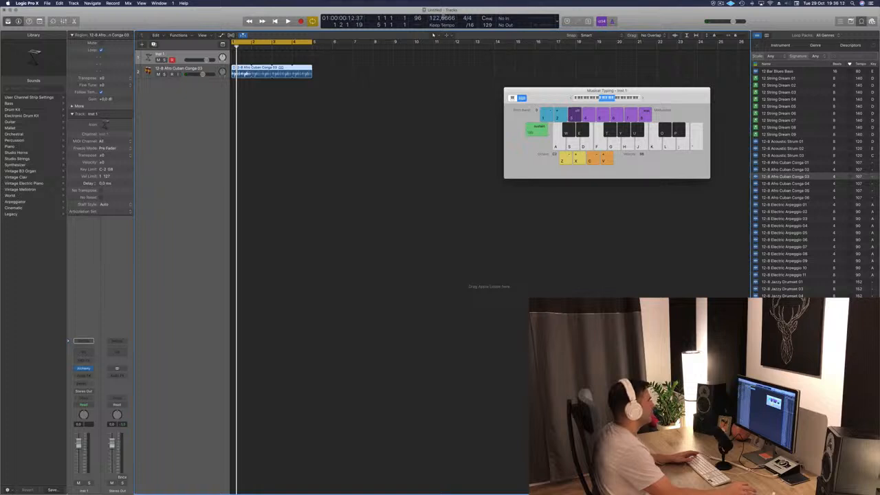
{"action": "double_click", "coordinate": [443, 18]}
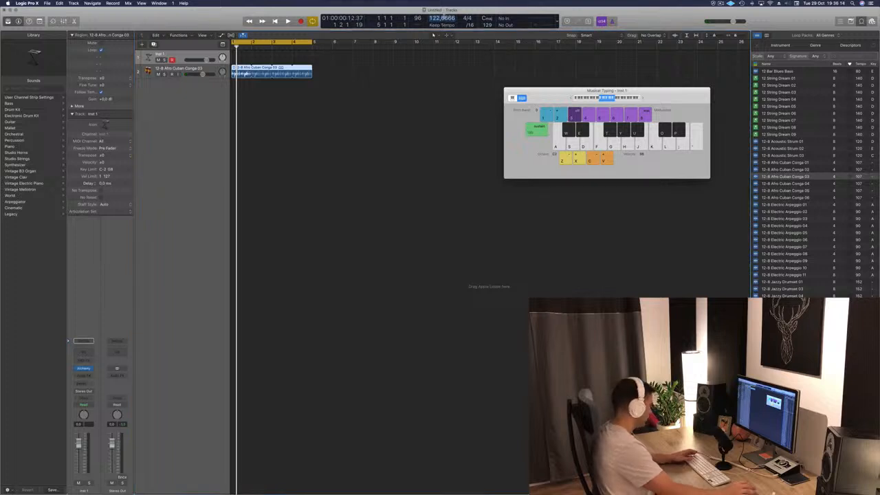
{"action": "type", "text": "124"}
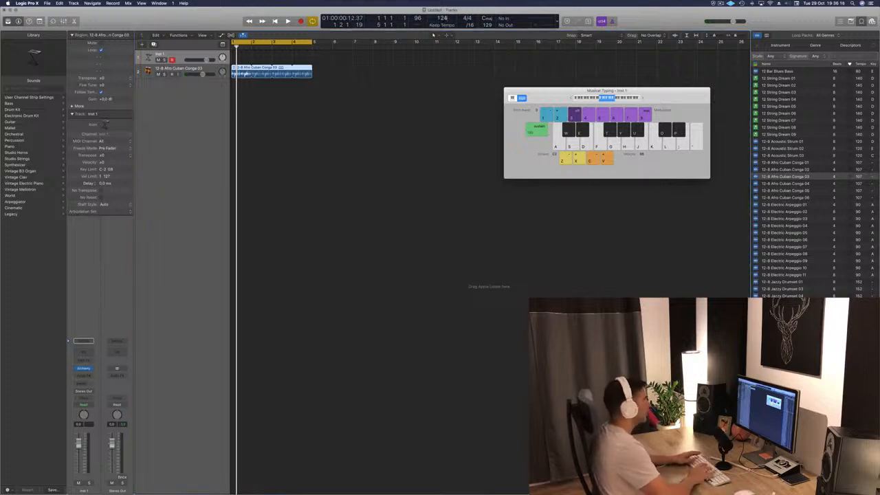
{"action": "key", "text": "Return"}
{"action": "left_click", "coordinate": [404, 149]}
{"action": "key", "text": "space"}
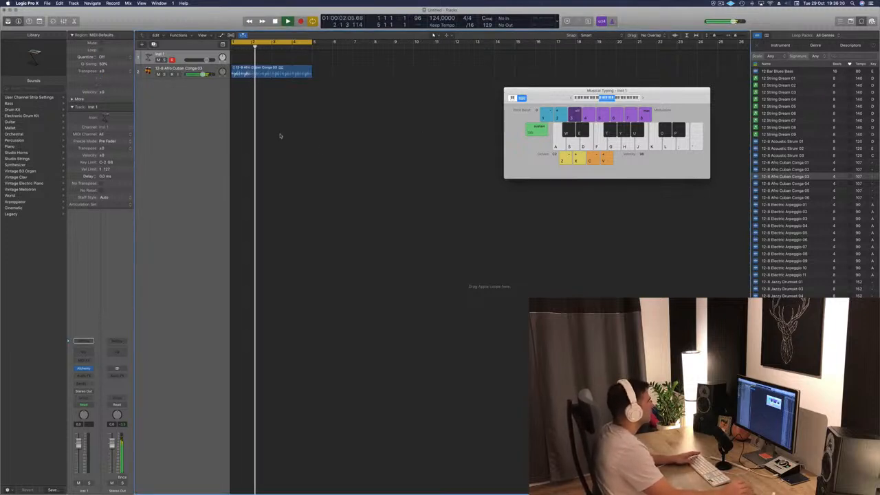
{"action": "key", "text": "space"}
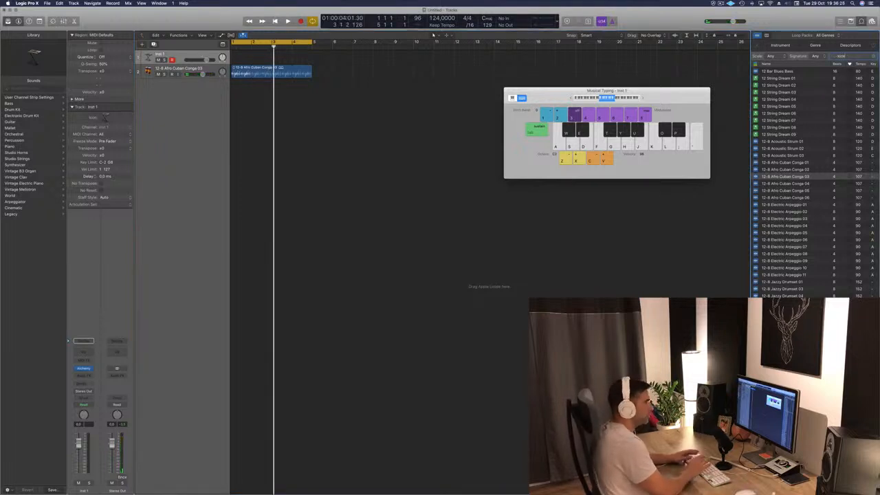
Step: Search the loop library for "kick", try "kick drum", and return to the "kick" search
{"action": "key", "text": "Return"}
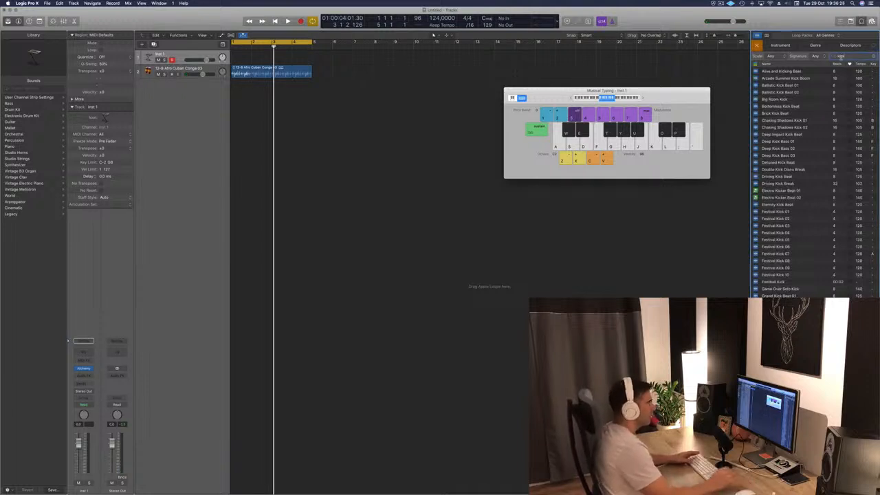
{"action": "type", "text": "dru"}
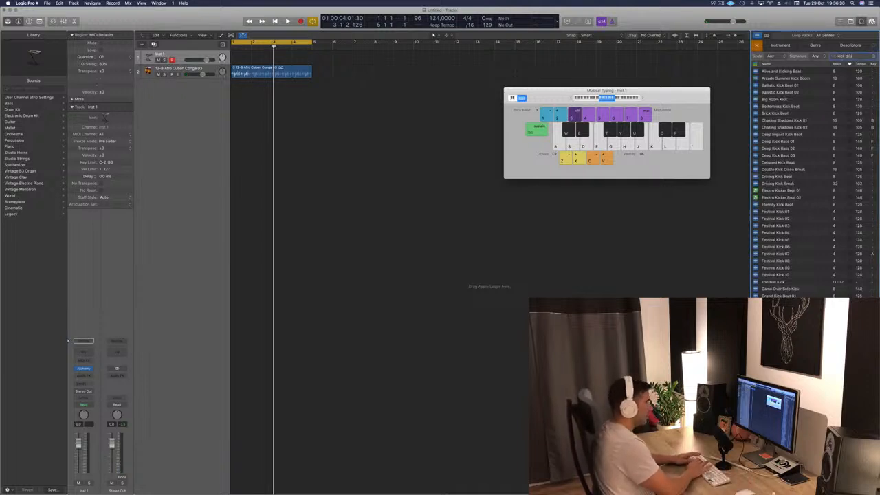
{"action": "type", "text": "m"}
{"action": "key", "text": "Return"}
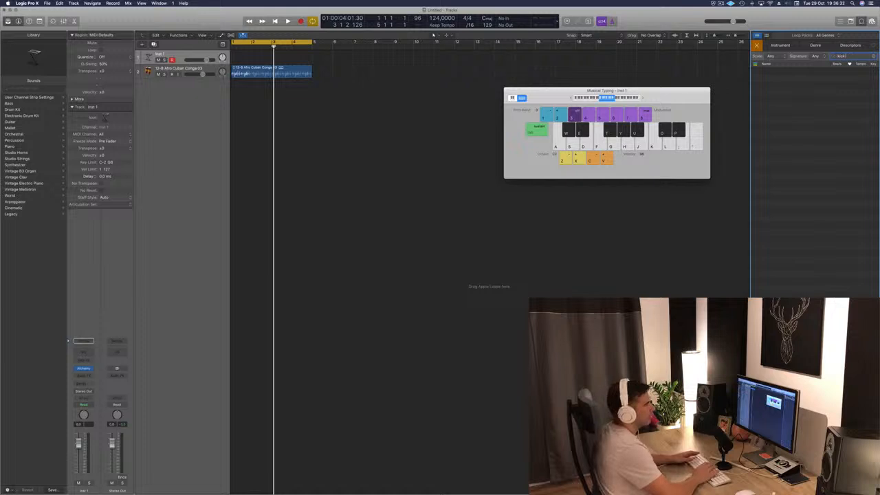
{"action": "key", "text": "Return"}
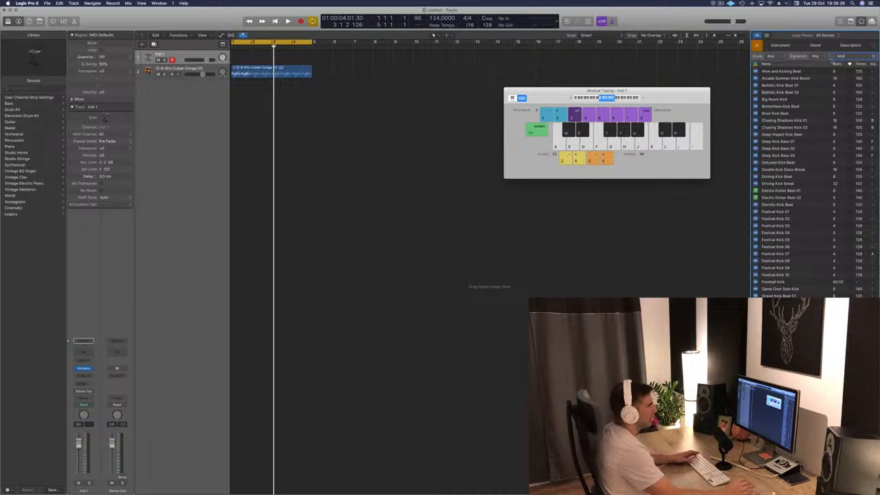
Step: Preview the first Festival Kick loops and add Festival Kick 03 at bar 1 on a new track below the conga
{"action": "left_click", "coordinate": [785, 213]}
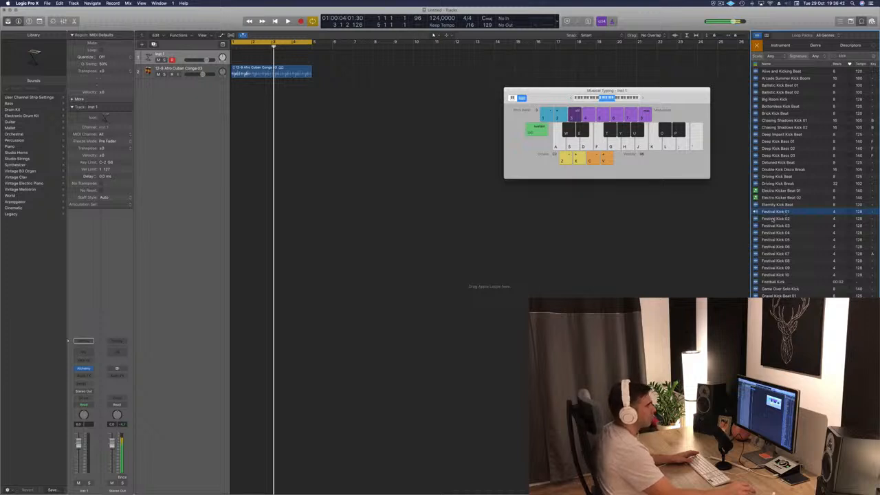
{"action": "left_click", "coordinate": [773, 219]}
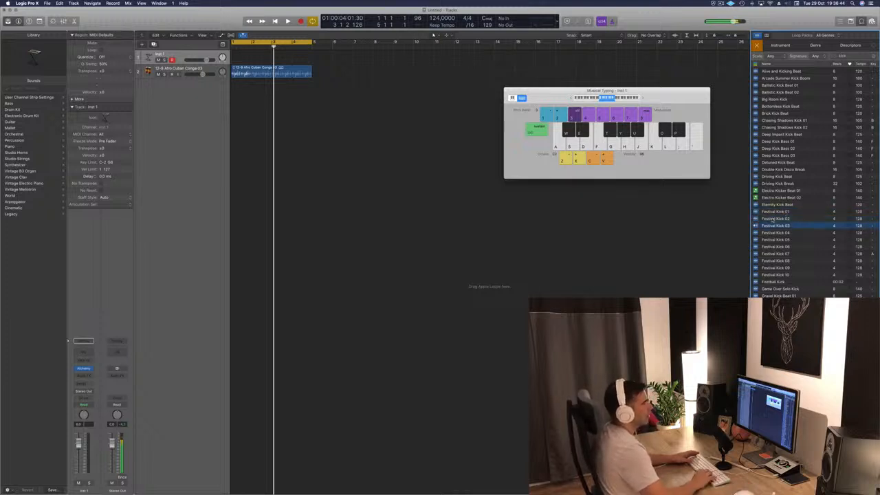
{"action": "key", "text": "Down"}
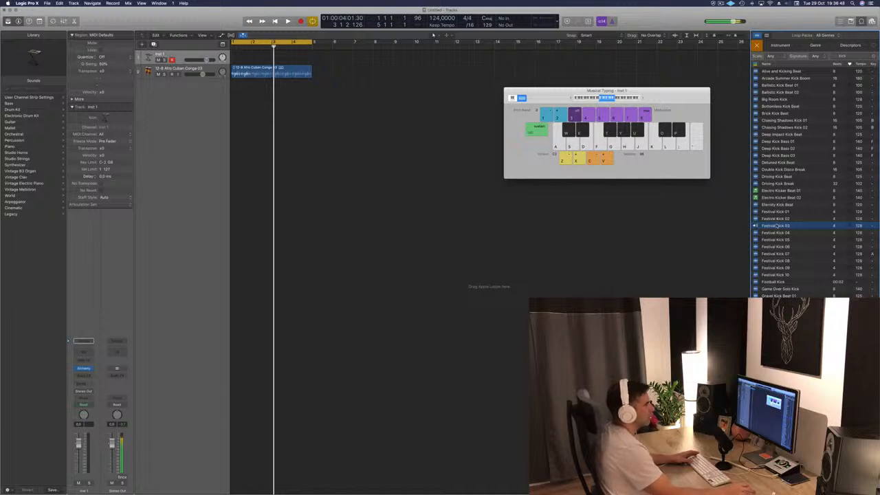
{"action": "left_click_drag", "start_coordinate": [775, 225], "coordinate": [227, 104]}
{"action": "key", "text": "space"}
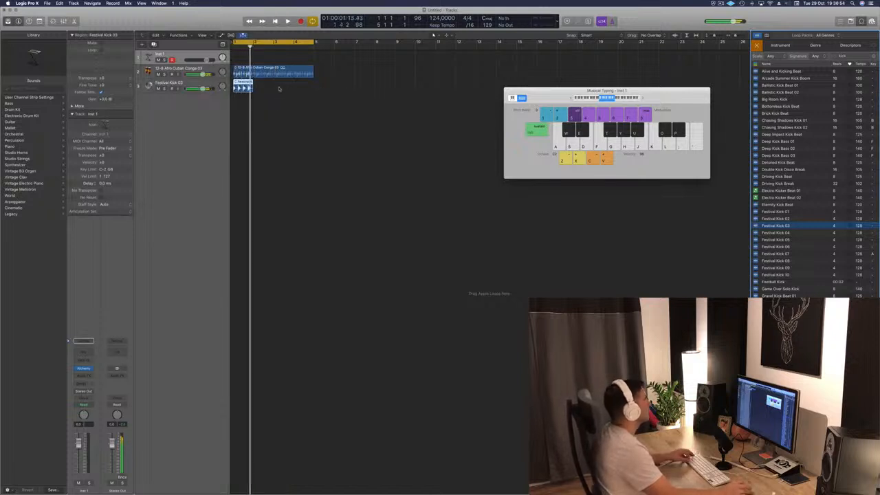
Step: Try to copy the Festival Kick 03 region to bar 2, and undo the copy
{"action": "left_click", "coordinate": [244, 83]}
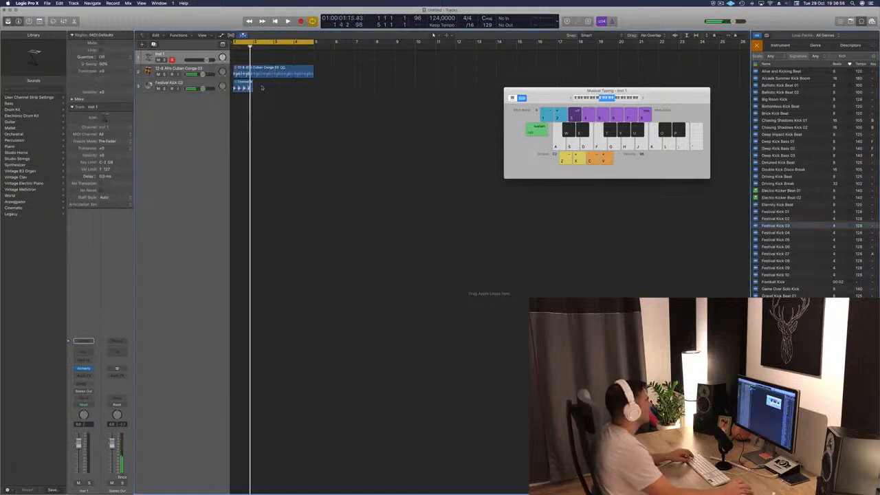
{"action": "mouse_move", "coordinate": [244, 83]}
{"action": "left_mouse_down"}
{"action": "mouse_move", "coordinate": [265, 83]}
{"action": "mouse_move", "coordinate": [244, 83]}
{"action": "left_mouse_up"}
{"action": "left_click", "coordinate": [293, 89]}
{"action": "key", "text": "super+z"}
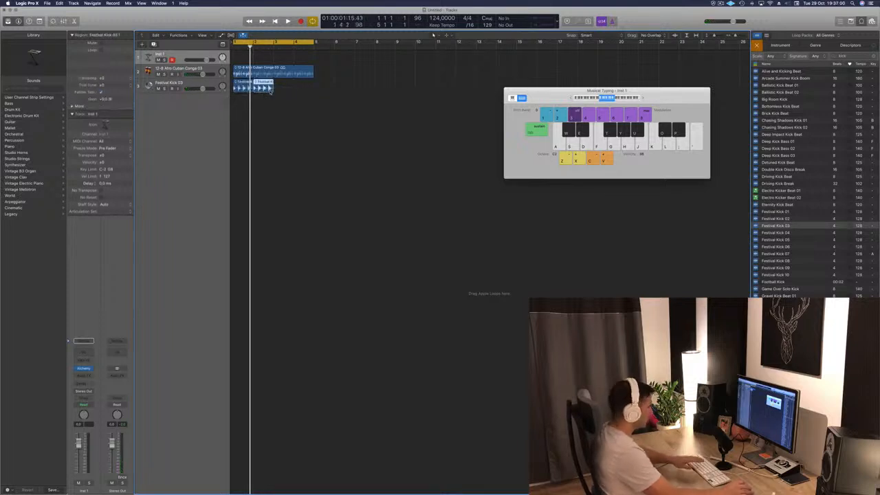
Step: Loop the Festival Kick 03 region up to bar 5 to match the conga region's length
{"action": "left_click_drag", "start_coordinate": [253, 84], "coordinate": [314, 86]}
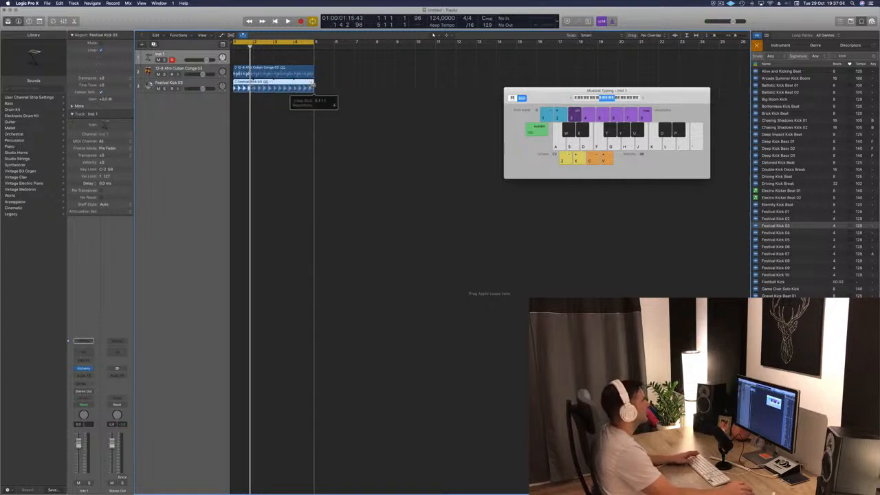
{"action": "left_click", "coordinate": [314, 155]}
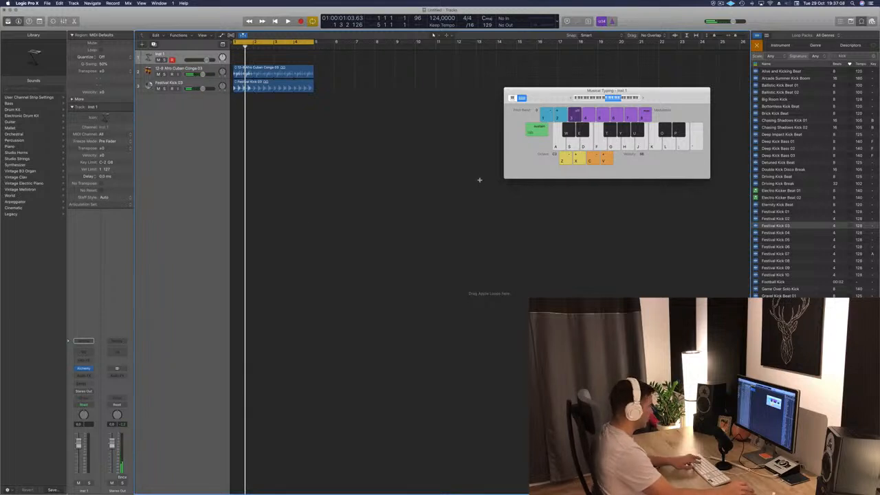
{"action": "key", "text": "super+h"}
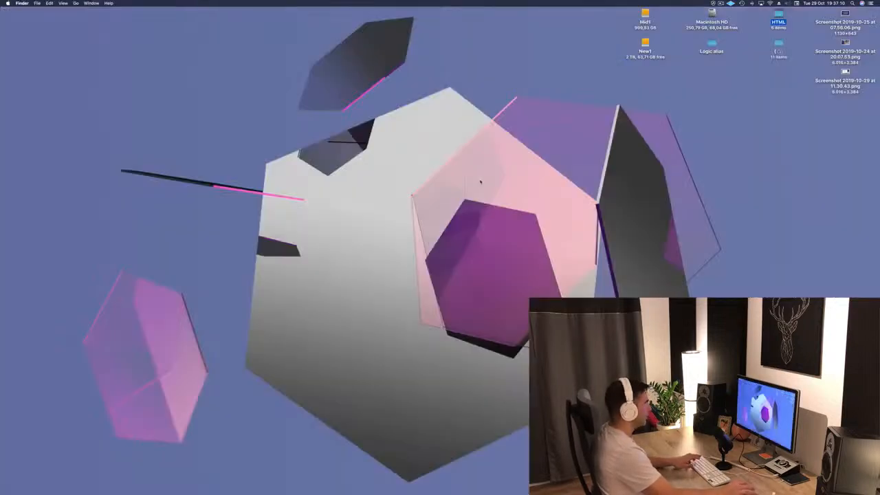
{"action": "key", "text": "super+h"}
{"action": "mouse_move", "coordinate": [364, 483]}
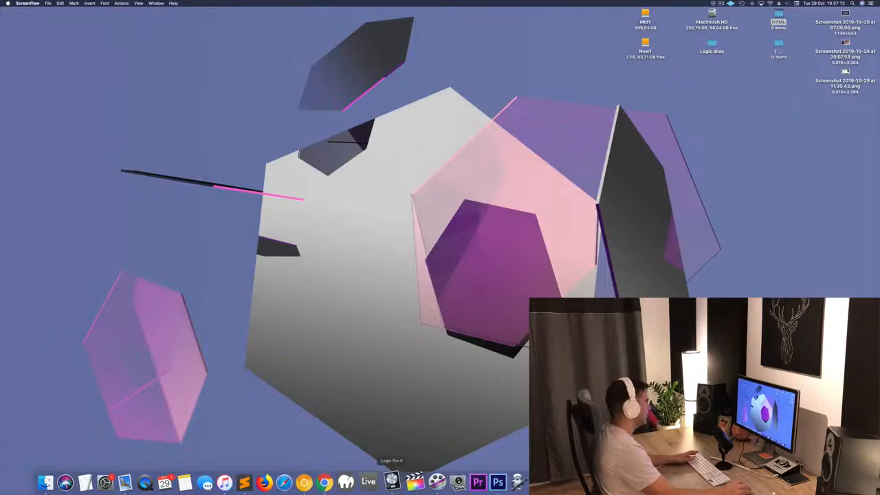
{"action": "left_click", "coordinate": [393, 482]}
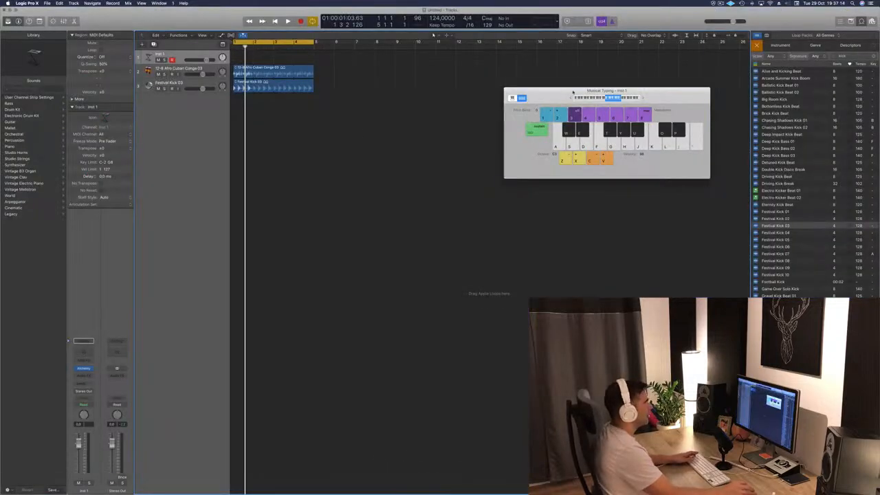
Step: Hide the Musical Typing keyboard and play back the conga and kick loops together
{"action": "key", "text": "super+k"}
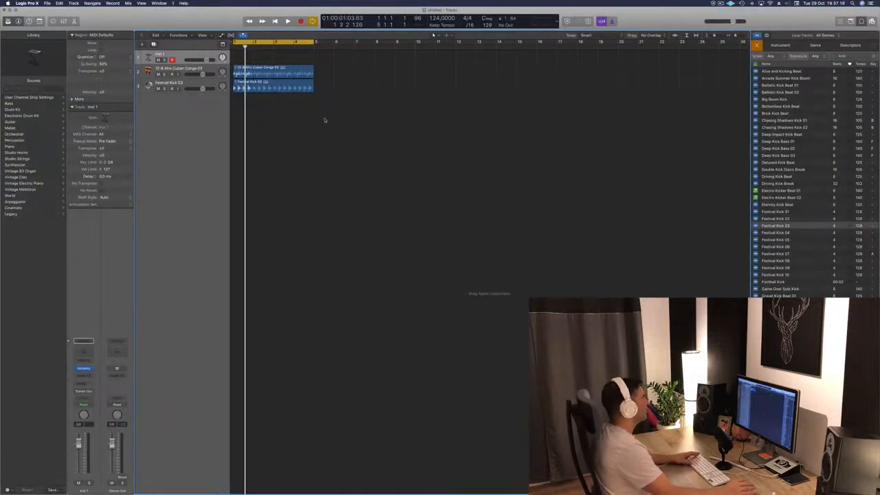
{"action": "key", "text": "space"}
{"action": "key", "text": "space"}
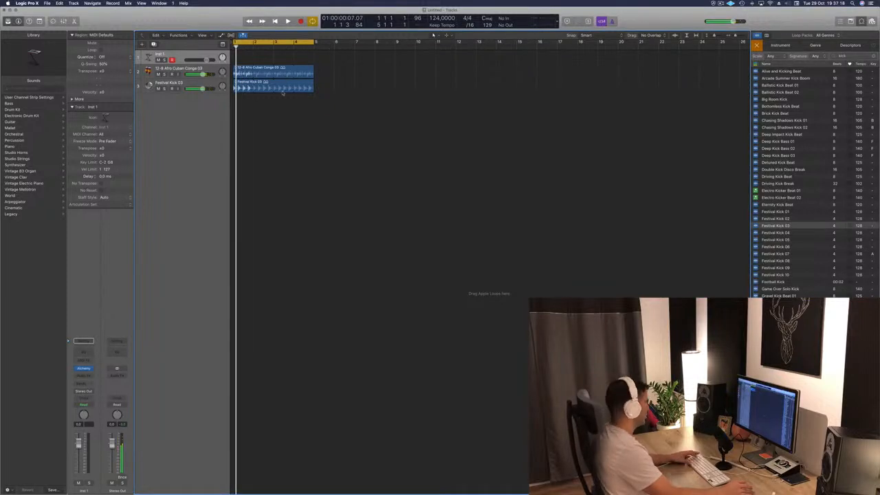
Step: Show the mixer and, during playback, lower the Festival Kick 03 level and bring the 12-8 Afro Cuban Conga 03 down to about -24 dB
{"action": "key", "text": "x"}
{"action": "key", "text": "space"}
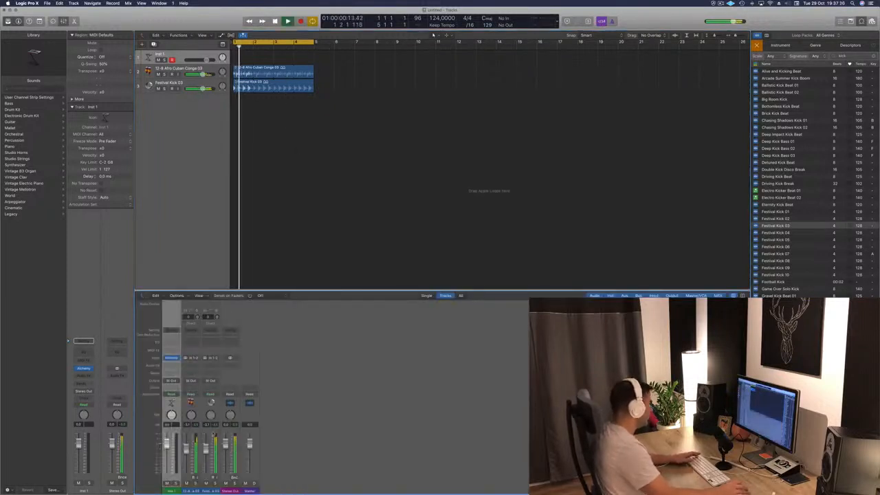
{"action": "left_click", "coordinate": [210, 448]}
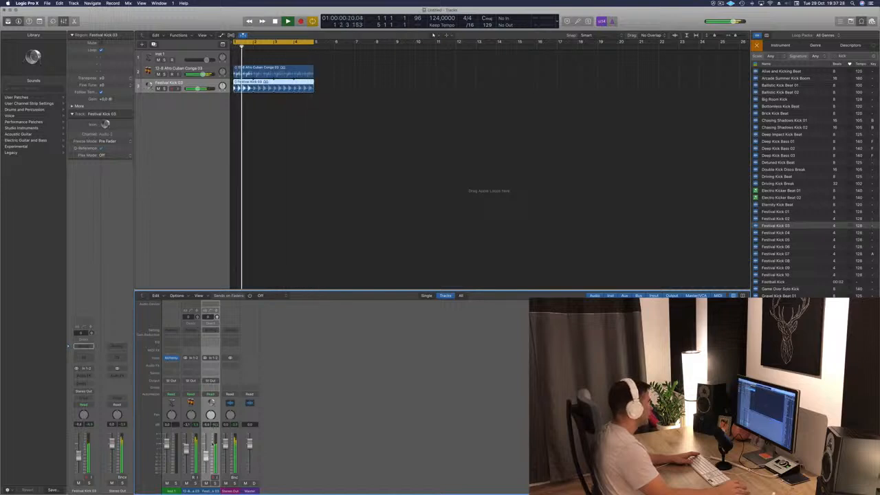
{"action": "left_click_drag", "start_coordinate": [186, 450], "coordinate": [188, 489]}
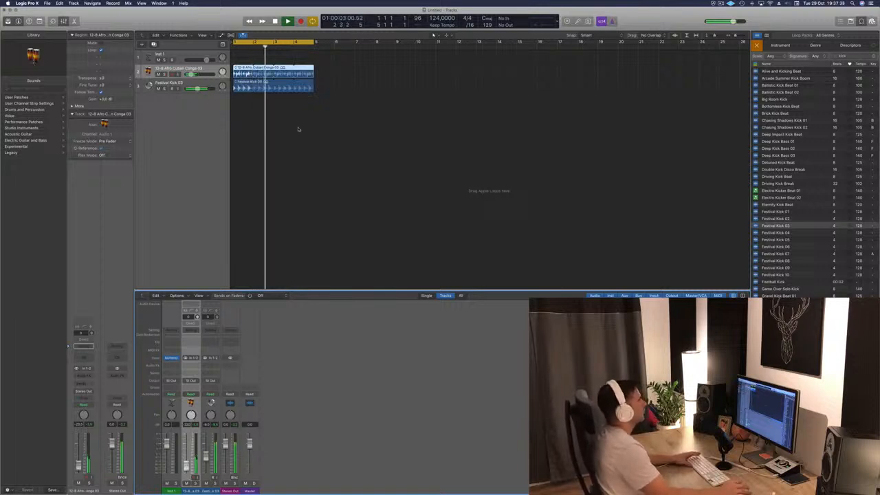
{"action": "left_click", "coordinate": [365, 141]}
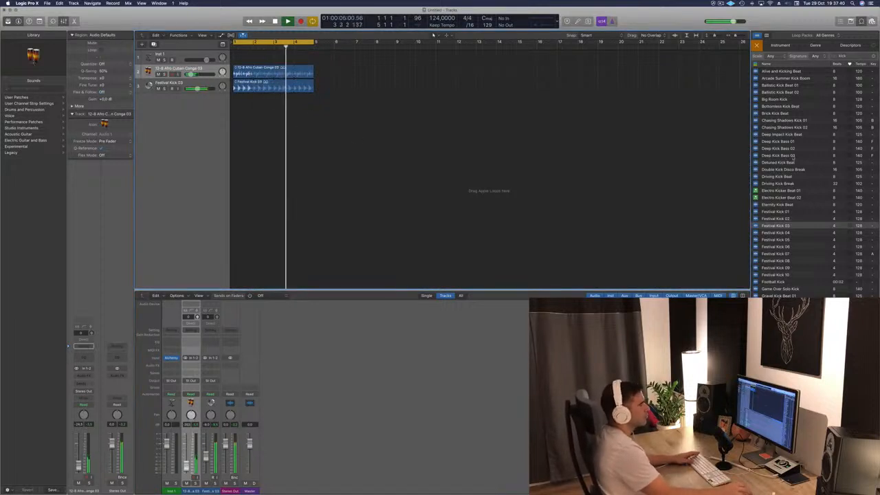
Step: Stop playback and replace the loop search term with "hi hat"
{"action": "scroll", "coordinate": [800, 165], "scroll_direction": "down", "scroll_amount": 1}
{"action": "key", "text": "space"}
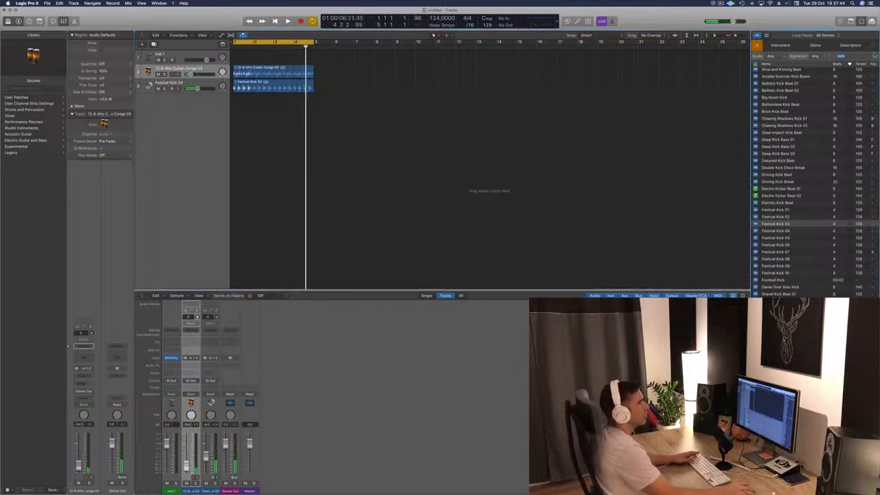
{"action": "left_click", "coordinate": [873, 56]}
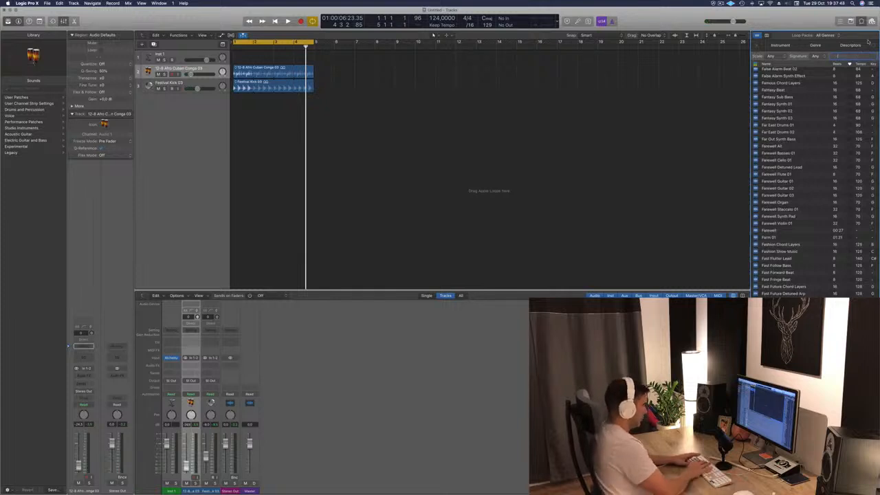
{"action": "type", "text": "hi"}
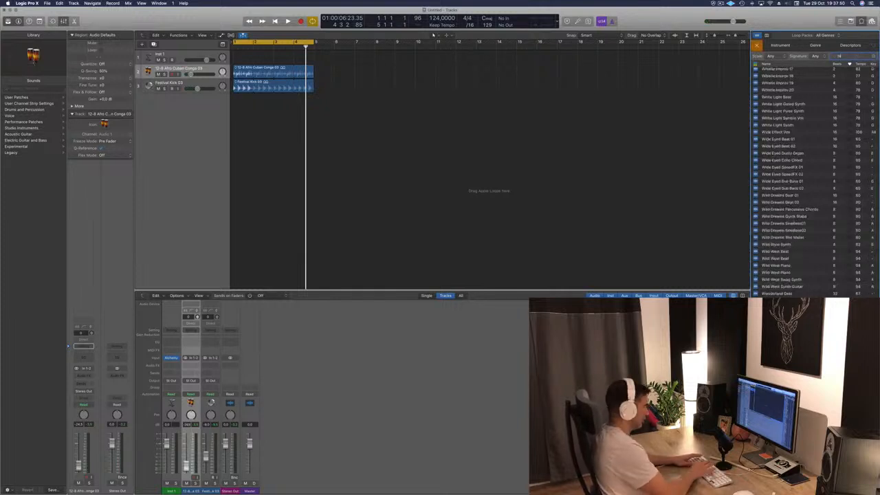
{"action": "type", "text": " hat"}
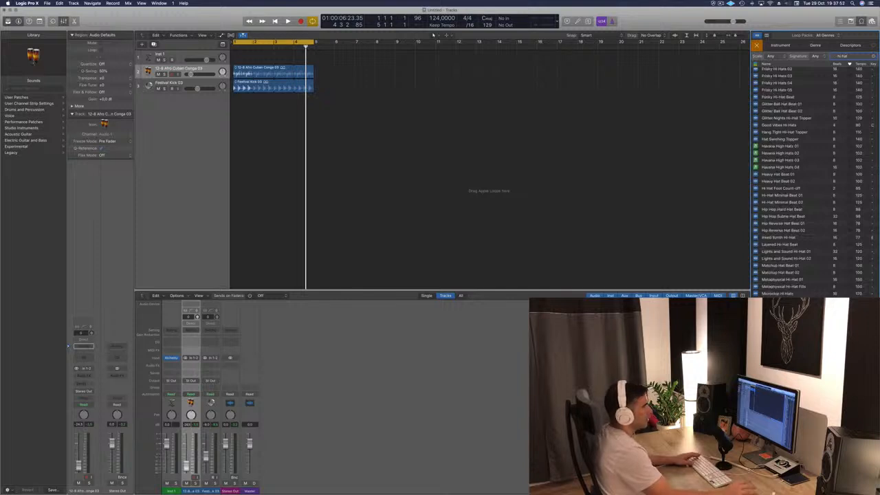
Step: Preview Funky Hi-Hat Beat, several Frisky Hi Hats loops and Free Fall Hi Hats in the search results
{"action": "left_click", "coordinate": [777, 97]}
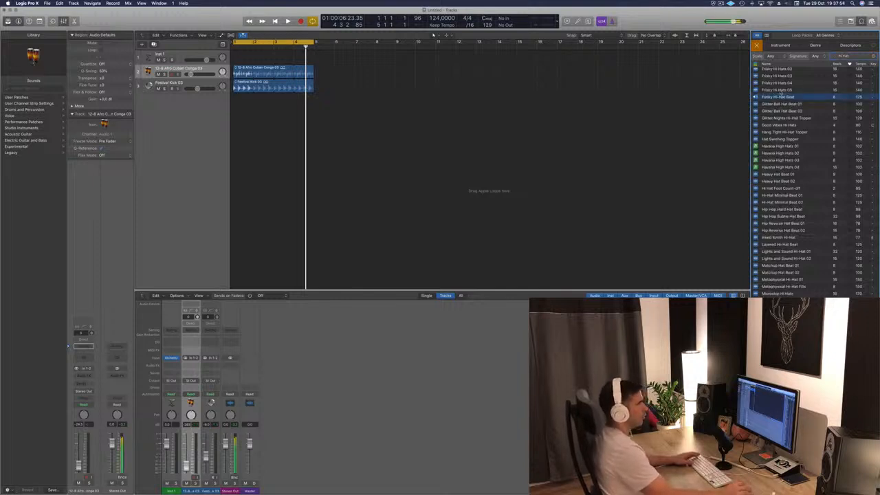
{"action": "left_click", "coordinate": [781, 90]}
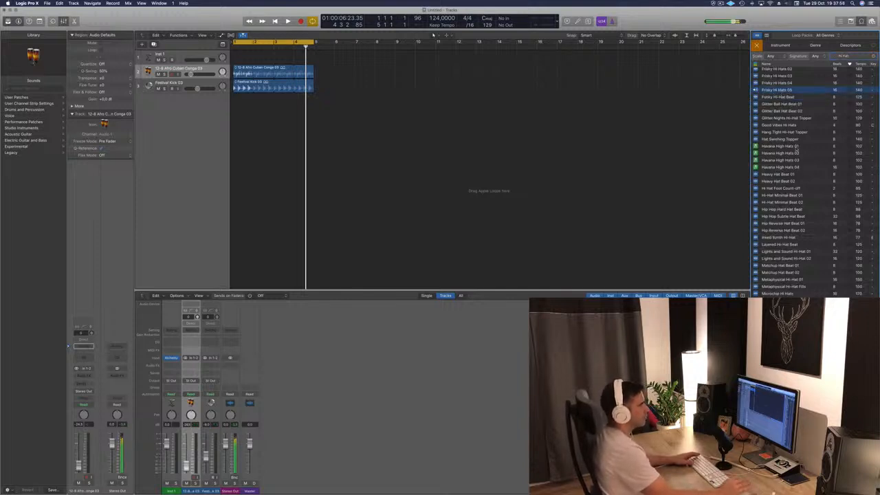
{"action": "left_click", "coordinate": [782, 83]}
{"action": "scroll", "coordinate": [791, 93], "scroll_direction": "up", "scroll_amount": 2}
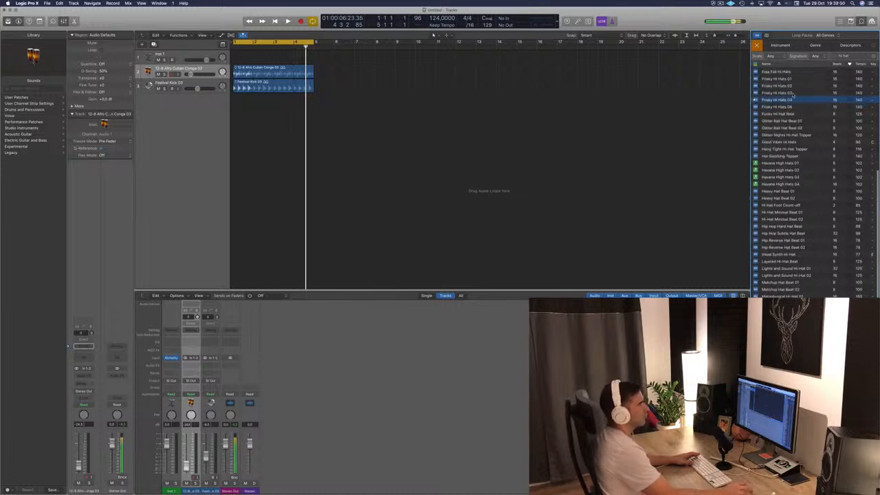
{"action": "left_click", "coordinate": [782, 94]}
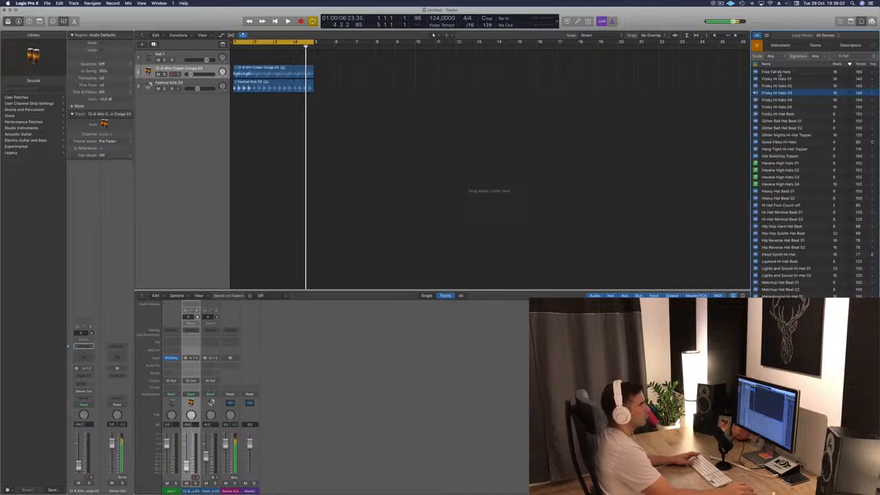
{"action": "left_click", "coordinate": [777, 72]}
{"action": "scroll", "coordinate": [808, 96], "scroll_direction": "up", "scroll_amount": 1}
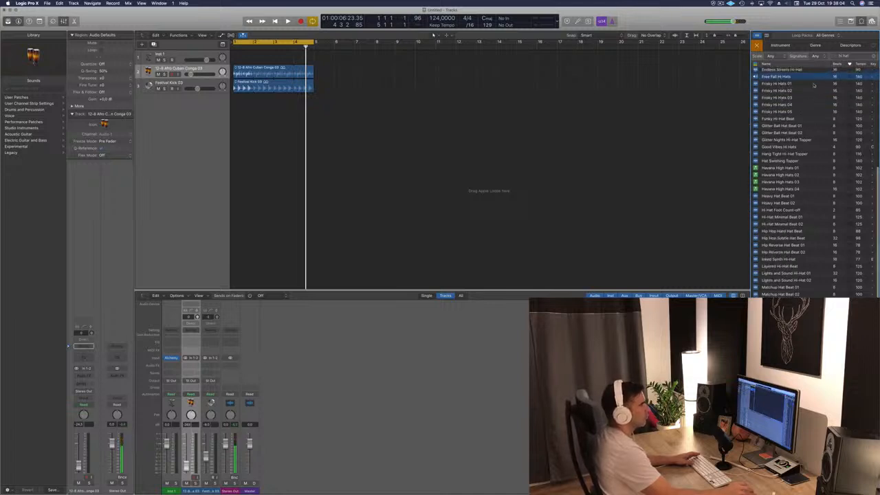
{"action": "scroll", "coordinate": [779, 78], "scroll_direction": "down", "scroll_amount": 1}
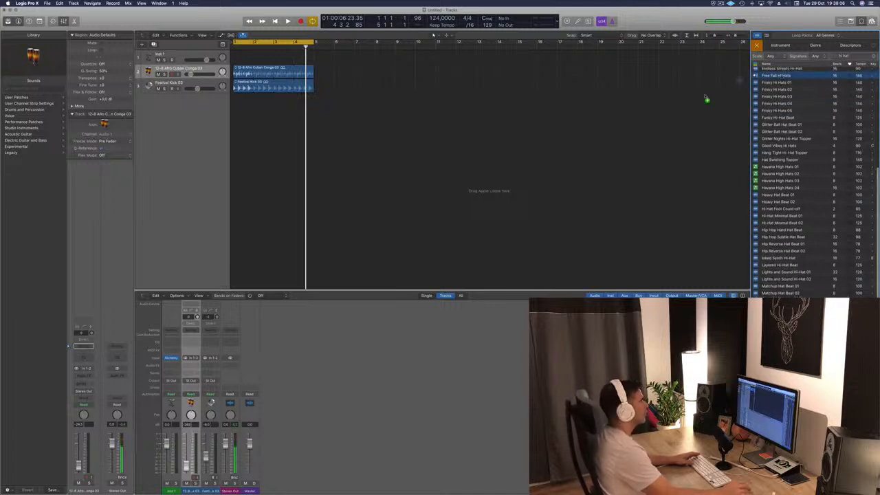
Step: Try Free Fall Hi Hats at bar 1 on a new track below the kick during playback, and delete its region
{"action": "left_click_drag", "start_coordinate": [706, 100], "coordinate": [215, 128]}
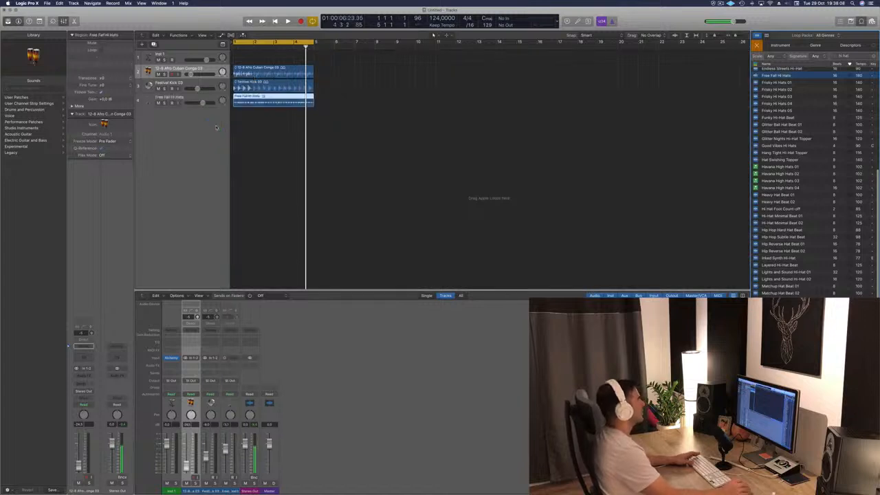
{"action": "left_click", "coordinate": [287, 161]}
{"action": "key", "text": "Return"}
{"action": "key", "text": "space"}
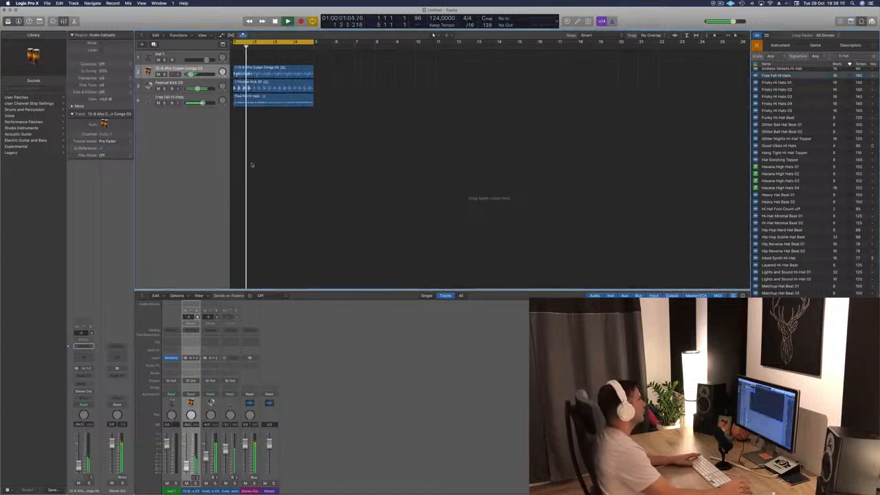
{"action": "left_click", "coordinate": [280, 103]}
{"action": "key", "text": "space"}
{"action": "key", "text": "Delete"}
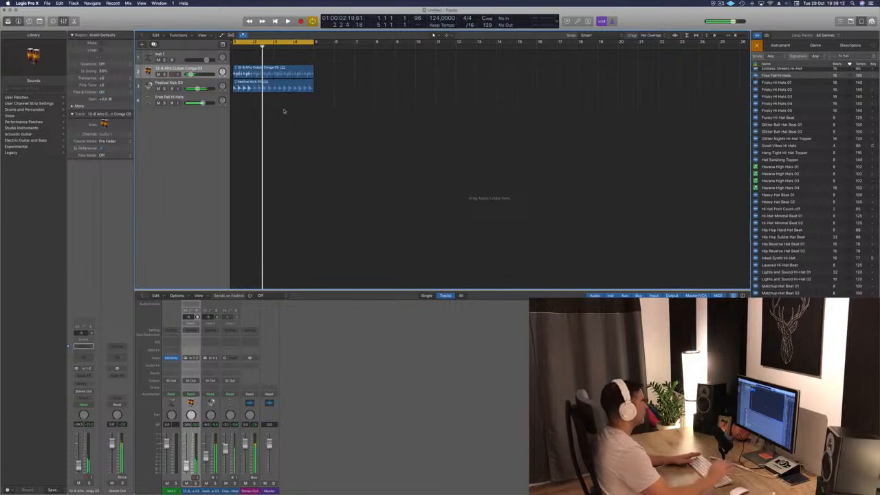
Step: Try Frisky Hi Hats 04 at bar 1 on the empty hi-hat track during playback, and delete its region
{"action": "left_click", "coordinate": [793, 104]}
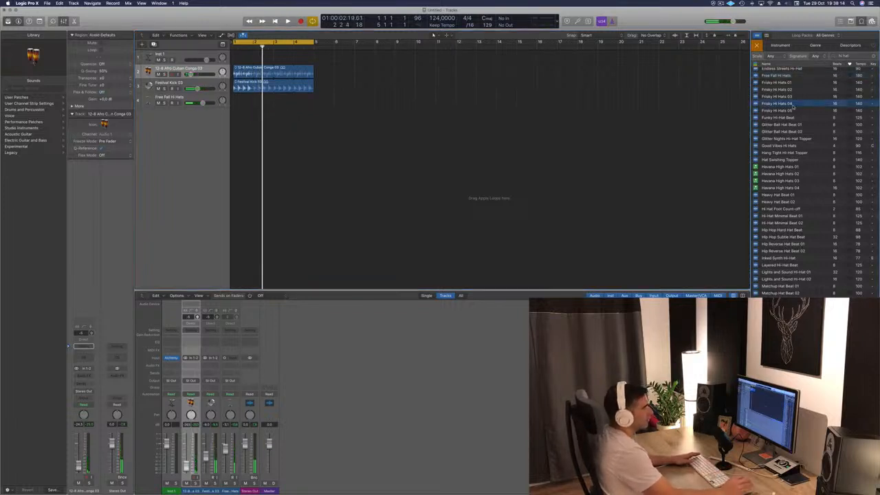
{"action": "left_click_drag", "start_coordinate": [791, 103], "coordinate": [233, 103]}
{"action": "key", "text": "space"}
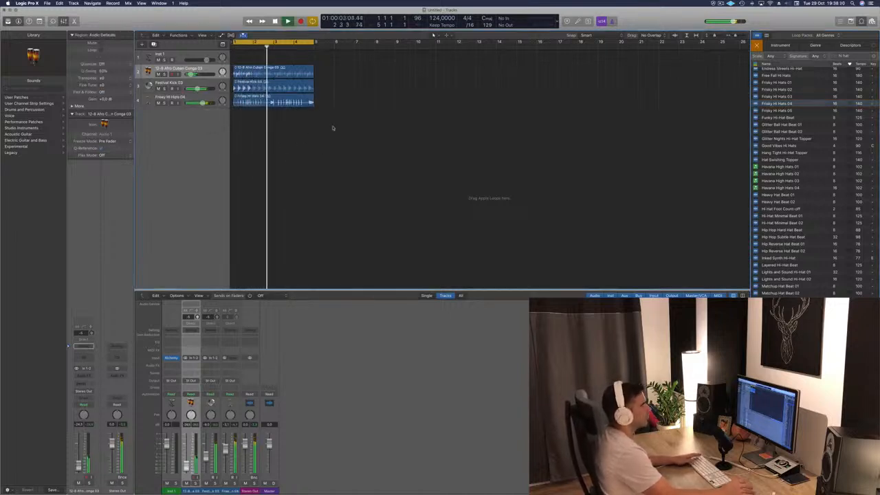
{"action": "left_click", "coordinate": [285, 100]}
{"action": "key", "text": "BackSpace"}
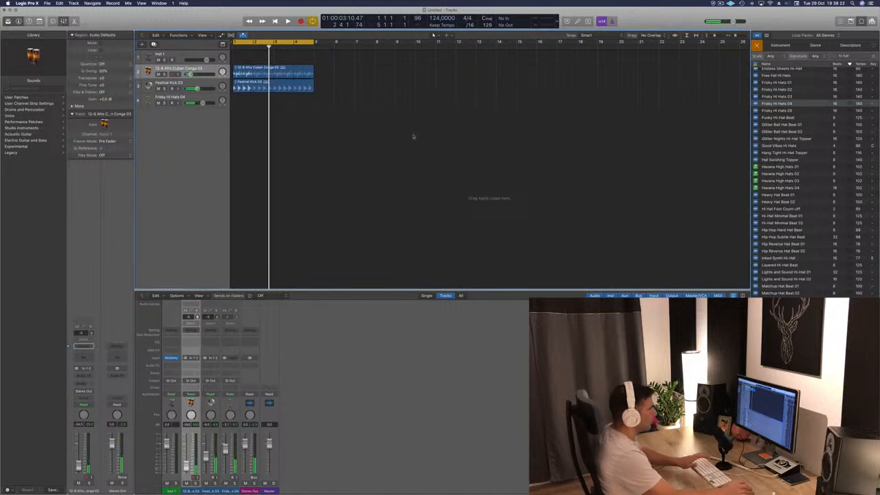
Step: Browse and preview more hi-hat loops in the search results to find one that suits the beat
{"action": "scroll", "coordinate": [825, 165], "scroll_direction": "down", "scroll_amount": 1}
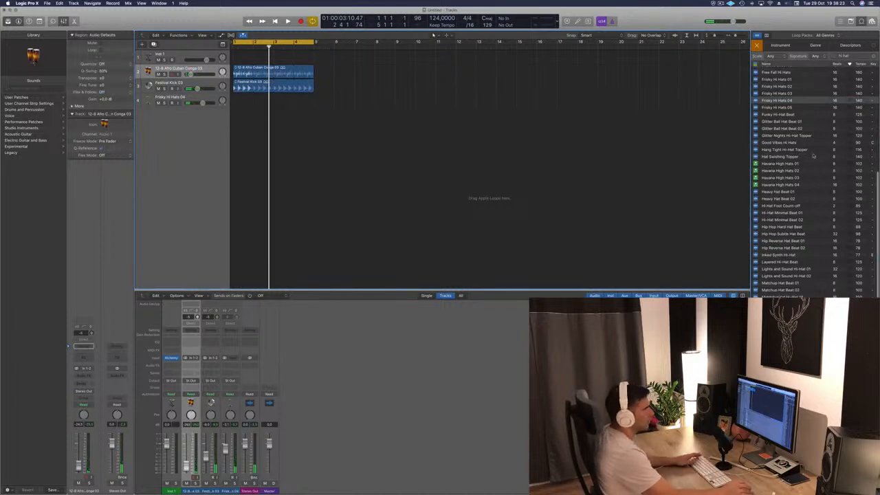
{"action": "left_click", "coordinate": [820, 188]}
{"action": "scroll", "coordinate": [820, 185], "scroll_direction": "down", "scroll_amount": 2}
{"action": "key", "text": "space"}
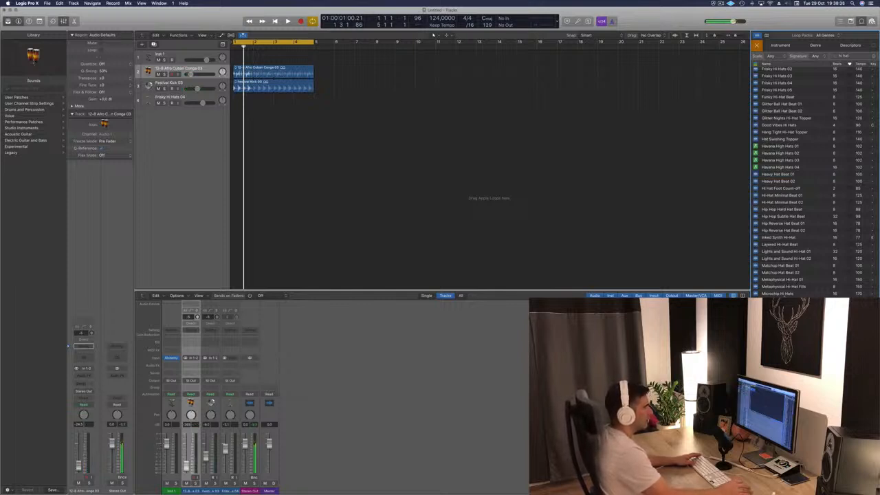
{"action": "scroll", "coordinate": [791, 288], "scroll_direction": "down", "scroll_amount": 1}
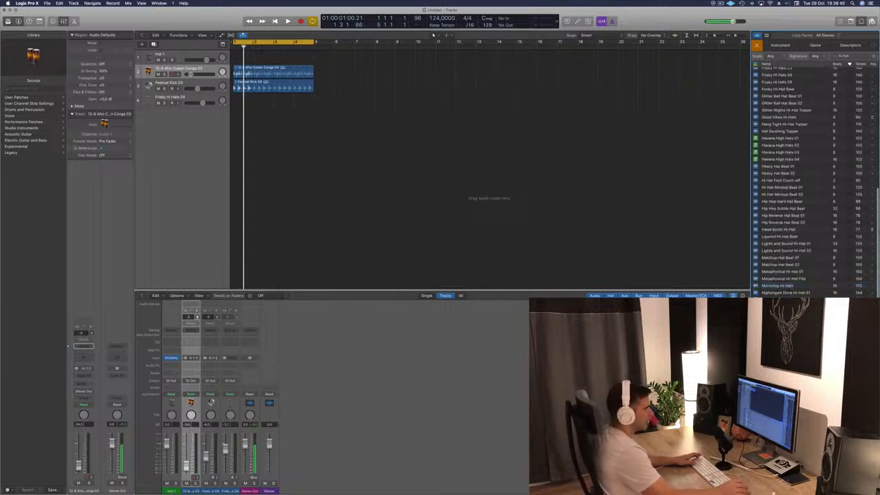
{"action": "scroll", "coordinate": [813, 221], "scroll_direction": "up", "scroll_amount": 10}
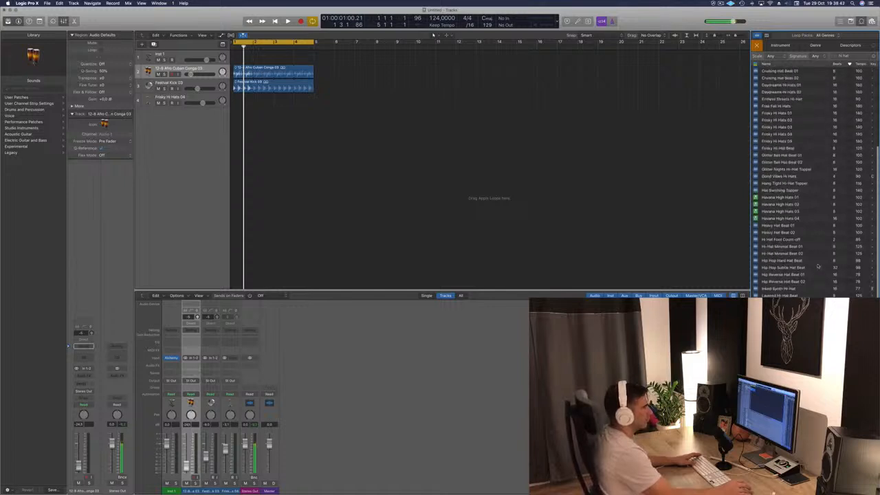
{"action": "scroll", "coordinate": [812, 221], "scroll_direction": "down", "scroll_amount": 10}
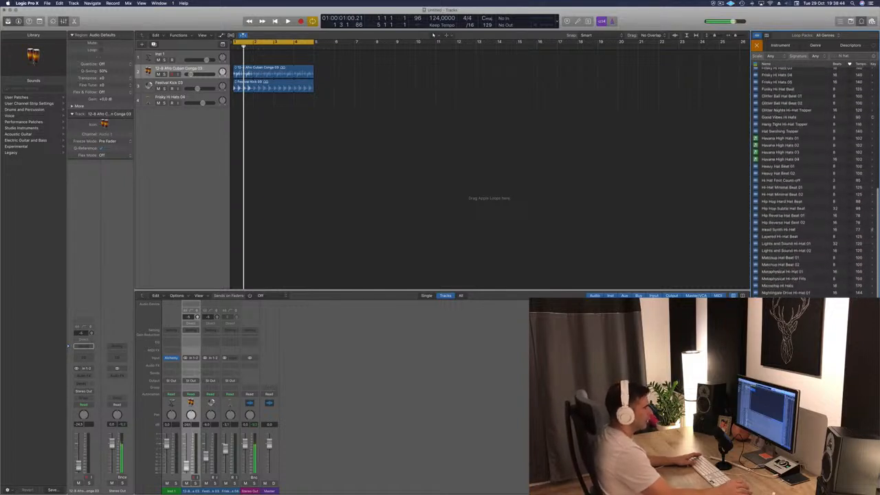
{"action": "scroll", "coordinate": [813, 220], "scroll_direction": "up", "scroll_amount": 1}
Step: Add the Thick Hats Break loop at bar 1 on the hi-hat track and lower that track's volume to about -22 dB while listening
{"action": "key", "text": "space"}
{"action": "left_click_drag", "start_coordinate": [801, 222], "coordinate": [234, 101]}
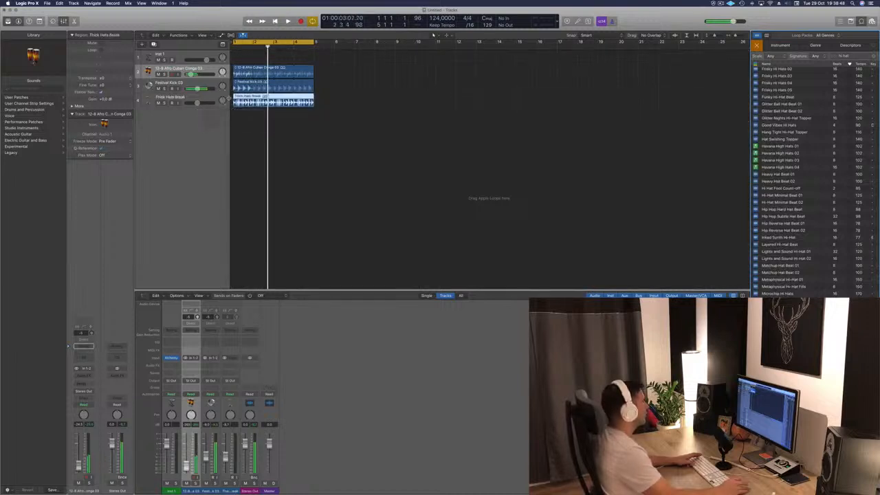
{"action": "left_click", "coordinate": [208, 99]}
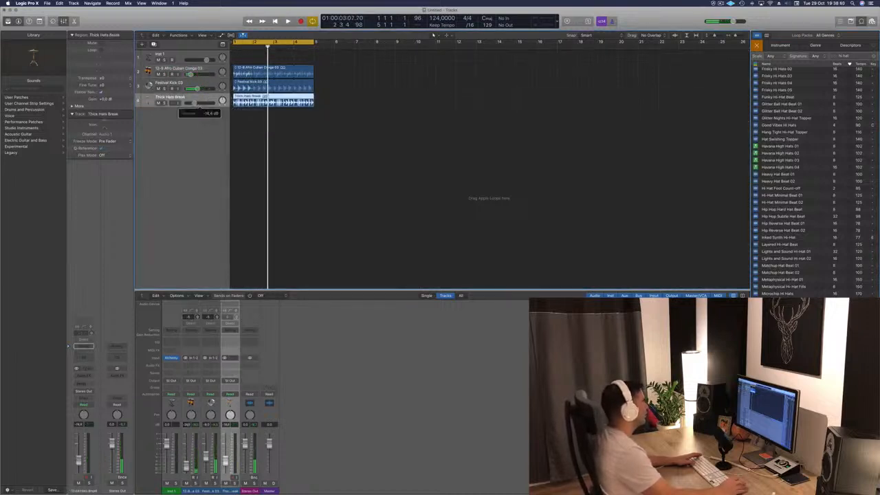
{"action": "key", "text": "space"}
{"action": "left_click_drag", "start_coordinate": [195, 104], "coordinate": [192, 104]}
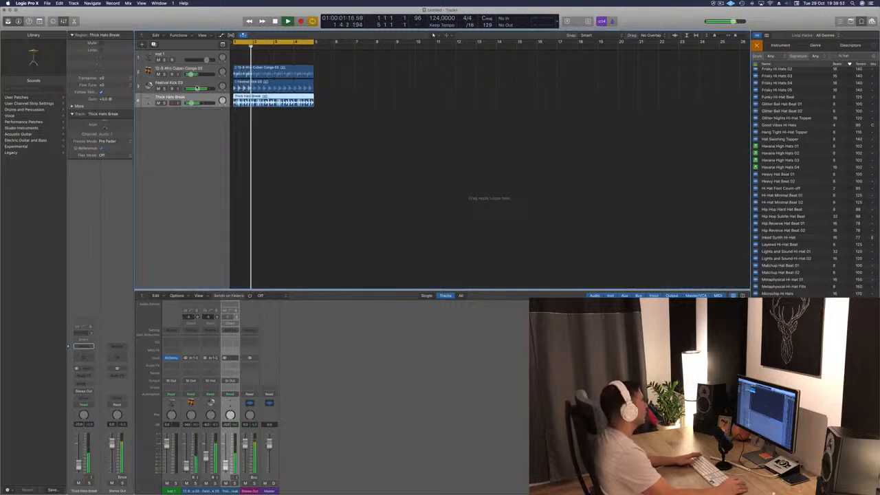
{"action": "key", "text": "space"}
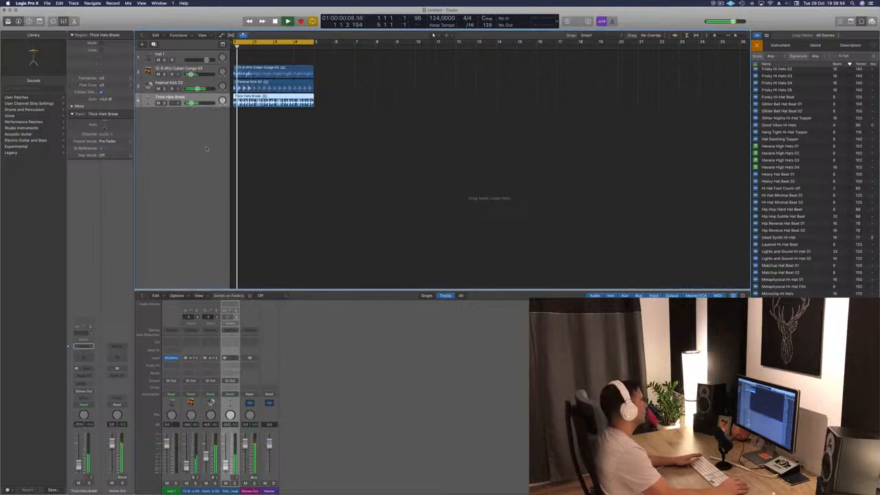
{"action": "key", "text": "space"}
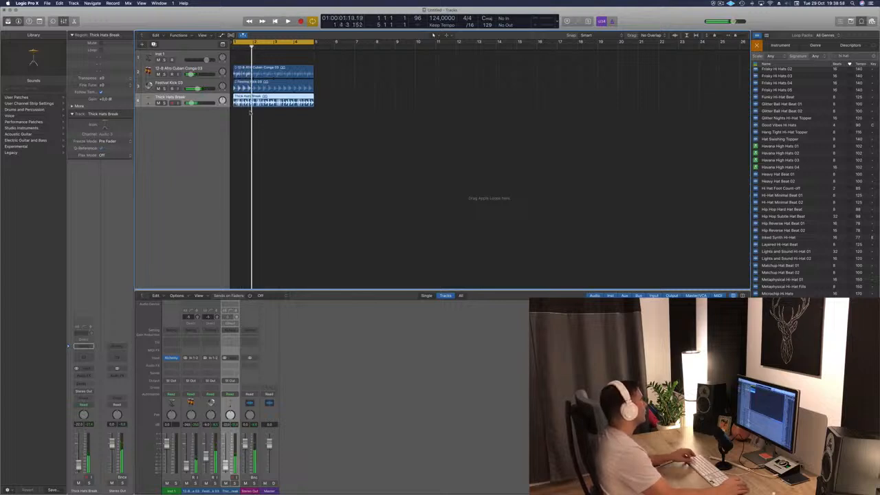
Step: Split the Thick Hats Break region shortly before bar 2 and delete the part after the split
{"action": "scroll", "coordinate": [250, 112], "scroll_direction": "up", "scroll_amount": 5}
{"action": "key", "text": "space"}
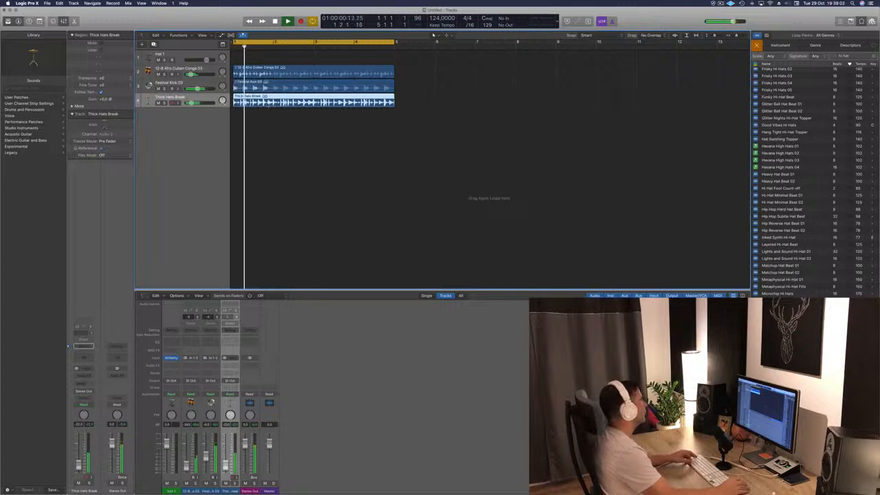
{"action": "key", "text": "super+t"}
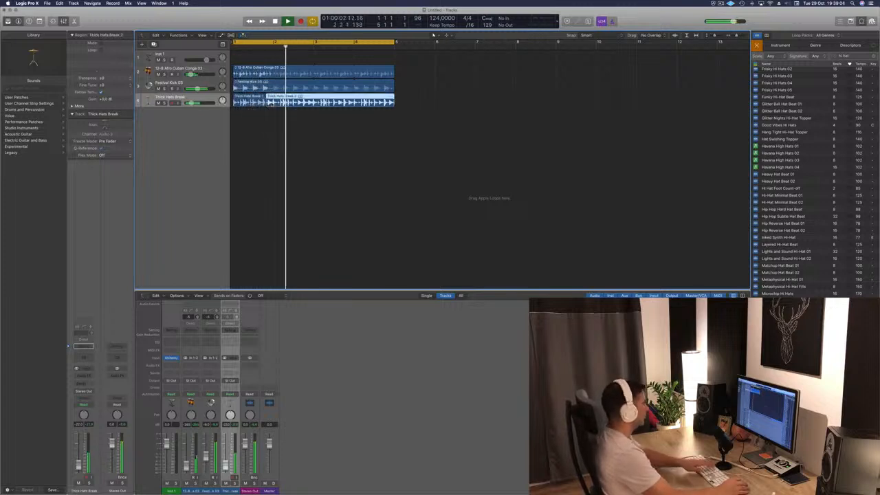
{"action": "key", "text": "Delete"}
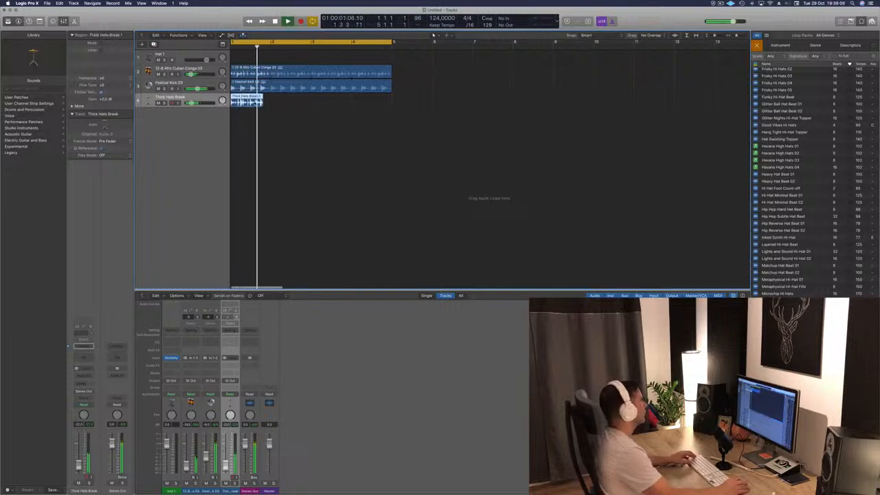
Step: Copy the short Thick Hats Break region behind itself, trim the excess, and repeat the resulting pieces to fill the hi-hat track up to bar 5
{"action": "left_click_drag", "start_coordinate": [242, 102], "coordinate": [277, 104]}
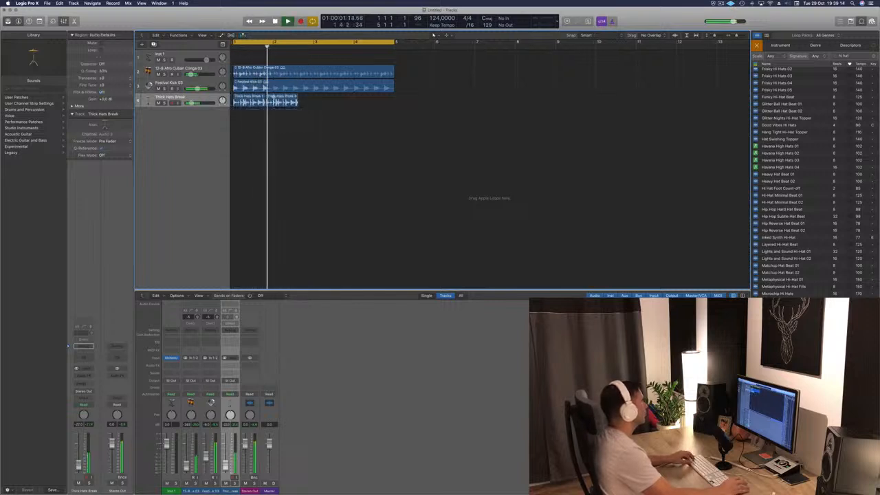
{"action": "double_click", "coordinate": [275, 99], "text": "super"}
{"action": "key", "text": "space"}
{"action": "mouse_move", "coordinate": [320, 101]}
{"action": "left_mouse_down"}
{"action": "mouse_move", "coordinate": [258, 102]}
{"action": "mouse_move", "coordinate": [316, 103]}
{"action": "left_mouse_up"}
{"action": "key", "text": "Delete"}
{"action": "key", "text": "space"}
{"action": "key", "text": "space"}
{"action": "left_click_drag", "start_coordinate": [251, 104], "coordinate": [332, 104]}
{"action": "scroll", "coordinate": [317, 167], "scroll_direction": "down", "scroll_amount": 3}
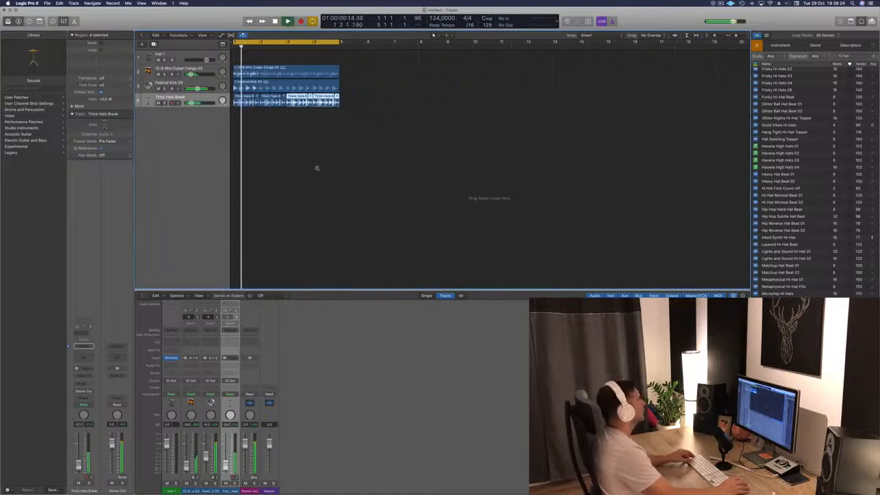
Step: Lower the volume of the Thick Hats Break track slightly, and lower the Afro Cuban Conga track's volume as well
{"action": "scroll", "coordinate": [317, 169], "scroll_direction": "up", "scroll_amount": 5}
{"action": "scroll", "coordinate": [344, 171], "scroll_direction": "down", "scroll_amount": 2}
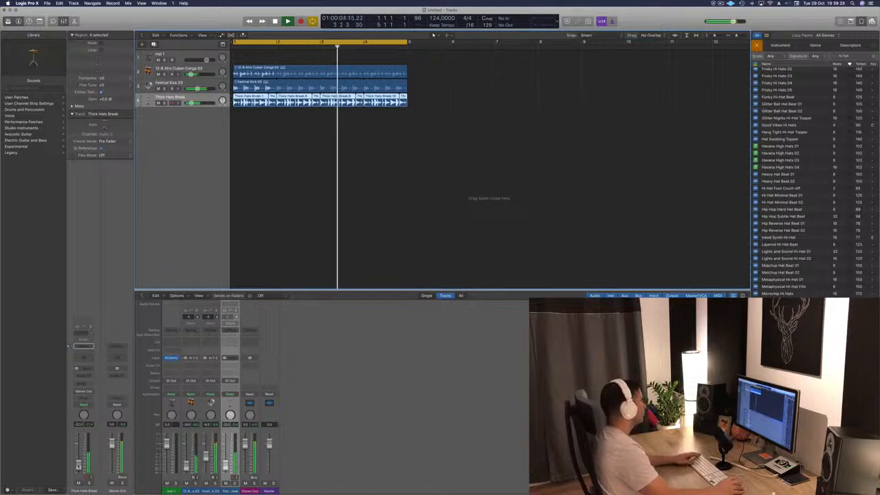
{"action": "left_click_drag", "start_coordinate": [78, 467], "coordinate": [79, 470]}
{"action": "left_click", "coordinate": [200, 72]}
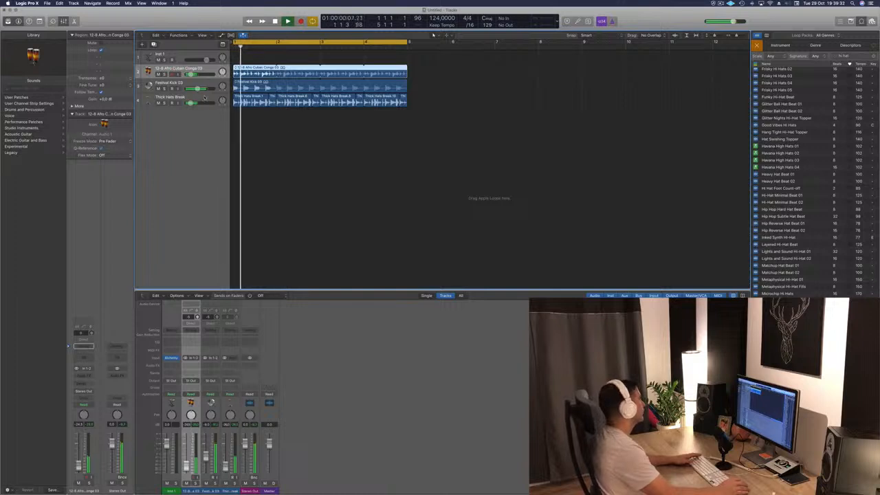
{"action": "left_click_drag", "start_coordinate": [192, 75], "coordinate": [184, 74]}
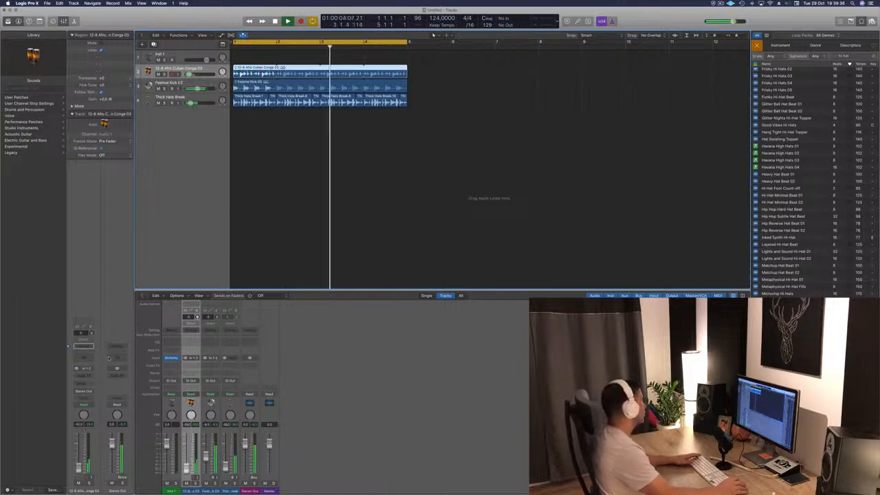
Step: Insert the stereo Delay Designer effect on the Afro Cuban Conga track
{"action": "left_click", "coordinate": [83, 374]}
{"action": "mouse_move", "coordinate": [80, 398]}
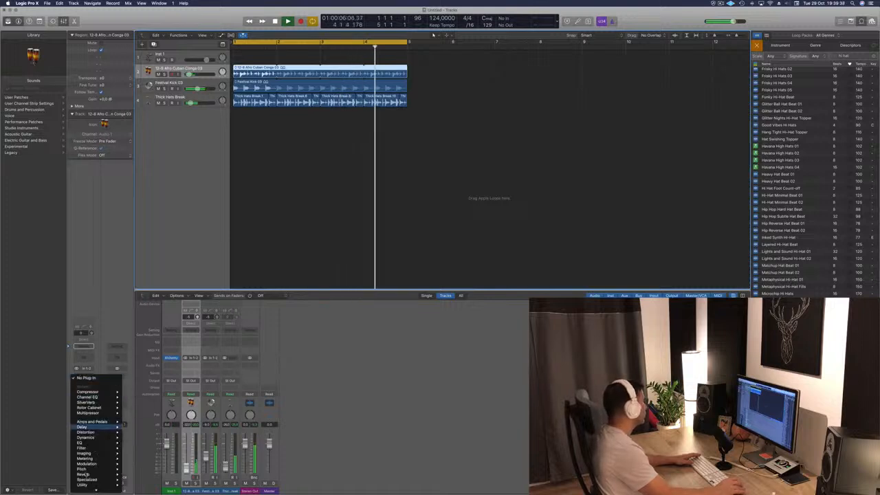
{"action": "mouse_move", "coordinate": [103, 475]}
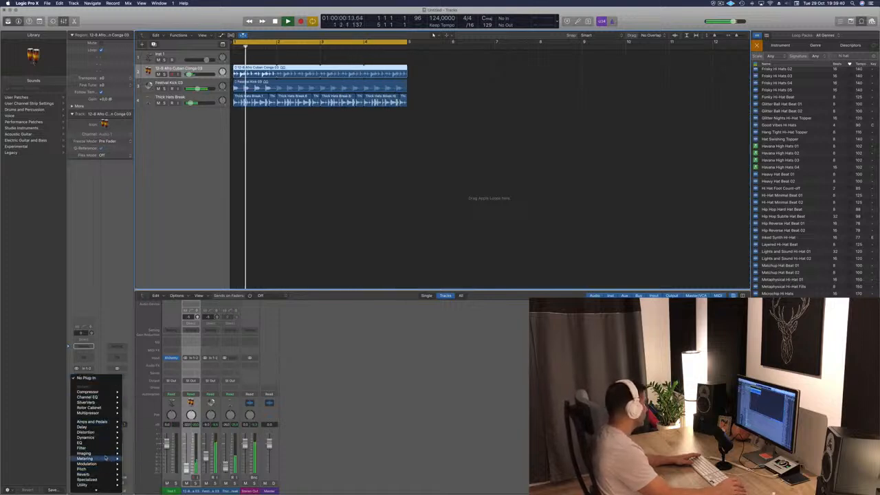
{"action": "mouse_move", "coordinate": [107, 443]}
{"action": "mouse_move", "coordinate": [83, 427]}
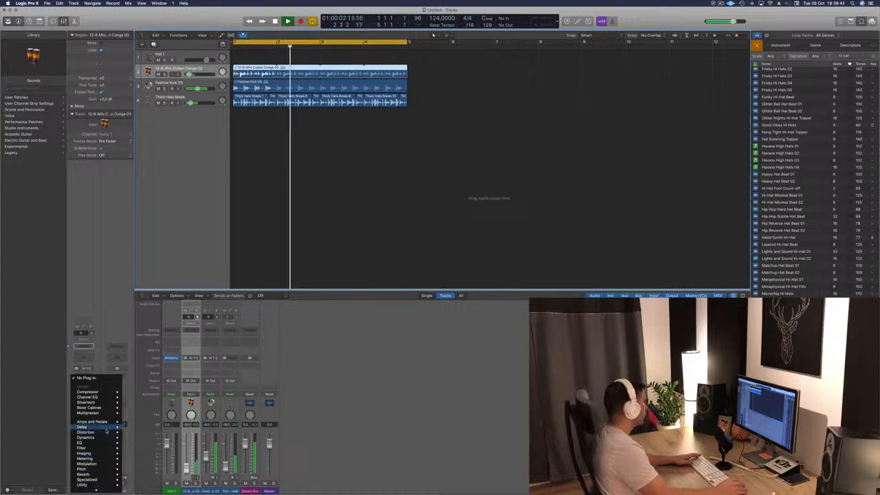
{"action": "mouse_move", "coordinate": [142, 428]}
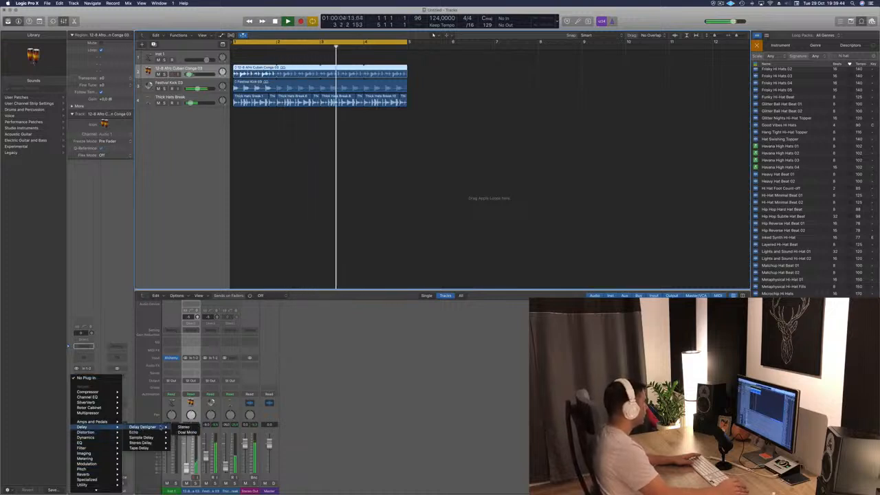
{"action": "left_click", "coordinate": [183, 427]}
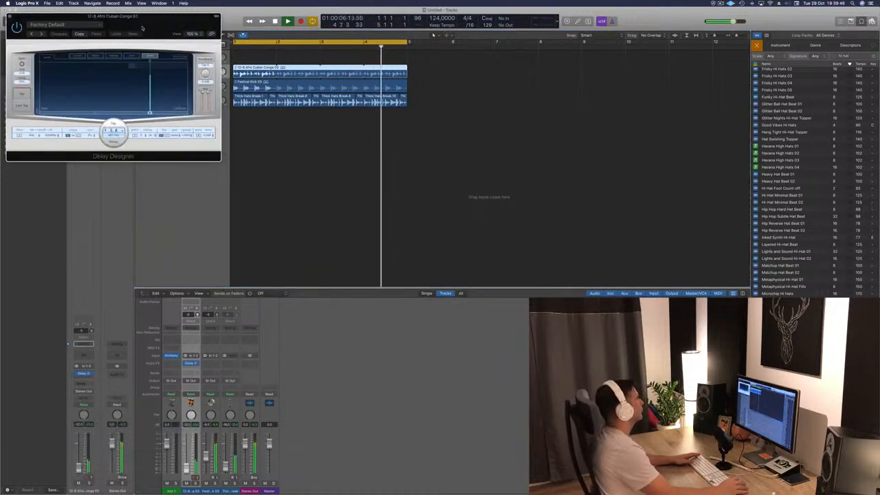
Step: Audition successive Delay Designer presets on the conga, from the simple pan and dotted delays through Infinite Repeat to Bounce Pattern
{"action": "left_click_drag", "start_coordinate": [142, 28], "coordinate": [555, 63]}
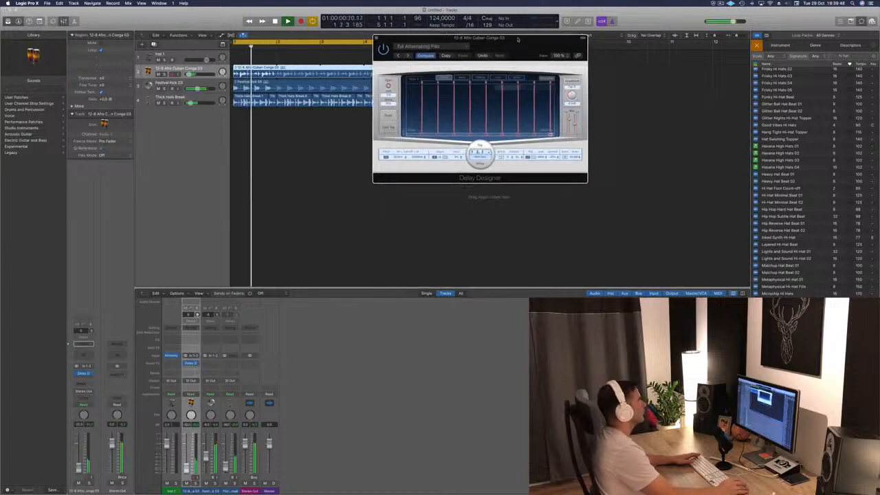
{"action": "left_click", "coordinate": [397, 54]}
{"action": "left_click_drag", "start_coordinate": [517, 40], "coordinate": [424, 49]}
{"action": "left_click", "coordinate": [396, 54]}
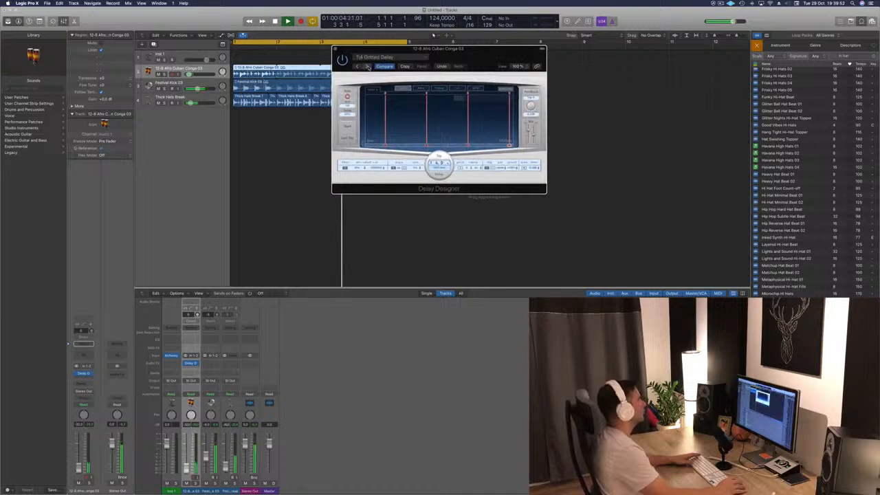
{"action": "left_click", "coordinate": [368, 67]}
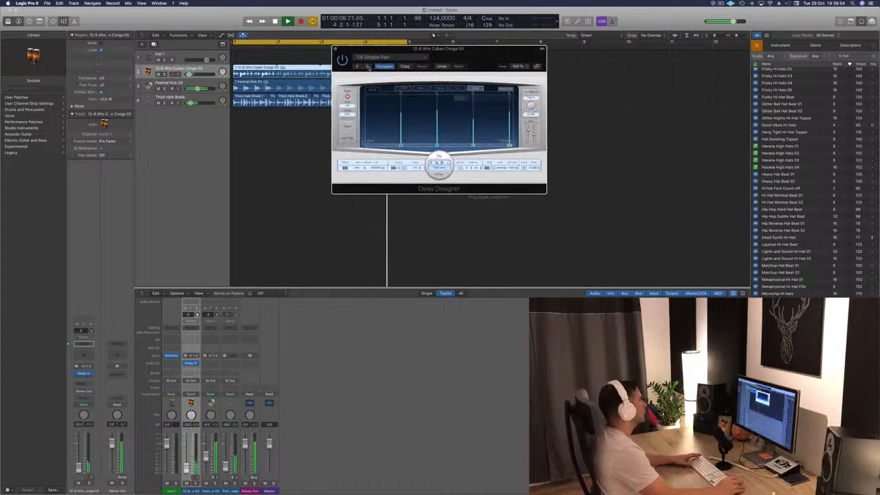
{"action": "left_click", "coordinate": [368, 66]}
{"action": "left_click", "coordinate": [367, 66]}
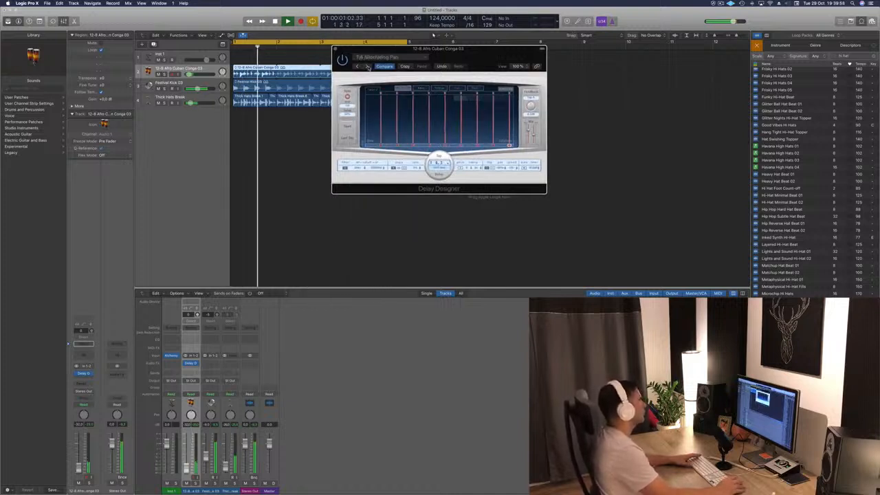
{"action": "left_click", "coordinate": [368, 67]}
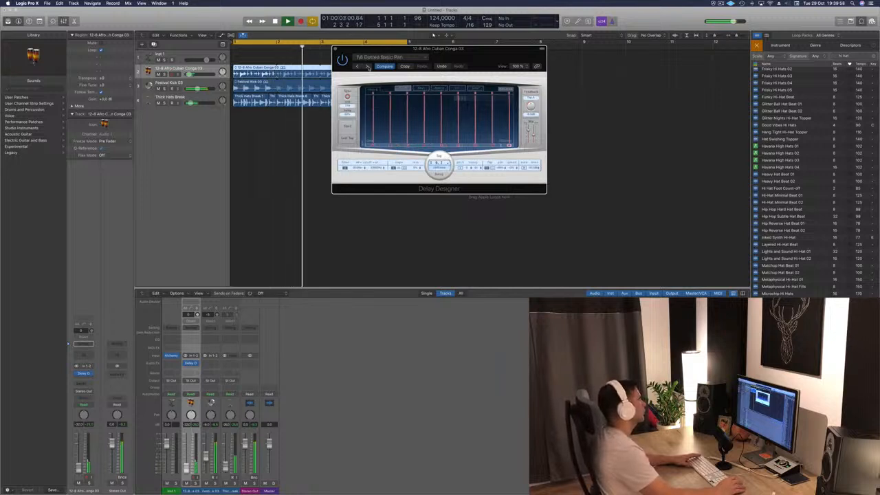
{"action": "left_click", "coordinate": [368, 67]}
{"action": "left_click", "coordinate": [368, 67]}
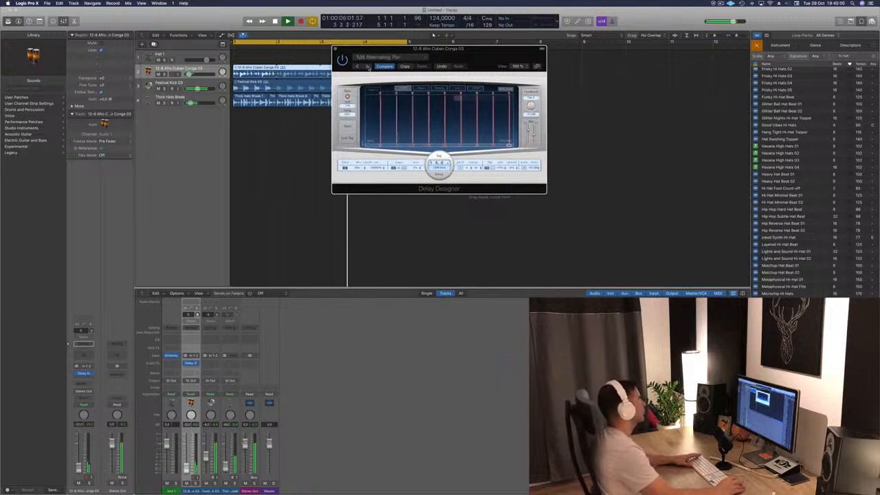
{"action": "left_click", "coordinate": [368, 67]}
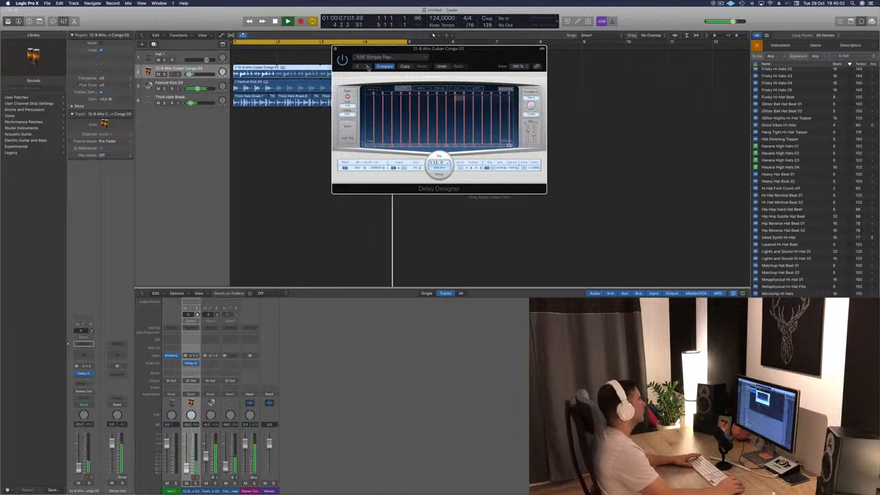
{"action": "left_click", "coordinate": [368, 67]}
{"action": "left_click", "coordinate": [367, 67]}
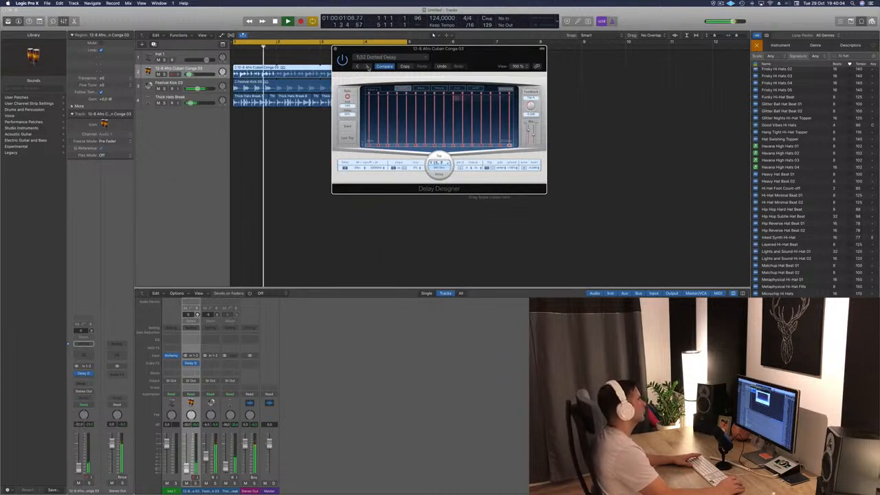
{"action": "left_click", "coordinate": [367, 67]}
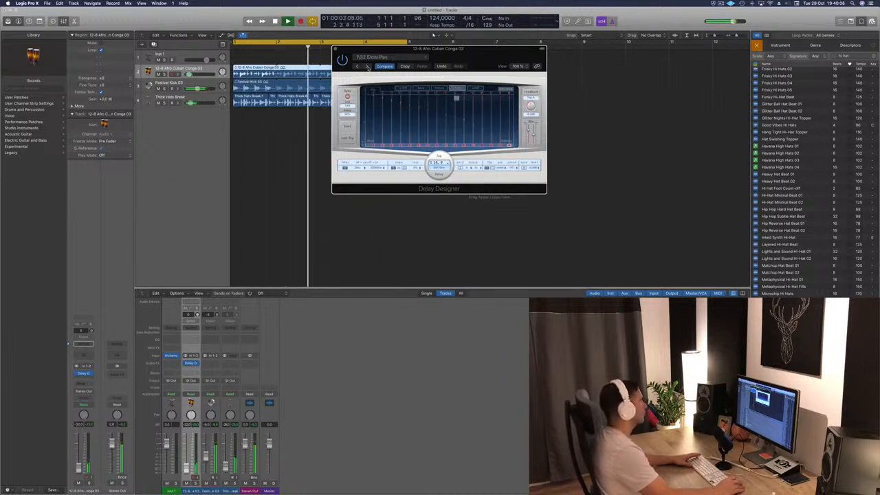
{"action": "left_click", "coordinate": [368, 66]}
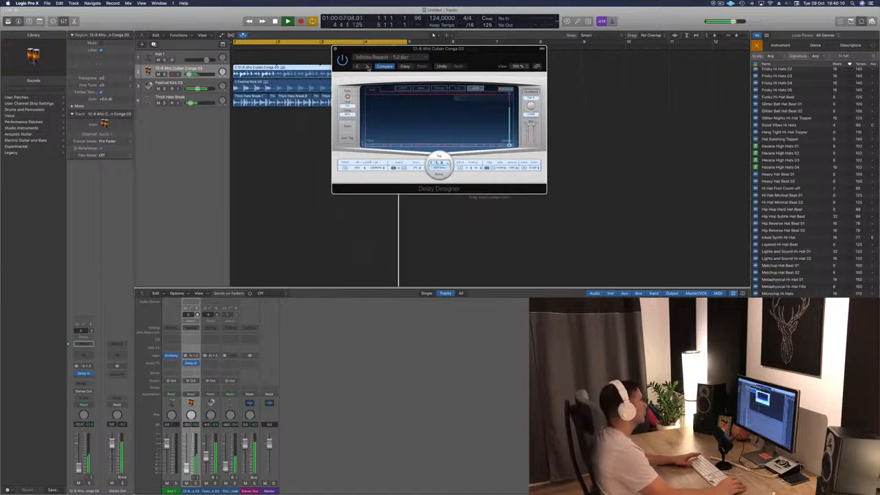
{"action": "left_click", "coordinate": [368, 67]}
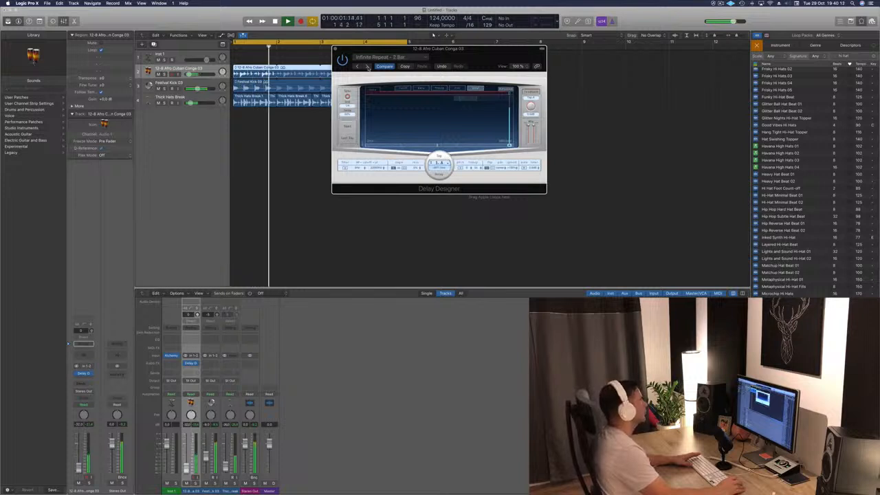
{"action": "left_click", "coordinate": [368, 67]}
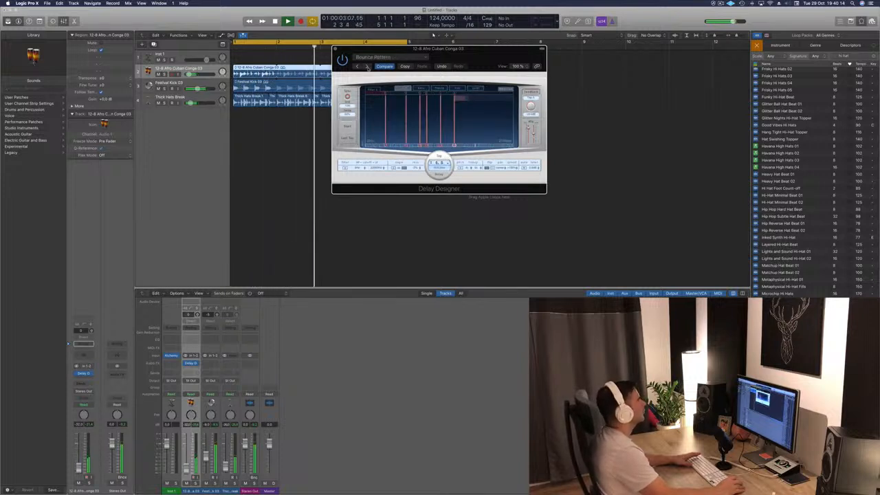
{"action": "left_click", "coordinate": [358, 67]}
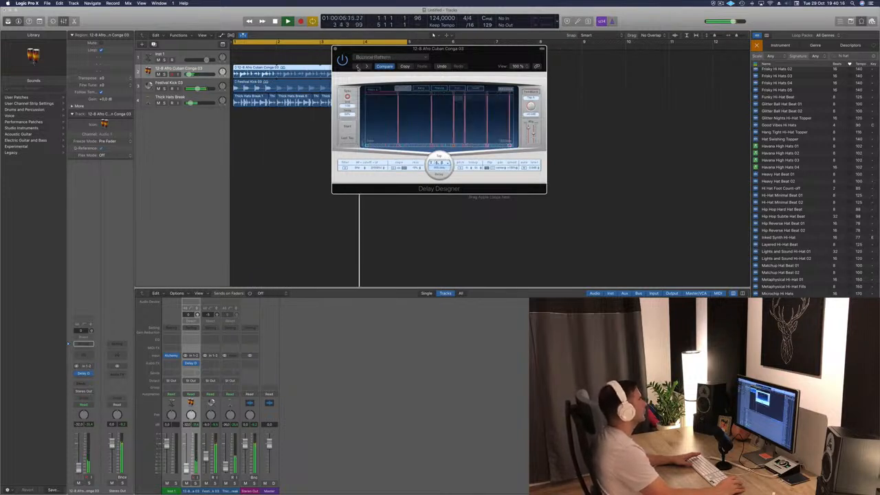
{"action": "left_click_drag", "start_coordinate": [460, 48], "coordinate": [621, 34]}
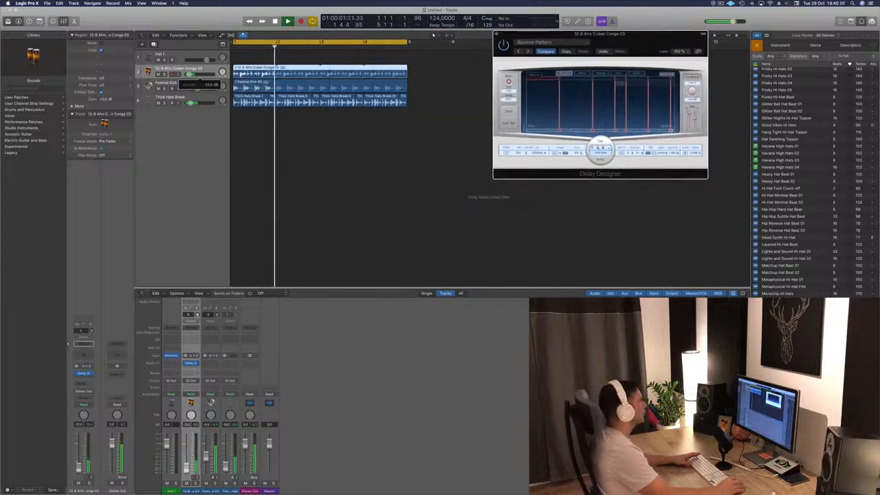
Step: Load the 1/16 Filter Pan preset from Delay Designer's Simple Filtered category, lower its wet mix level, and close the plug-in
{"action": "left_click", "coordinate": [558, 43]}
{"action": "mouse_move", "coordinate": [582, 160]}
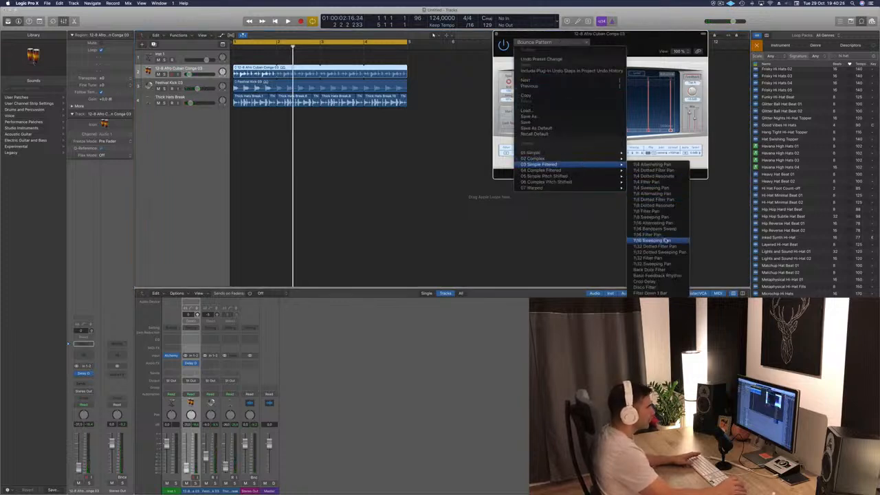
{"action": "left_click", "coordinate": [663, 236]}
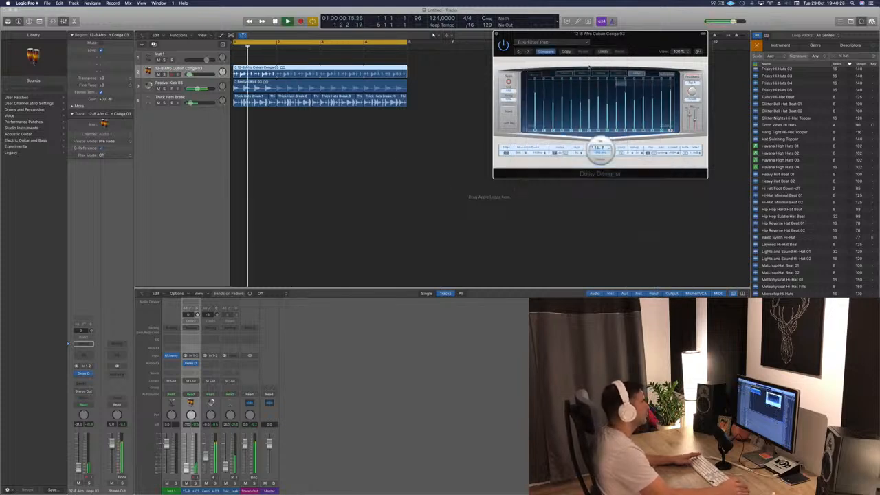
{"action": "left_click_drag", "start_coordinate": [648, 45], "coordinate": [510, 60]}
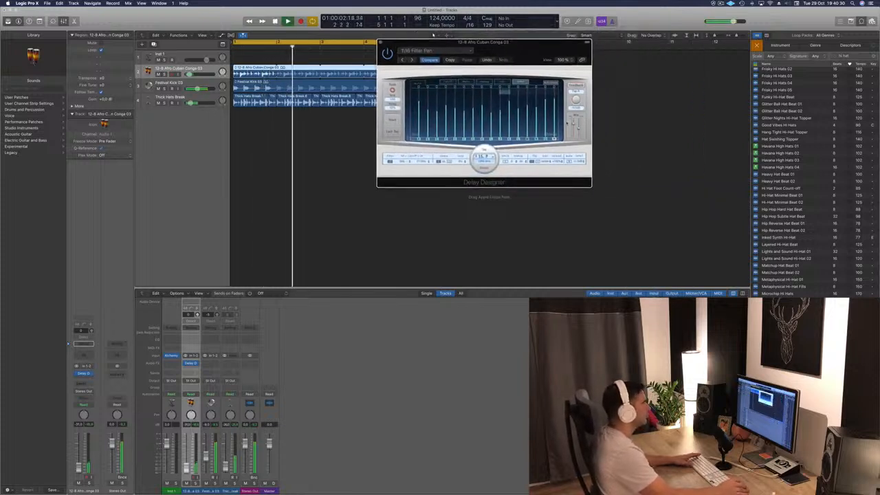
{"action": "left_click_drag", "start_coordinate": [579, 123], "coordinate": [580, 131]}
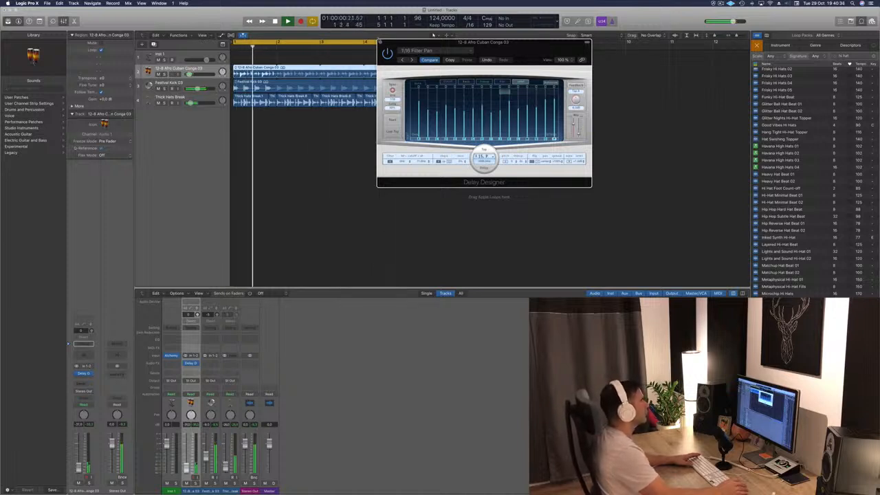
{"action": "key", "text": "super+w"}
Step: Split the conga region shortly after the start of bar 1 and delete everything after the first short piece
{"action": "key", "text": "space"}
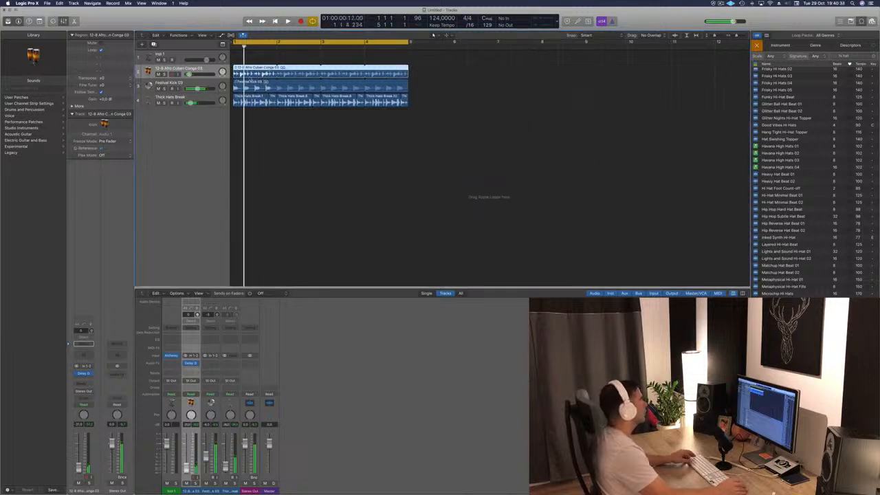
{"action": "key", "text": "super+Right"}
{"action": "key", "text": "space"}
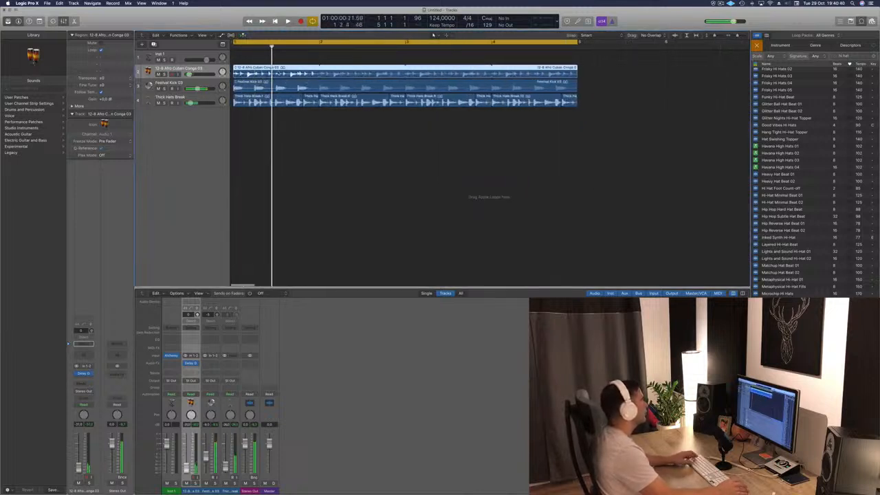
{"action": "double_click", "coordinate": [248, 71], "text": "super"}
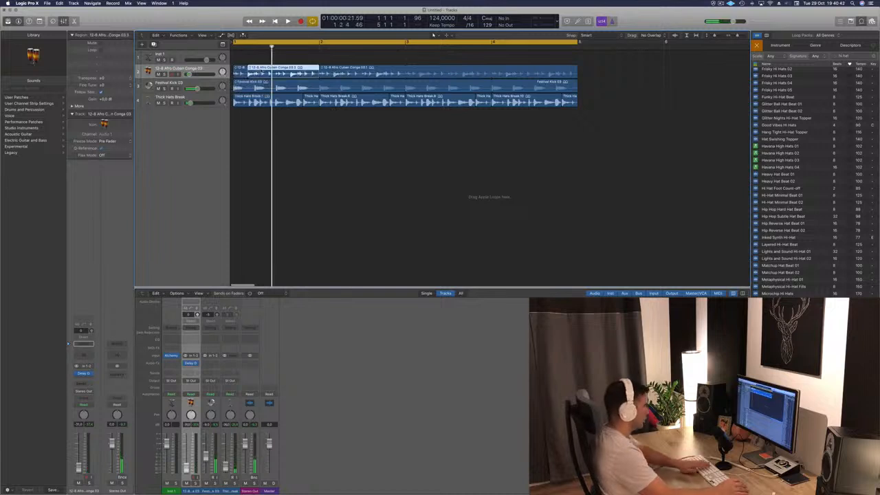
{"action": "key", "text": "space"}
{"action": "left_click", "coordinate": [383, 68]}
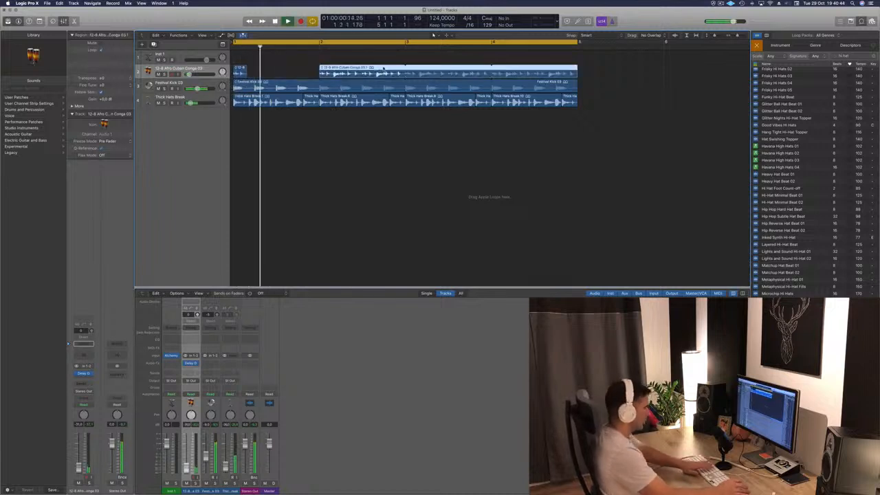
{"action": "key", "text": "Delete"}
{"action": "key", "text": "space"}
{"action": "key", "text": "space"}
{"action": "key", "text": "space"}
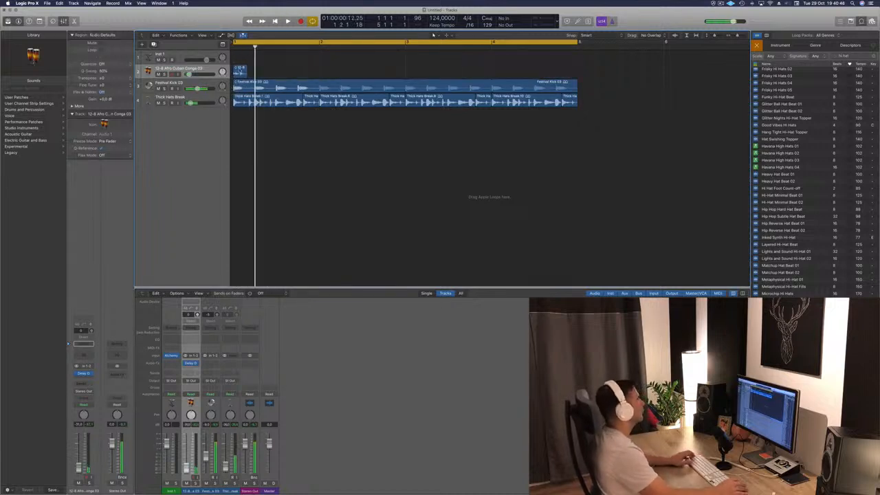
Step: Copy the short conga piece to every half bar so that it repeats from bar 1 up to bar 5
{"action": "left_click", "coordinate": [240, 71]}
{"action": "left_click_drag", "start_coordinate": [240, 72], "coordinate": [283, 74], "text": "alt"}
{"action": "key", "text": "space"}
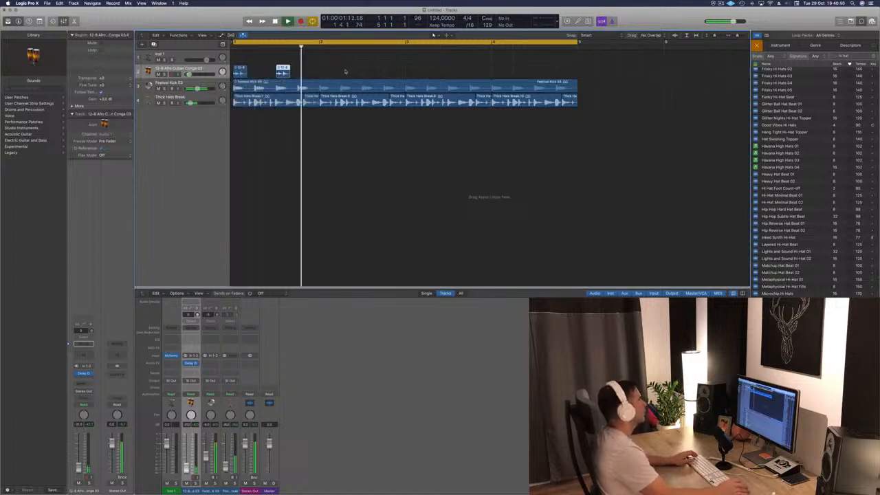
{"action": "left_click", "coordinate": [246, 73], "text": "shift"}
{"action": "left_click_drag", "start_coordinate": [246, 74], "coordinate": [326, 82], "text": "alt"}
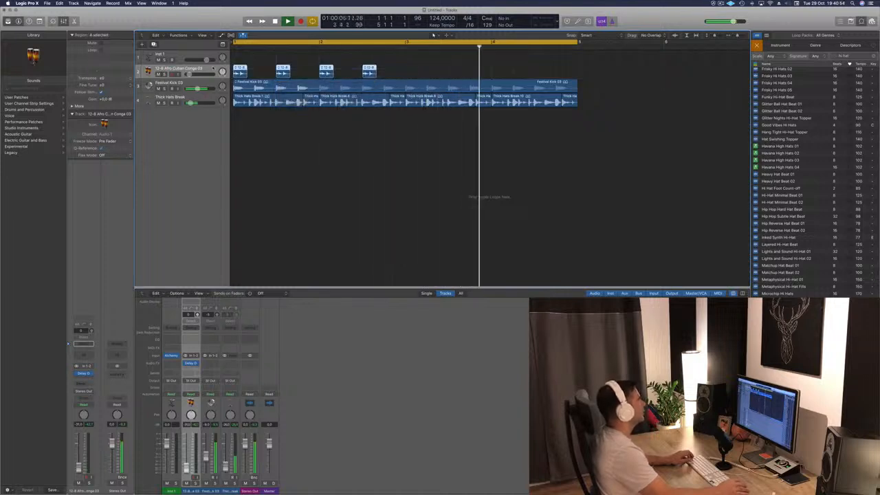
{"action": "left_click_drag", "start_coordinate": [237, 72], "coordinate": [408, 73], "text": "alt"}
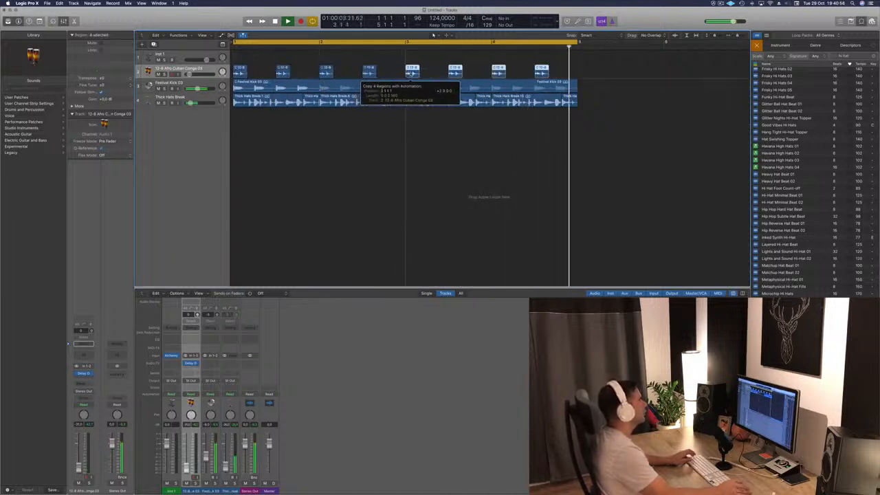
Step: Insert a Channel EQ on the Thick Hats Break track, enable its low cut, raise it to around 250 Hz, and close the plug-in
{"action": "left_click", "coordinate": [170, 97]}
{"action": "key", "text": "space"}
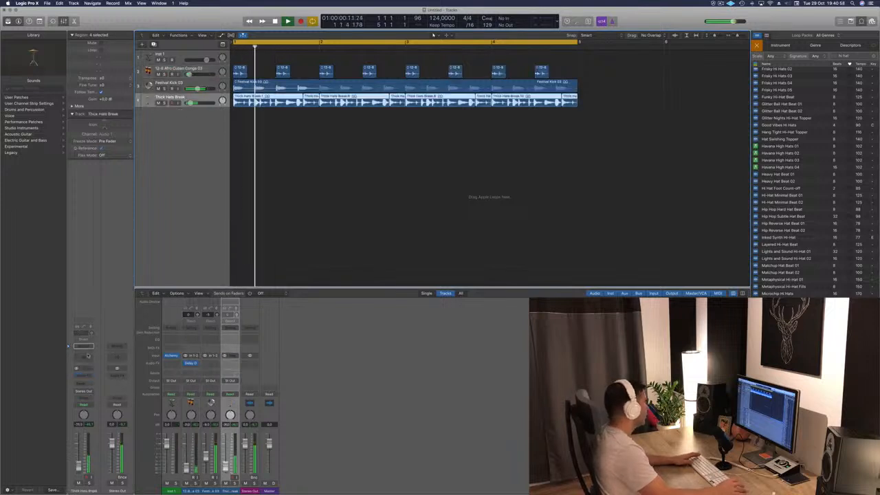
{"action": "left_click", "coordinate": [86, 360]}
{"action": "left_click", "coordinate": [45, 49]}
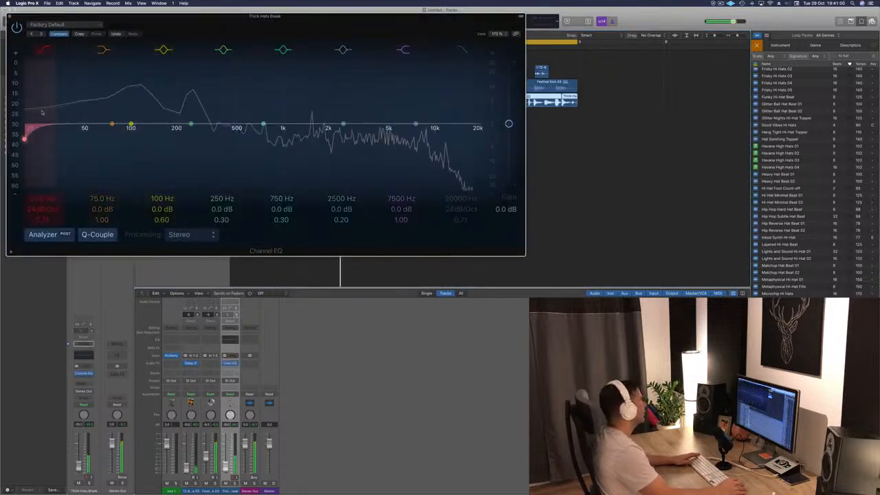
{"action": "left_click_drag", "start_coordinate": [43, 113], "coordinate": [210, 118]}
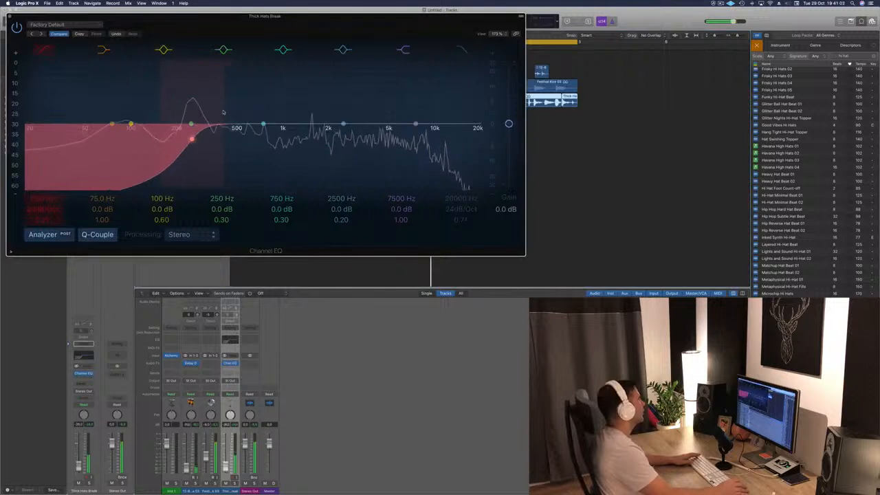
{"action": "key", "text": "super+w"}
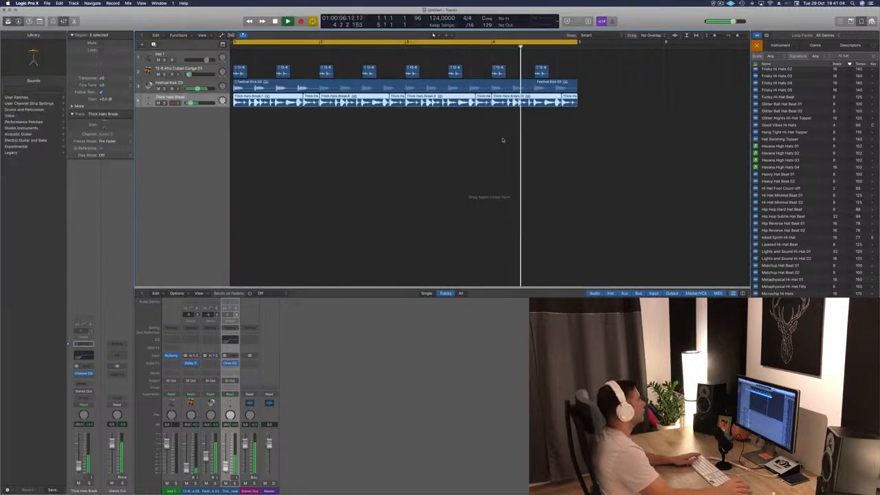
{"action": "left_click", "coordinate": [321, 168]}
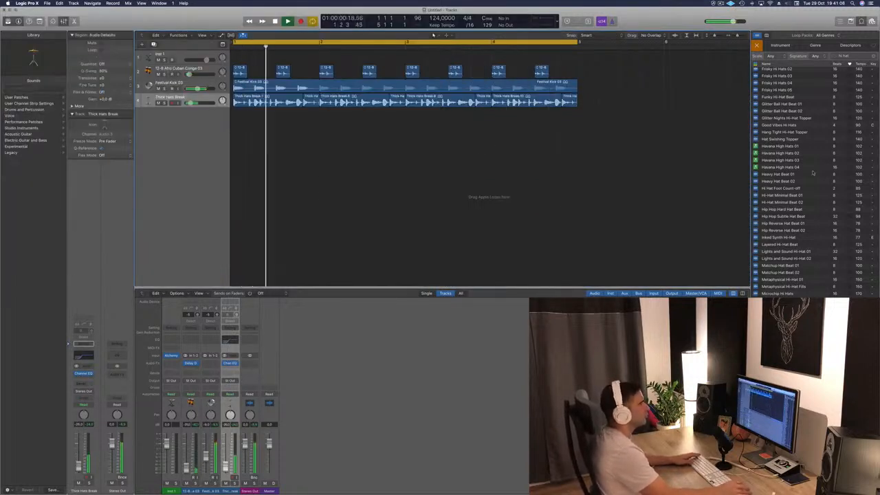
Step: Clear the loop search and audition Tempo Funk Break, Tense Snare Break and Texas Blues Rhythm 02 against the playing beat
{"action": "triple_click", "coordinate": [861, 56]}
{"action": "key", "text": "BackSpace"}
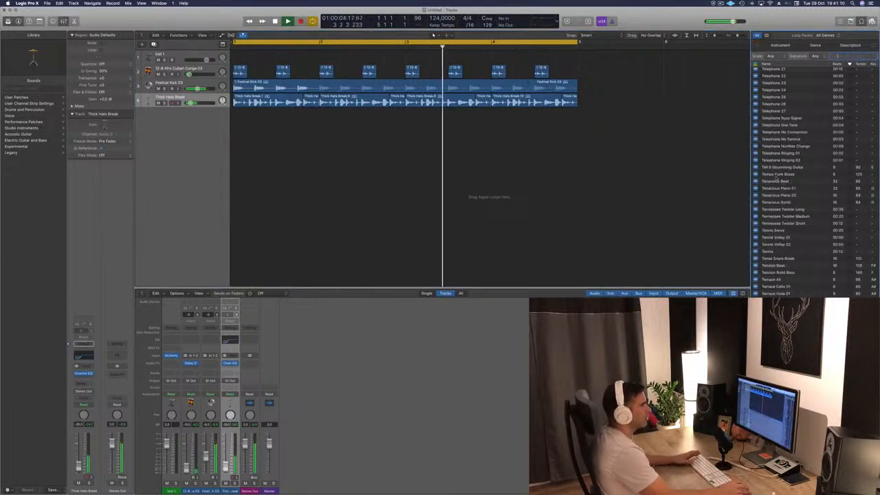
{"action": "left_click", "coordinate": [788, 176]}
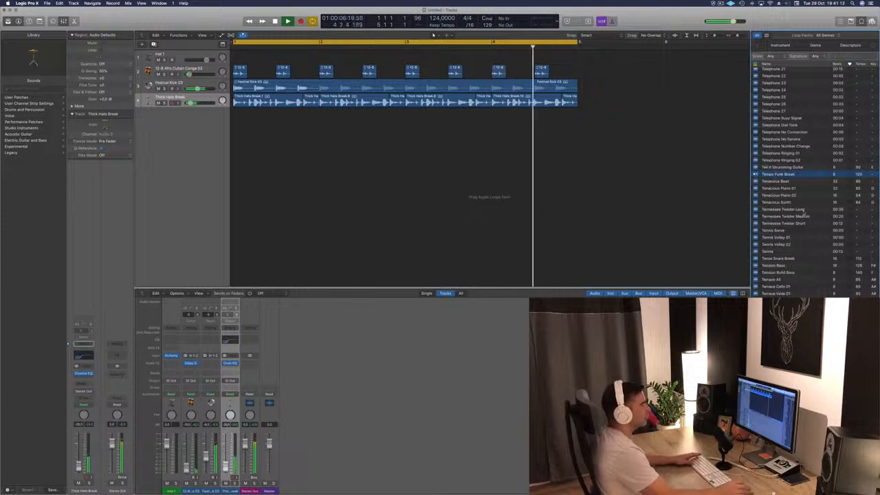
{"action": "left_click", "coordinate": [781, 258]}
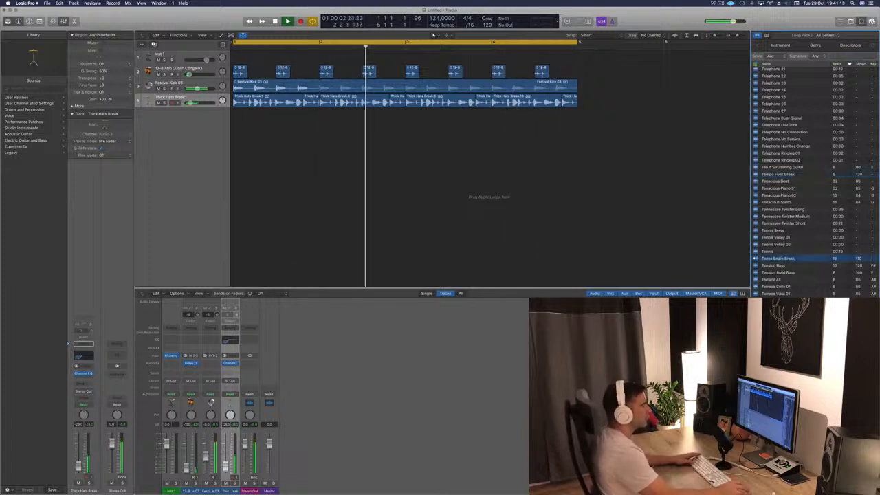
{"action": "scroll", "coordinate": [812, 178], "scroll_direction": "down", "scroll_amount": 2}
{"action": "scroll", "coordinate": [828, 269], "scroll_direction": "down", "scroll_amount": 10}
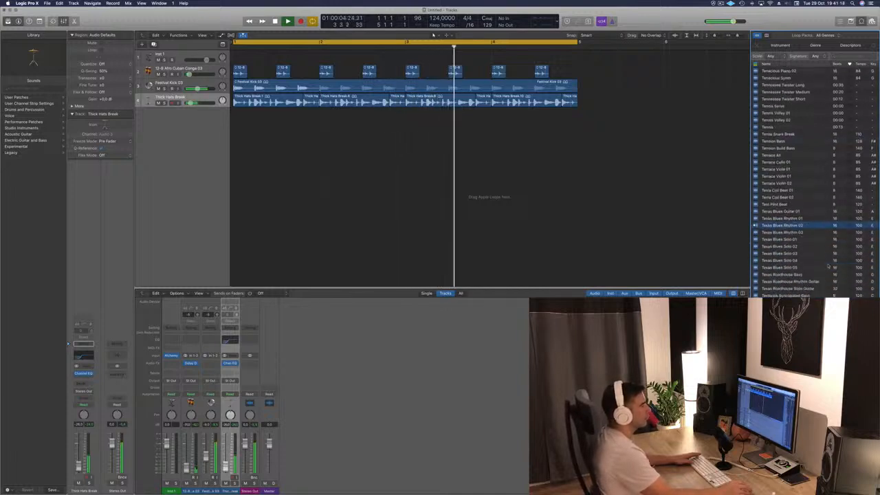
Step: Audition Texas Blues Rhythm 03, Texas Blues Solo 03 and Texas Roadhouse Bass against the playing beat
{"action": "scroll", "coordinate": [828, 269], "scroll_direction": "down", "scroll_amount": 3}
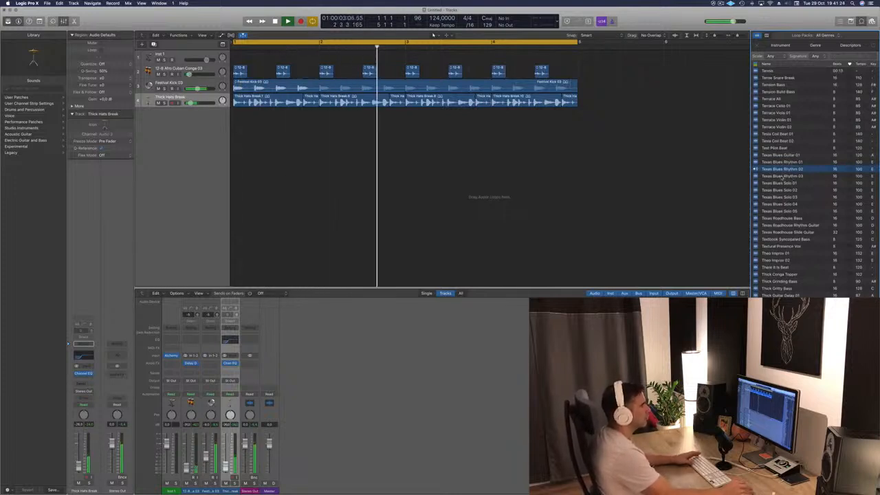
{"action": "left_click", "coordinate": [784, 176]}
{"action": "left_click", "coordinate": [781, 196]}
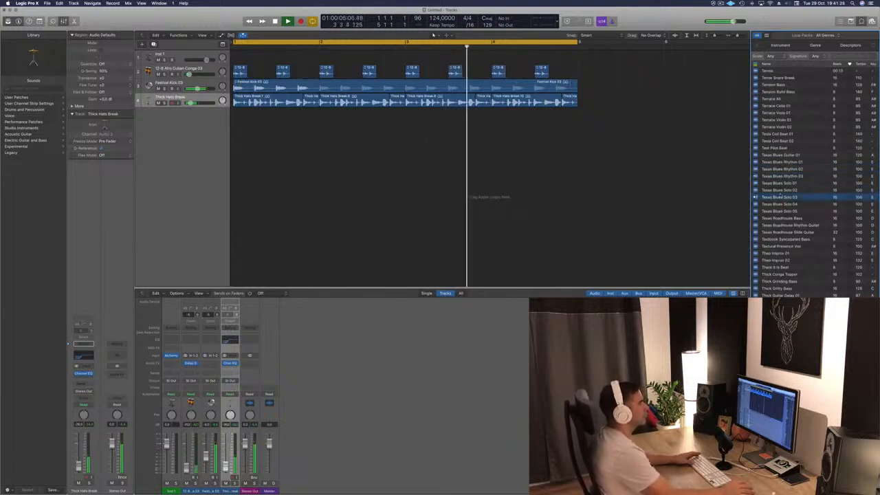
{"action": "scroll", "coordinate": [796, 211], "scroll_direction": "down", "scroll_amount": 2}
{"action": "left_click", "coordinate": [797, 206]}
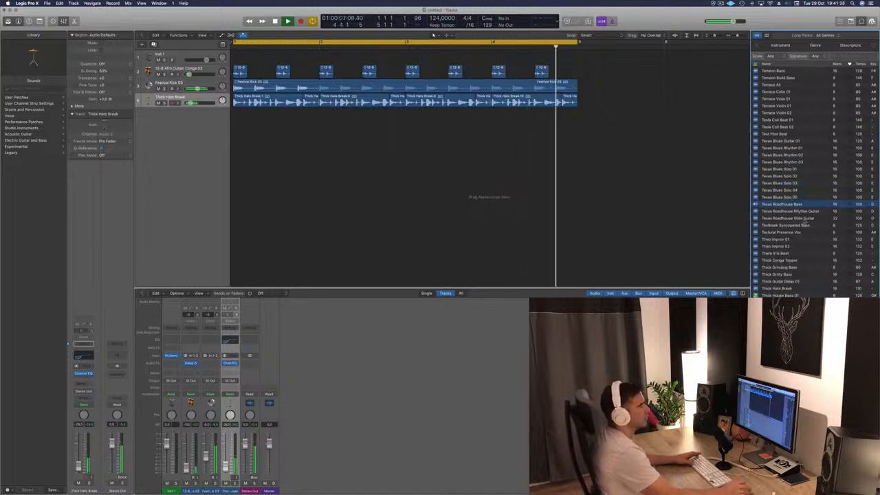
{"action": "scroll", "coordinate": [805, 222], "scroll_direction": "down", "scroll_amount": 2}
{"action": "scroll", "coordinate": [806, 223], "scroll_direction": "down", "scroll_amount": 2}
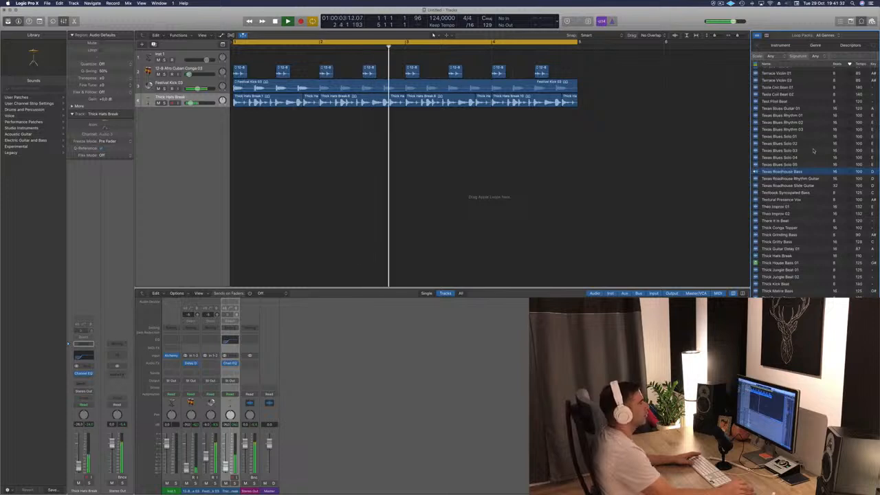
Step: Stop playback, add the Texas Roadhouse Bass loop on a new track at bar 1, and play the beat from the start
{"action": "key", "text": "space"}
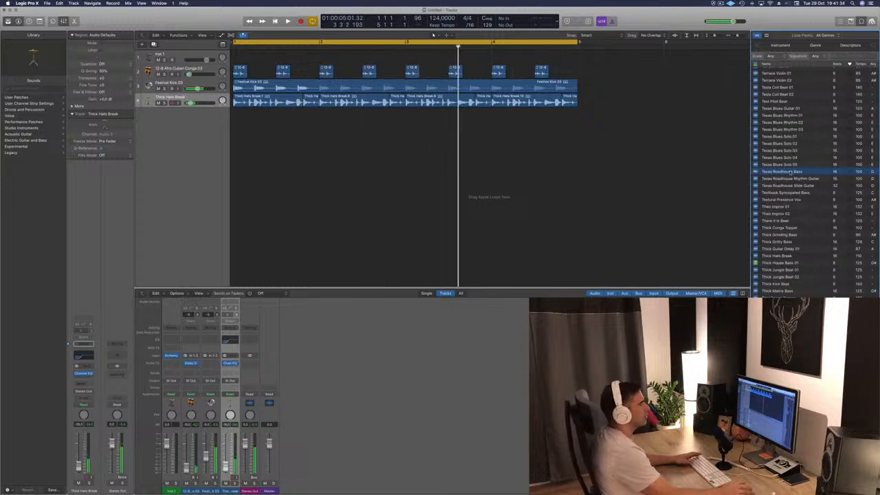
{"action": "left_click_drag", "start_coordinate": [790, 171], "coordinate": [265, 148]}
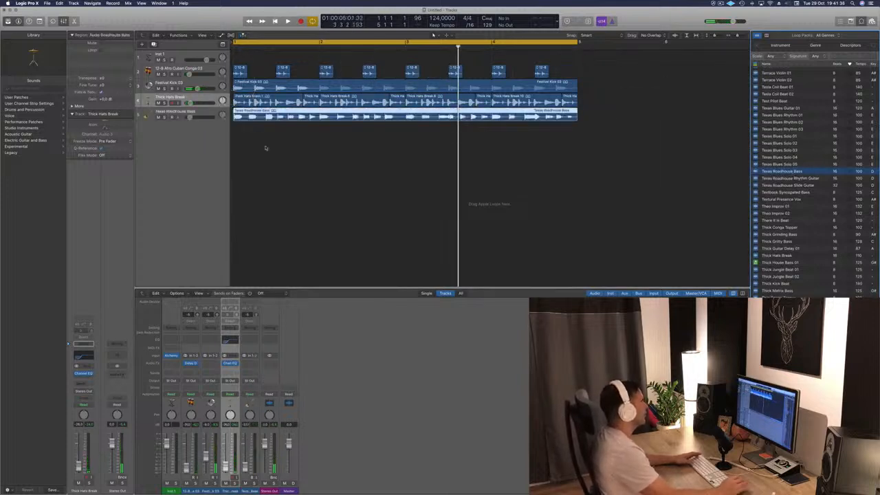
{"action": "key", "text": "Return"}
{"action": "key", "text": "space"}
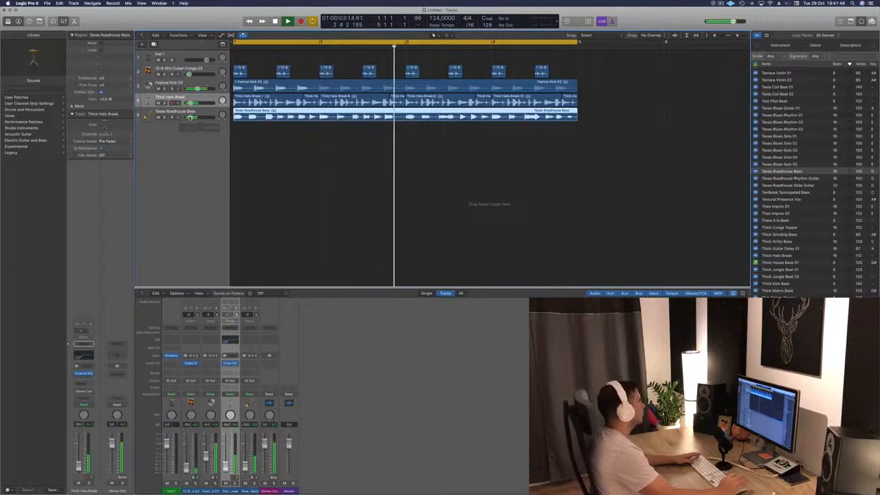
Step: Try shifting all the conga pieces slightly later in two small moves, and undo the shifts
{"action": "left_click", "coordinate": [277, 179]}
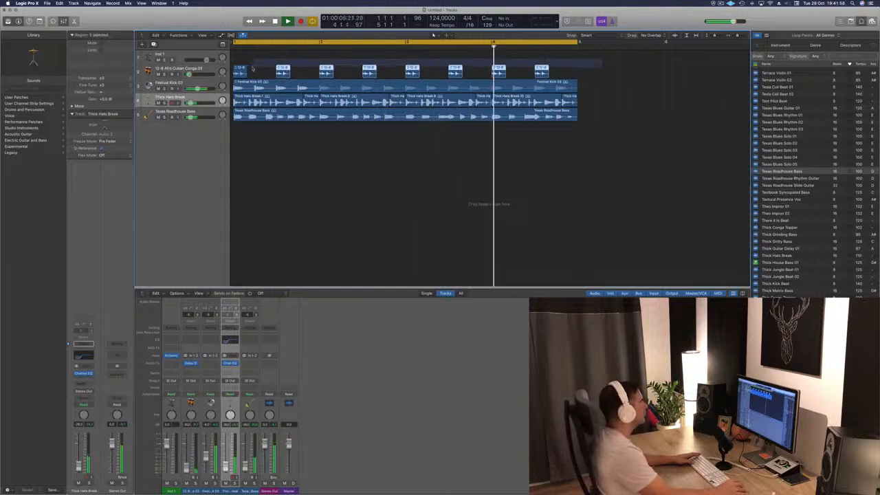
{"action": "left_click_drag", "start_coordinate": [241, 71], "coordinate": [245, 71]}
{"action": "left_click", "coordinate": [266, 58]}
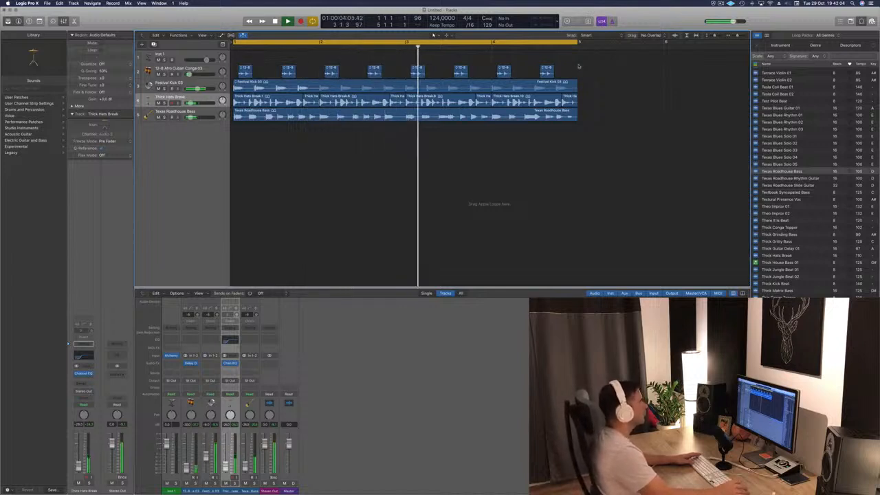
{"action": "left_click_drag", "start_coordinate": [246, 73], "coordinate": [250, 73]}
{"action": "left_click", "coordinate": [449, 198]}
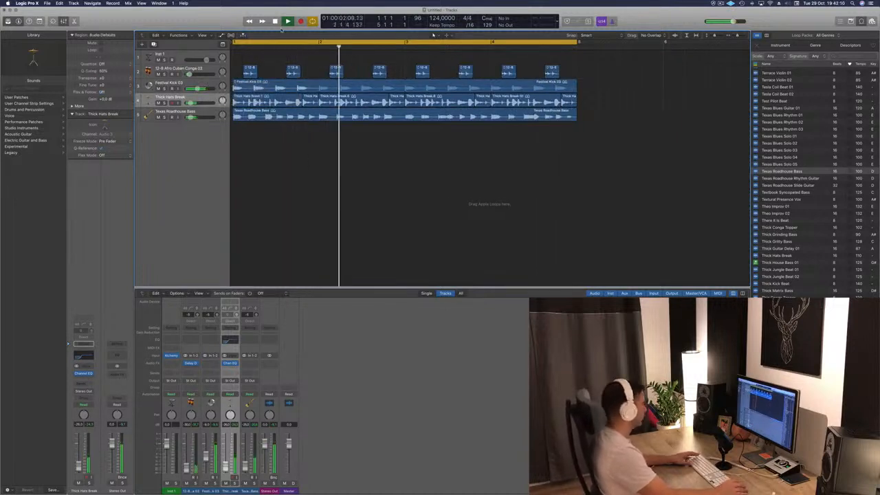
{"action": "key", "text": "super+z"}
{"action": "key", "text": "space"}
{"action": "key", "text": "space"}
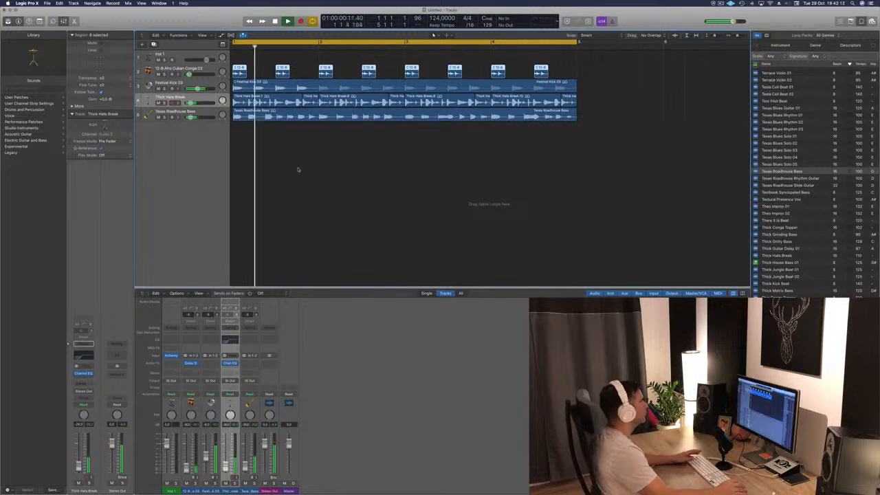
{"action": "left_click", "coordinate": [291, 202]}
Step: Audition the Theo Improv 01 and Theo Improv 02 vocal loops against the playing beat
{"action": "scroll", "coordinate": [803, 203], "scroll_direction": "down", "scroll_amount": 2}
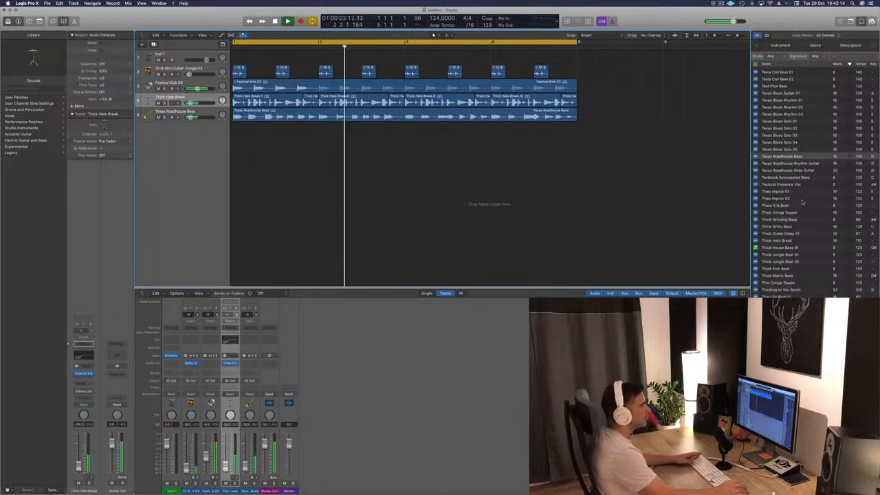
{"action": "left_click", "coordinate": [791, 192]}
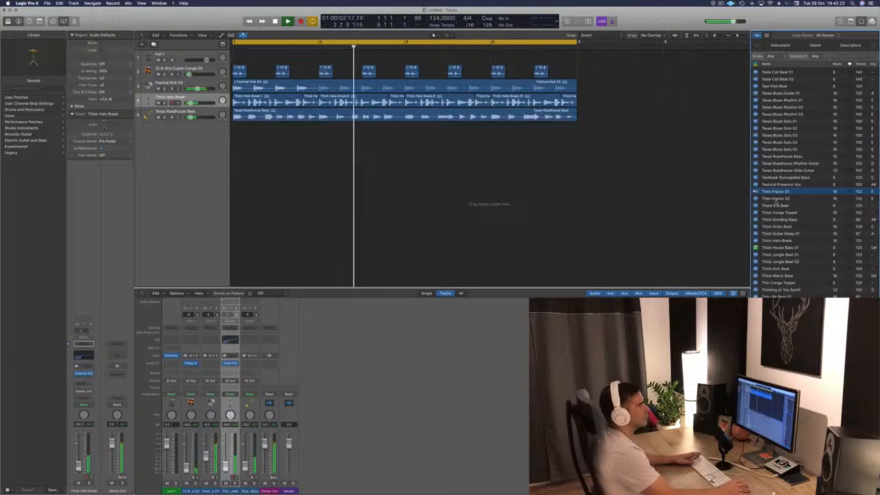
{"action": "left_click", "coordinate": [778, 198]}
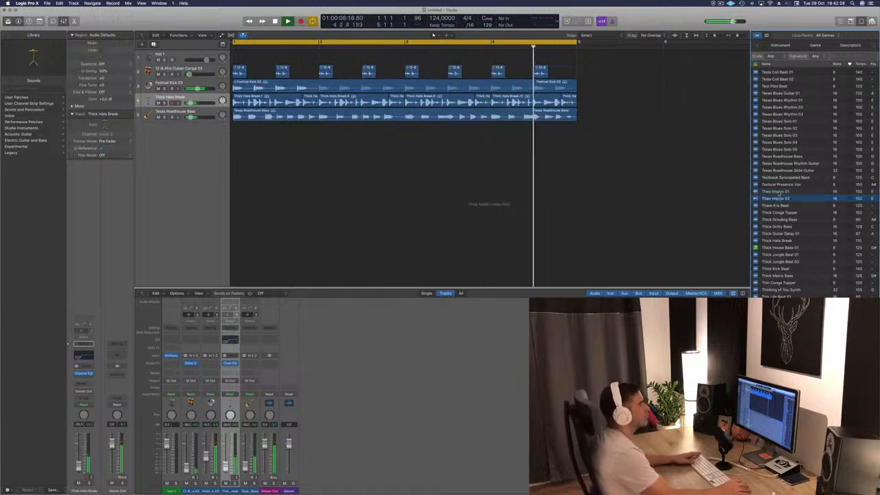
{"action": "left_click", "coordinate": [777, 191]}
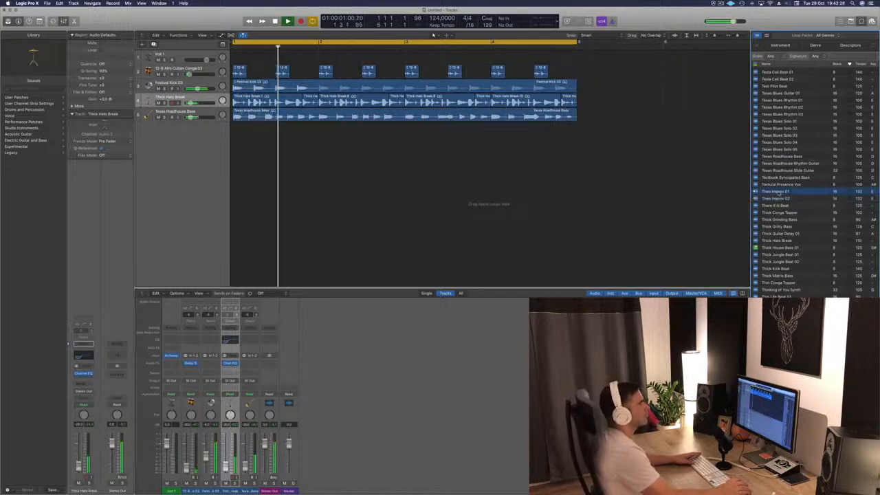
Step: Add the Theo Improv 01 loop on a new track at bar 1 and lower that track's volume
{"action": "left_click_drag", "start_coordinate": [777, 192], "coordinate": [238, 126]}
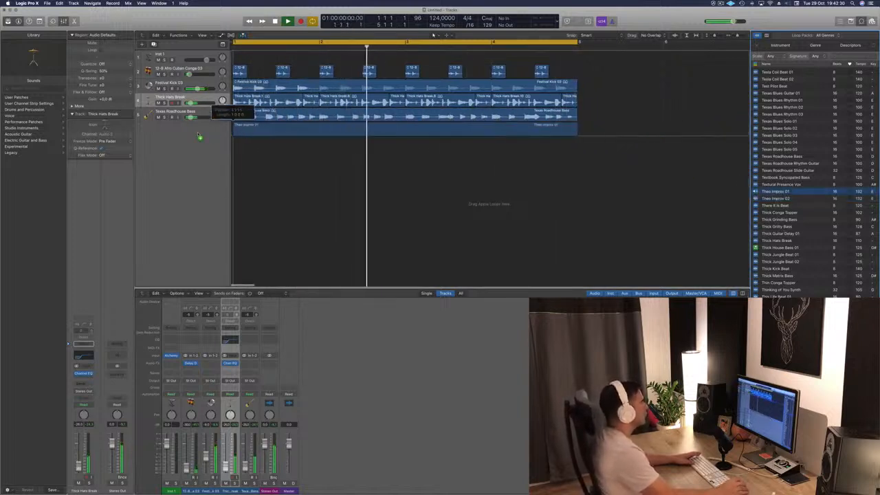
{"action": "scroll", "coordinate": [323, 175], "scroll_direction": "down", "scroll_amount": 5}
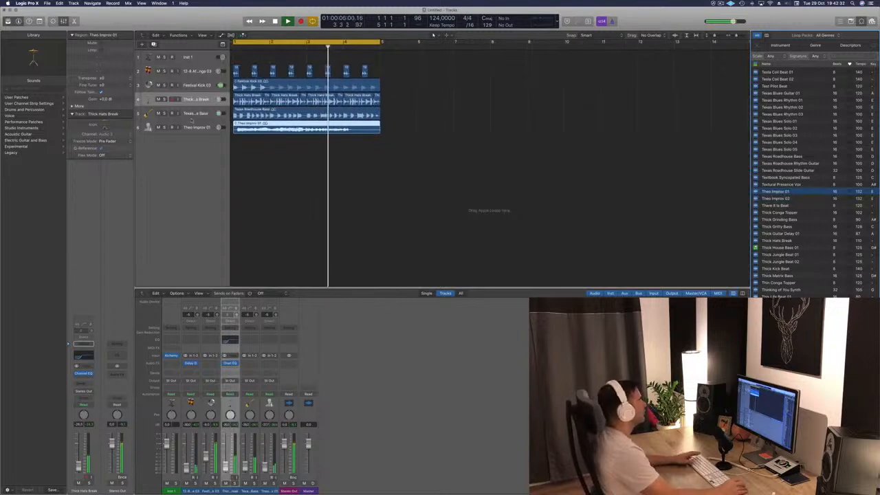
{"action": "left_click", "coordinate": [184, 129]}
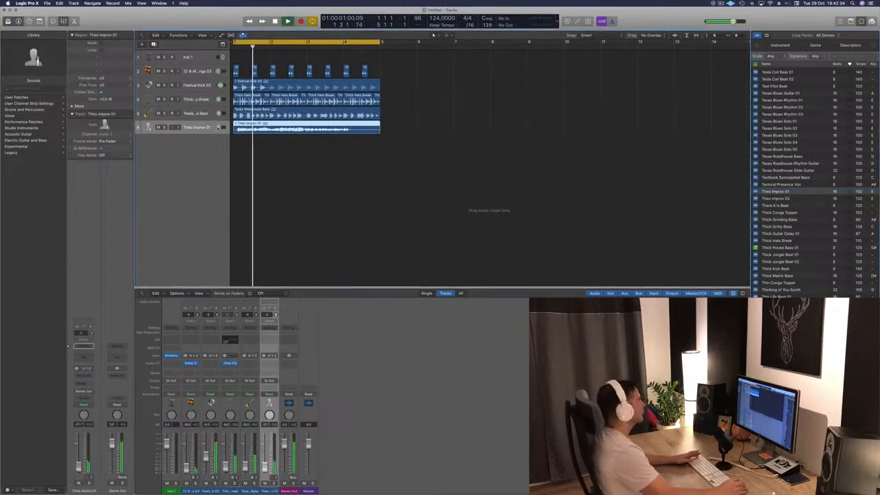
{"action": "left_click_drag", "start_coordinate": [219, 127], "coordinate": [218, 128]}
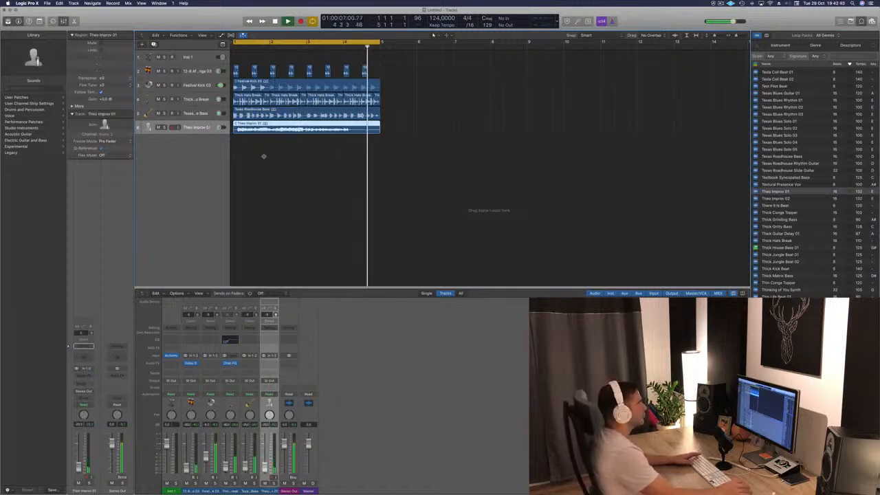
Step: Add the Theo Improv 02 loop on a new track so that it starts slightly before bar 4
{"action": "left_click", "coordinate": [780, 198]}
{"action": "left_click_drag", "start_coordinate": [789, 199], "coordinate": [346, 167]}
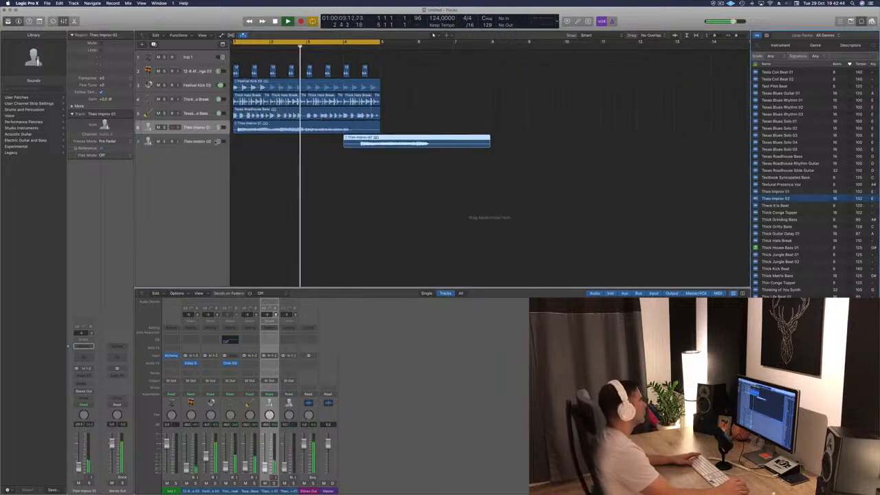
{"action": "left_click_drag", "start_coordinate": [387, 141], "coordinate": [378, 141]}
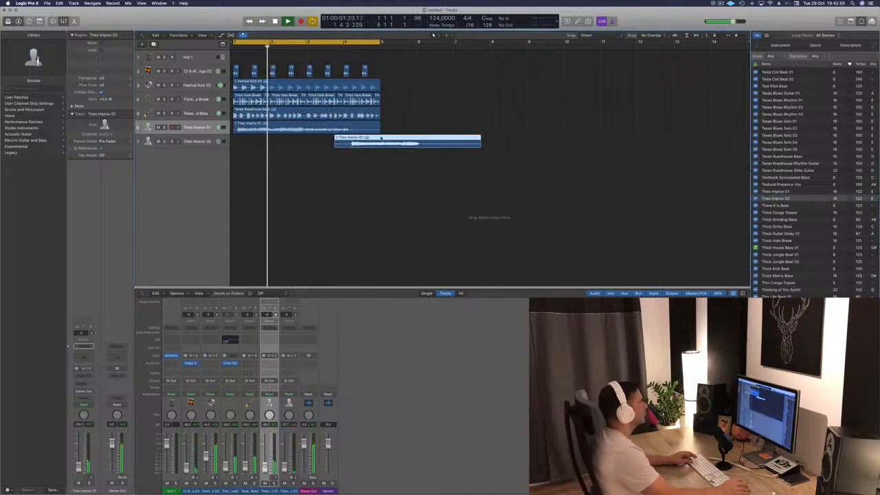
Step: Extend the cycle range to bar 9 and repeat the conga, kick, hats and bass regions from bar 5, leaving out Theo Improv 01
{"action": "left_click_drag", "start_coordinate": [381, 42], "coordinate": [529, 42]}
{"action": "left_click_drag", "start_coordinate": [375, 100], "coordinate": [394, 129]}
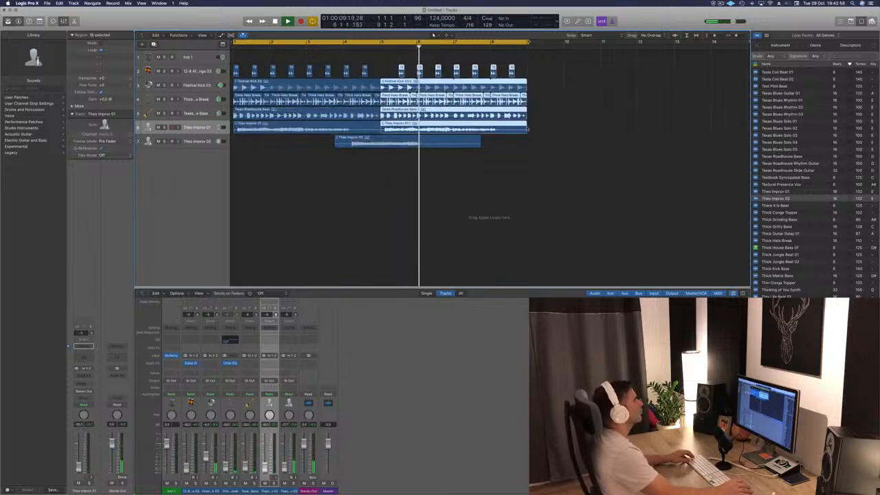
{"action": "key", "text": "Delete"}
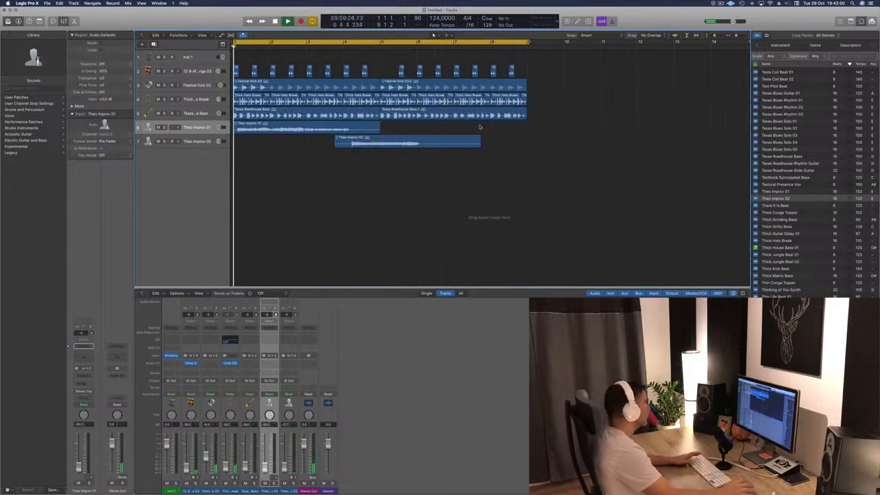
Step: Add a send to Bus 1 on the Theo Improv 01 track and restart playback from the beginning
{"action": "left_click", "coordinate": [189, 123]}
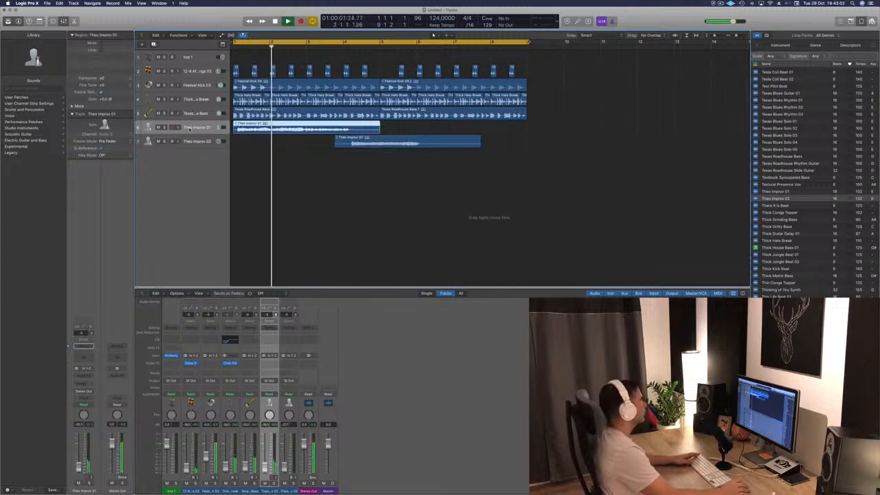
{"action": "left_click", "coordinate": [82, 385]}
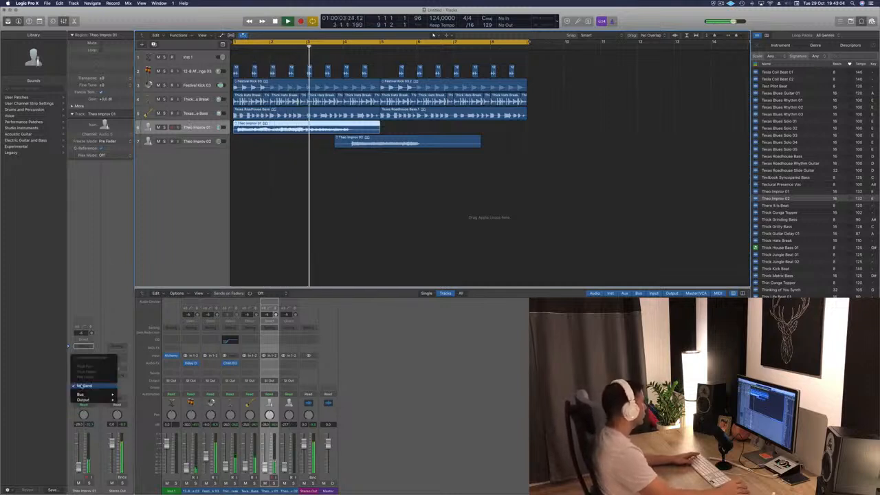
{"action": "mouse_move", "coordinate": [85, 395]}
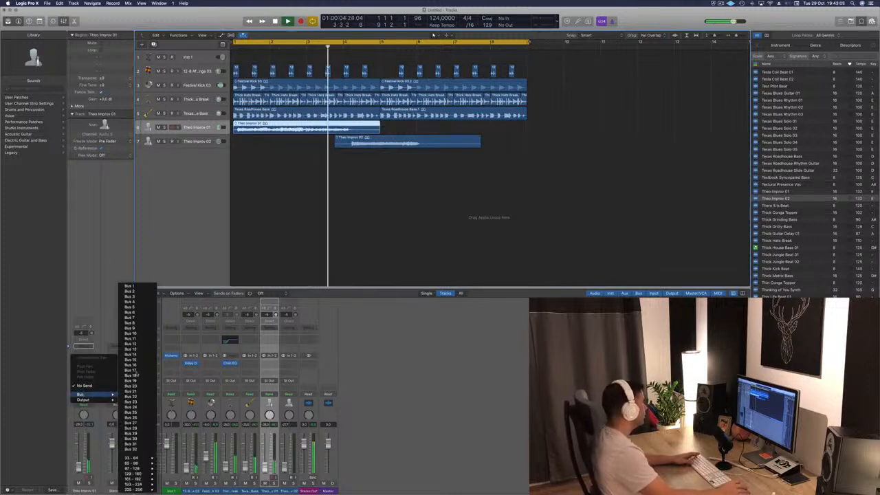
{"action": "left_click", "coordinate": [147, 289]}
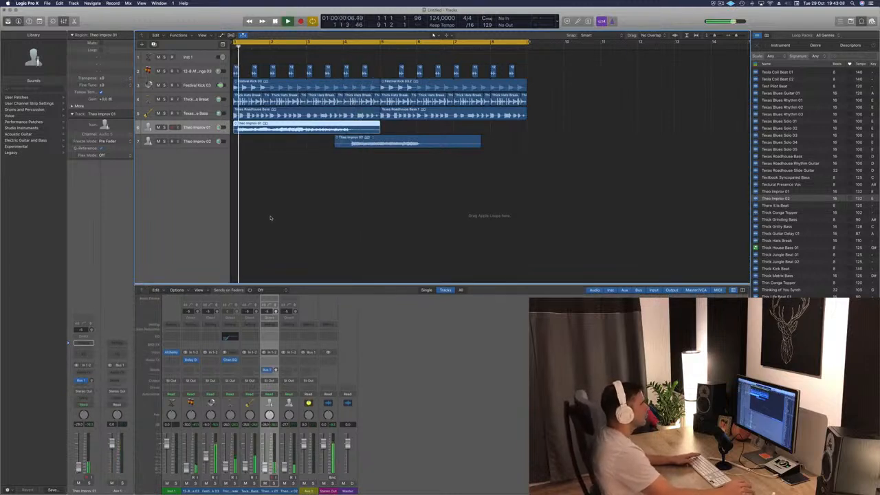
{"action": "key", "text": "Return"}
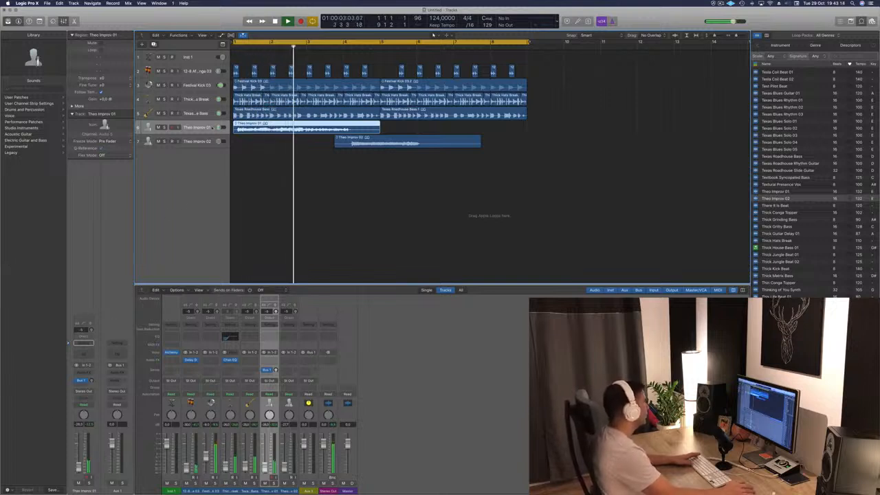
Step: Route the outputs of the Theo Improv 01 and Theo Improv 02 tracks to Bus 1
{"action": "left_click", "coordinate": [83, 391]}
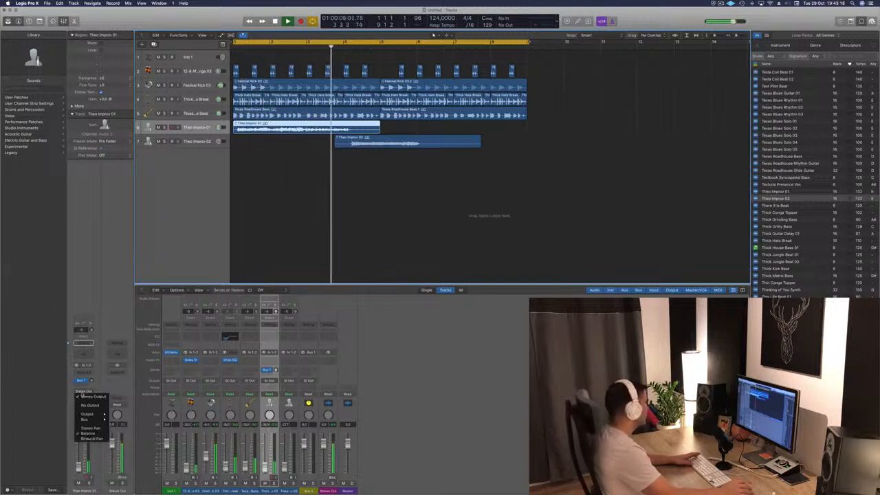
{"action": "mouse_move", "coordinate": [84, 419]}
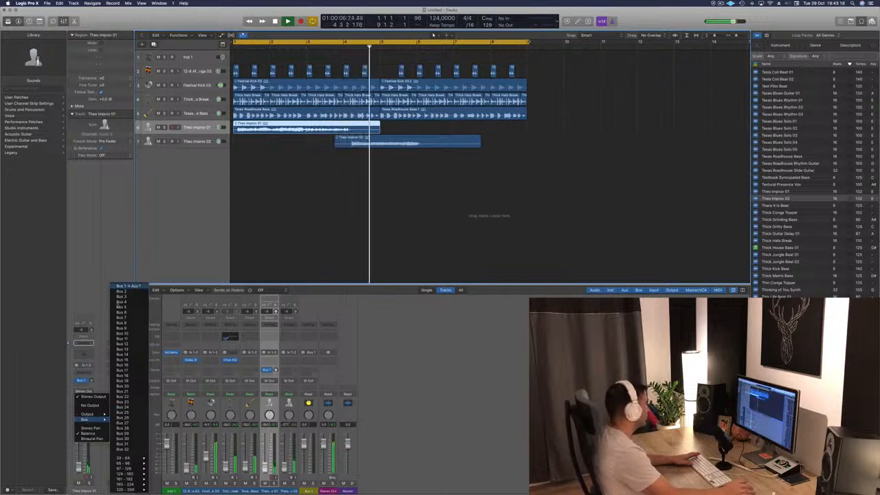
{"action": "left_click", "coordinate": [128, 285]}
{"action": "left_click", "coordinate": [186, 140]}
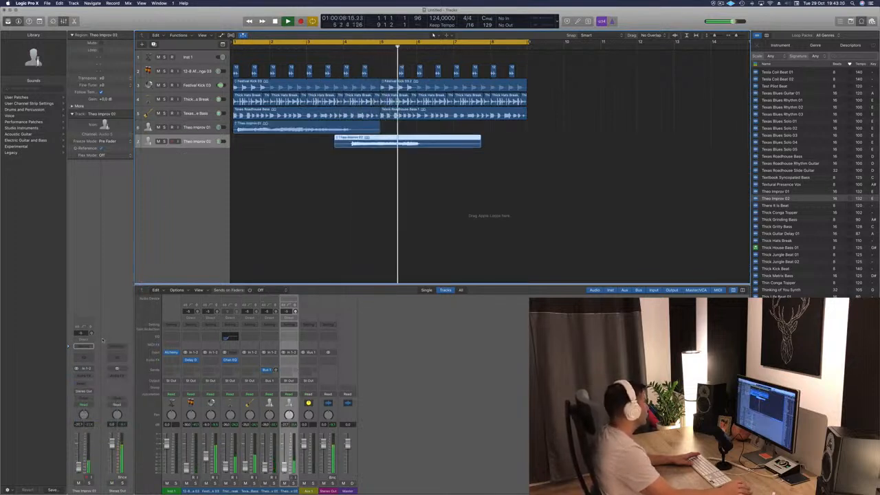
{"action": "left_click", "coordinate": [83, 391]}
{"action": "mouse_move", "coordinate": [85, 414]}
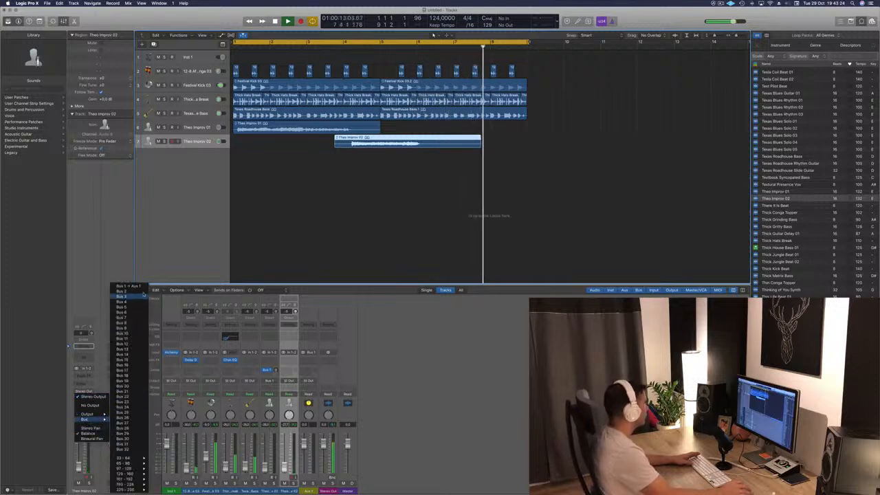
{"action": "left_click", "coordinate": [143, 288]}
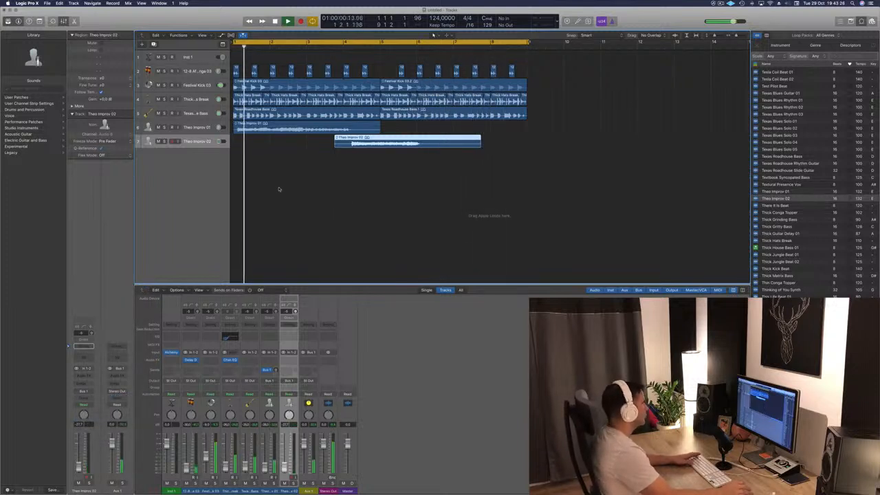
Step: Insert a SilverVerb on the Aux 1 channel, load the saved user preset and set Wet to about 24%
{"action": "left_click", "coordinate": [309, 359]}
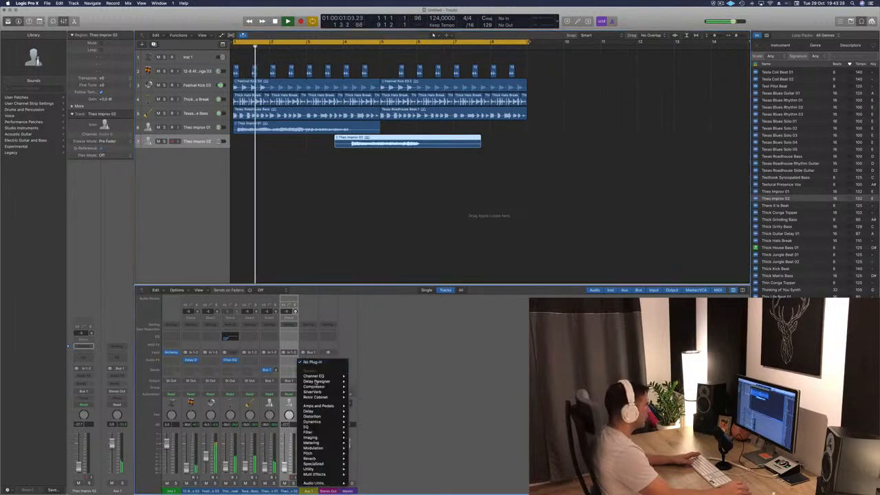
{"action": "mouse_move", "coordinate": [318, 391]}
{"action": "left_click", "coordinate": [360, 392]}
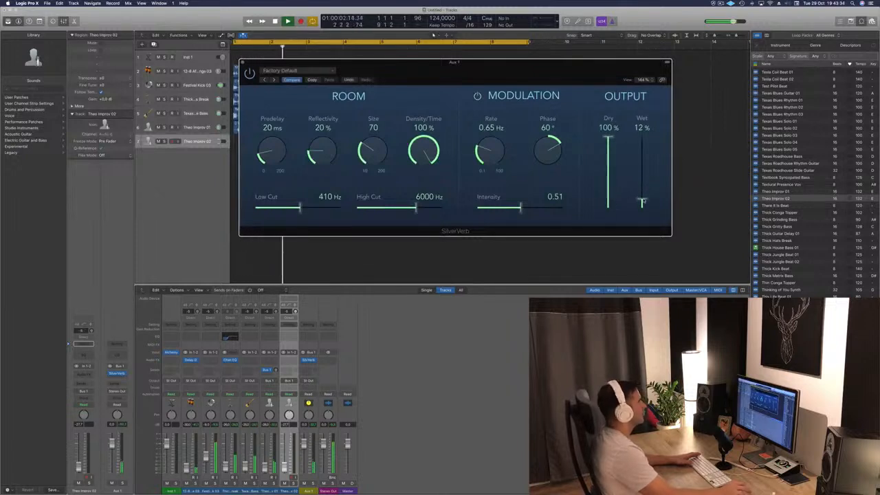
{"action": "left_click", "coordinate": [289, 71]}
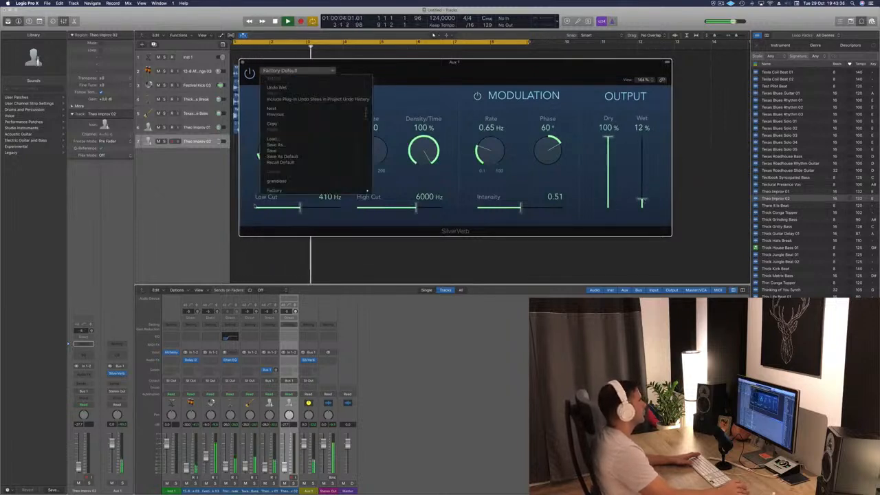
{"action": "left_click", "coordinate": [277, 181]}
{"action": "left_click_drag", "start_coordinate": [501, 66], "coordinate": [487, 67]}
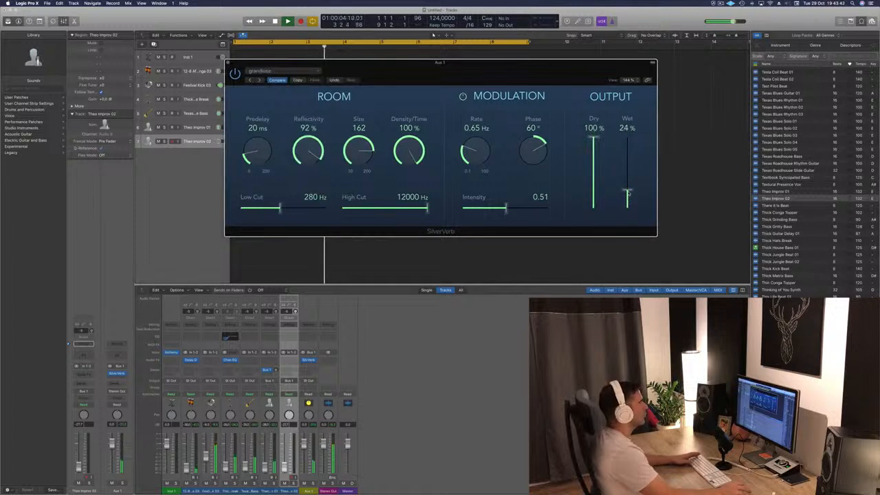
{"action": "mouse_move", "coordinate": [567, 86]}
{"action": "left_mouse_down"}
{"action": "mouse_move", "coordinate": [624, 80]}
{"action": "mouse_move", "coordinate": [677, 103]}
{"action": "mouse_move", "coordinate": [561, 98]}
{"action": "left_mouse_up"}
{"action": "left_click", "coordinate": [243, 87]}
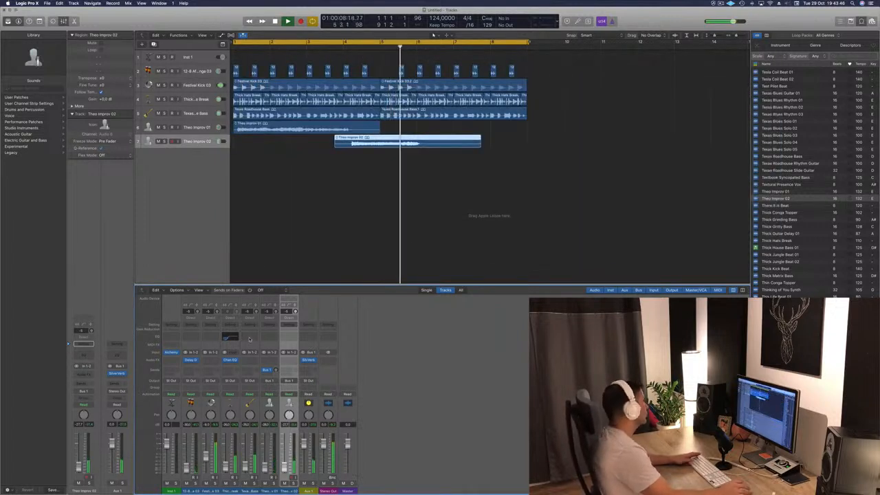
Step: Insert a Rotor Cabinet after the reverb on Aux 1, listen to it with the vocals and raise the aux channel's volume
{"action": "left_click", "coordinate": [312, 363]}
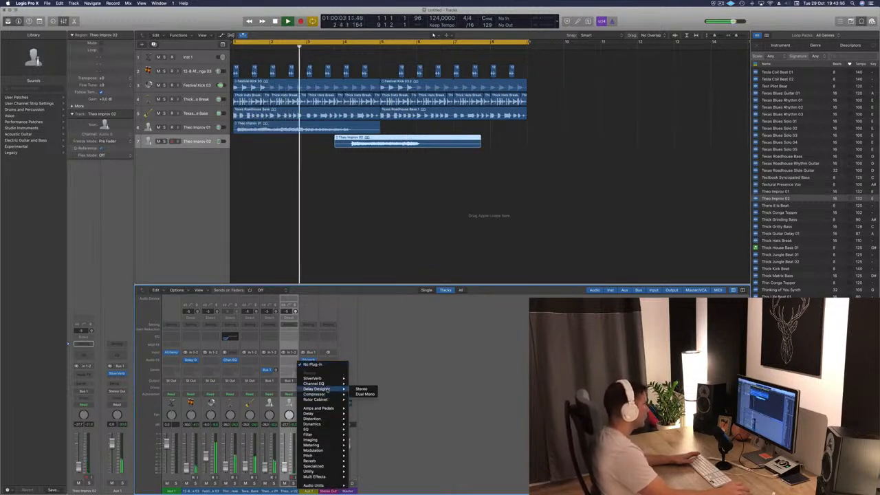
{"action": "mouse_move", "coordinate": [332, 394]}
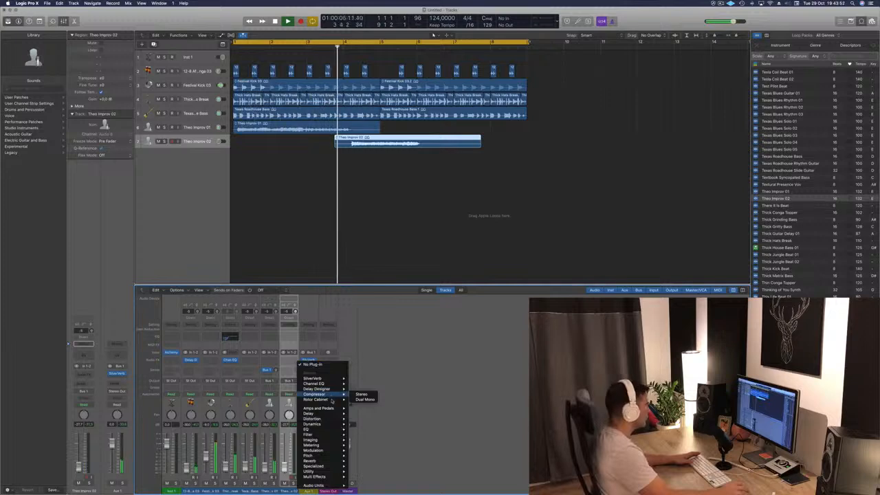
{"action": "left_click", "coordinate": [361, 394]}
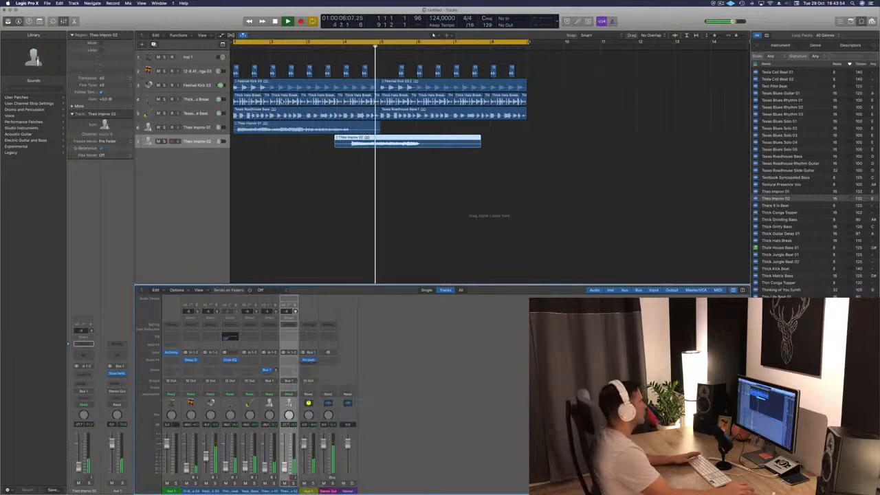
{"action": "key", "text": "space"}
{"action": "key", "text": "space"}
{"action": "left_click_drag", "start_coordinate": [206, 34], "coordinate": [598, 64]}
{"action": "key", "text": "space"}
{"action": "key", "text": "space"}
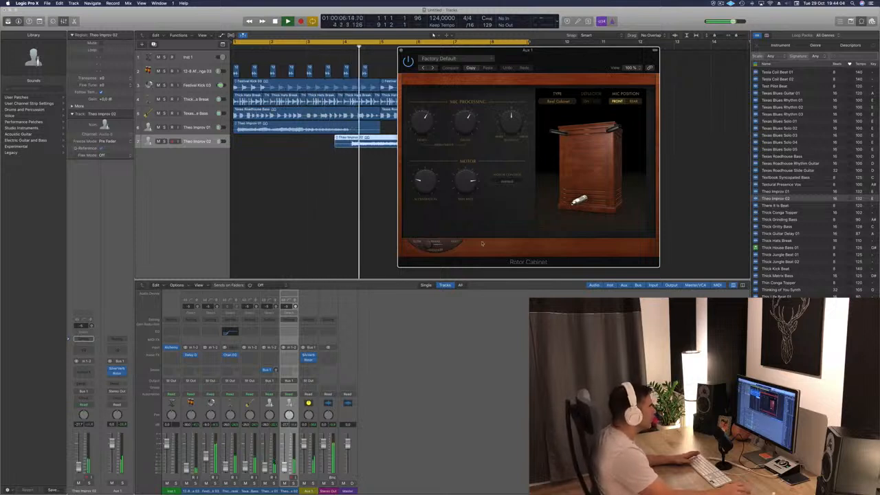
{"action": "left_click_drag", "start_coordinate": [558, 56], "coordinate": [661, 48]}
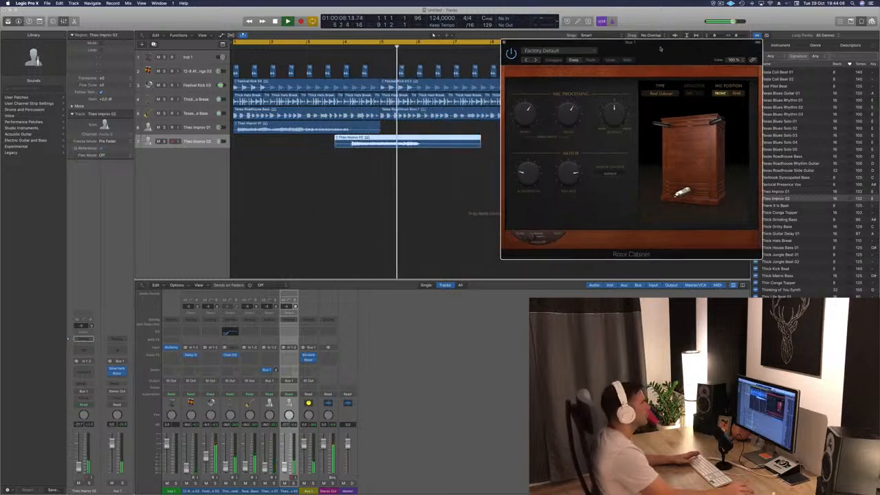
{"action": "left_click", "coordinate": [504, 42]}
{"action": "key", "text": "Return"}
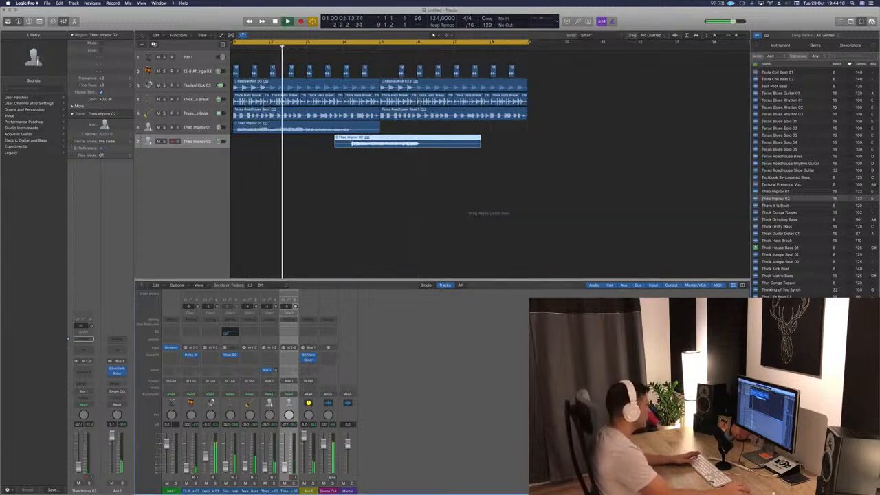
Step: Audition the Thick Matrix Bass and This Life Cinematic Beat 02 loops against the playing beat
{"action": "left_click", "coordinate": [405, 217]}
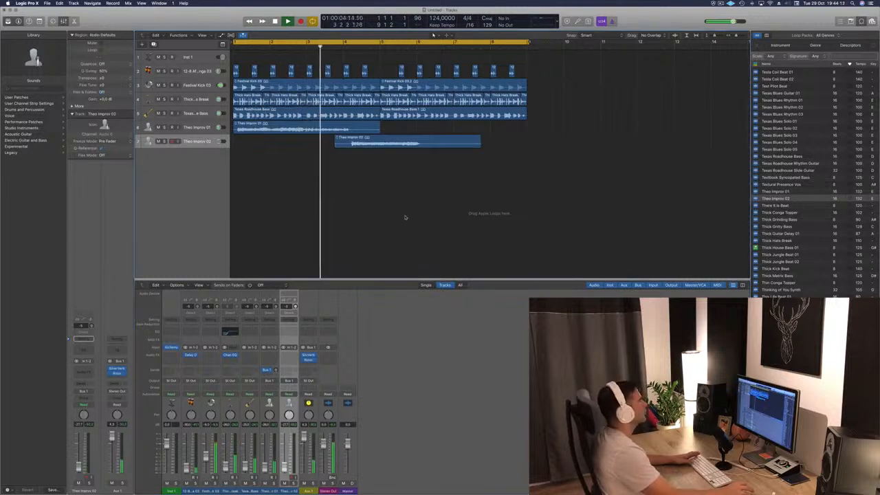
{"action": "key", "text": "super+Left"}
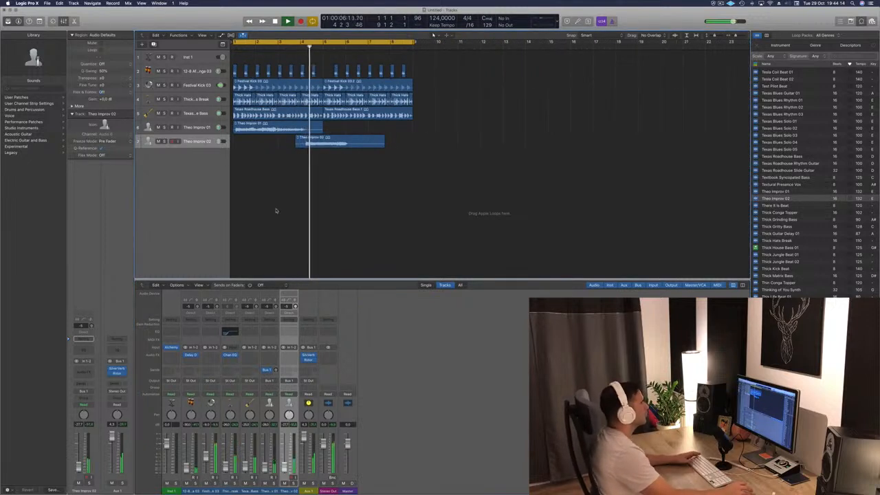
{"action": "scroll", "coordinate": [810, 251], "scroll_direction": "down", "scroll_amount": 2}
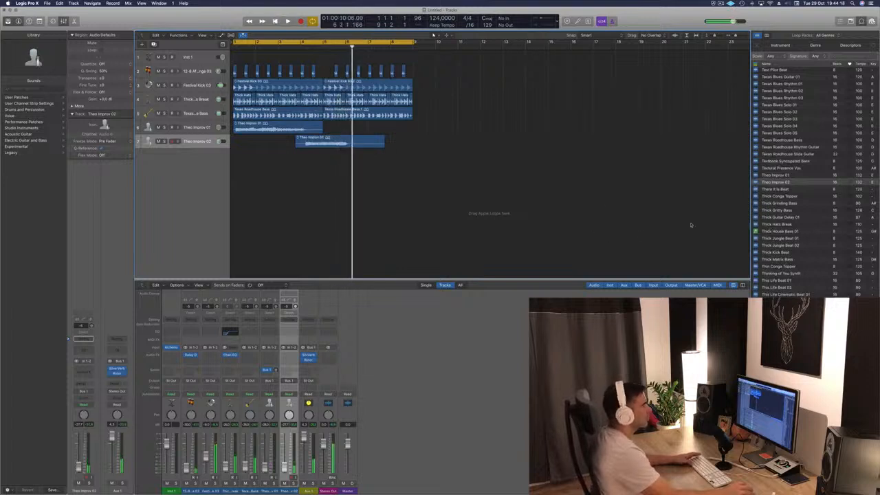
{"action": "key", "text": "space"}
{"action": "left_click", "coordinate": [778, 260]}
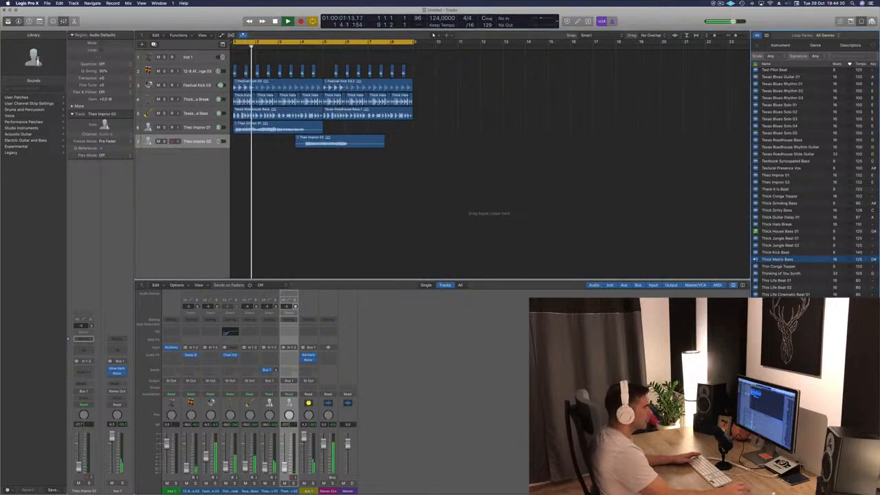
{"action": "scroll", "coordinate": [802, 279], "scroll_direction": "down", "scroll_amount": 3}
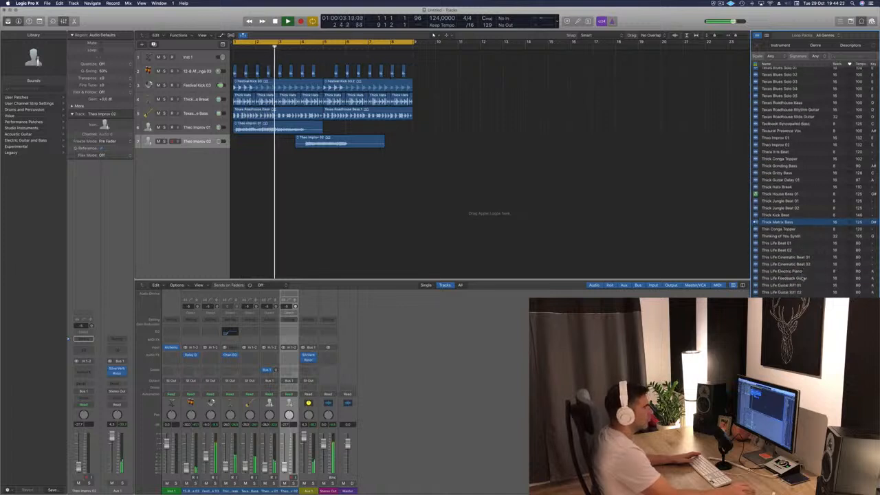
{"action": "left_click", "coordinate": [790, 263]}
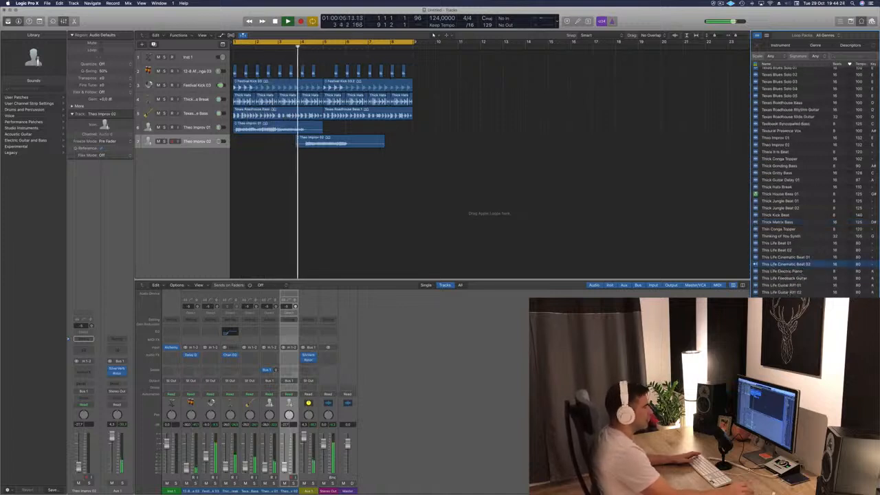
{"action": "scroll", "coordinate": [801, 206], "scroll_direction": "down", "scroll_amount": 3}
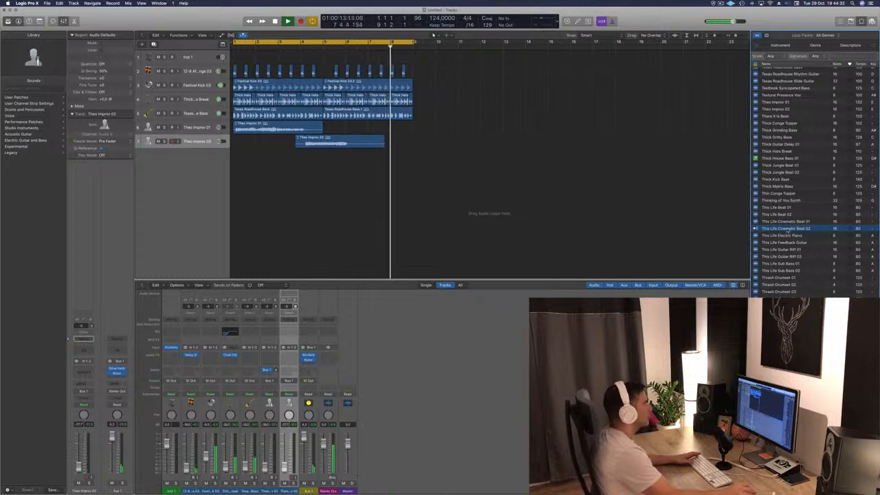
Step: Add the This Life Cinematic Beat 02 loop on a new track at bar 1 and lower its volume to about -31 dB
{"action": "left_click_drag", "start_coordinate": [785, 235], "coordinate": [230, 182]}
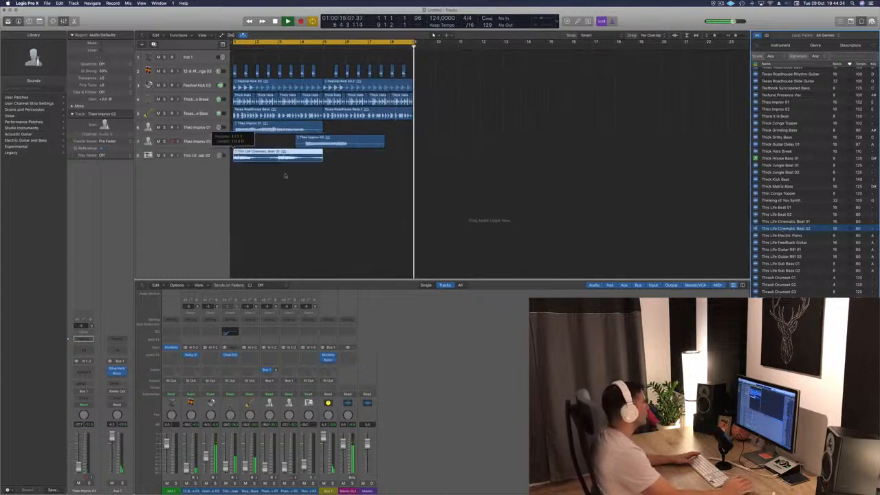
{"action": "key", "text": "space"}
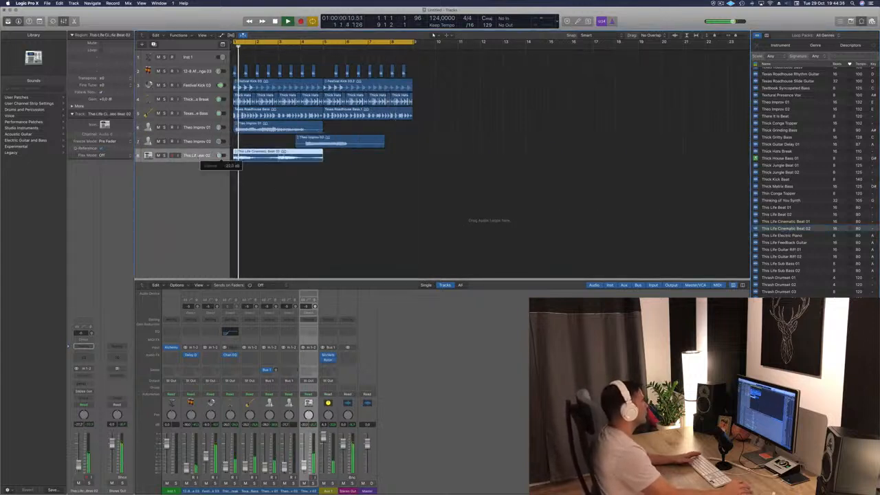
{"action": "key", "text": "space"}
{"action": "key", "text": "space"}
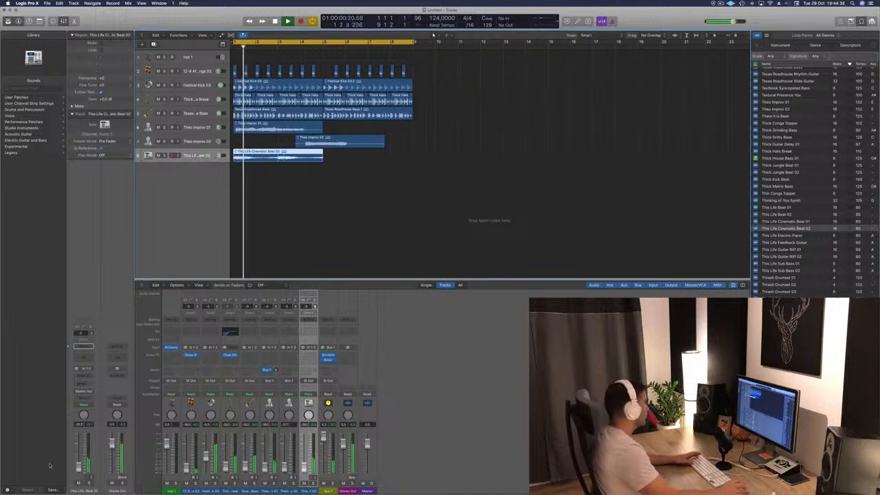
{"action": "key", "text": "space"}
{"action": "key", "text": "space"}
{"action": "left_click", "coordinate": [325, 215]}
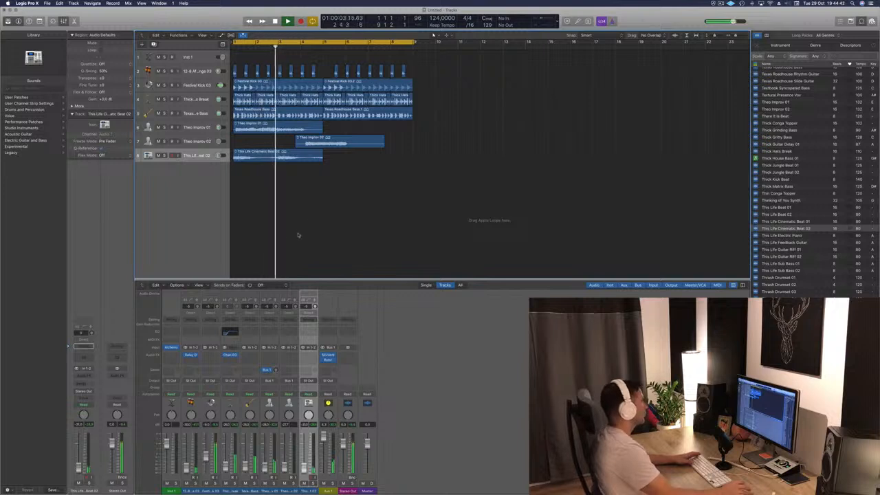
Step: Copy the This Life Cinematic Beat 02 region to bar 5 on the same track
{"action": "left_click", "coordinate": [269, 156]}
{"action": "key", "text": "Return"}
{"action": "left_click_drag", "start_coordinate": [268, 156], "coordinate": [370, 157]}
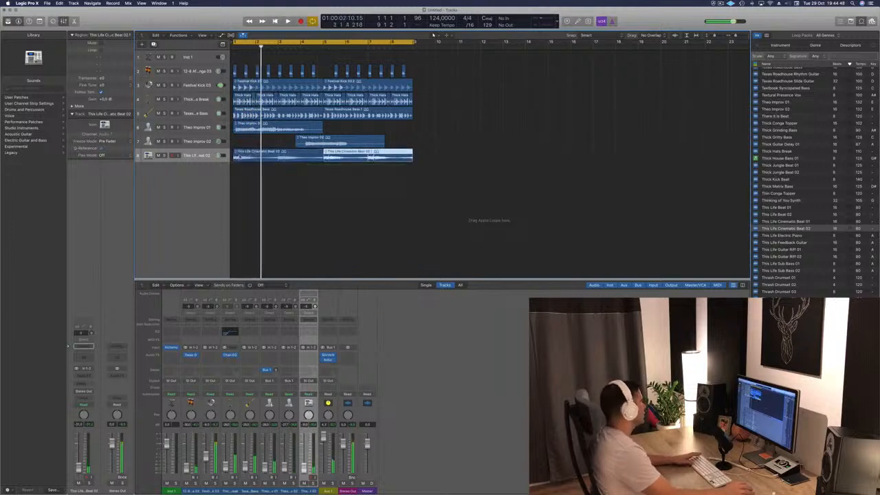
Step: Insert a Channel EQ on the This Life Cinematic Beat 02 track with a 24 dB/Oct low cut at 420 Hz
{"action": "left_click", "coordinate": [194, 155]}
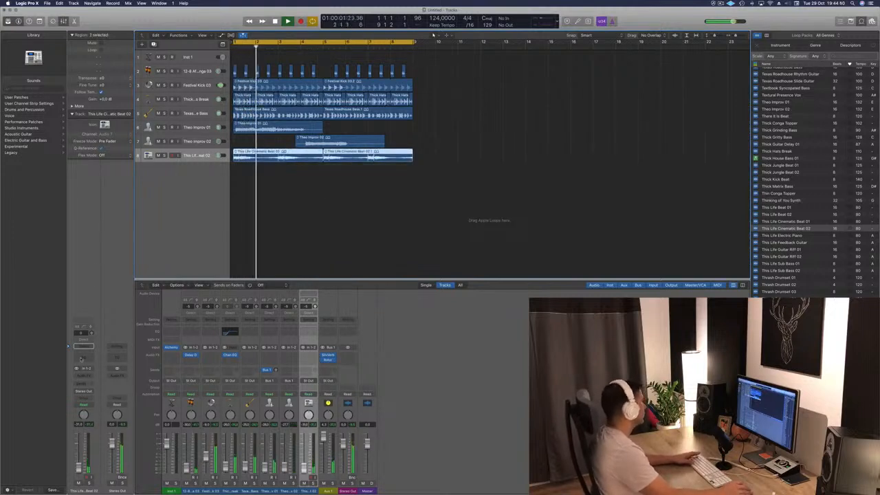
{"action": "left_click", "coordinate": [82, 356]}
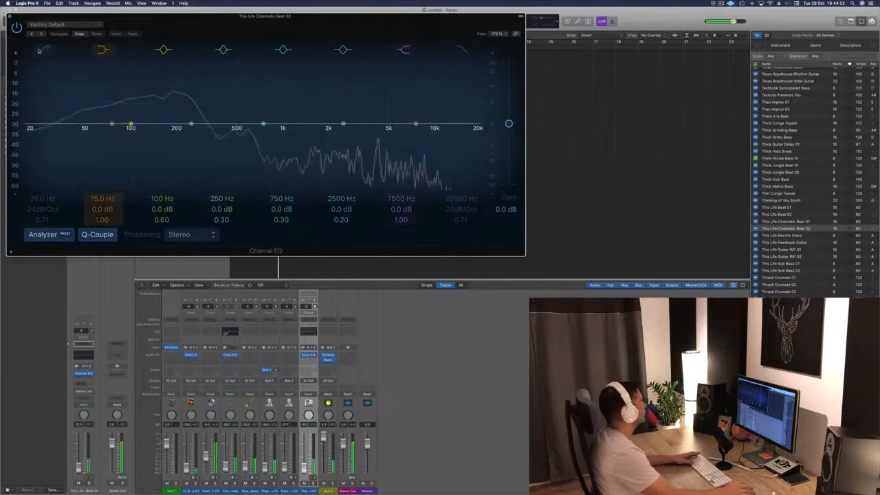
{"action": "left_click_drag", "start_coordinate": [25, 137], "coordinate": [225, 137]}
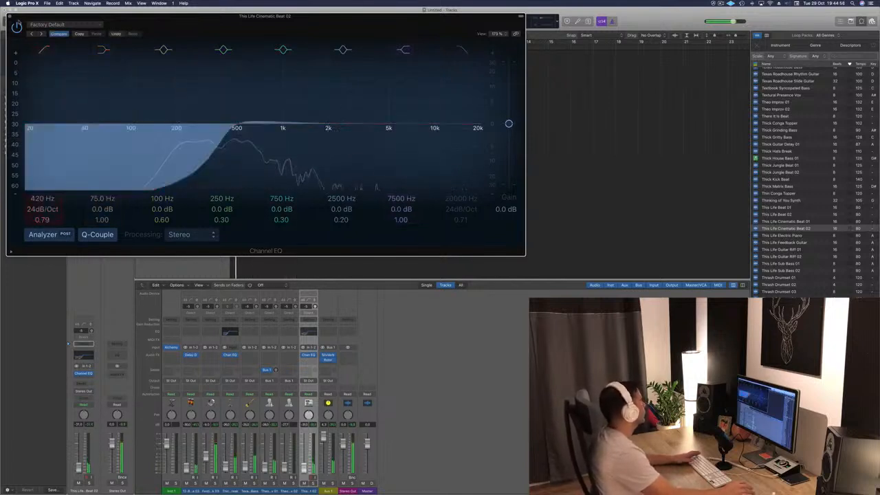
{"action": "left_click", "coordinate": [9, 16]}
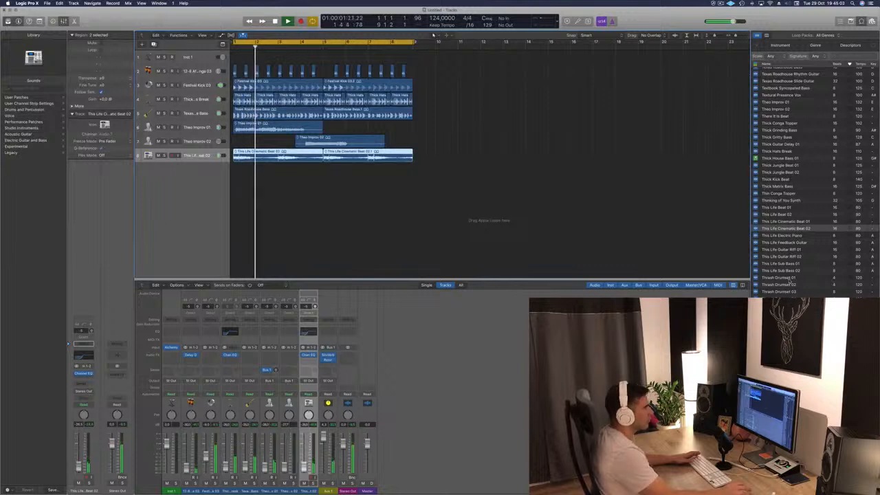
Step: Audition the Thrash Drumset 01, Three Pointer Medium, Thumpy Hip Hop Bass 03 and Tia Lyric 01 loops against the playing beat
{"action": "left_click", "coordinate": [790, 279]}
{"action": "scroll", "coordinate": [833, 282], "scroll_direction": "down", "scroll_amount": 5}
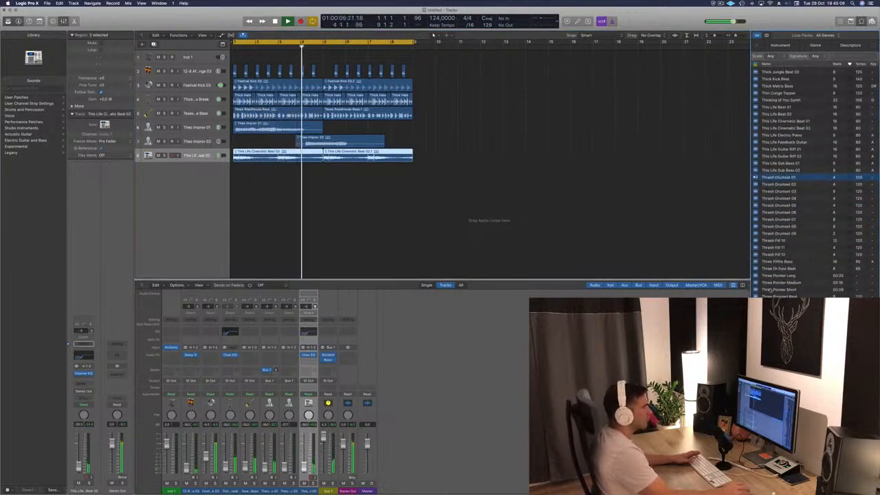
{"action": "left_click", "coordinate": [777, 282]}
{"action": "scroll", "coordinate": [791, 282], "scroll_direction": "down", "scroll_amount": 3}
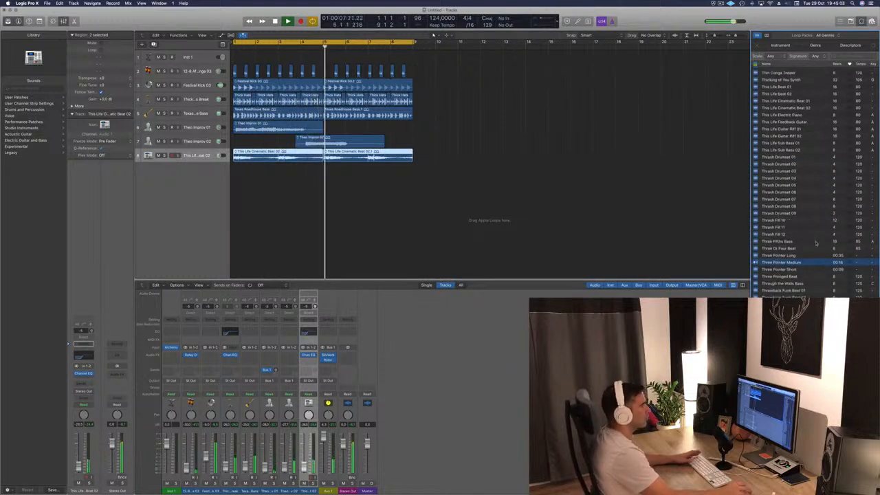
{"action": "scroll", "coordinate": [812, 281], "scroll_direction": "down", "scroll_amount": 3}
{"action": "left_click", "coordinate": [801, 275]}
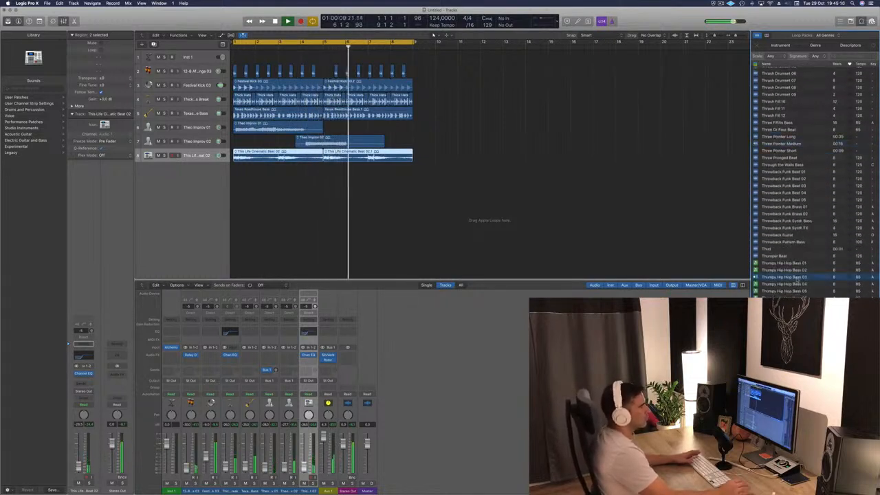
{"action": "scroll", "coordinate": [814, 246], "scroll_direction": "down", "scroll_amount": 3}
{"action": "scroll", "coordinate": [813, 245], "scroll_direction": "down", "scroll_amount": 3}
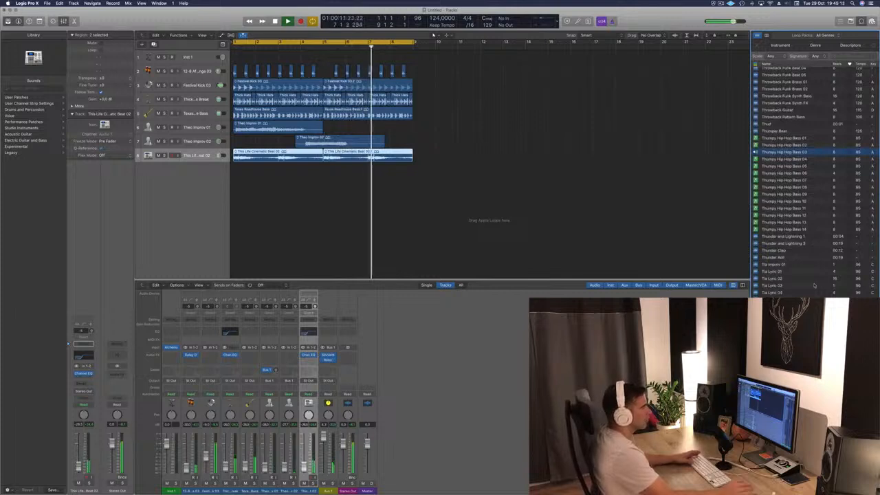
{"action": "left_click", "coordinate": [777, 272]}
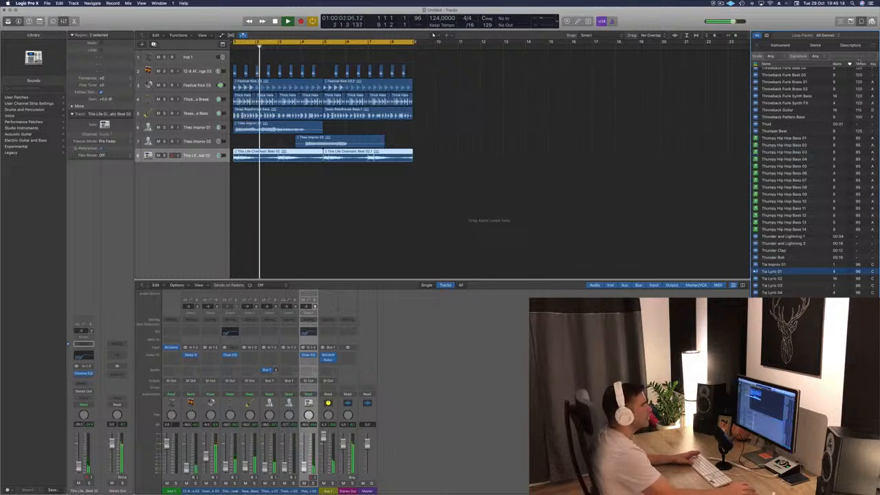
Step: Search the loop library for "theo" and audition Game Theory Synth Layers, Graham - Chaos Theory and Complex Theory Guitar
{"action": "left_click", "coordinate": [857, 55]}
{"action": "type", "text": "the"}
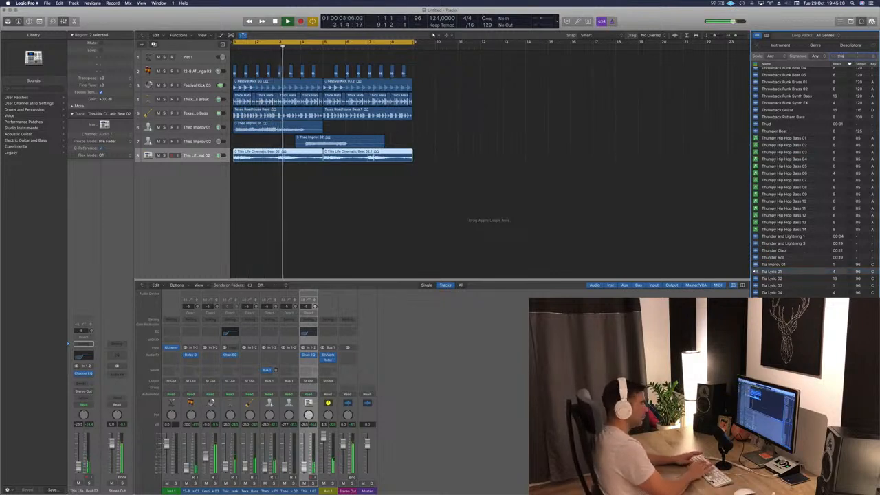
{"action": "type", "text": "o"}
{"action": "key", "text": "Return"}
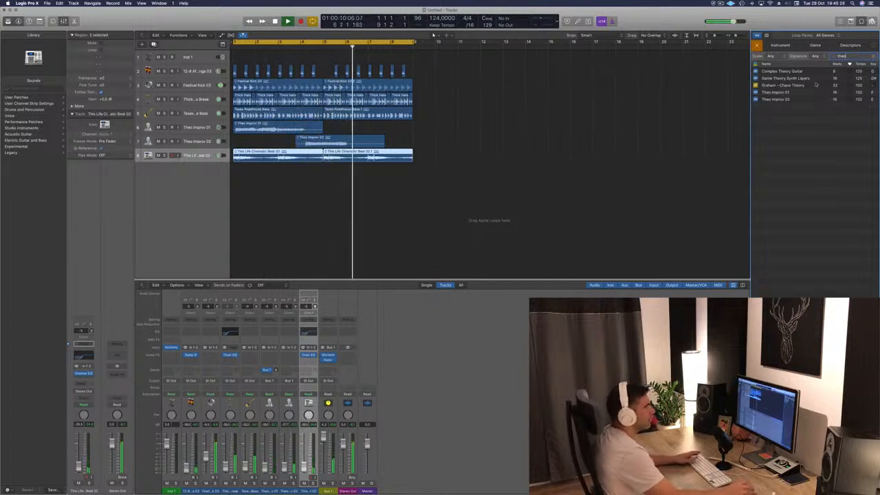
{"action": "left_click", "coordinate": [778, 78]}
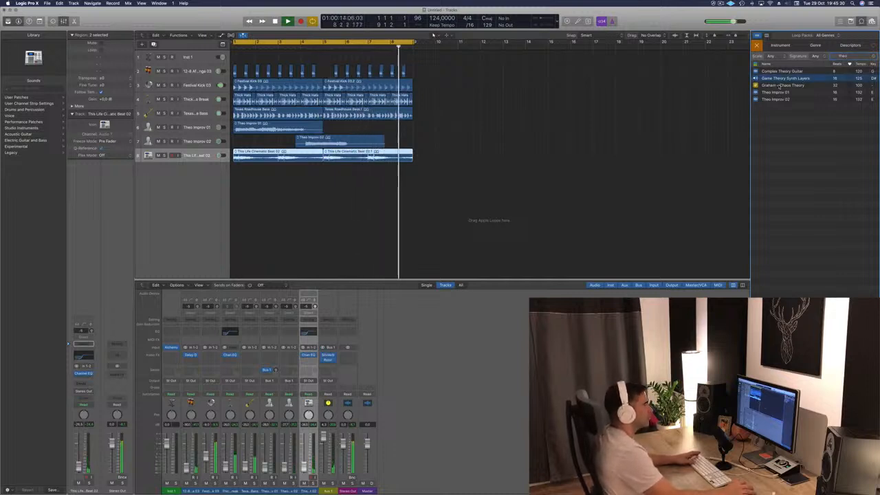
{"action": "left_click", "coordinate": [780, 85]}
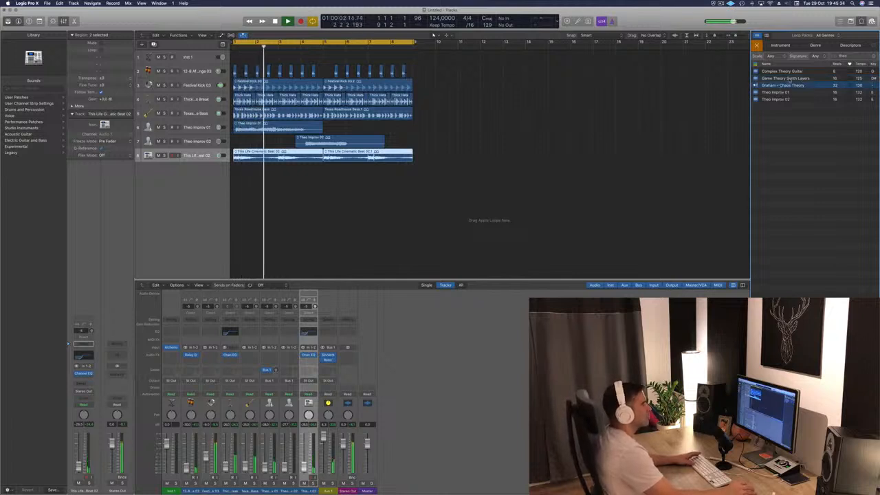
{"action": "left_click", "coordinate": [773, 71]}
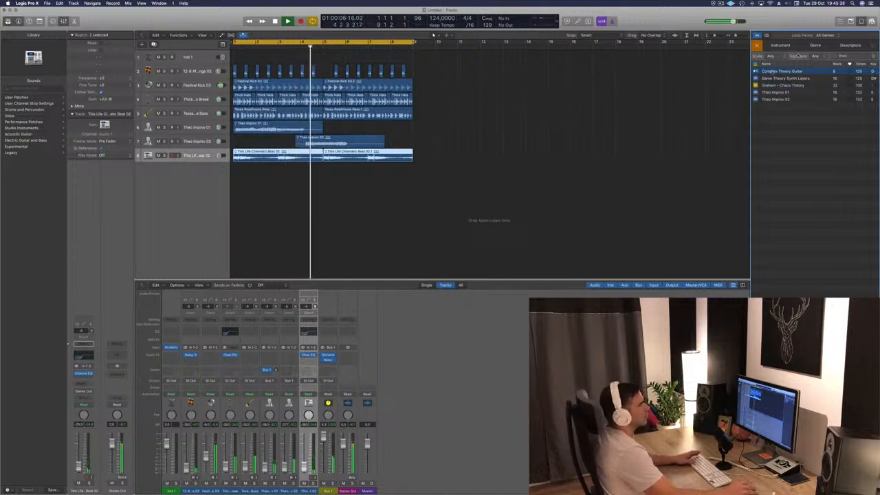
Step: Search the loop library for "africa" and audition African Udu Drum 11 against the playing beat
{"action": "left_click", "coordinate": [873, 55]}
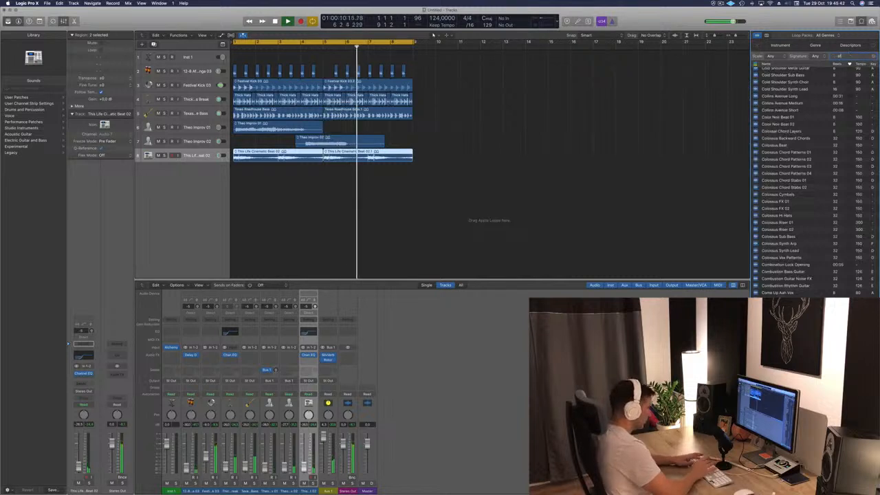
{"action": "type", "text": "efrica"}
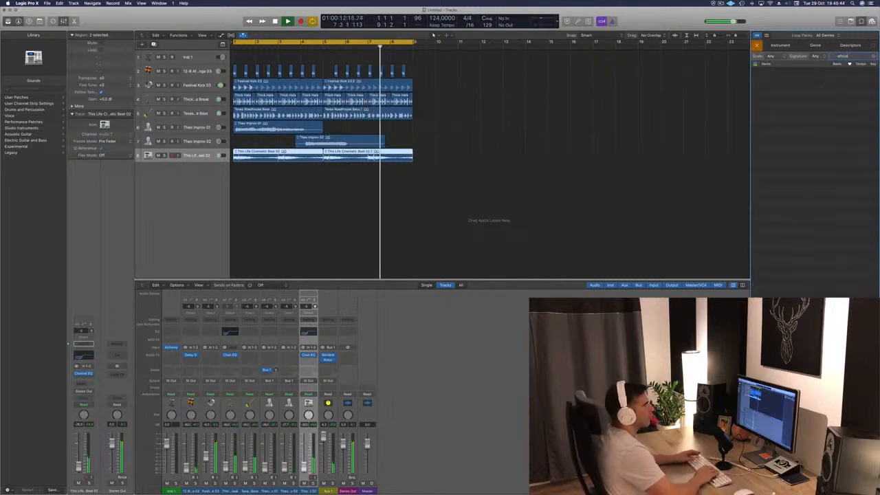
{"action": "key", "text": "BackSpace"}
{"action": "key", "text": "BackSpace"}
{"action": "key", "text": "BackSpace"}
{"action": "key", "text": "BackSpace"}
{"action": "type", "text": "africa"}
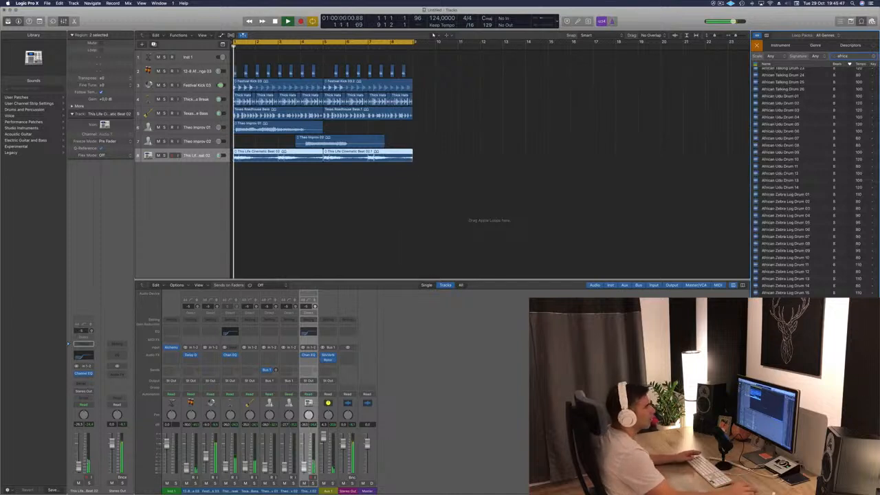
{"action": "left_click", "coordinate": [777, 166]}
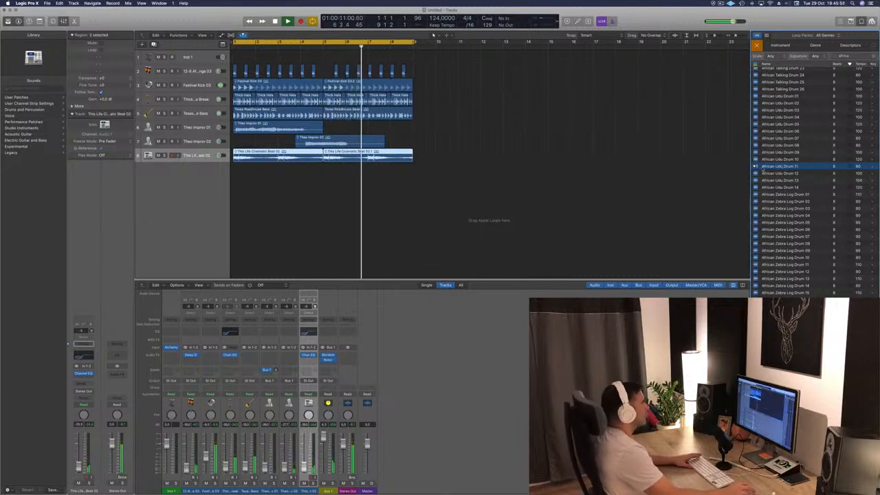
Step: Add the African Udu Drum 11 loop on a new track at bar 1 and repeat it through the end of bar 8
{"action": "left_click_drag", "start_coordinate": [763, 172], "coordinate": [256, 167]}
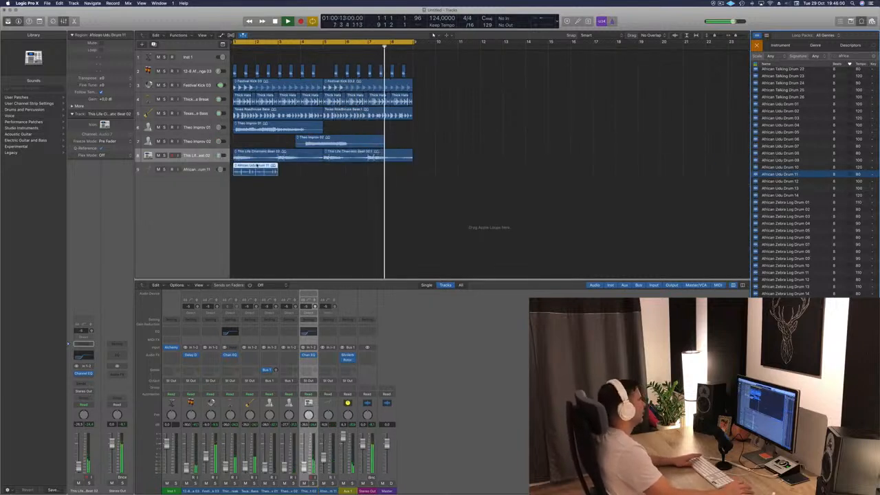
{"action": "key", "text": "Return"}
{"action": "left_click", "coordinate": [257, 167]}
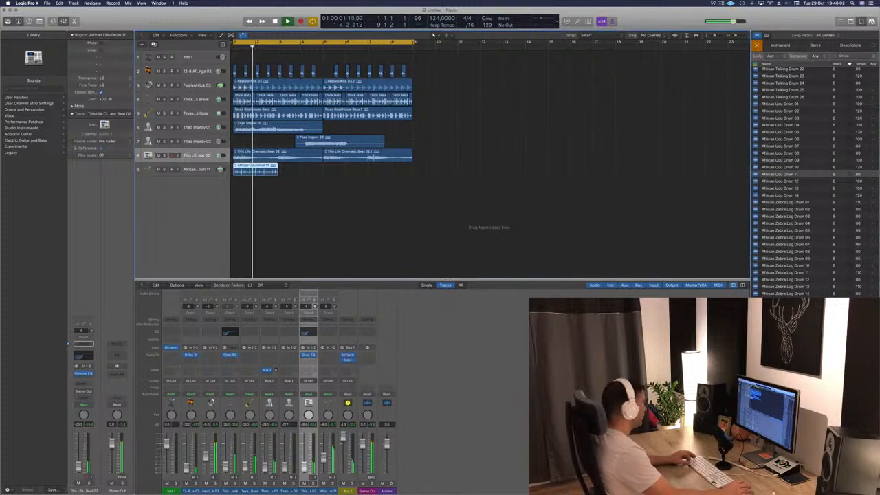
{"action": "left_click_drag", "start_coordinate": [251, 171], "coordinate": [348, 186]}
{"action": "left_click", "coordinate": [257, 171], "text": "shift"}
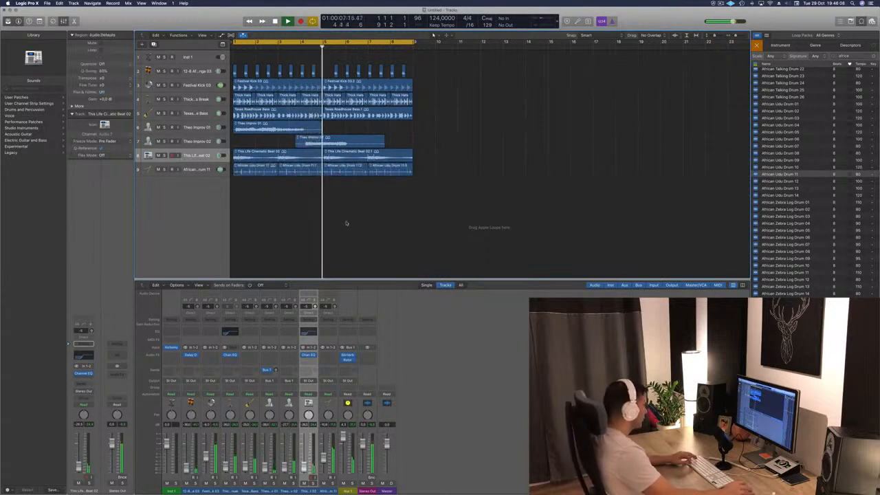
Step: Save the project as a package in the Logic folder under an episode name and restart playback from bar 1
{"action": "key", "text": "super+s"}
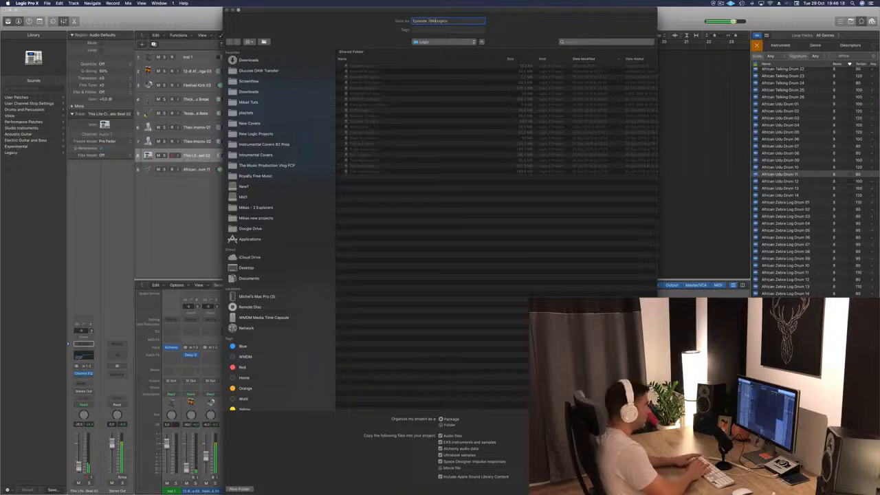
{"action": "key", "text": "Return"}
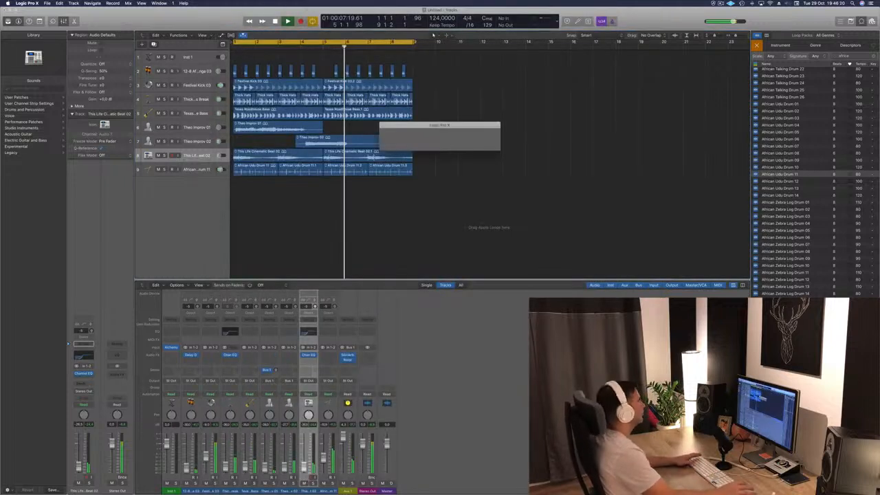
{"action": "key", "text": "space"}
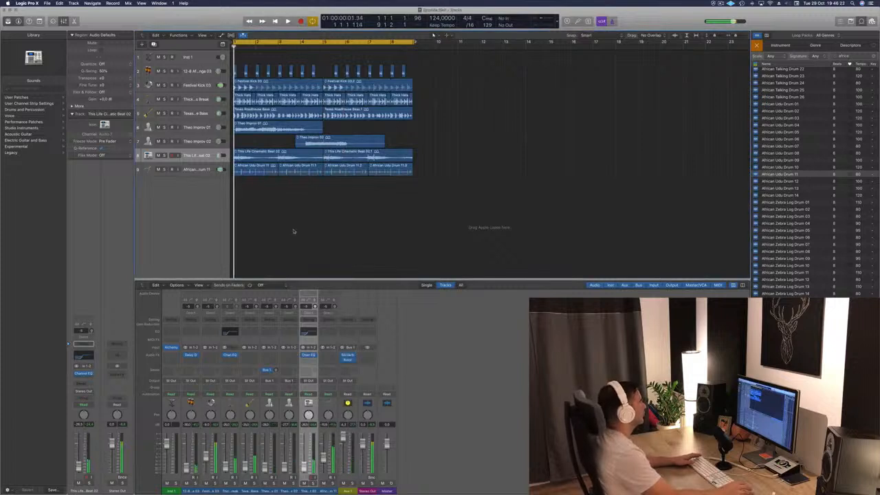
Step: Lower the African Udu Drum 11 track's volume and add the Remix African Shaker loop on a new track, repeated from bar 1 through bar 8
{"action": "left_click", "coordinate": [212, 174]}
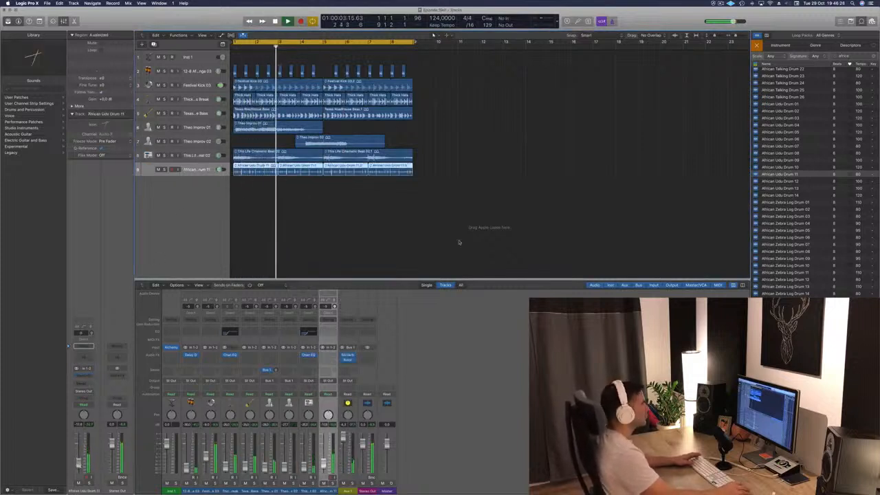
{"action": "scroll", "coordinate": [808, 261], "scroll_direction": "down", "scroll_amount": 1}
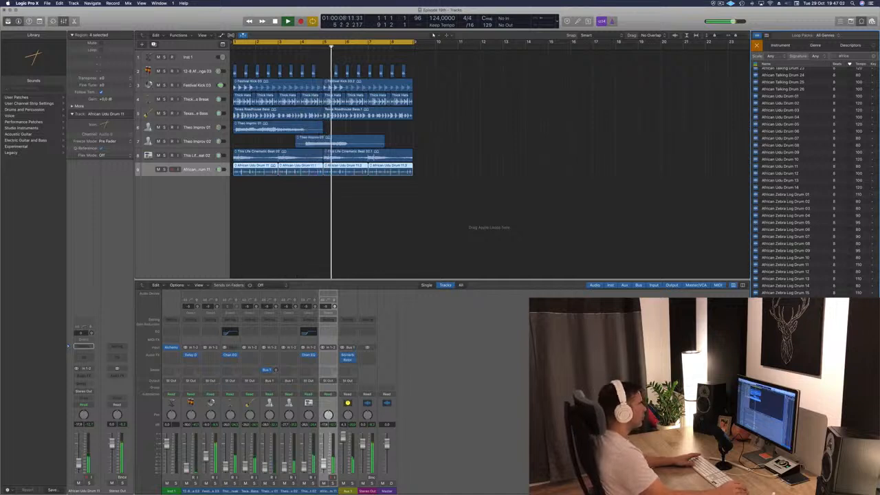
{"action": "left_click_drag", "start_coordinate": [783, 433], "coordinate": [342, 186]}
{"action": "key", "text": "space"}
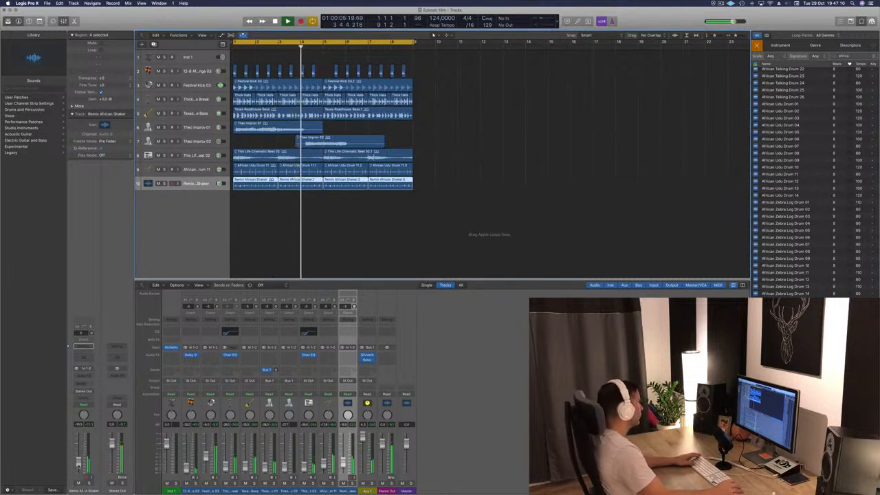
{"action": "left_click", "coordinate": [391, 254]}
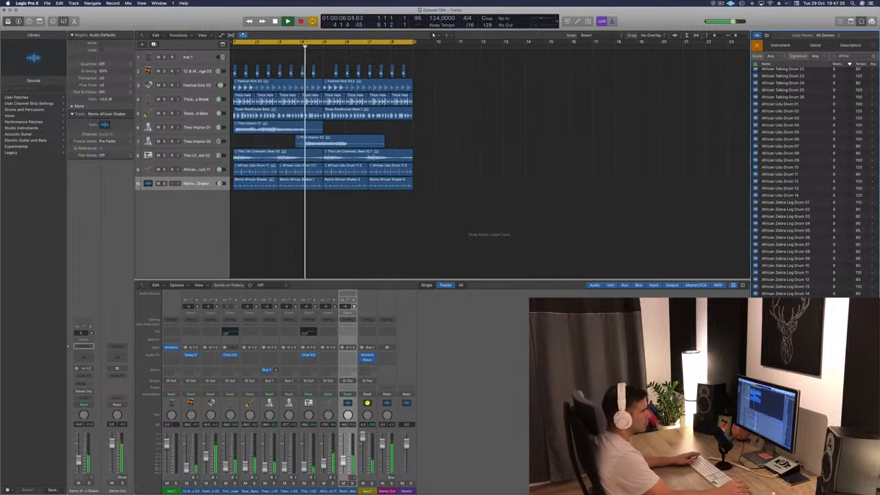
Step: Audition African Udu Drum 10 and add it on a new track below the shaker, repeated from bar 1 through bar 8
{"action": "scroll", "coordinate": [788, 274], "scroll_direction": "up", "scroll_amount": 5}
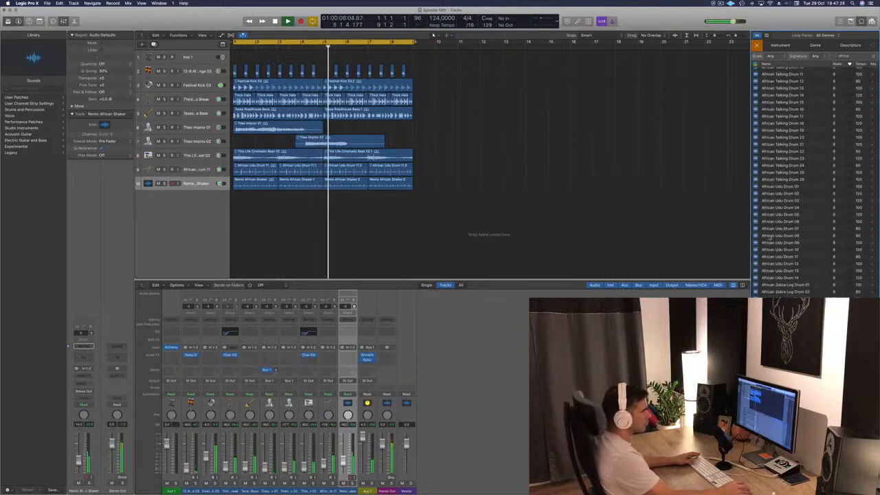
{"action": "left_click", "coordinate": [779, 249]}
{"action": "scroll", "coordinate": [809, 238], "scroll_direction": "up", "scroll_amount": 4}
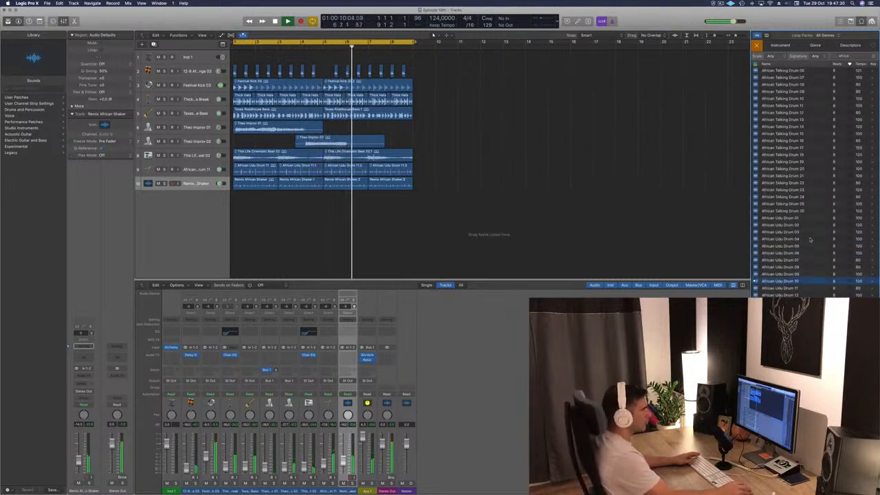
{"action": "scroll", "coordinate": [819, 254], "scroll_direction": "up", "scroll_amount": 3}
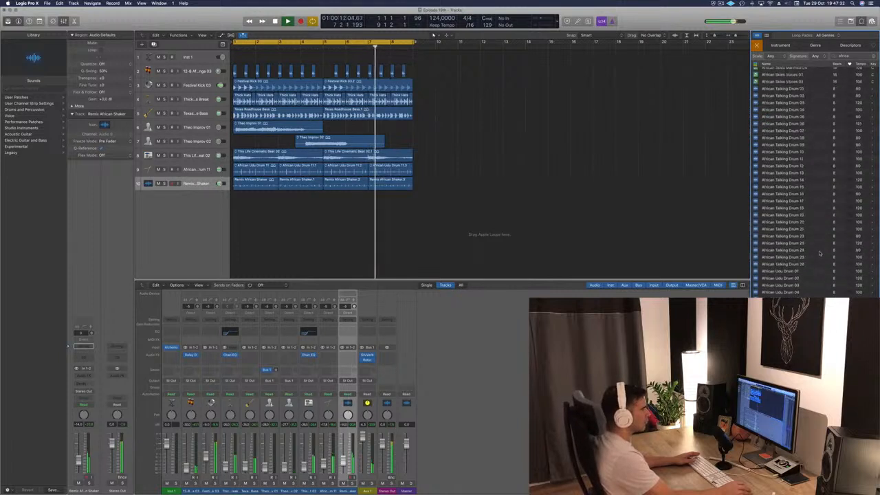
{"action": "left_click_drag", "start_coordinate": [780, 342], "coordinate": [354, 203]}
{"action": "key", "text": "space"}
{"action": "key", "text": "super+Left"}
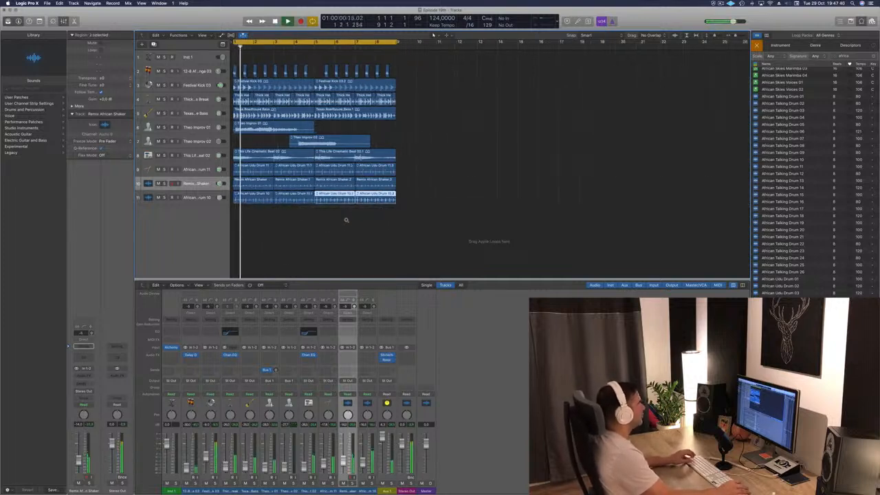
{"action": "left_click", "coordinate": [338, 238]}
Step: Browse back through the African loops and audition African Skies Kit 01 against the playing beat
{"action": "scroll", "coordinate": [794, 179], "scroll_direction": "up", "scroll_amount": 1}
{"action": "scroll", "coordinate": [818, 277], "scroll_direction": "up", "scroll_amount": 4}
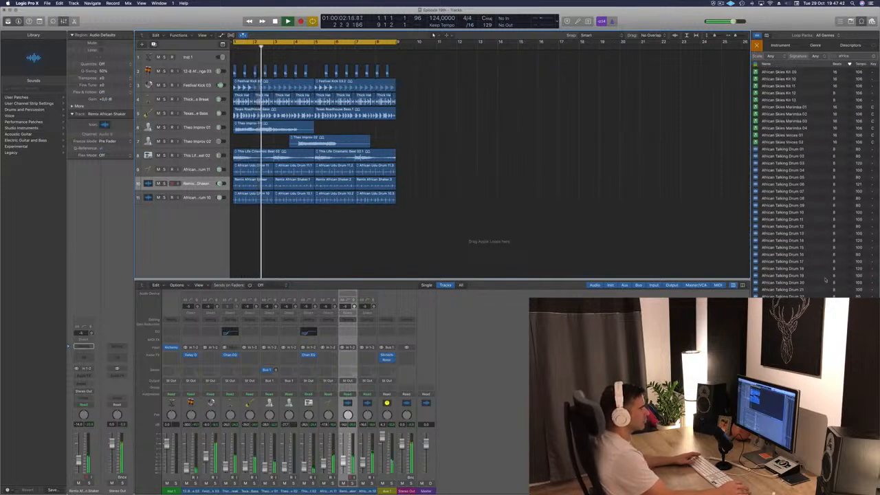
{"action": "scroll", "coordinate": [812, 269], "scroll_direction": "up", "scroll_amount": 10}
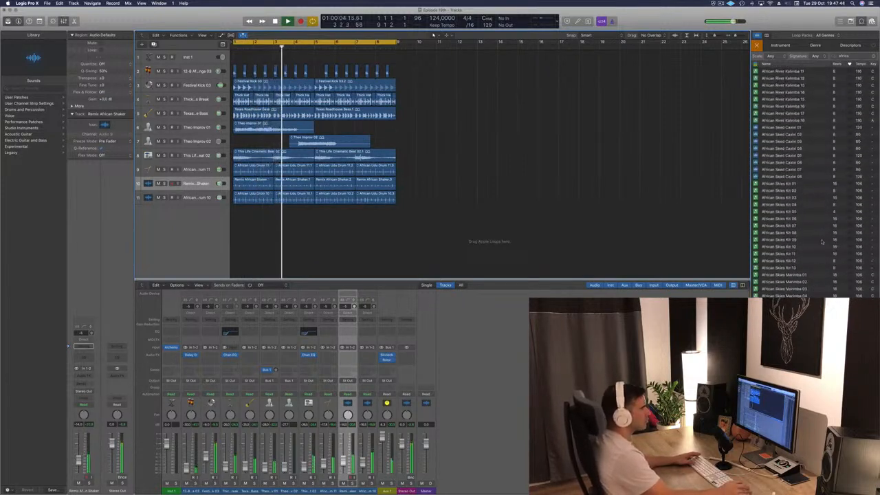
{"action": "left_click", "coordinate": [778, 185]}
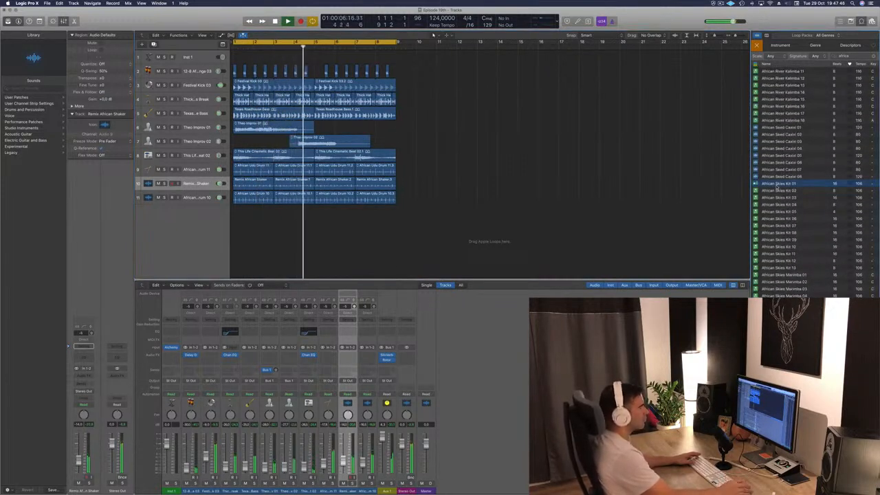
Step: Browse back through the African loops, auditioning African River Kalimba 11, African Mist Voice 05 and 06, and African Mist Kpanlogo 11 against the beat
{"action": "scroll", "coordinate": [817, 172], "scroll_direction": "up", "scroll_amount": 5}
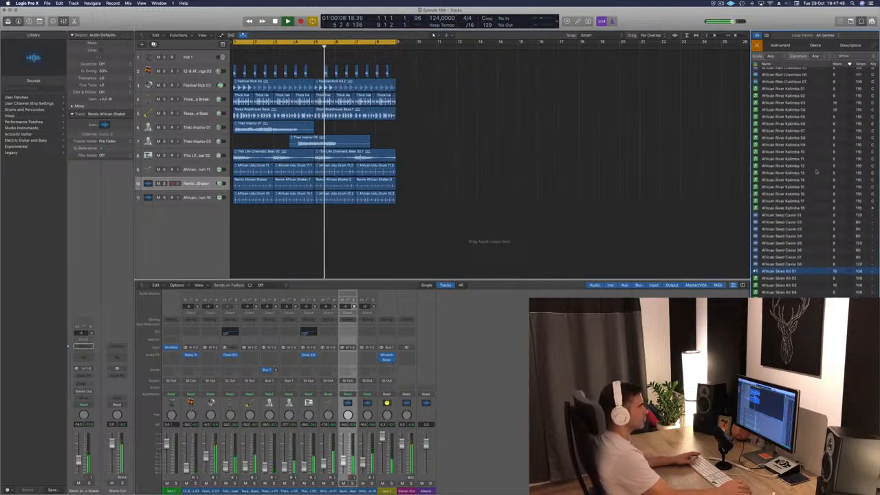
{"action": "left_click", "coordinate": [782, 160]}
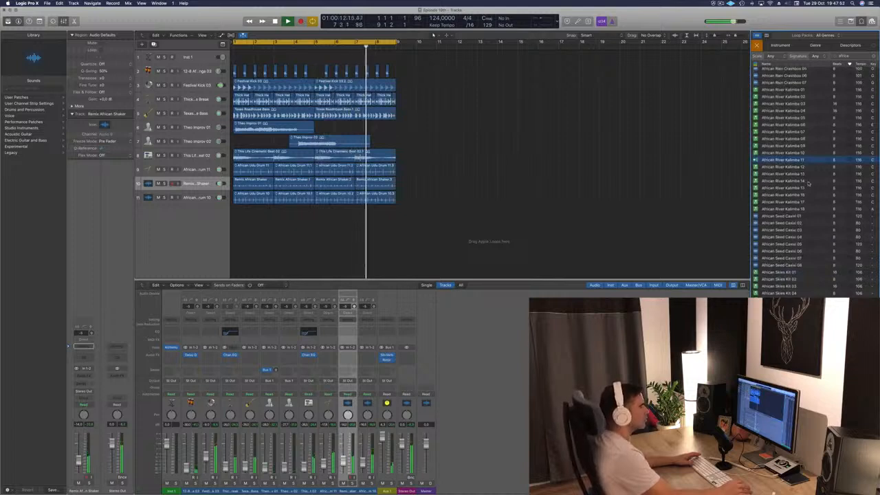
{"action": "scroll", "coordinate": [809, 165], "scroll_direction": "up", "scroll_amount": 2}
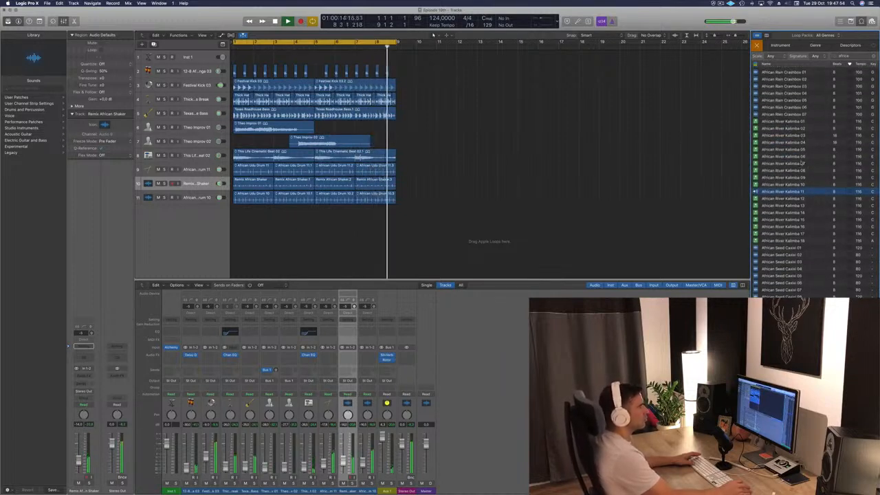
{"action": "scroll", "coordinate": [802, 163], "scroll_direction": "up", "scroll_amount": 8}
{"action": "scroll", "coordinate": [804, 178], "scroll_direction": "up", "scroll_amount": 5}
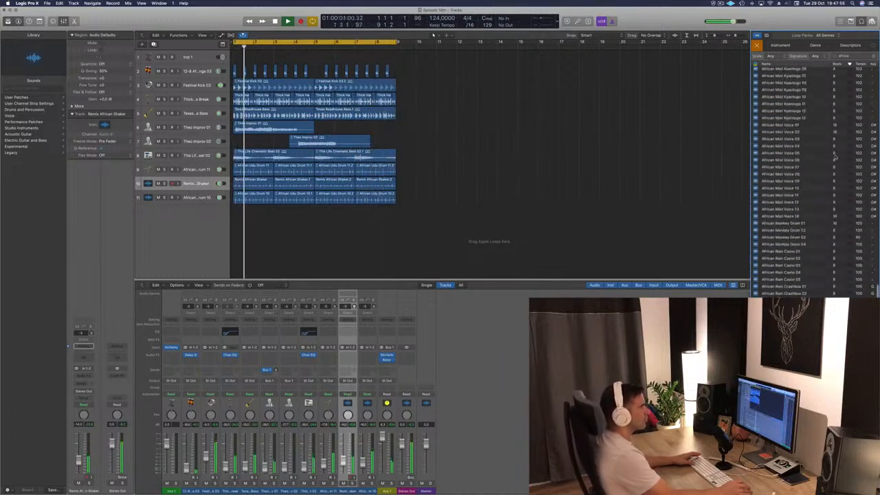
{"action": "left_click", "coordinate": [788, 189]}
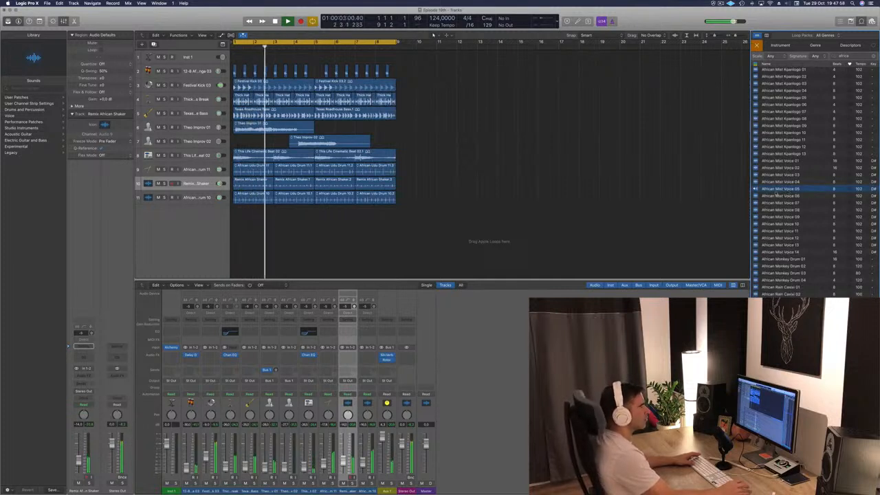
{"action": "left_click", "coordinate": [779, 196]}
{"action": "scroll", "coordinate": [799, 224], "scroll_direction": "up", "scroll_amount": 2}
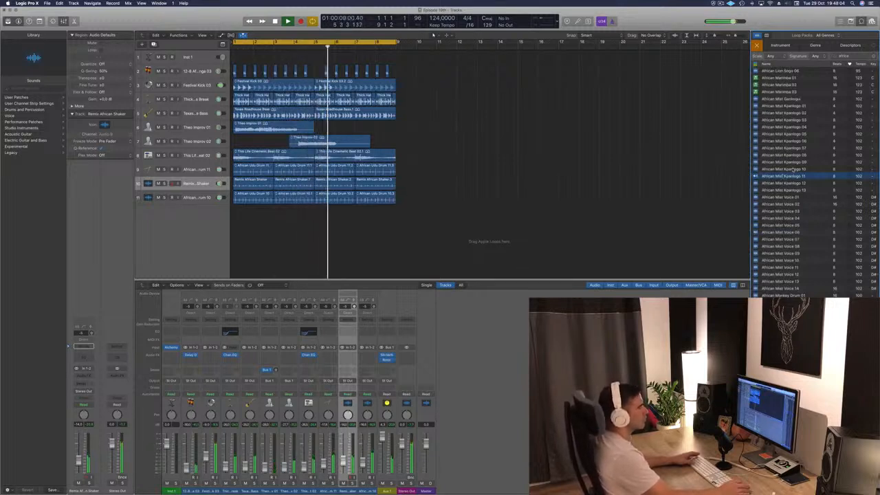
{"action": "scroll", "coordinate": [793, 169], "scroll_direction": "up", "scroll_amount": 6}
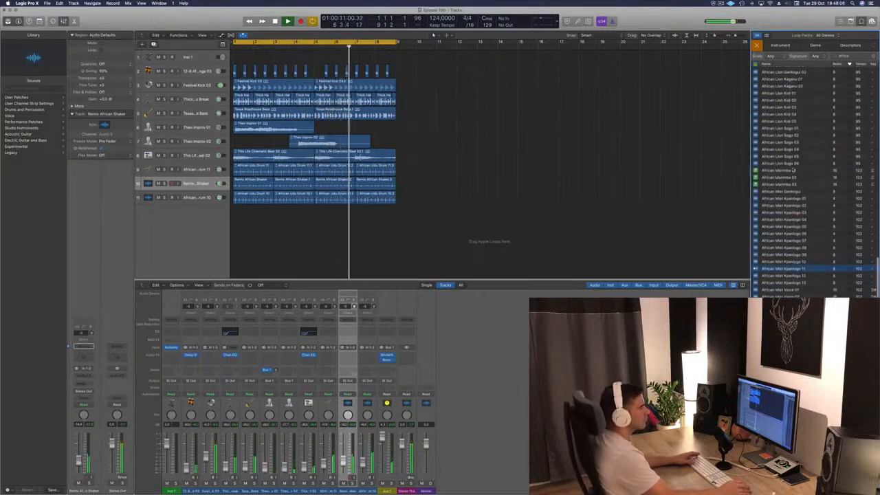
Step: Audition African Monkey Drum 03 and add it on a new track below African Udu Drum 10, repeated from bar 1 through bar 8
{"action": "scroll", "coordinate": [794, 170], "scroll_direction": "down", "scroll_amount": 10}
{"action": "left_click", "coordinate": [791, 222]}
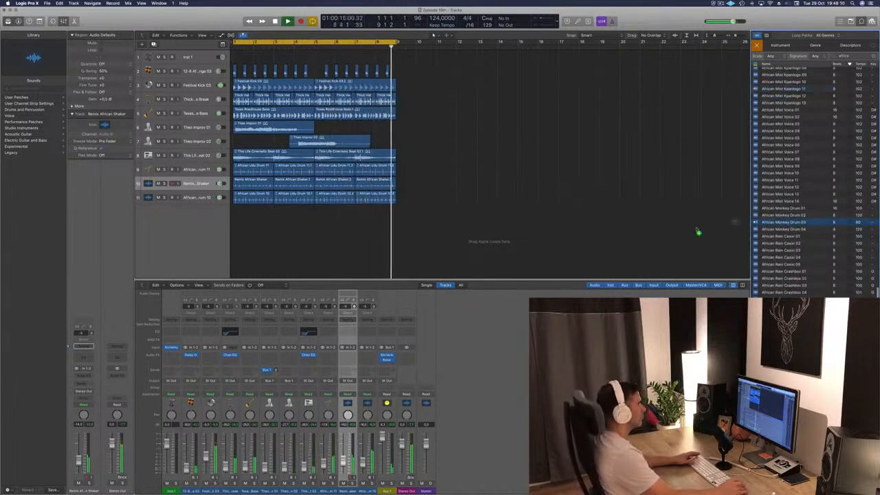
{"action": "left_click_drag", "start_coordinate": [698, 233], "coordinate": [335, 219]}
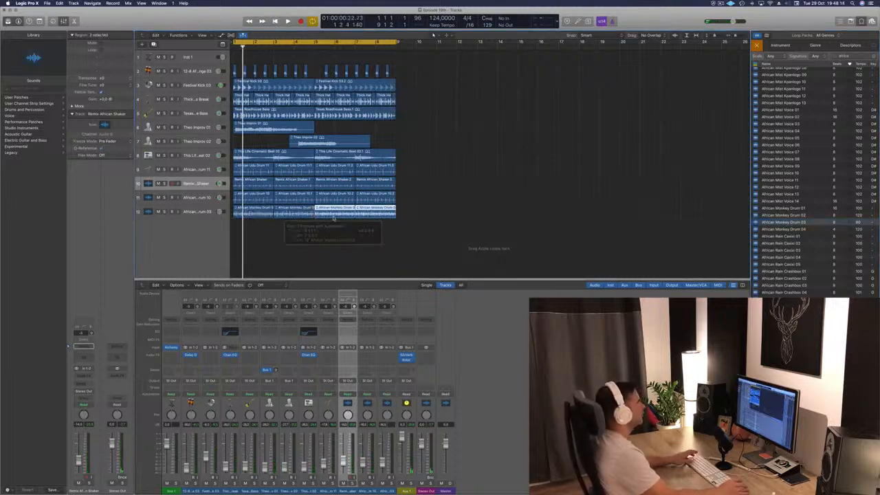
{"action": "key", "text": "space"}
{"action": "key", "text": "super+Left"}
{"action": "left_click", "coordinate": [156, 214]}
{"action": "key", "text": "Return"}
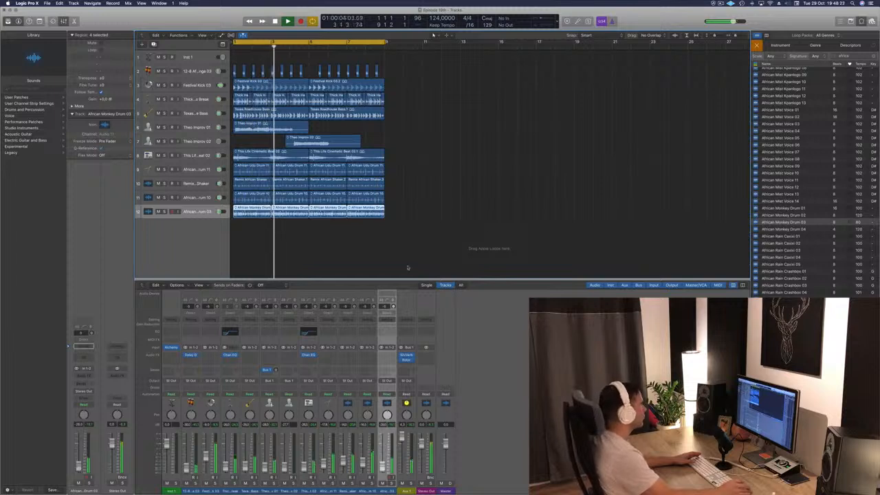
{"action": "left_click", "coordinate": [422, 237]}
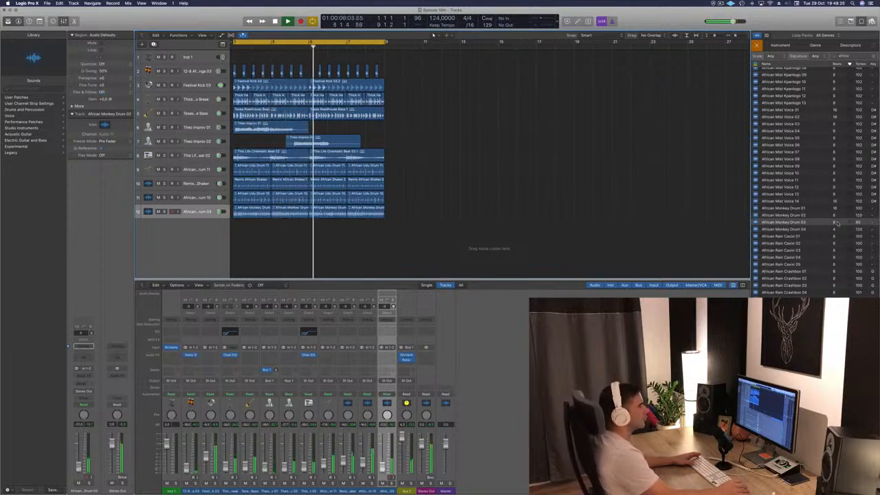
Step: Audition the African Mist Voice loops 01 through 07 one after another against the playing beat
{"action": "scroll", "coordinate": [812, 246], "scroll_direction": "down", "scroll_amount": 2}
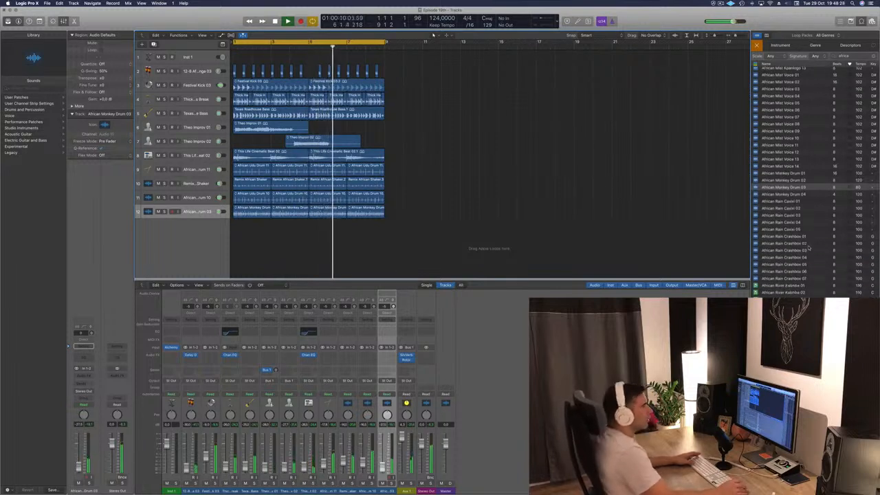
{"action": "scroll", "coordinate": [813, 246], "scroll_direction": "up", "scroll_amount": 3}
{"action": "left_click", "coordinate": [782, 141]}
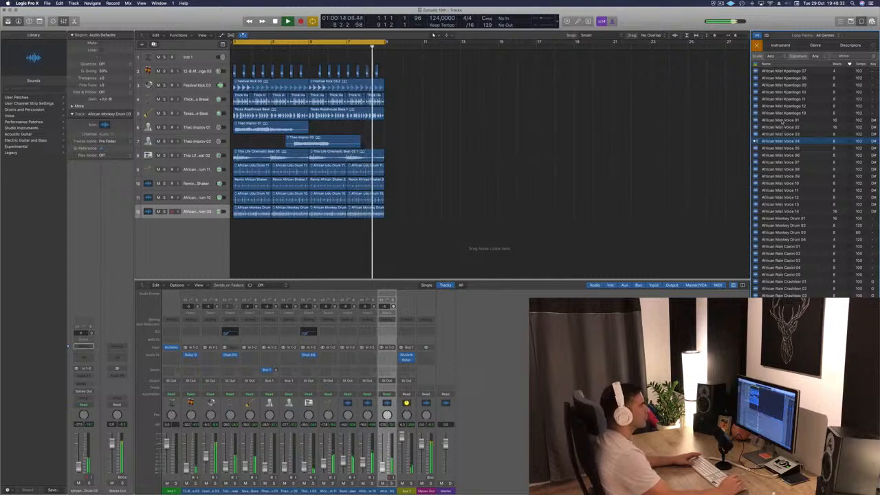
{"action": "left_click", "coordinate": [781, 120]}
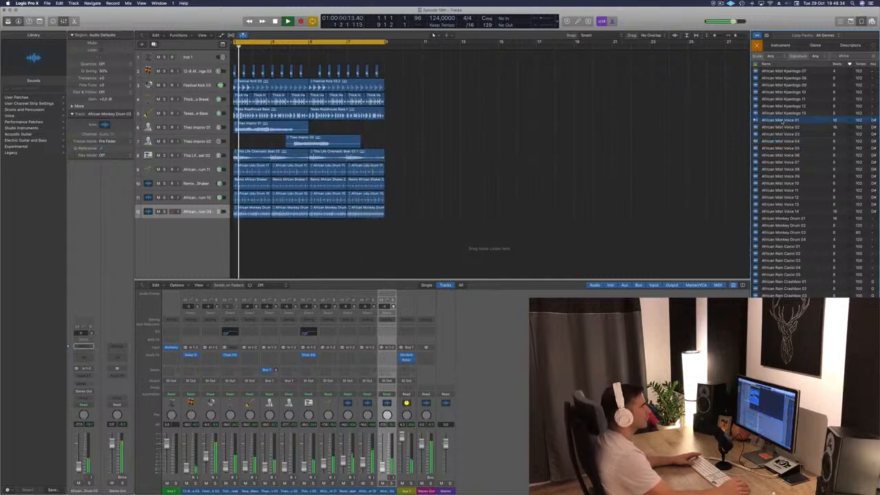
{"action": "left_click", "coordinate": [781, 127]}
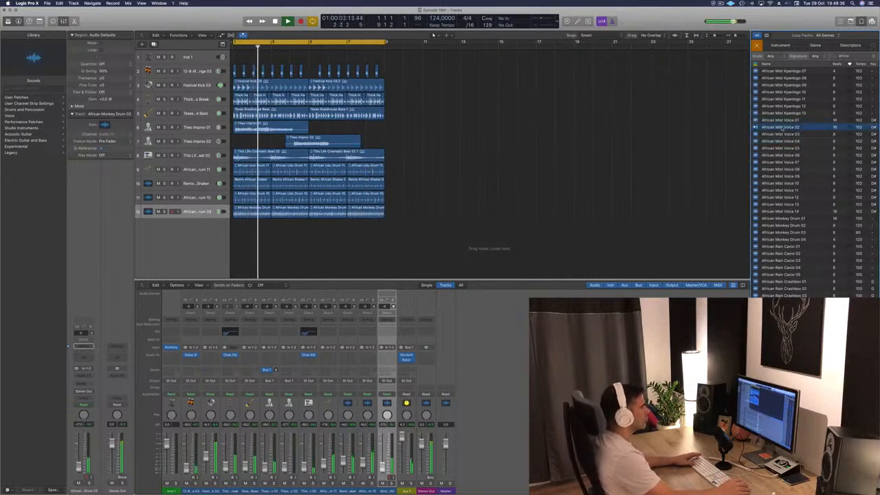
{"action": "left_click", "coordinate": [781, 134]}
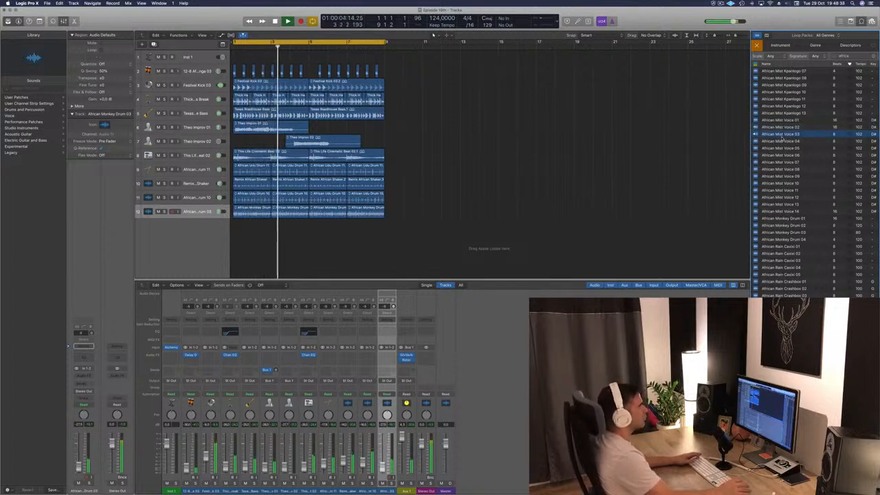
{"action": "left_click", "coordinate": [781, 141]}
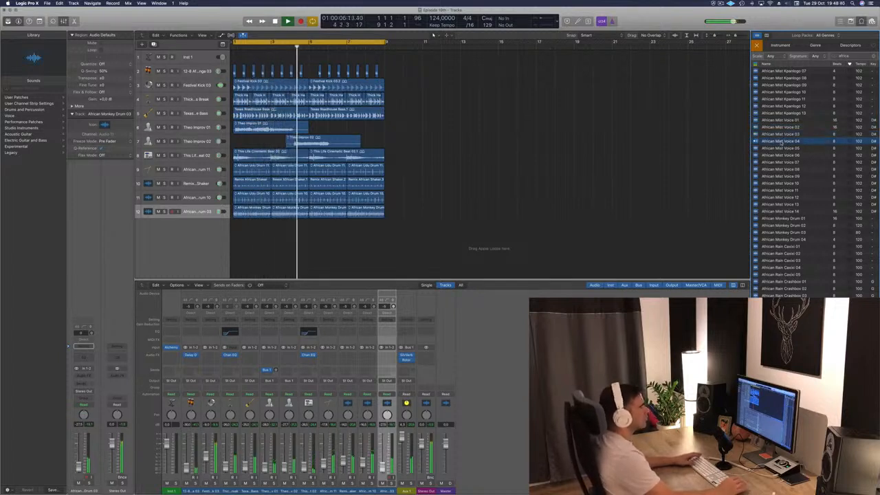
{"action": "left_click", "coordinate": [781, 147]}
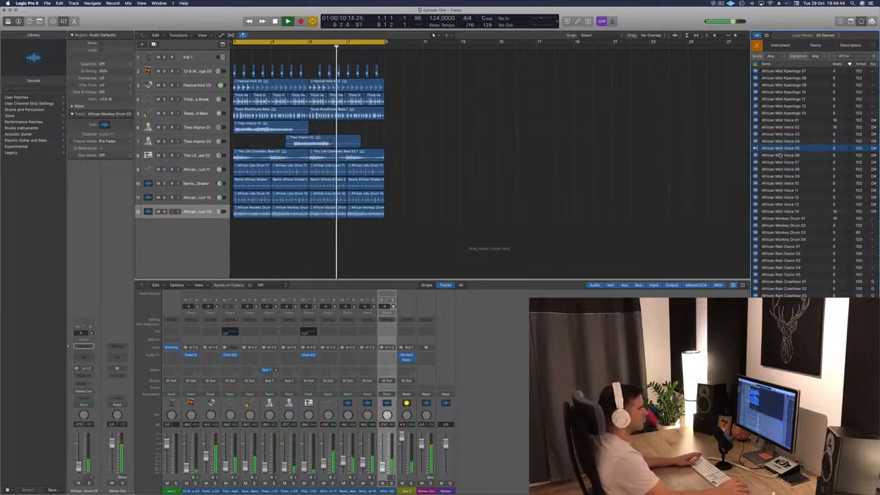
{"action": "left_click", "coordinate": [781, 155]}
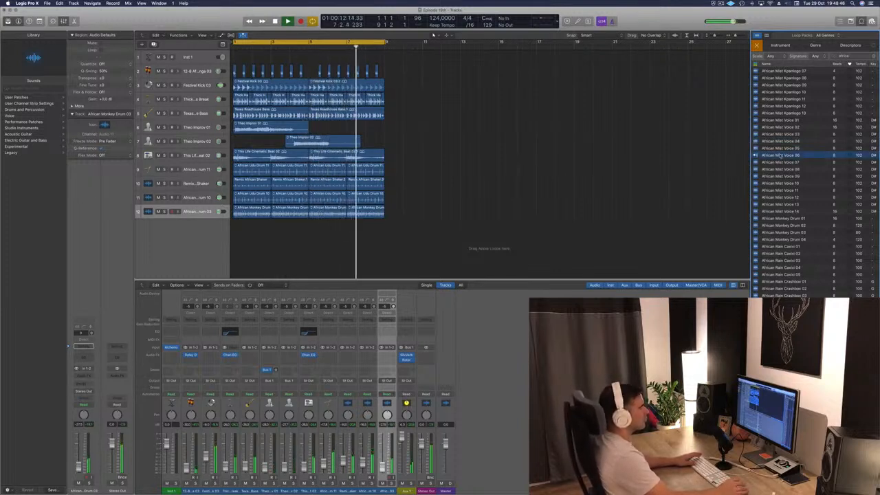
{"action": "left_click", "coordinate": [781, 162]}
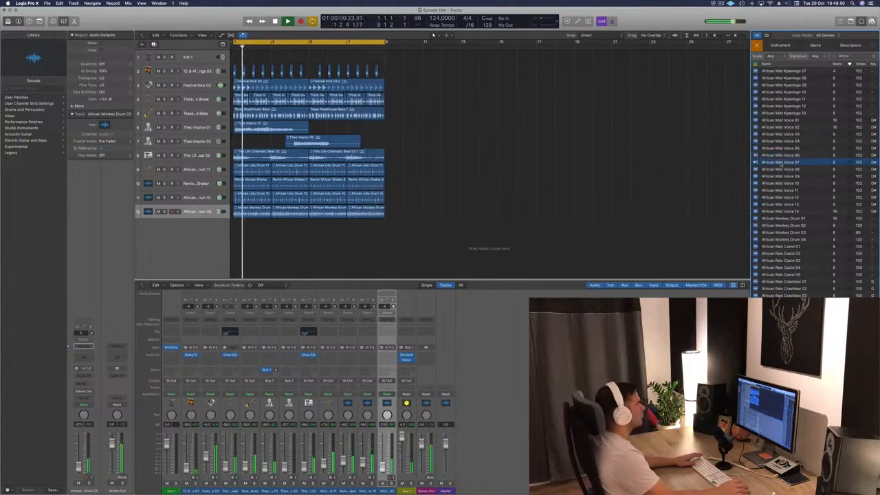
Step: Restart the cycle playback, audition African Mist Voice 14, add it at bar 1 on a new track and move that track below Theo Improv 02
{"action": "key", "text": "space"}
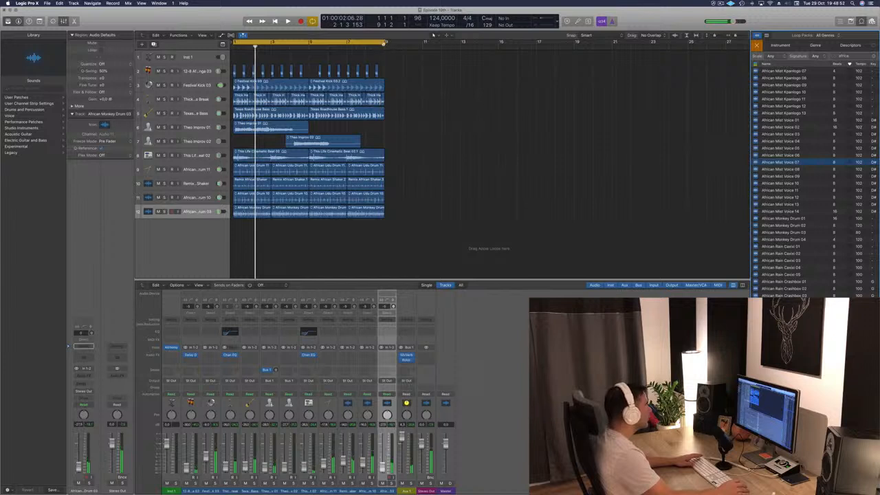
{"action": "left_click_drag", "start_coordinate": [383, 43], "coordinate": [386, 44]}
{"action": "key", "text": "space"}
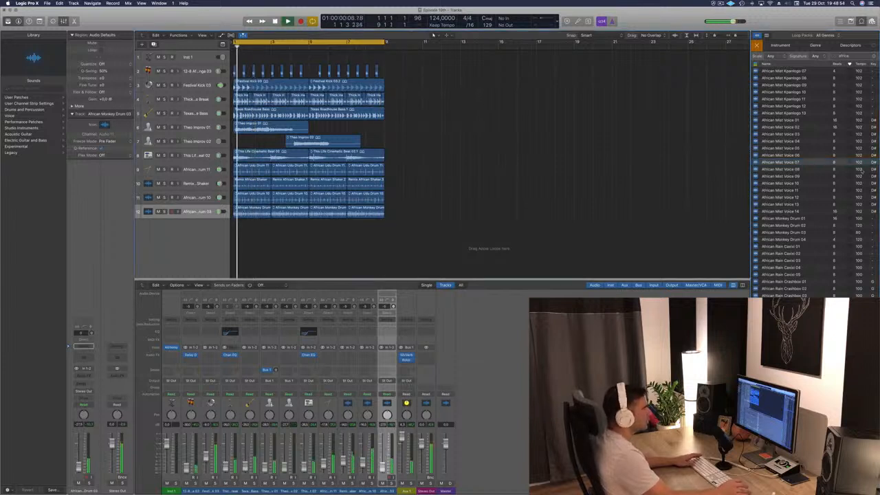
{"action": "left_click", "coordinate": [786, 212]}
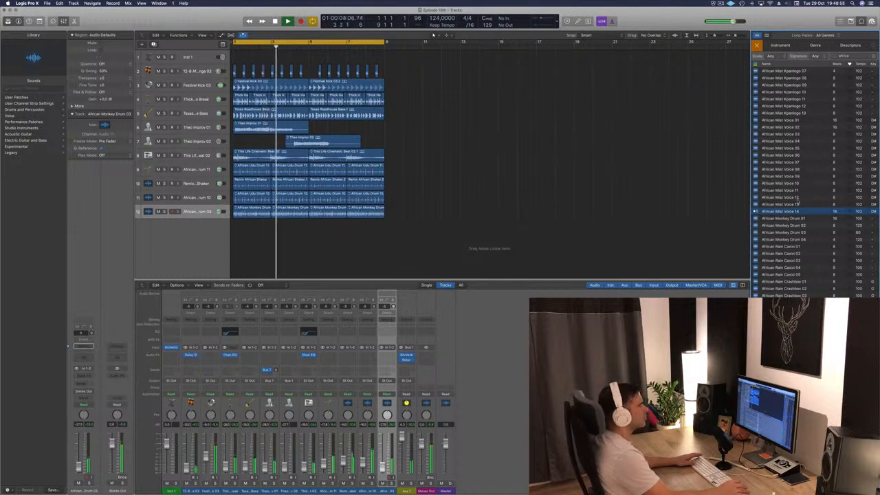
{"action": "left_click_drag", "start_coordinate": [789, 214], "coordinate": [309, 234]}
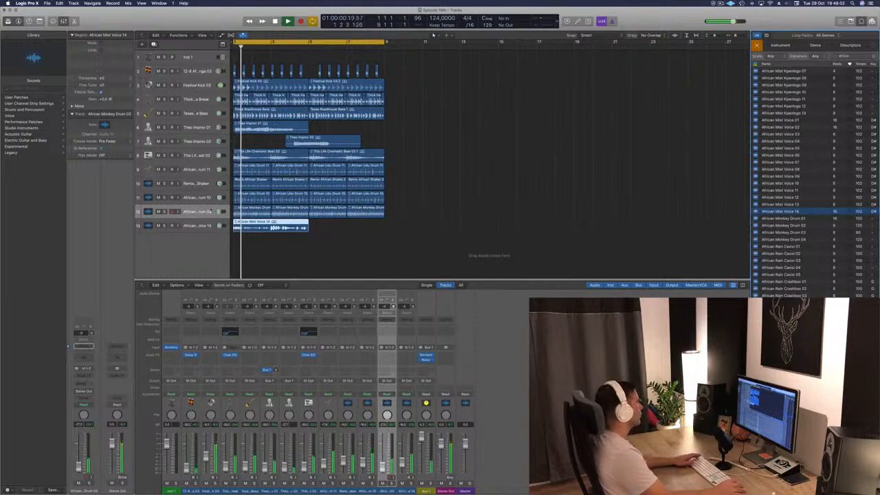
{"action": "left_click_drag", "start_coordinate": [199, 226], "coordinate": [205, 154]}
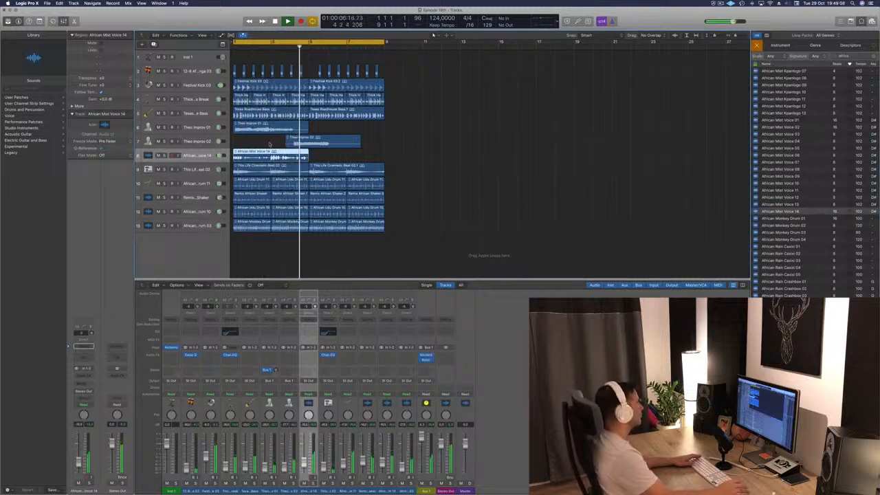
Step: Split the African Mist Voice 14 region at bar 3, move its second half to bar 9 and repeat the first half through bar 8
{"action": "key", "text": "Return"}
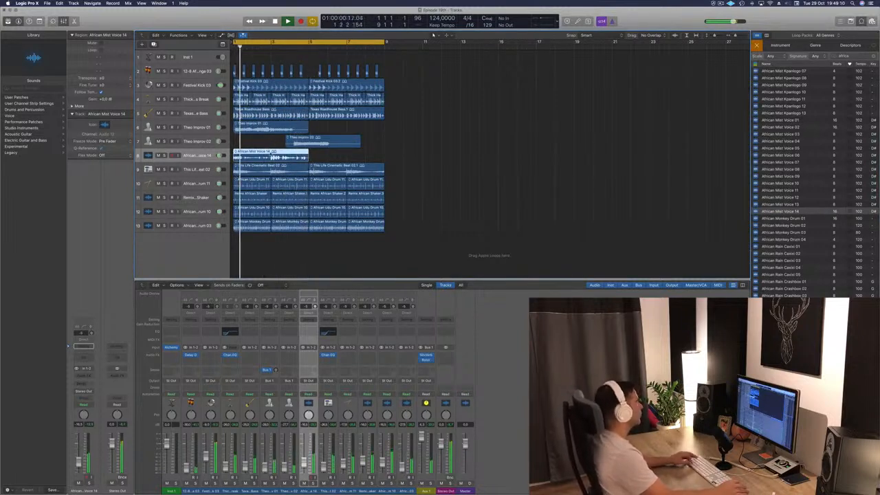
{"action": "left_click_drag", "start_coordinate": [289, 157], "coordinate": [402, 157]}
{"action": "key", "text": "Return"}
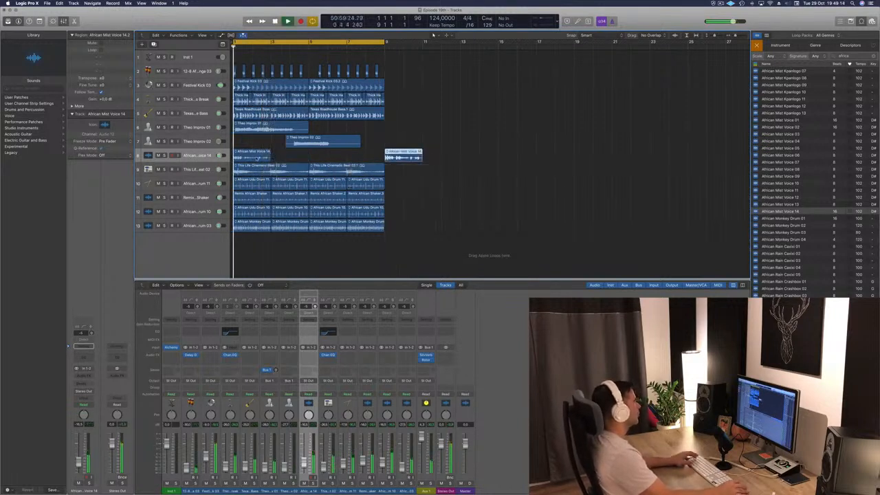
{"action": "left_click_drag", "start_coordinate": [255, 156], "coordinate": [330, 158]}
{"action": "left_click", "coordinate": [254, 157], "text": "shift"}
{"action": "key", "text": "Return"}
{"action": "left_click", "coordinate": [205, 153]}
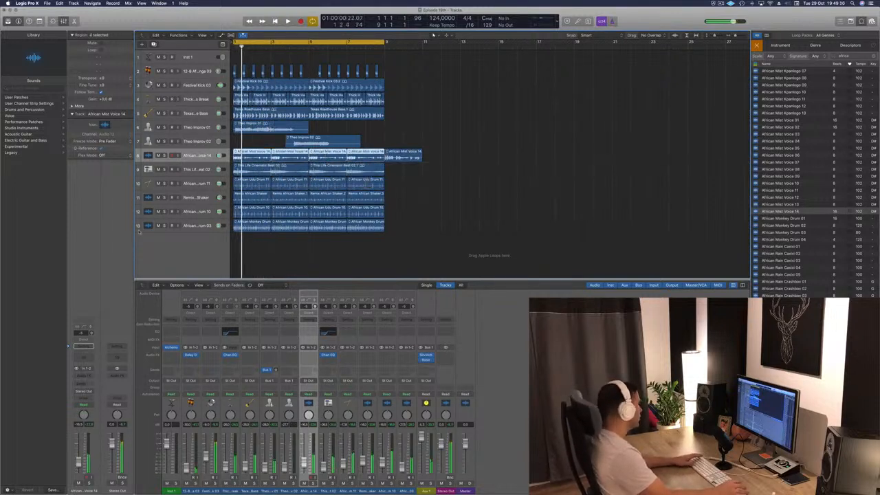
{"action": "key", "text": "Return"}
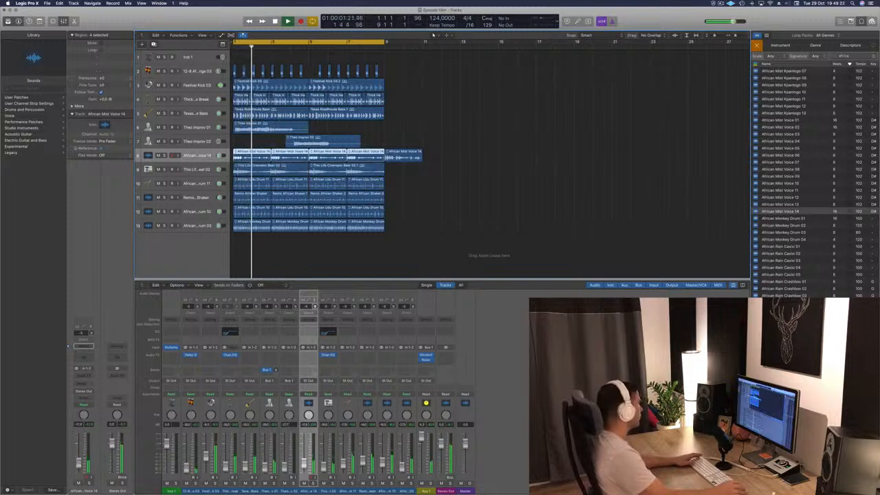
Step: Route the African Mist Voice 14 track's output to Bus 1 and replay the loop from bar 1
{"action": "key", "text": "space"}
{"action": "left_click", "coordinate": [82, 385]}
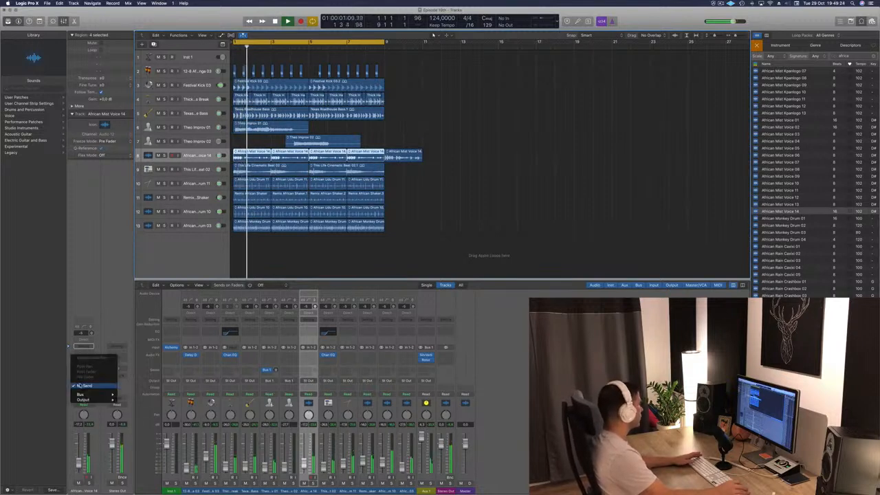
{"action": "left_click", "coordinate": [48, 386]}
{"action": "left_click", "coordinate": [84, 391]}
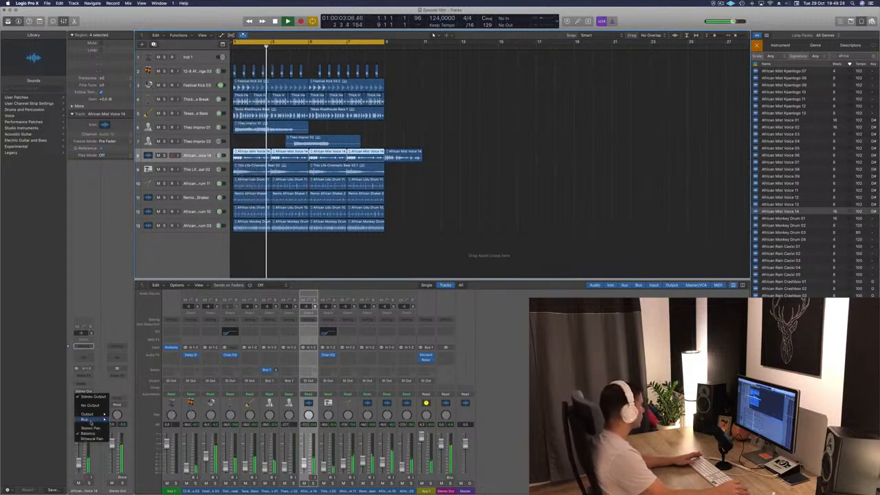
{"action": "mouse_move", "coordinate": [88, 419]}
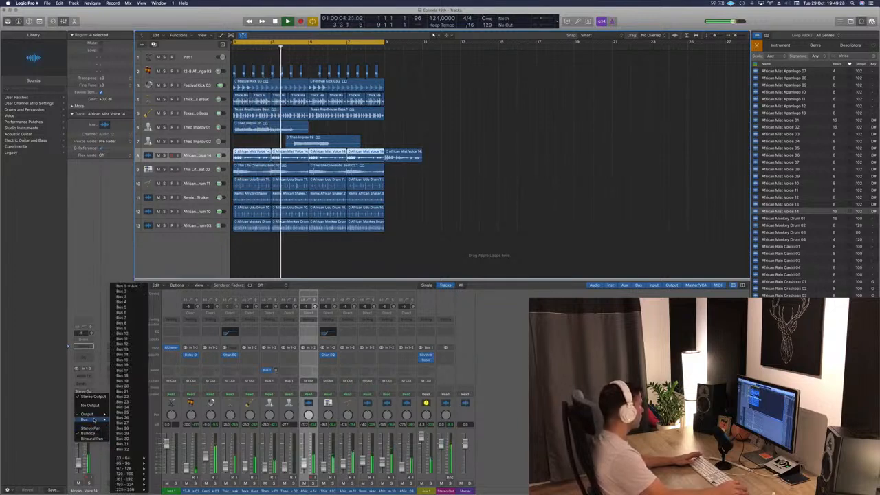
{"action": "left_click", "coordinate": [135, 286]}
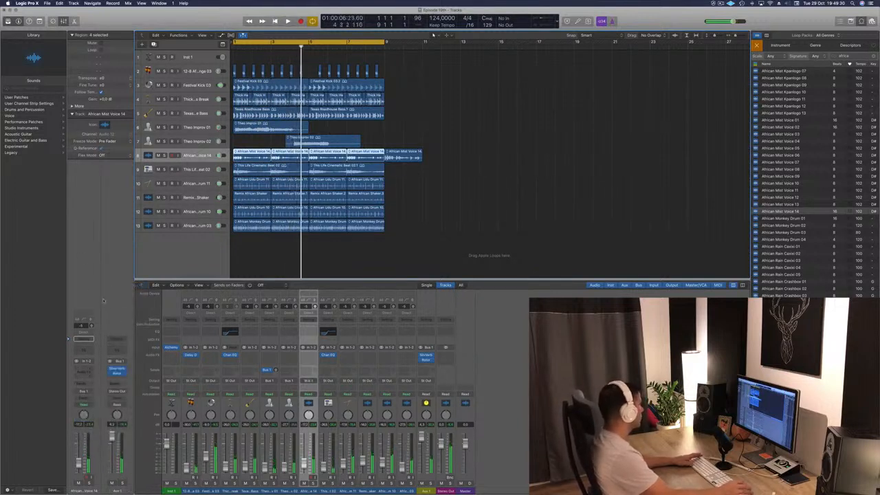
{"action": "key", "text": "Return"}
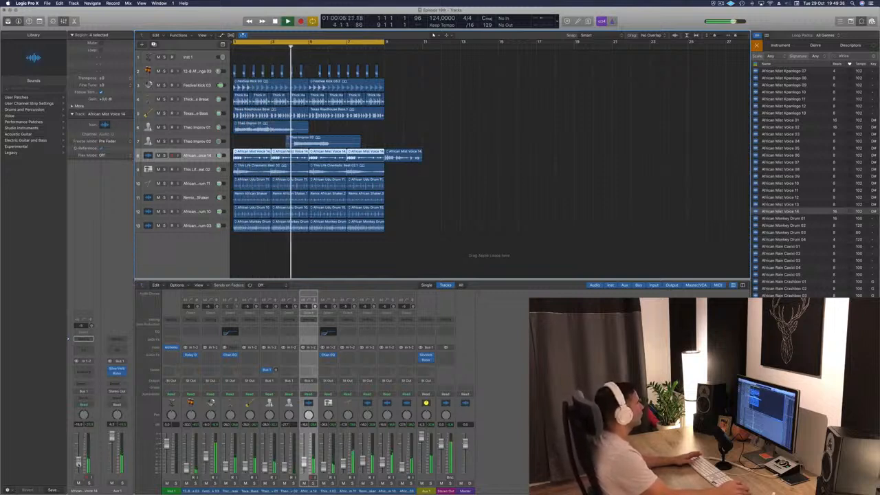
{"action": "left_click", "coordinate": [448, 196]}
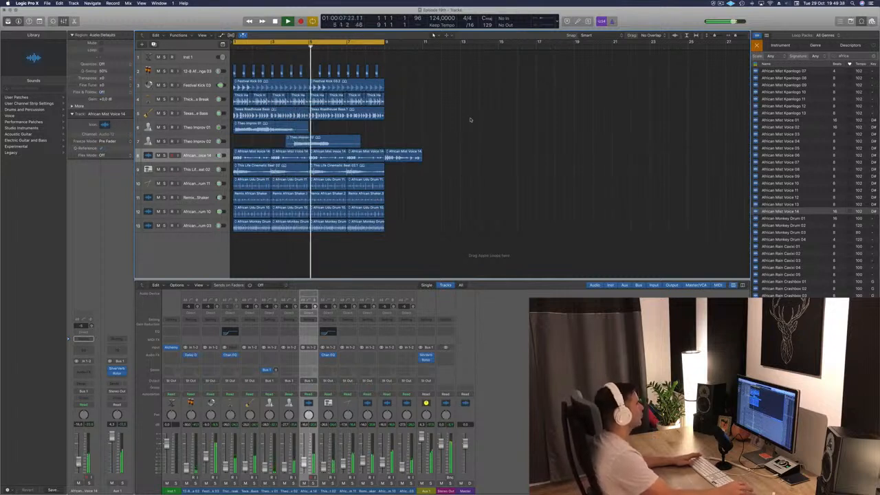
Step: Delete the extra African Mist Voice 14 region that starts at bar 9, past the end of the cycle
{"action": "left_click", "coordinate": [415, 151]}
{"action": "key", "text": "Delete"}
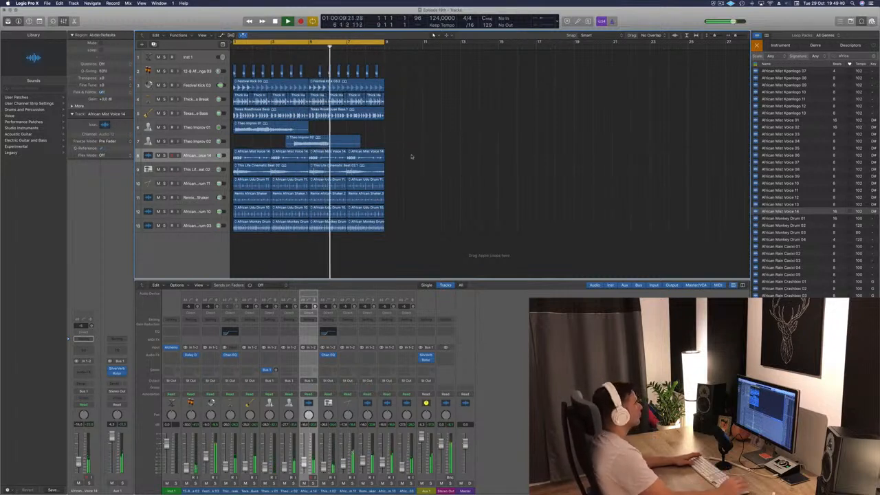
{"action": "scroll", "coordinate": [426, 173], "scroll_direction": "down", "scroll_amount": 2}
{"action": "scroll", "coordinate": [422, 173], "scroll_direction": "up", "scroll_amount": 2}
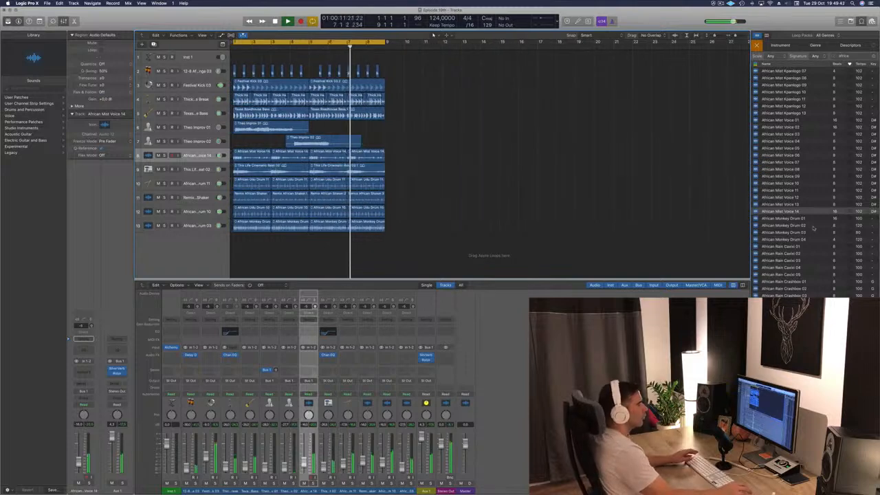
Step: Browse the African loops and audition African Chant Mbira 04, 06, 07, 11 and 14 against the playing beat
{"action": "scroll", "coordinate": [814, 227], "scroll_direction": "down", "scroll_amount": 10}
{"action": "scroll", "coordinate": [814, 227], "scroll_direction": "down", "scroll_amount": 15}
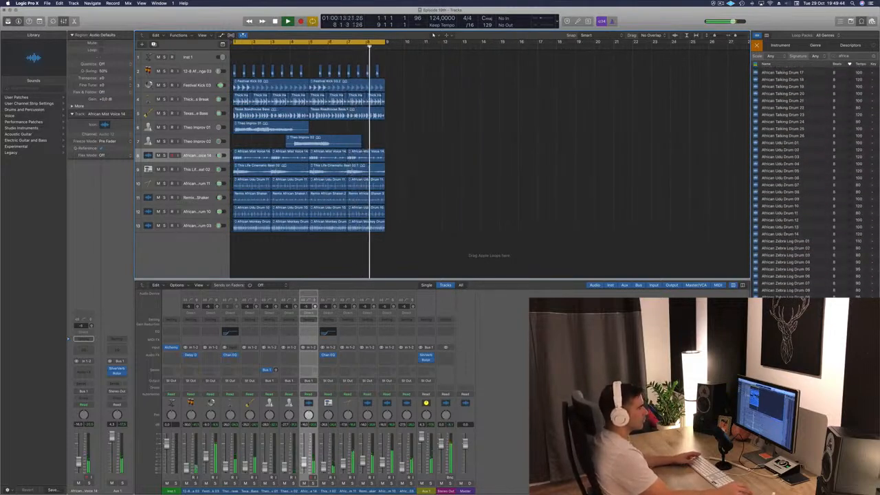
{"action": "scroll", "coordinate": [814, 227], "scroll_direction": "up", "scroll_amount": 20}
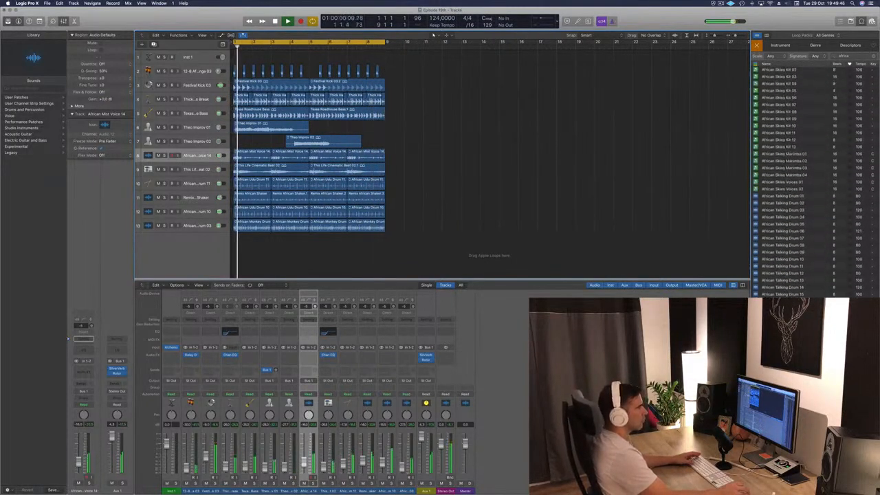
{"action": "scroll", "coordinate": [784, 172], "scroll_direction": "up", "scroll_amount": 15}
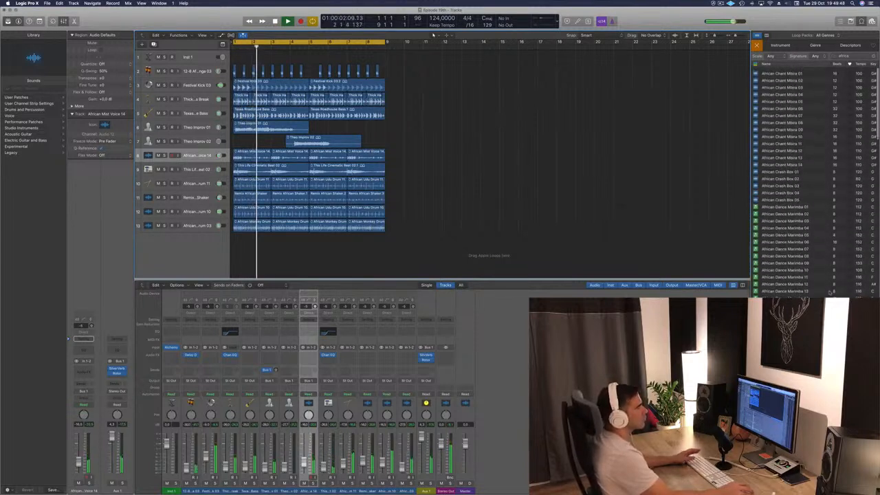
{"action": "left_click", "coordinate": [774, 92]}
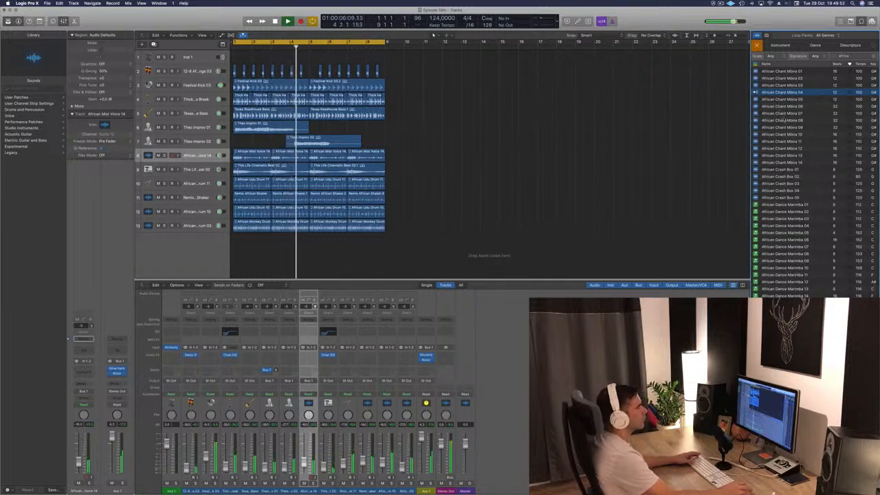
{"action": "left_click", "coordinate": [777, 106]}
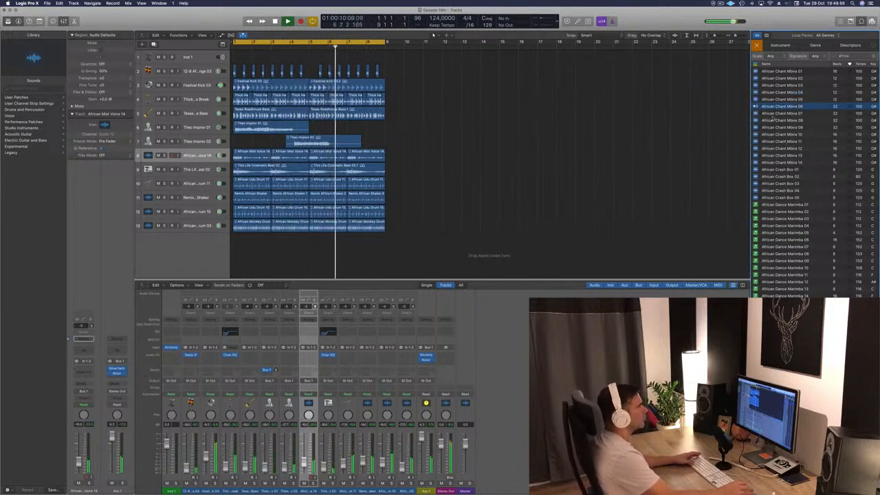
{"action": "left_click", "coordinate": [775, 114]}
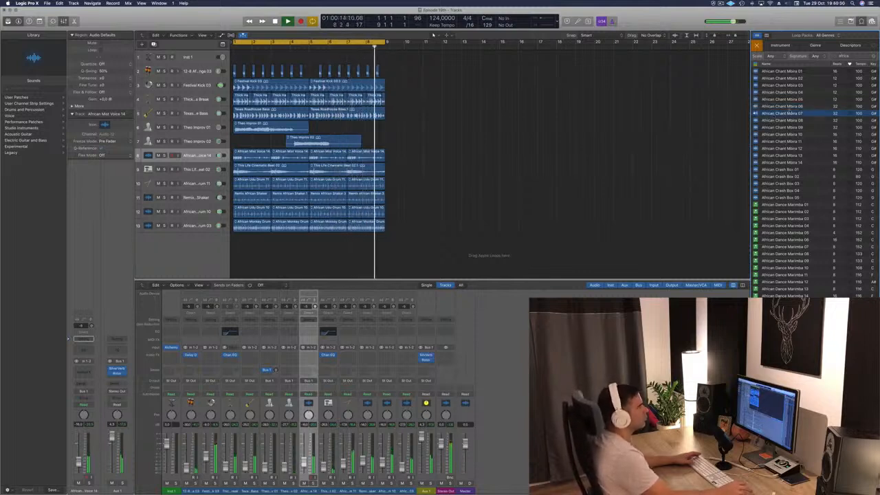
{"action": "left_click", "coordinate": [782, 142]}
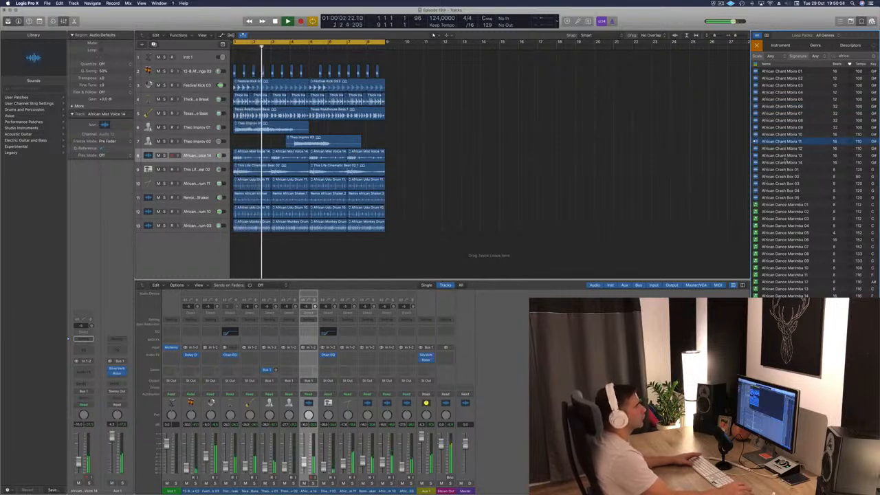
{"action": "left_click", "coordinate": [783, 162]}
Step: Audition African Crash Box 01, add it at bar 1 on a new bottom track, repeat it through bar 8 and replay from bar 1
{"action": "left_click", "coordinate": [783, 169]}
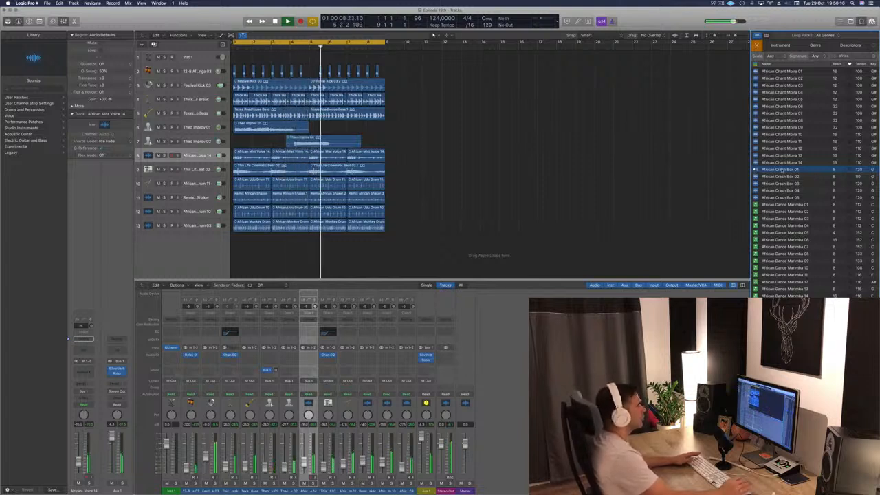
{"action": "left_click_drag", "start_coordinate": [780, 169], "coordinate": [329, 241]}
{"action": "key", "text": "space"}
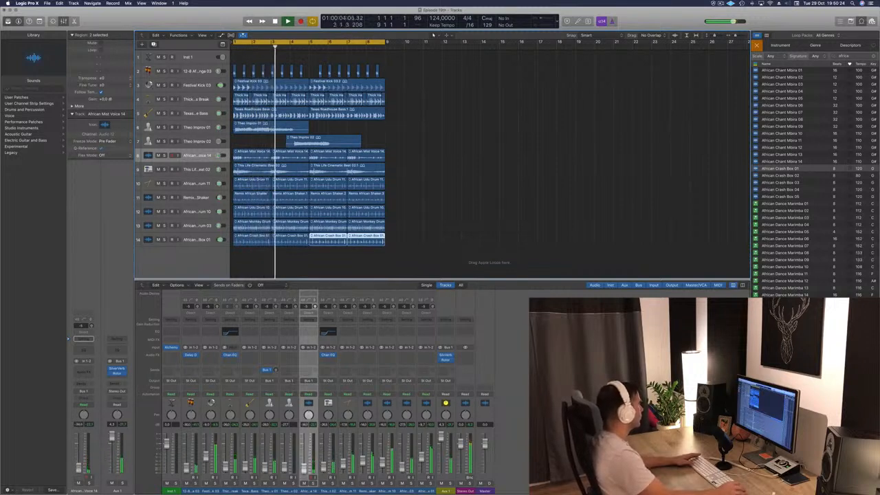
{"action": "key", "text": "space"}
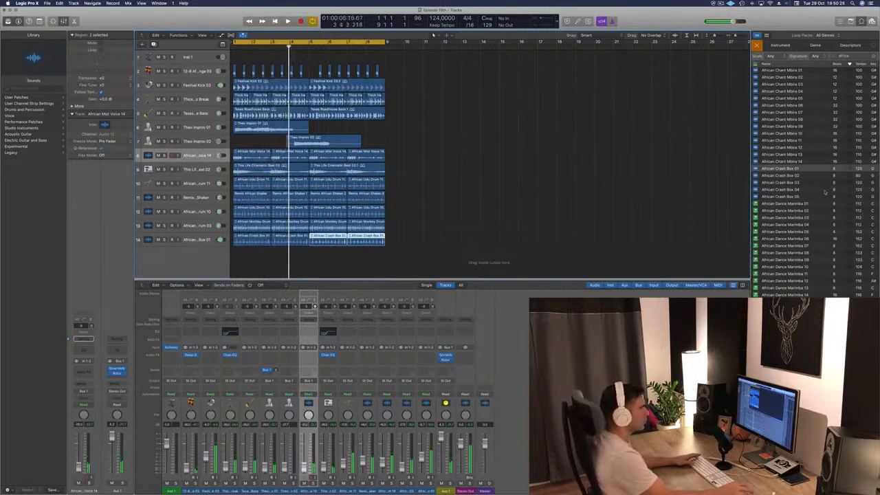
{"action": "key", "text": "Return"}
{"action": "key", "text": "space"}
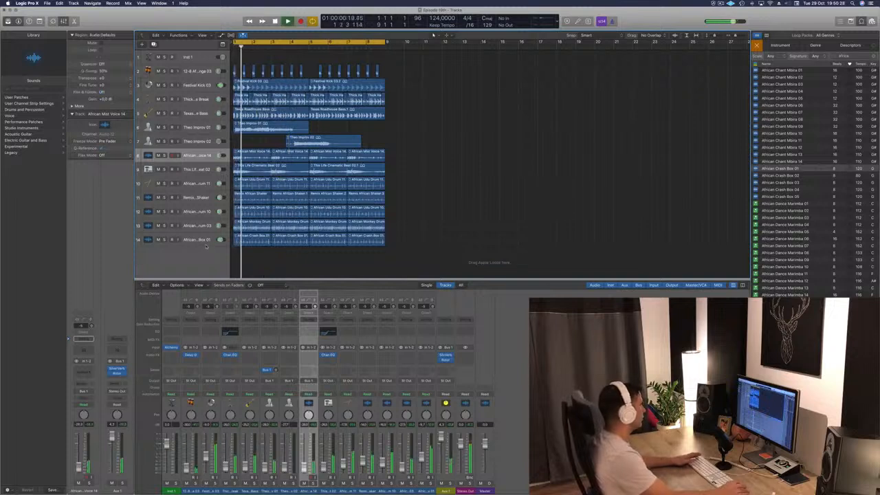
Step: Briefly solo the African Crash Box 01 track, then listen to the full mix again from bar 1
{"action": "key", "text": "Return"}
{"action": "left_click", "coordinate": [163, 240]}
{"action": "left_click", "coordinate": [163, 240]}
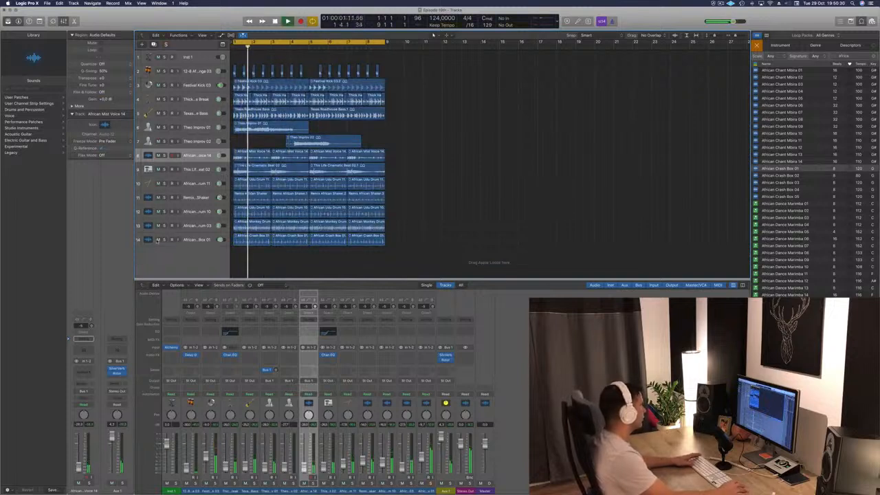
{"action": "key", "text": "Return"}
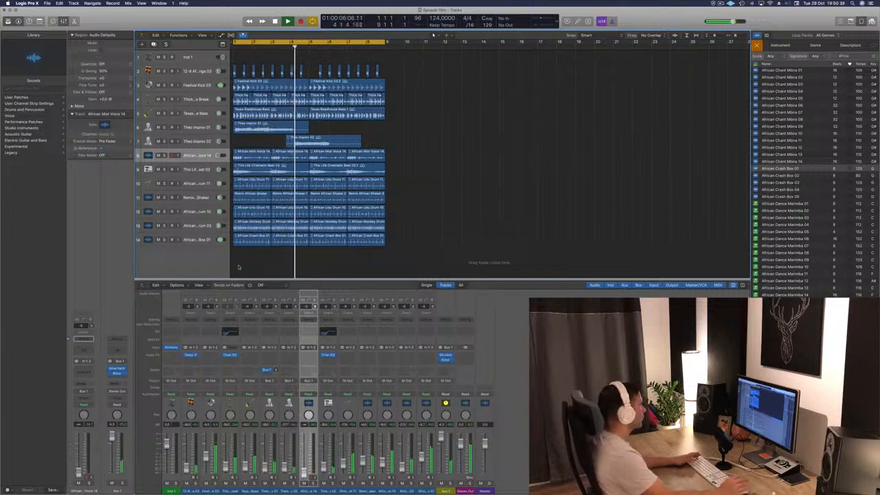
{"action": "key", "text": "Return"}
{"action": "key", "text": "Return"}
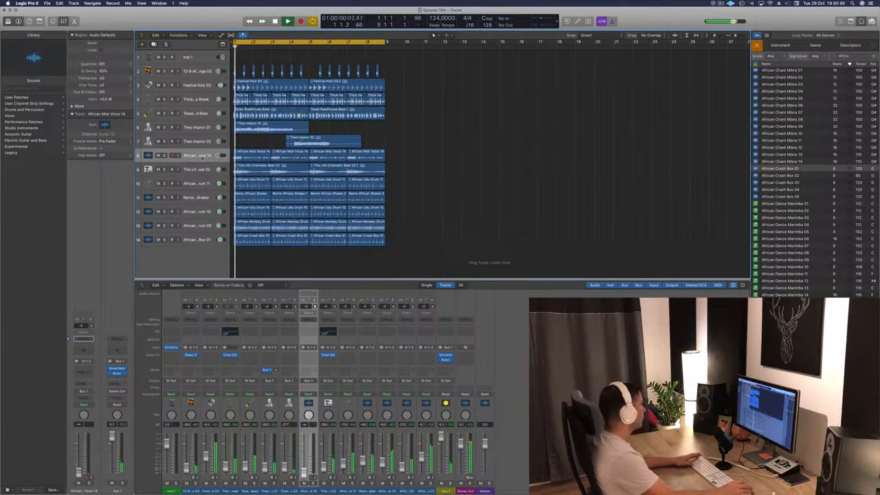
Step: Rebalance the volumes of the African Mist Voice 14 and African Crash Box 01 tracks while replaying the loop
{"action": "left_click", "coordinate": [212, 156]}
{"action": "key", "text": "Return"}
{"action": "left_click_drag", "start_coordinate": [218, 156], "coordinate": [220, 156]}
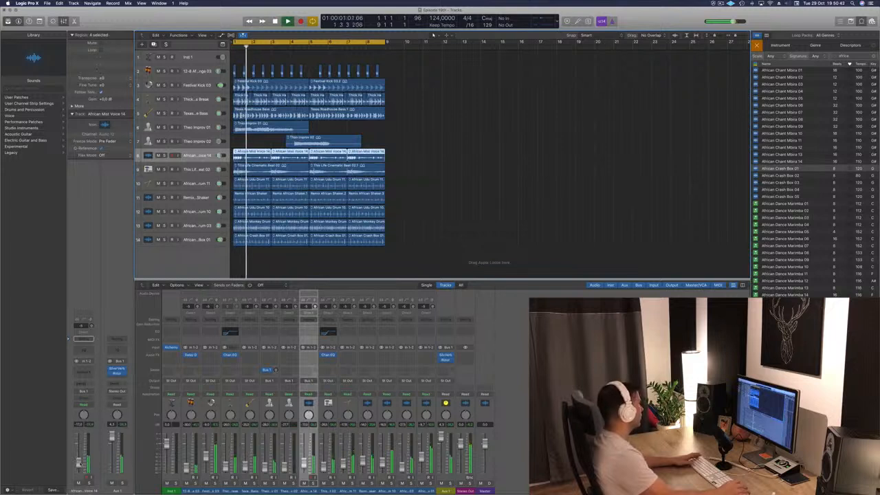
{"action": "left_click", "coordinate": [205, 240]}
{"action": "key", "text": "Return"}
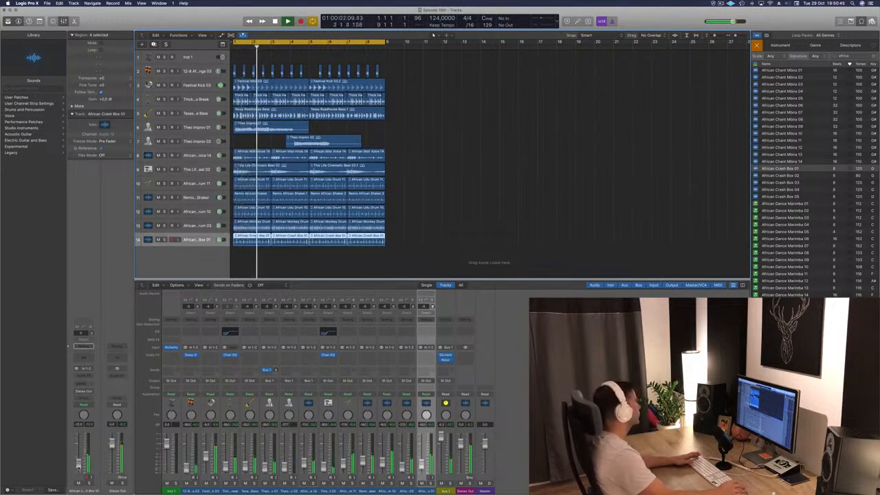
{"action": "left_click", "coordinate": [723, 4]}
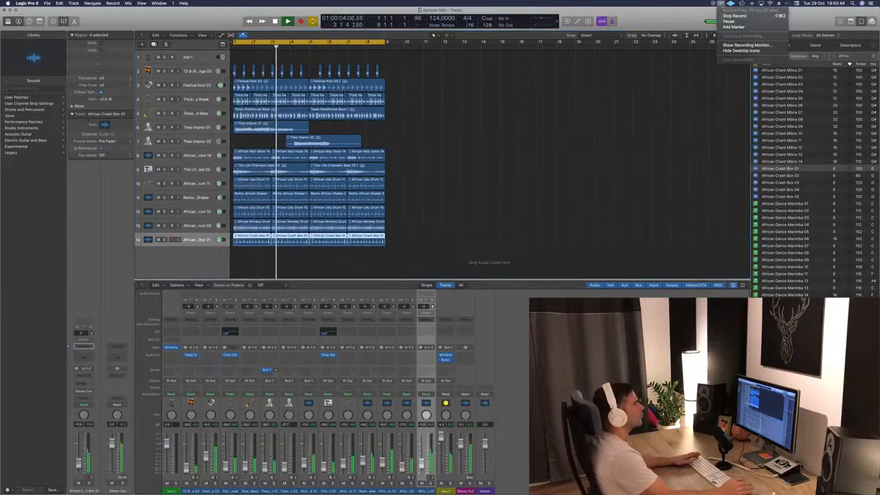
{"action": "left_click", "coordinate": [558, 68]}
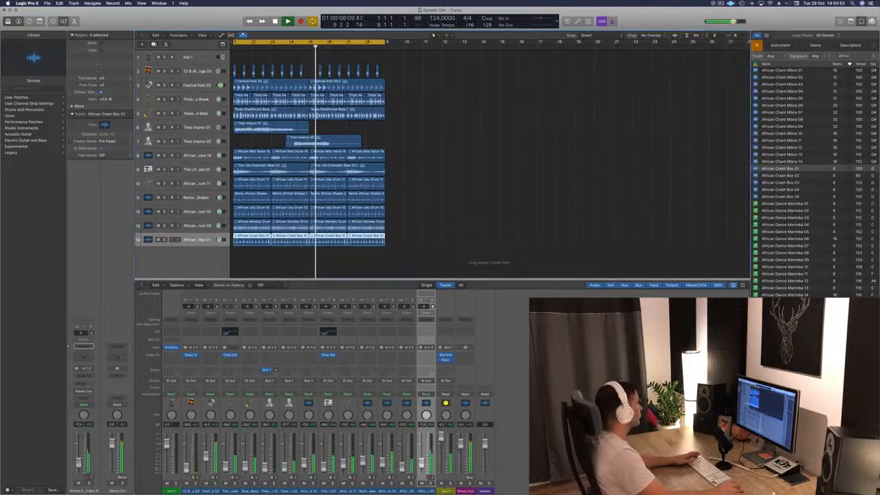
{"action": "left_click", "coordinate": [480, 192]}
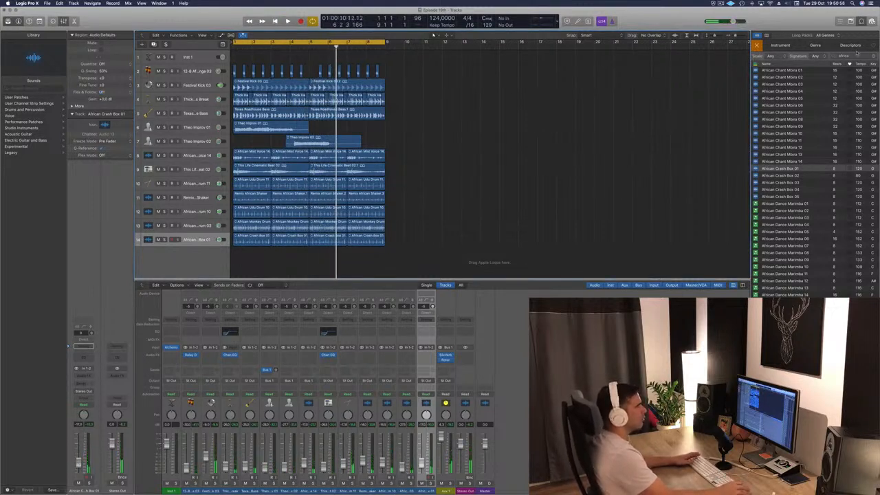
Step: Search the Apple Loops for "organ" in place of the African term and restart the beat's playback
{"action": "left_click_drag", "start_coordinate": [857, 56], "coordinate": [808, 56]}
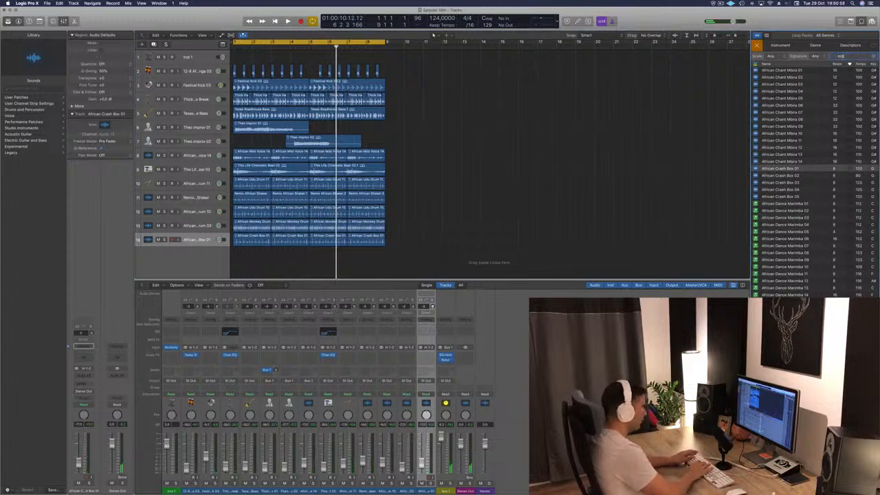
{"action": "type", "text": "organ"}
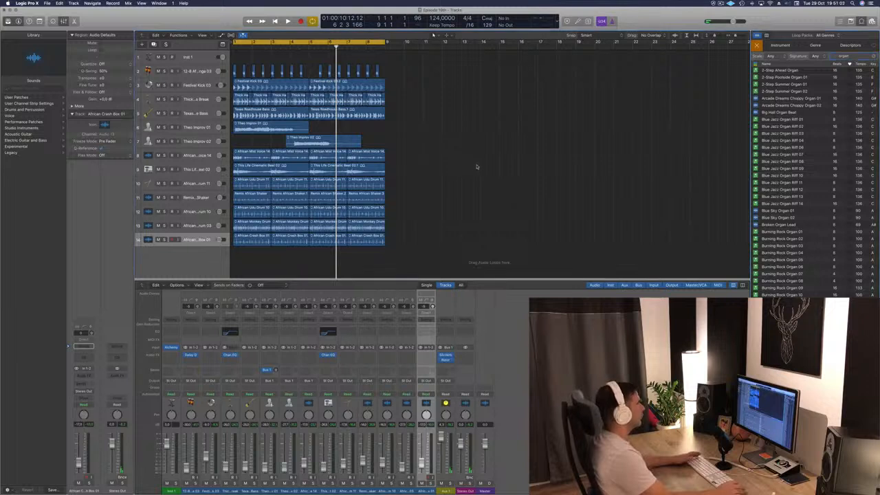
{"action": "key", "text": "space"}
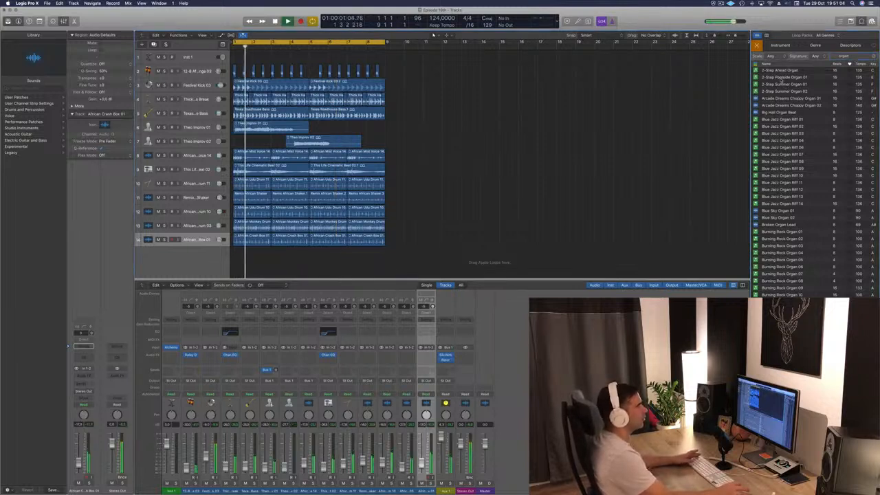
Step: Audition 2-Step Poolside Organ 01, Arcade Dreams Choppy Organ 01, Big Hall Organ Beat, and Blue Jazz Organ Riff 01 and 02 against the beat
{"action": "left_click", "coordinate": [781, 78]}
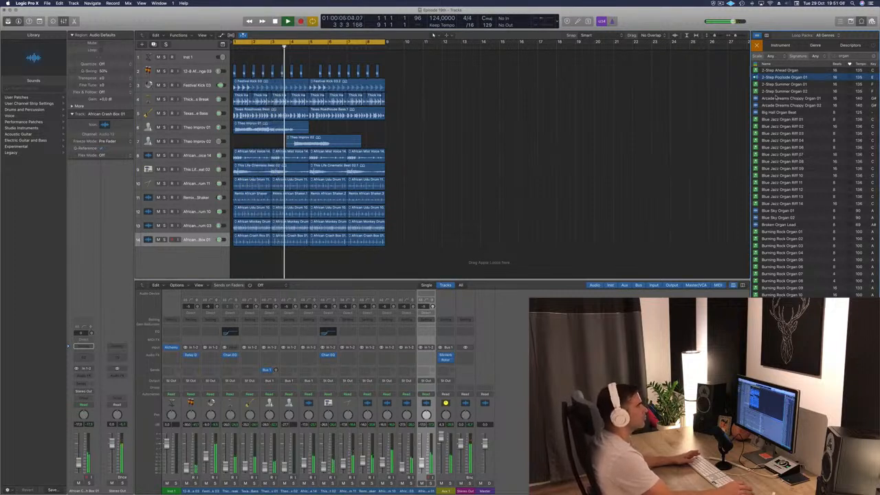
{"action": "left_click", "coordinate": [777, 98]}
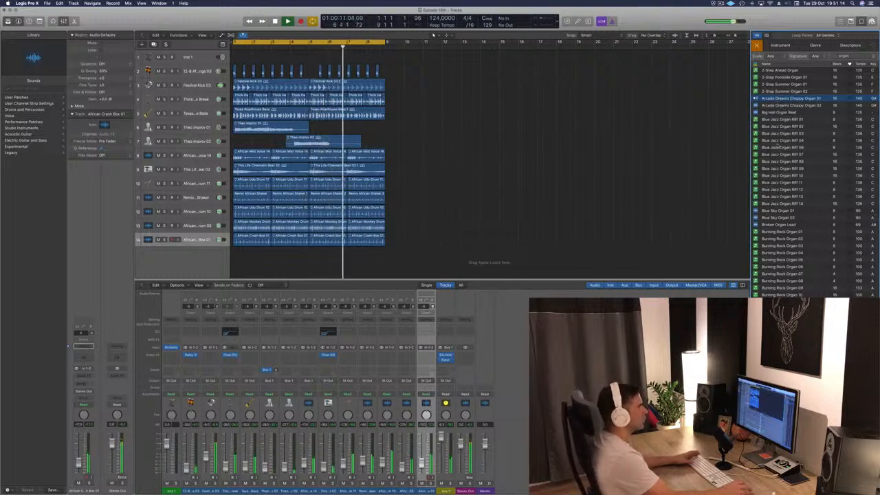
{"action": "left_click", "coordinate": [775, 113]}
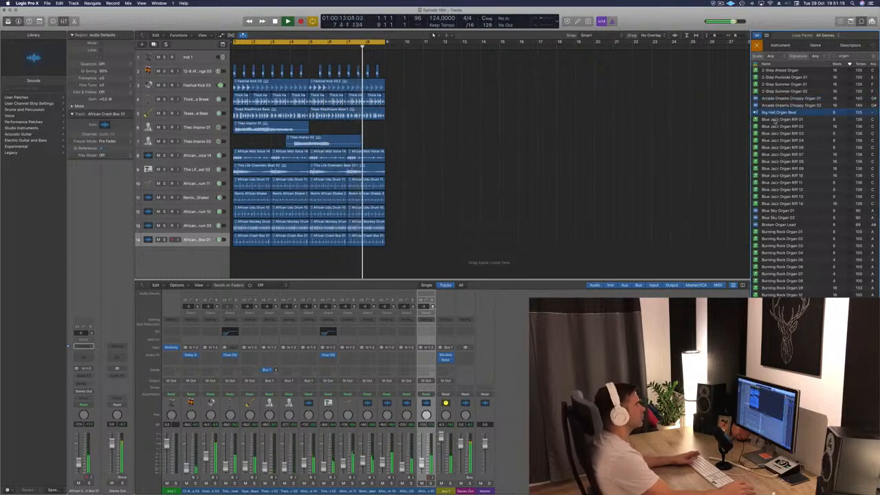
{"action": "left_click", "coordinate": [775, 121]}
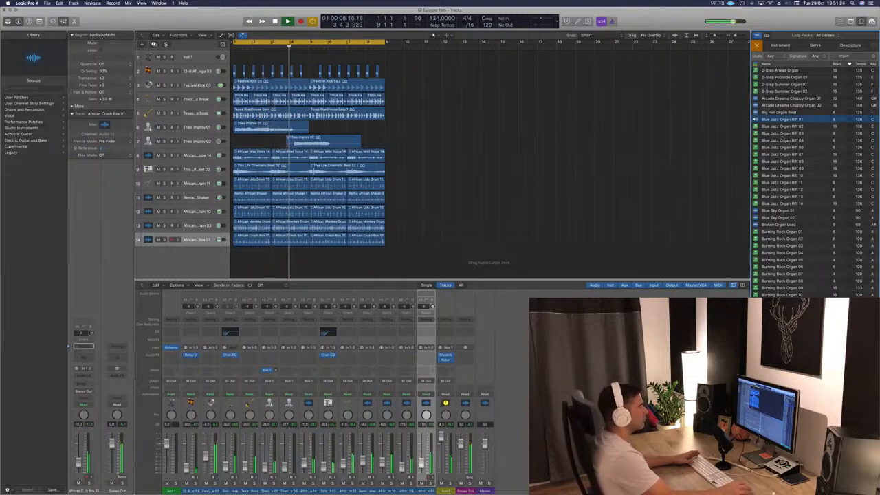
{"action": "left_click", "coordinate": [783, 126]}
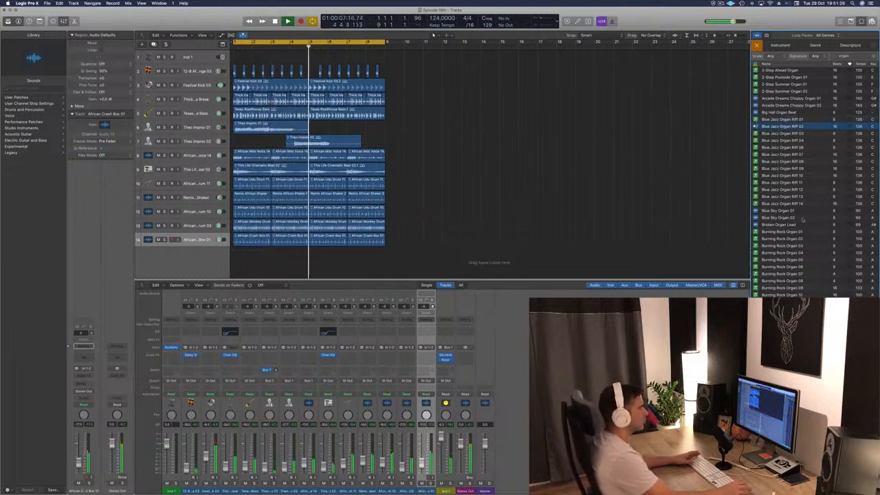
Step: Audition Burning Rock Organ 01, 03 and 04 against the beat, then stop the loop preview
{"action": "left_click", "coordinate": [782, 232]}
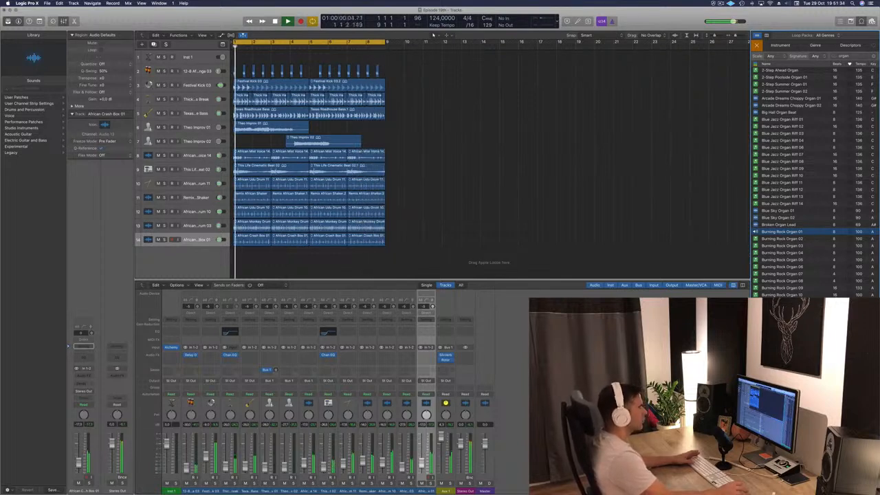
{"action": "left_click", "coordinate": [791, 246]}
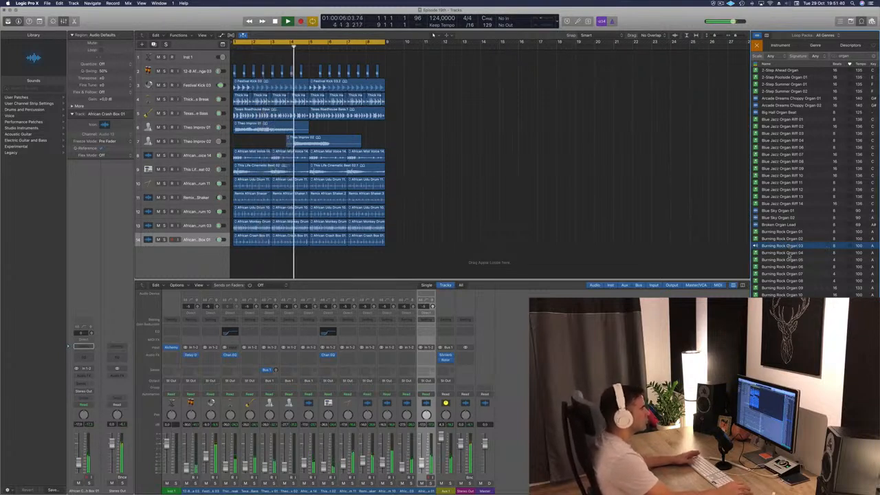
{"action": "left_click", "coordinate": [790, 253]}
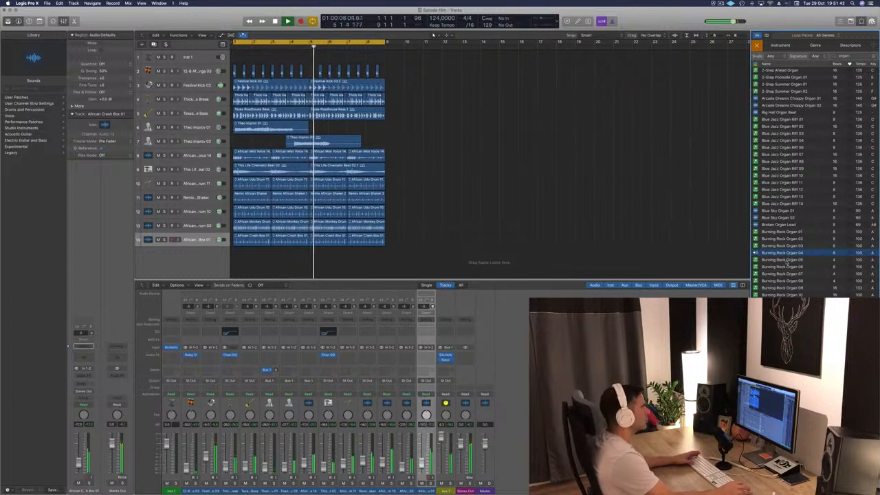
{"action": "scroll", "coordinate": [832, 293], "scroll_direction": "down", "scroll_amount": 1}
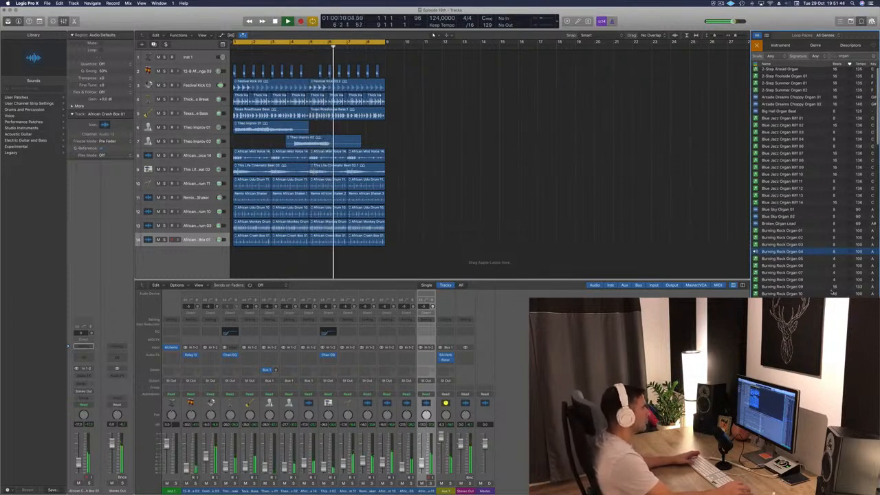
{"action": "scroll", "coordinate": [810, 290], "scroll_direction": "down", "scroll_amount": 2}
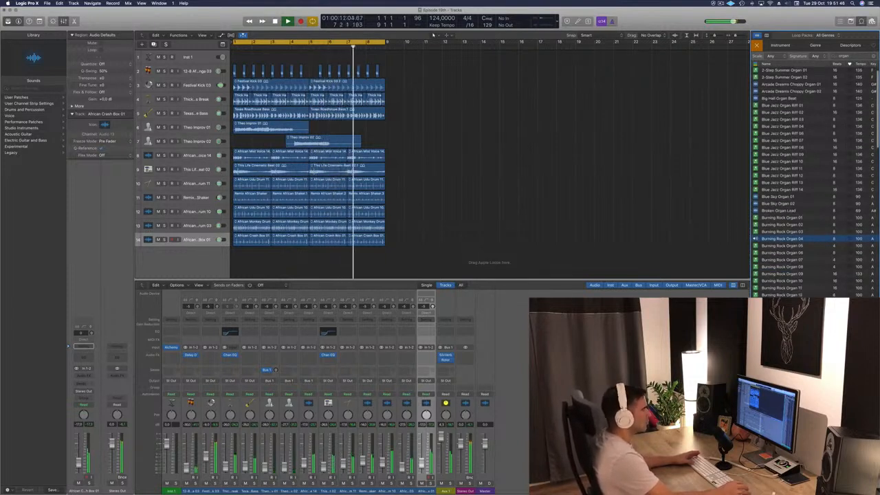
{"action": "left_click", "coordinate": [797, 238]}
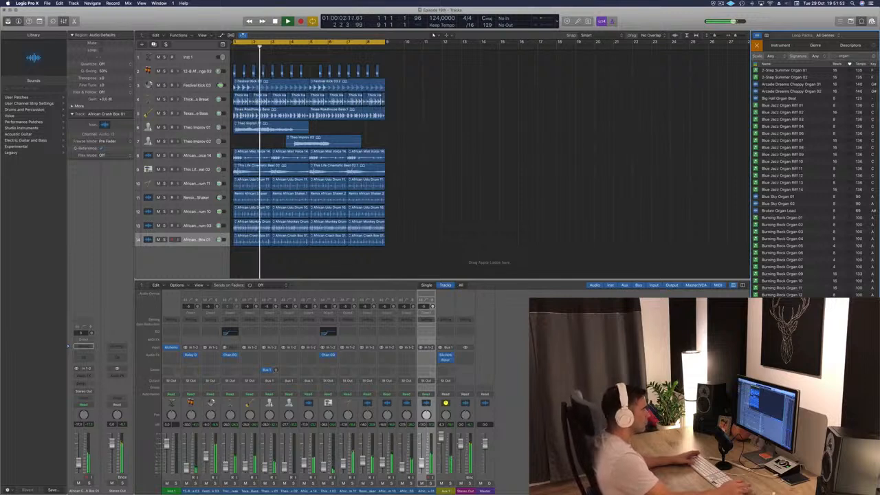
Step: Audition Club Organic Music, DnB Eerie Organ and Euro Reach High Organ against the beat
{"action": "scroll", "coordinate": [810, 206], "scroll_direction": "down", "scroll_amount": 15}
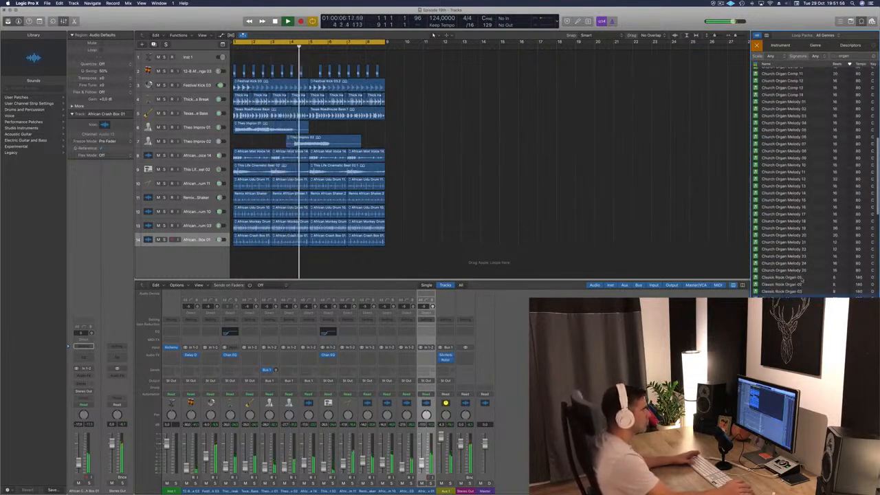
{"action": "scroll", "coordinate": [813, 253], "scroll_direction": "down", "scroll_amount": 2}
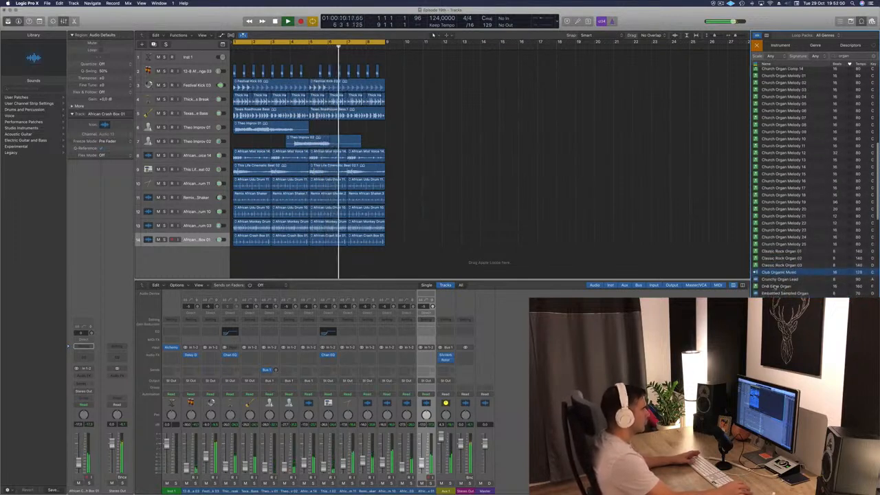
{"action": "left_click", "coordinate": [775, 287]}
{"action": "scroll", "coordinate": [803, 255], "scroll_direction": "down", "scroll_amount": 3}
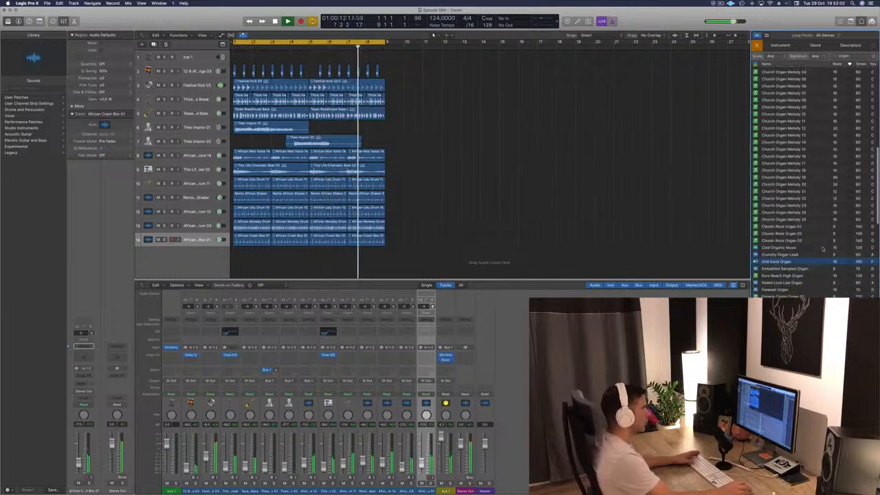
{"action": "left_click", "coordinate": [799, 256]}
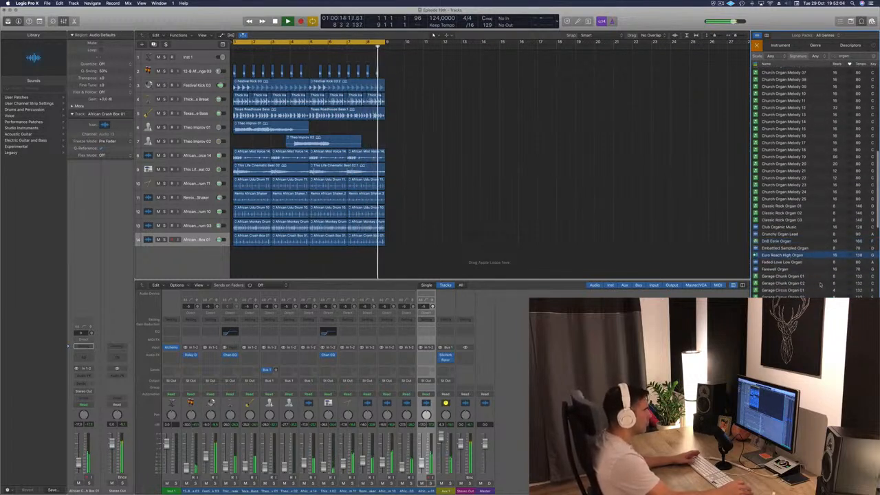
Step: Audition Garage Chunk Organ 01 and 02 and Garage Fluid Organ 01 against the beat
{"action": "scroll", "coordinate": [822, 282], "scroll_direction": "down", "scroll_amount": 1}
{"action": "left_click", "coordinate": [794, 269]}
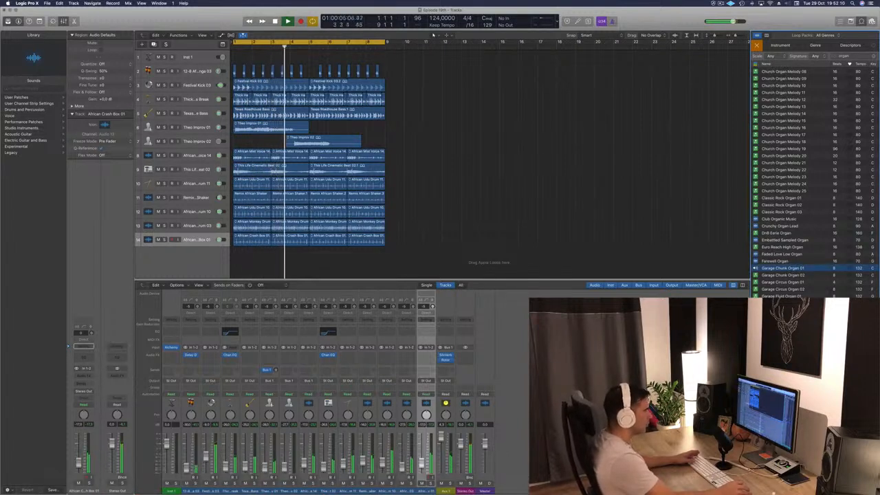
{"action": "left_click", "coordinate": [784, 276]}
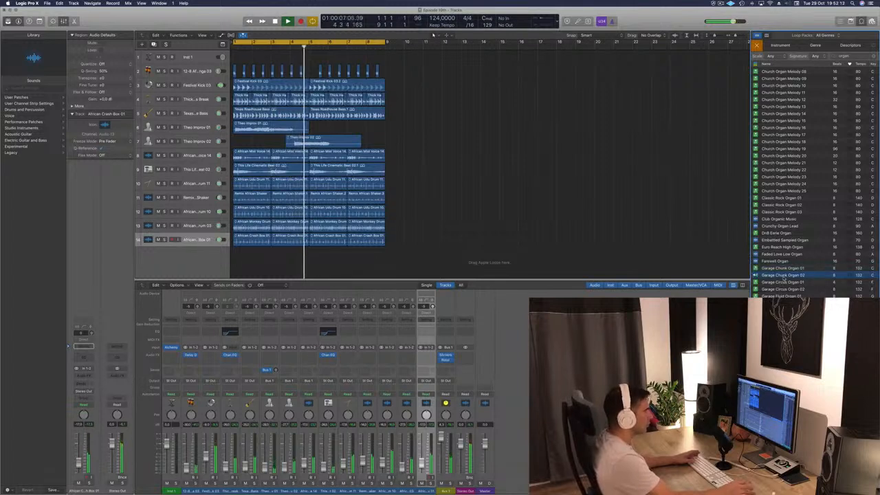
{"action": "left_click", "coordinate": [783, 297]}
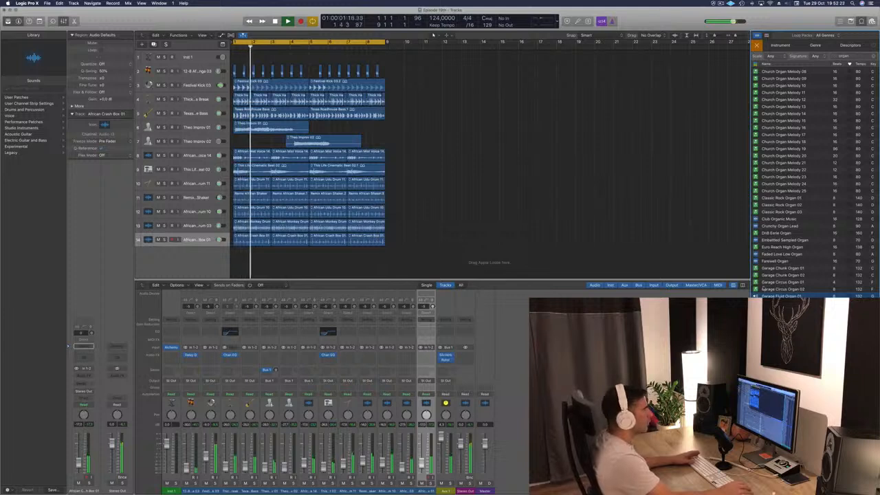
Step: Try Garage Fluid Organ 01 on a new track at bar 1 with all notes an octave lower, and delete the region
{"action": "left_click_drag", "start_coordinate": [782, 297], "coordinate": [237, 260]}
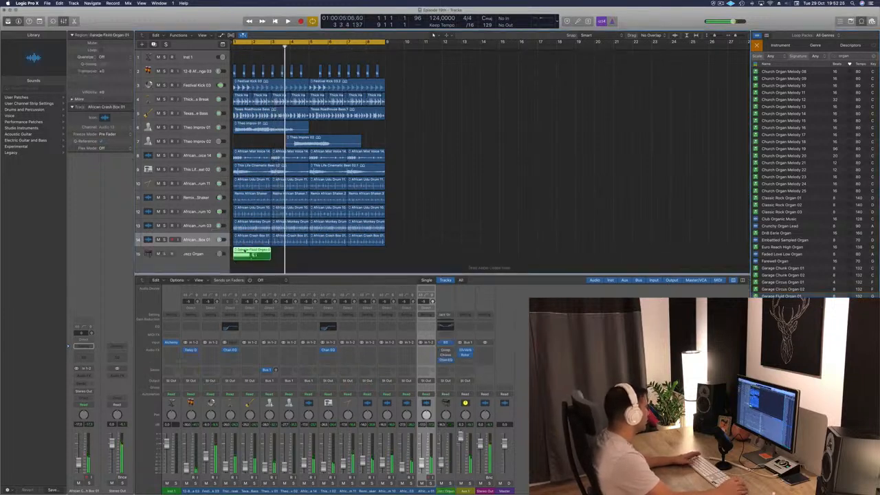
{"action": "double_click", "coordinate": [243, 251]}
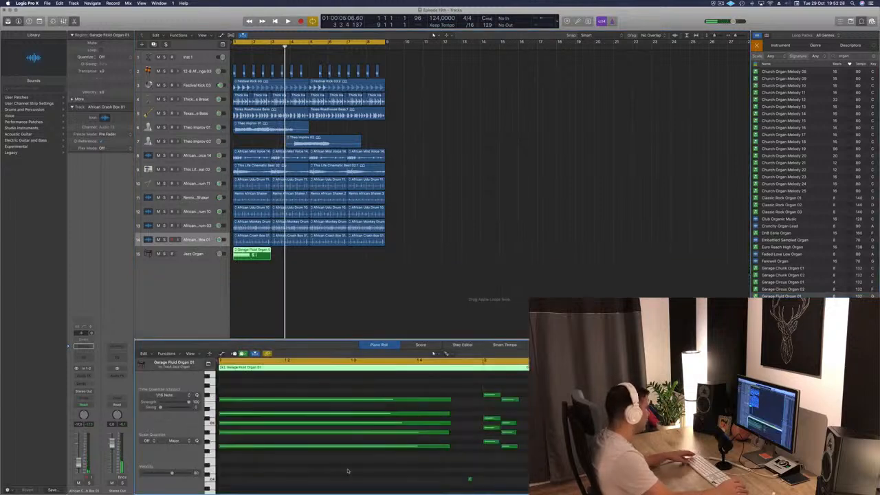
{"action": "key", "text": "super+a"}
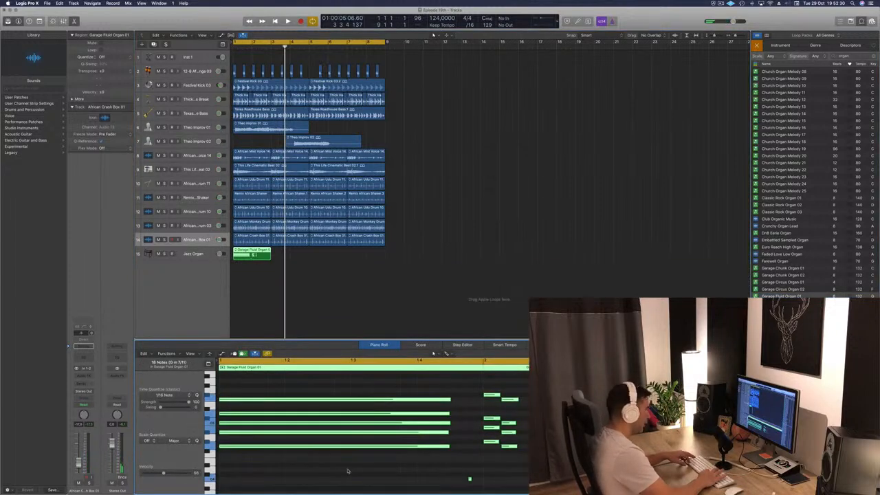
{"action": "key", "text": "alt+shift+Down"}
{"action": "key", "text": "space"}
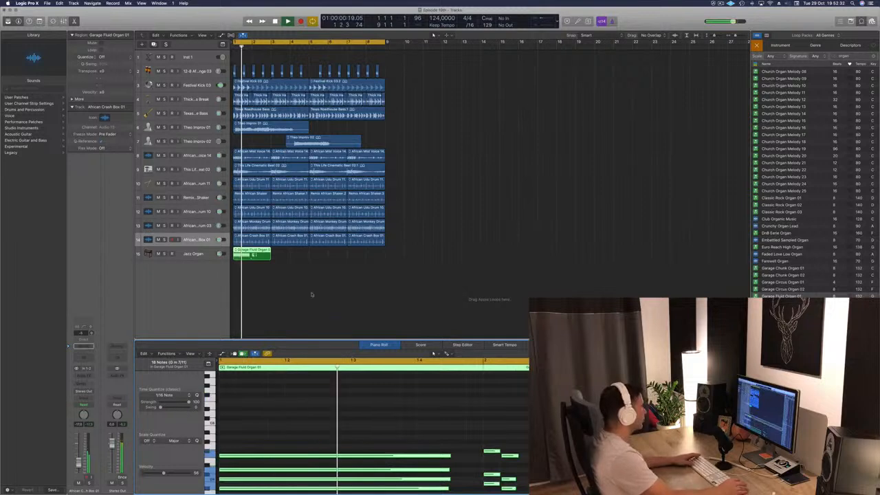
{"action": "left_click", "coordinate": [312, 294]}
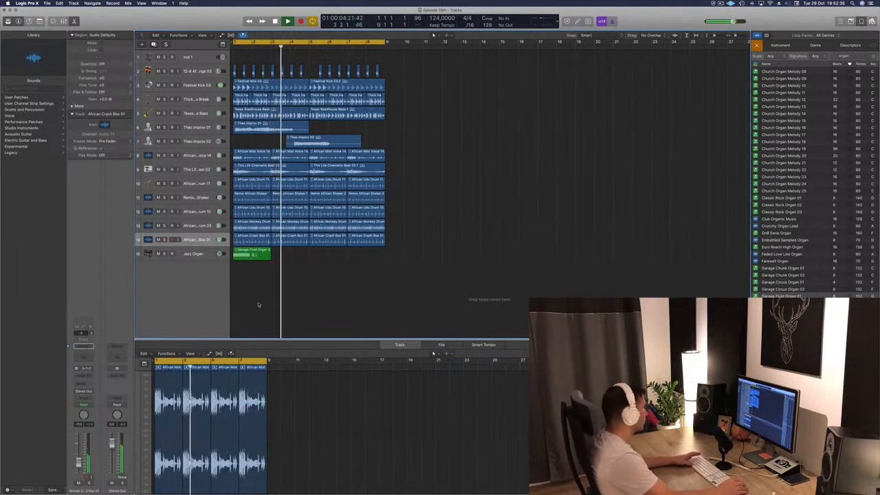
{"action": "left_click", "coordinate": [254, 257]}
{"action": "key", "text": "Delete"}
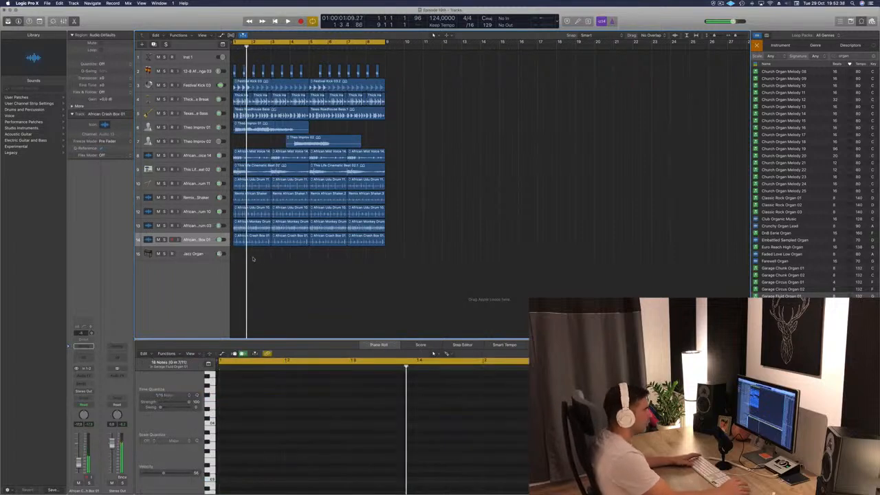
Step: Audition Garage Mover Organ 01 and House Dirty Organ 01 and 02 against the beat, restarting playback from the beginning
{"action": "scroll", "coordinate": [797, 289], "scroll_direction": "down", "scroll_amount": 4}
{"action": "left_click", "coordinate": [791, 279]}
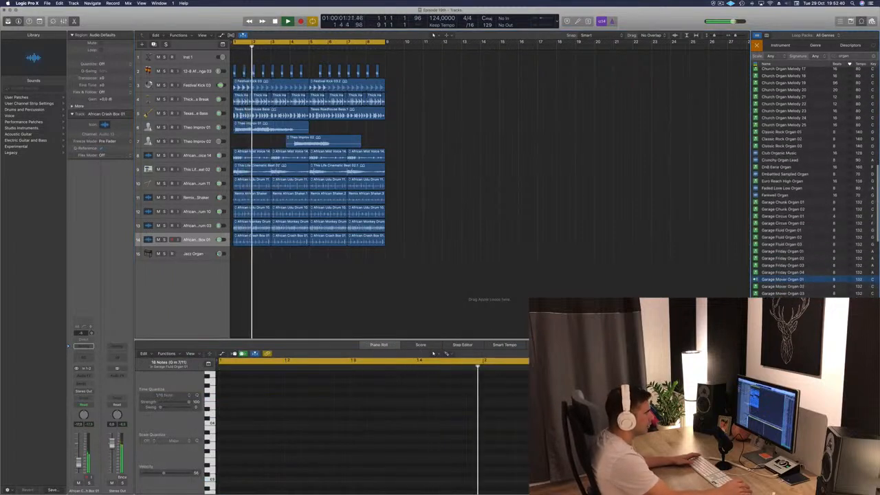
{"action": "key", "text": "Return"}
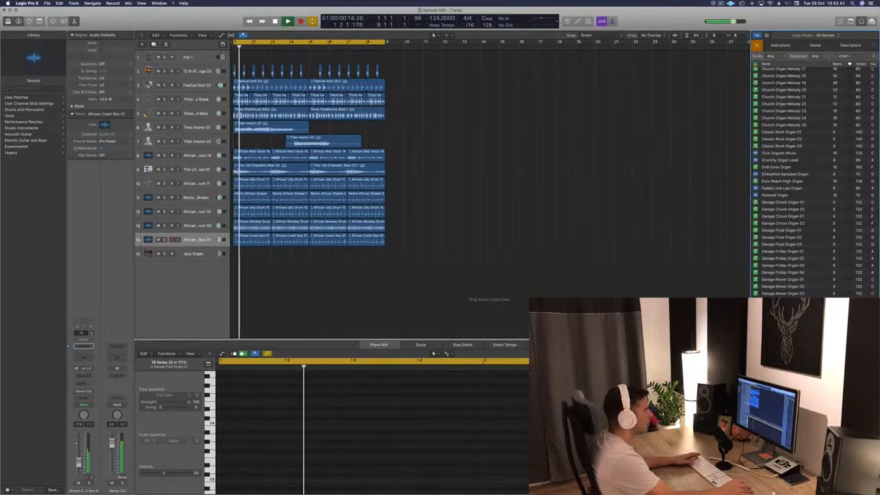
{"action": "scroll", "coordinate": [811, 206], "scroll_direction": "down", "scroll_amount": 3}
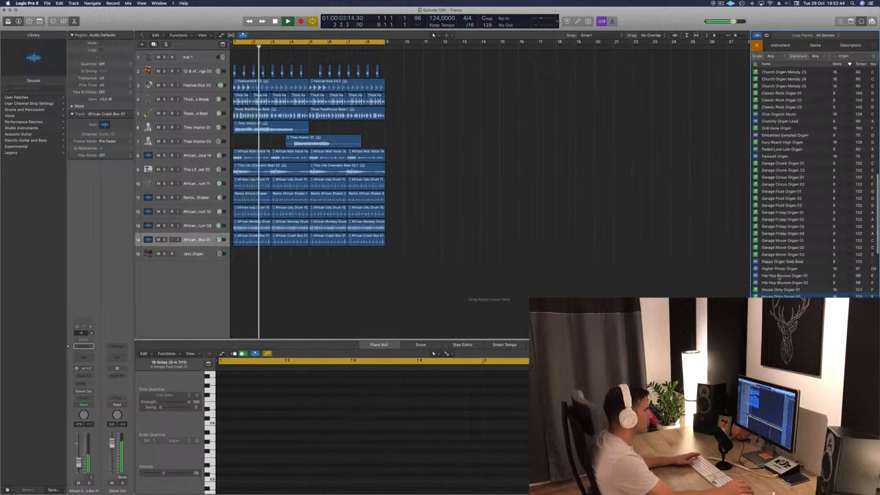
{"action": "left_click", "coordinate": [781, 289]}
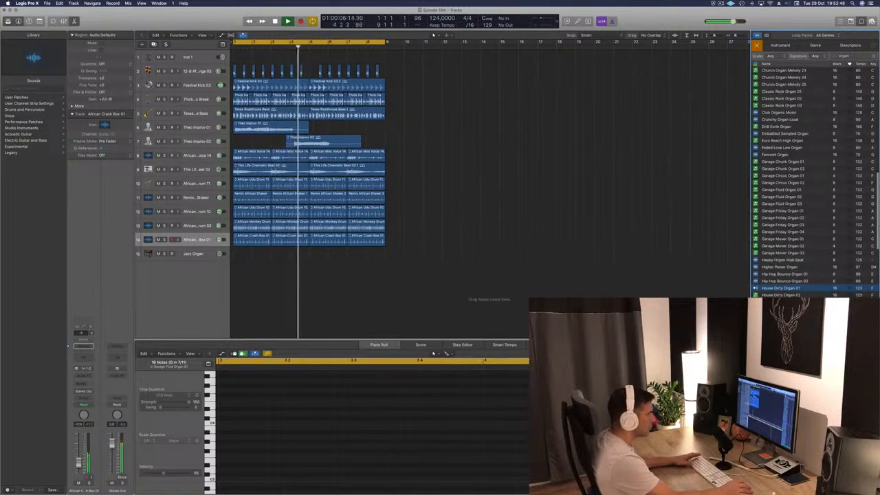
{"action": "key", "text": "Return"}
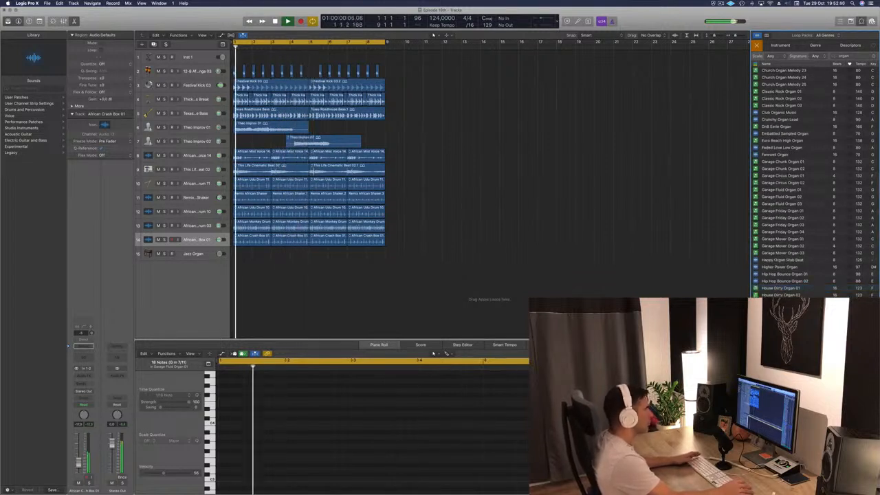
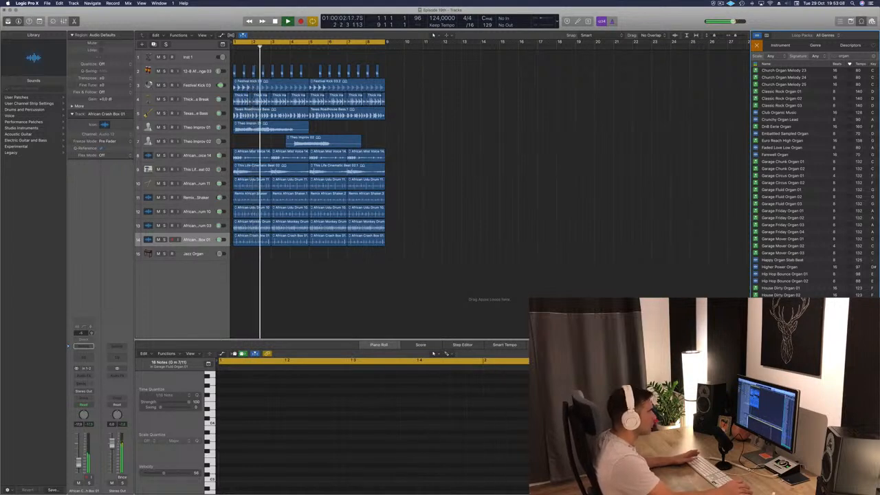
Step: Place the House Searing Organ 05 loop at bar 1 on the empty organ track and play it with the beat
{"action": "left_click_drag", "start_coordinate": [781, 358], "coordinate": [233, 260]}
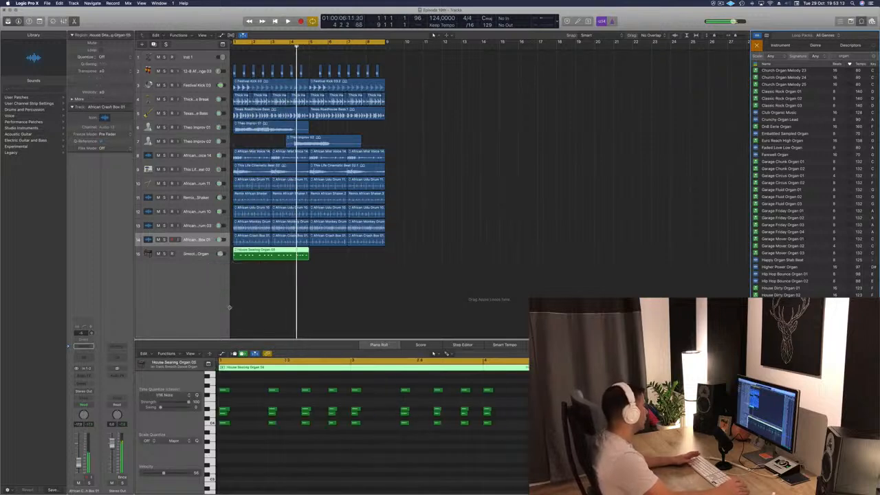
{"action": "left_click", "coordinate": [194, 253]}
{"action": "key", "text": "space"}
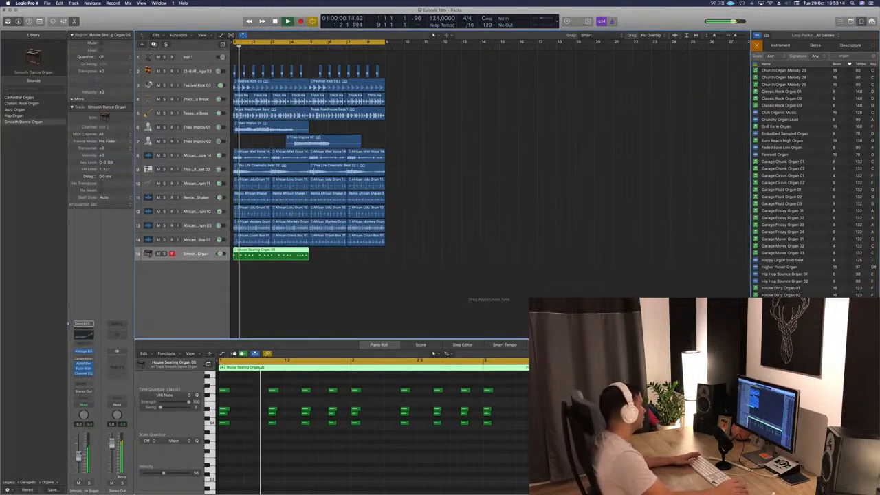
Step: Transpose all notes of the House Searing Organ 05 region down by octave and replay the beat from the start
{"action": "left_click", "coordinate": [318, 452]}
{"action": "key", "text": "super+a"}
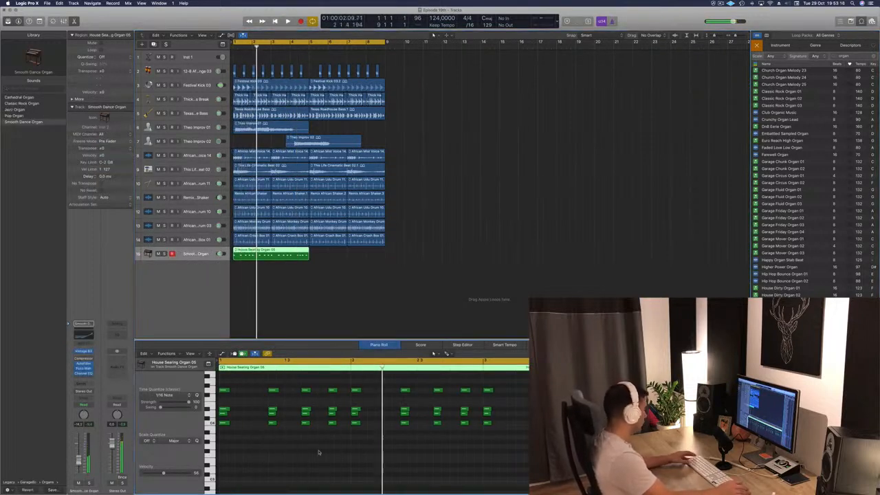
{"action": "key", "text": "alt+shift+Down"}
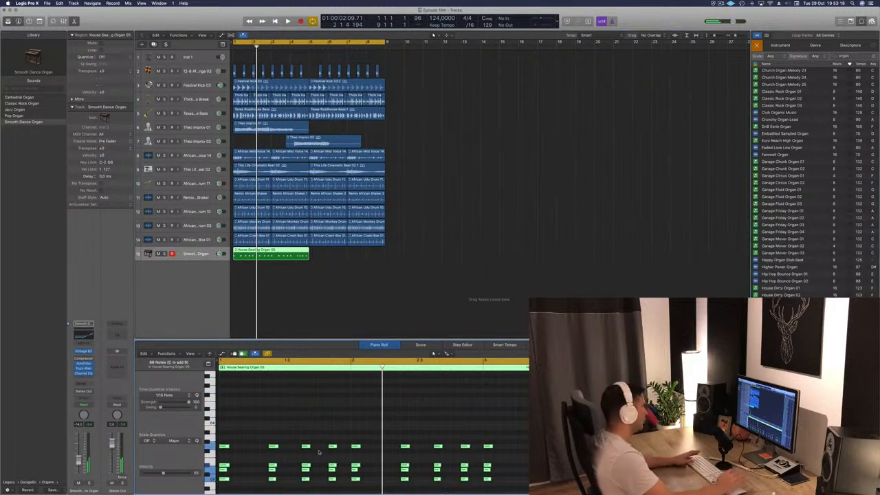
{"action": "key", "text": "space"}
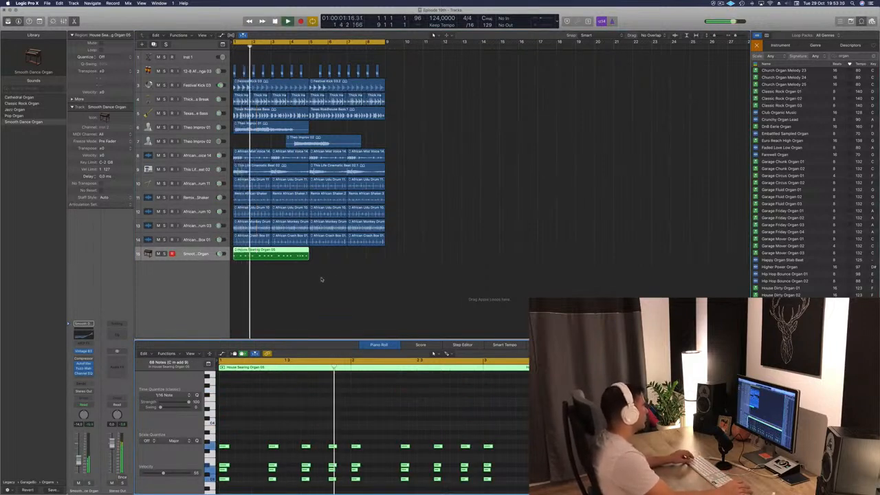
{"action": "scroll", "coordinate": [332, 418], "scroll_direction": "down", "scroll_amount": 5}
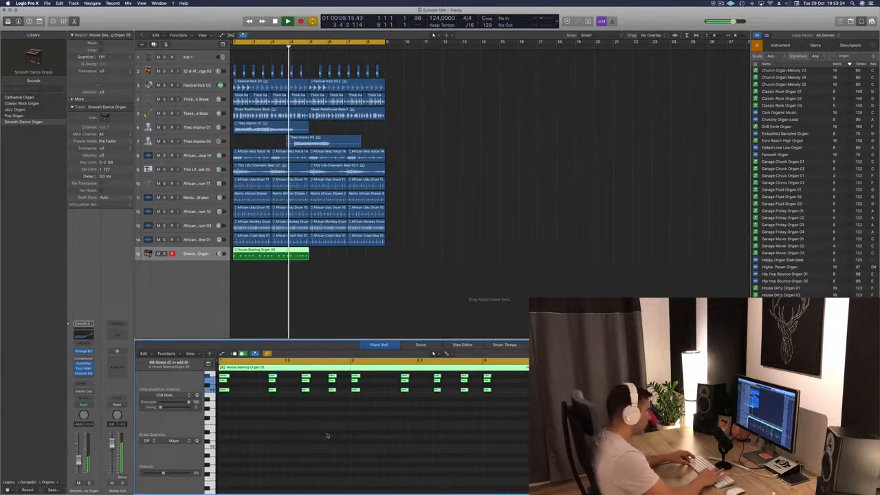
{"action": "scroll", "coordinate": [328, 435], "scroll_direction": "up", "scroll_amount": 3}
{"action": "key", "text": "Return"}
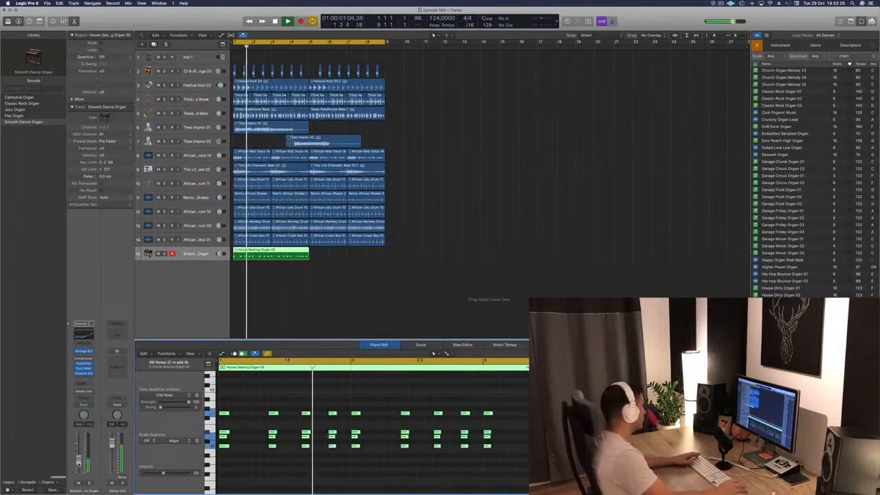
Step: Adjust the Smooth Dance Organ track's volume and transpose the House Searing Organ 05 notes up an octave
{"action": "left_click_drag", "start_coordinate": [79, 459], "coordinate": [78, 460]}
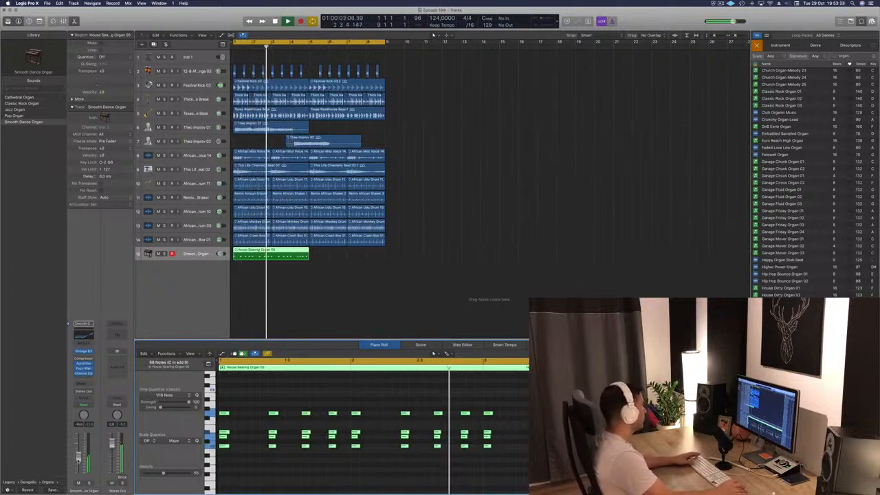
{"action": "scroll", "coordinate": [233, 412], "scroll_direction": "down", "scroll_amount": 4}
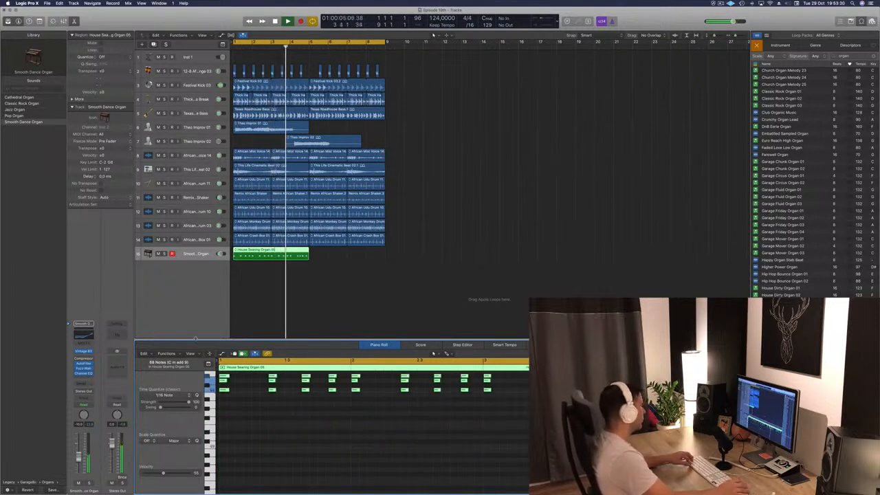
{"action": "key", "text": "alt+shift+Up"}
{"action": "key", "text": "Return"}
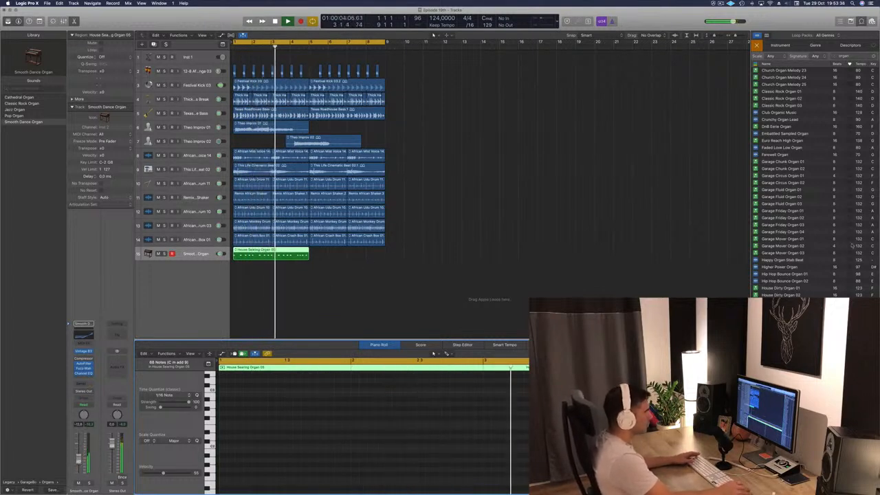
Step: Mute the Smooth Dance Organ track and audition the Island Reggae Organ 01, 02 and 03 loops against the song
{"action": "scroll", "coordinate": [808, 285], "scroll_direction": "down", "scroll_amount": 5}
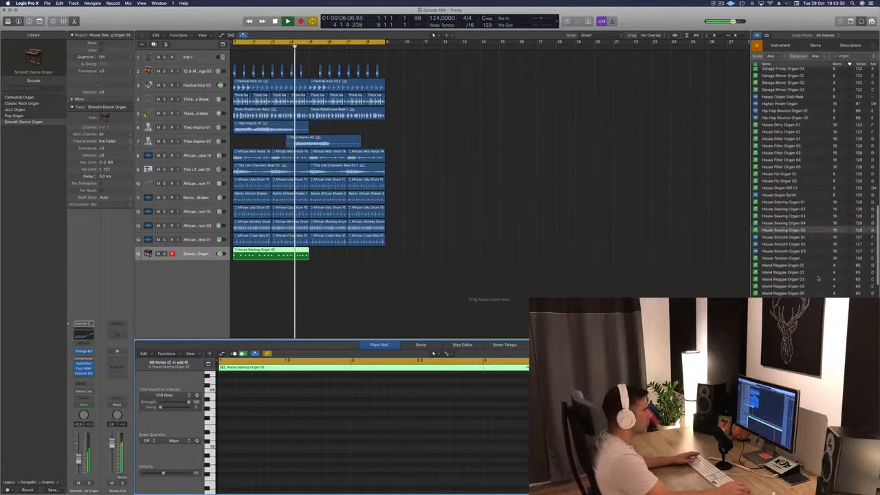
{"action": "scroll", "coordinate": [817, 279], "scroll_direction": "down", "scroll_amount": 1}
{"action": "left_click", "coordinate": [784, 256]}
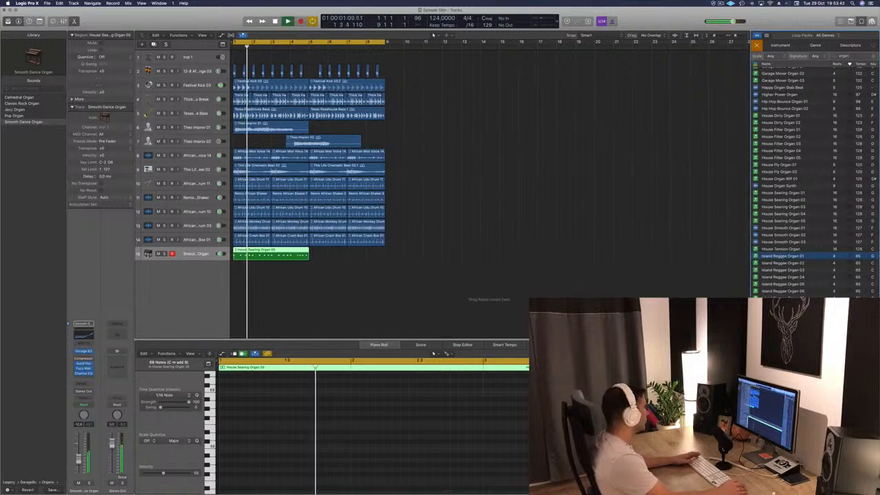
{"action": "left_click", "coordinate": [159, 254]}
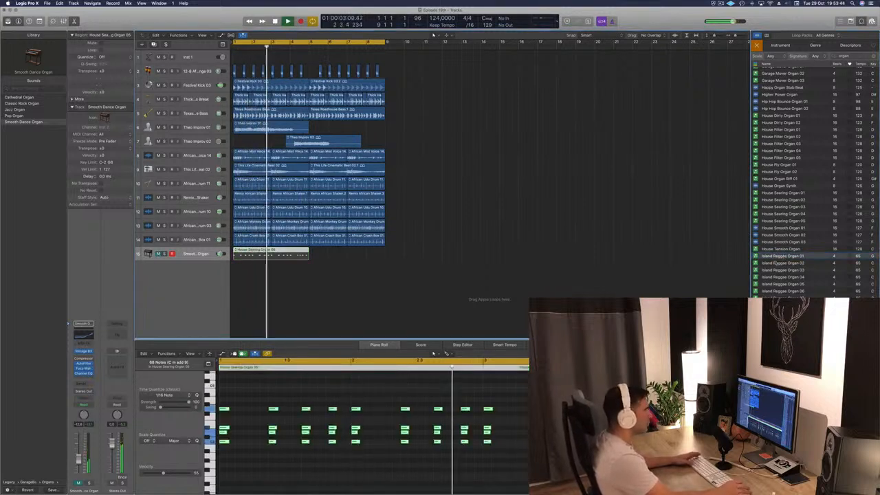
{"action": "left_click", "coordinate": [780, 263]}
{"action": "key", "text": "space"}
{"action": "key", "text": "space"}
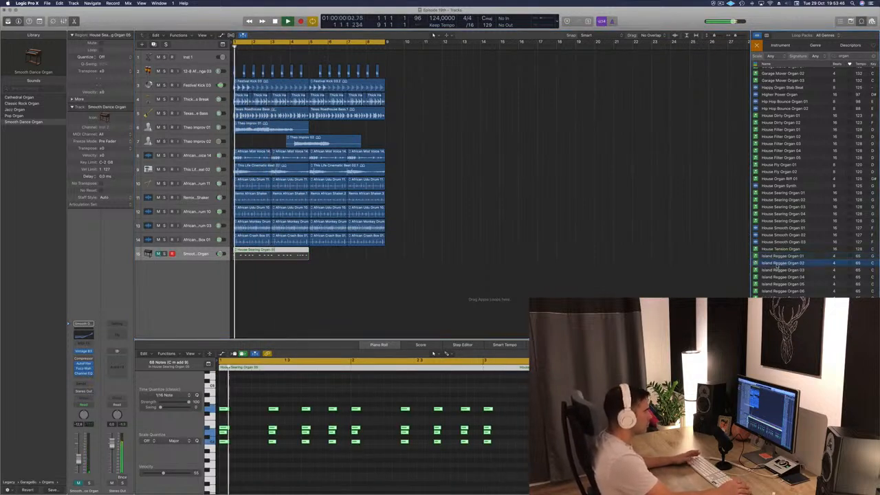
{"action": "left_click", "coordinate": [780, 271]}
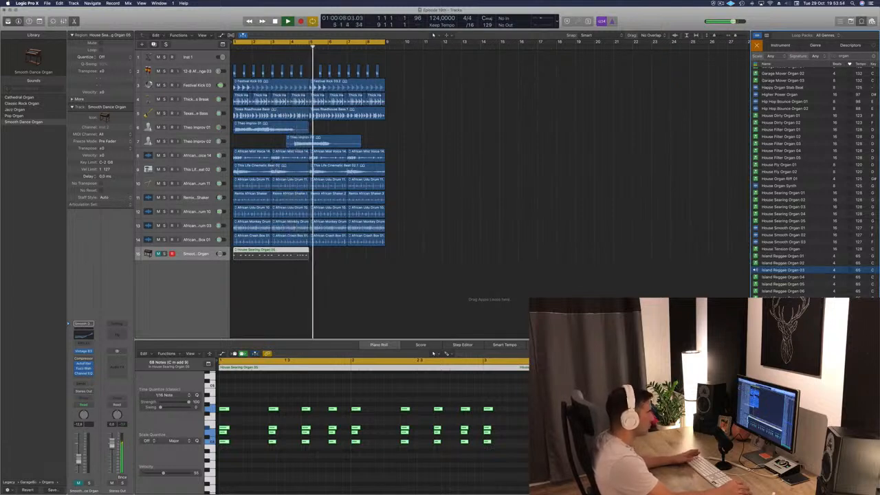
Step: Audition Kingdom Church Organ 01 and further organ loops down the results while the song plays
{"action": "scroll", "coordinate": [820, 290], "scroll_direction": "down", "scroll_amount": 7}
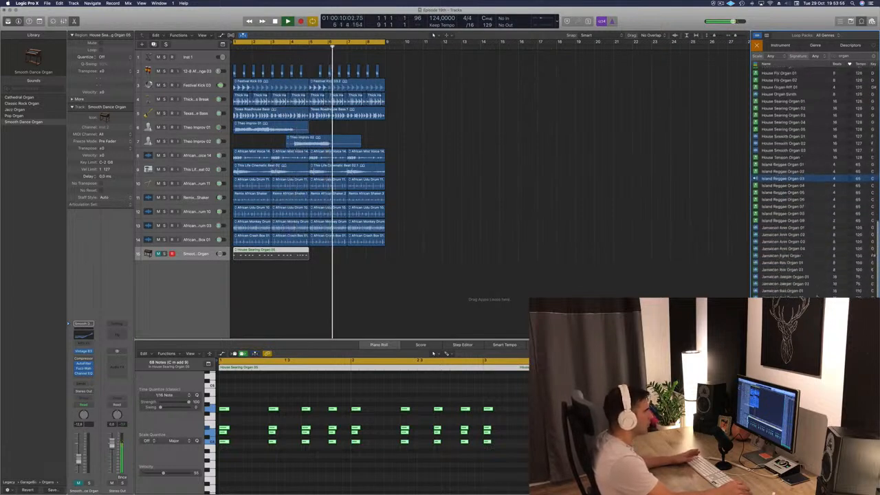
{"action": "left_click", "coordinate": [779, 288]}
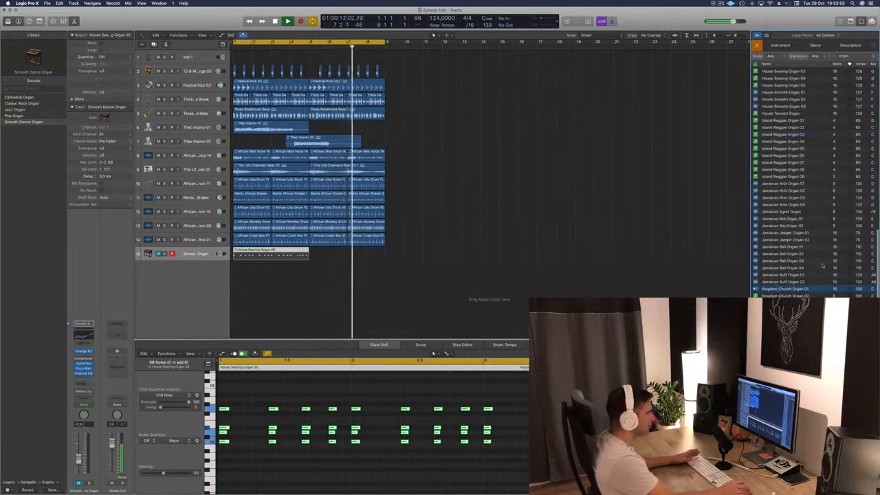
{"action": "scroll", "coordinate": [822, 265], "scroll_direction": "down", "scroll_amount": 3}
{"action": "scroll", "coordinate": [839, 264], "scroll_direction": "down", "scroll_amount": 2}
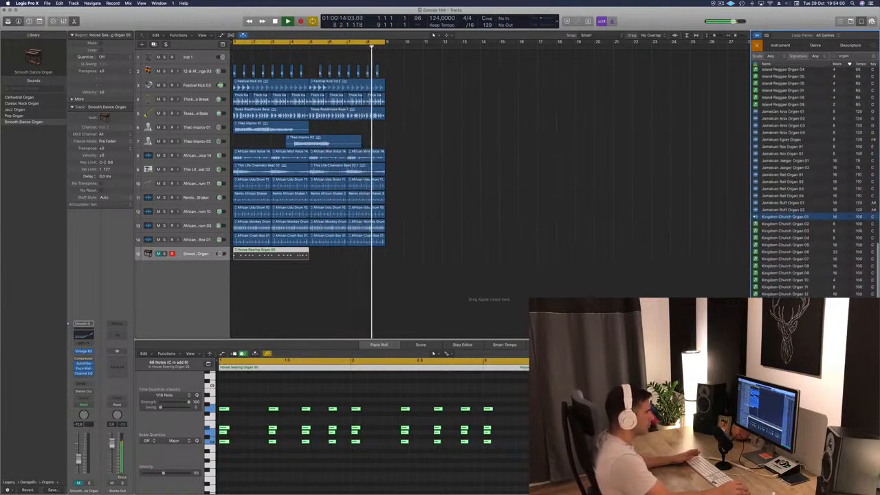
{"action": "scroll", "coordinate": [824, 265], "scroll_direction": "down", "scroll_amount": 3}
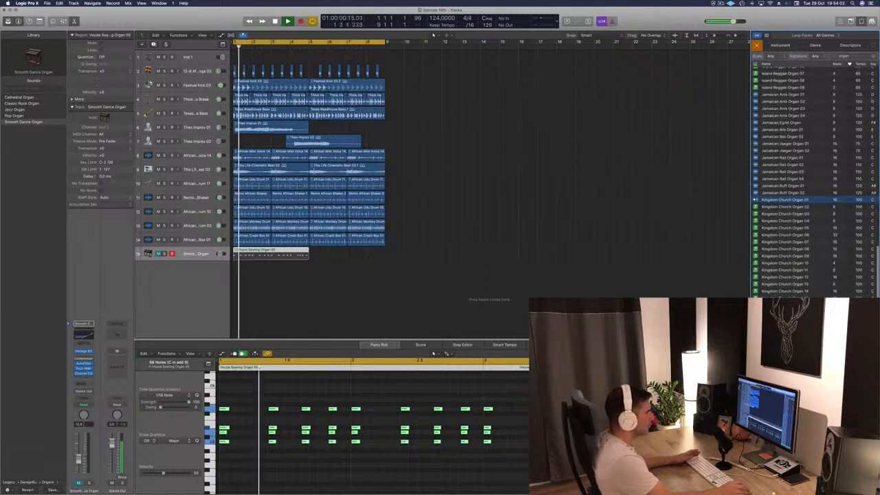
{"action": "scroll", "coordinate": [797, 285], "scroll_direction": "down", "scroll_amount": 15}
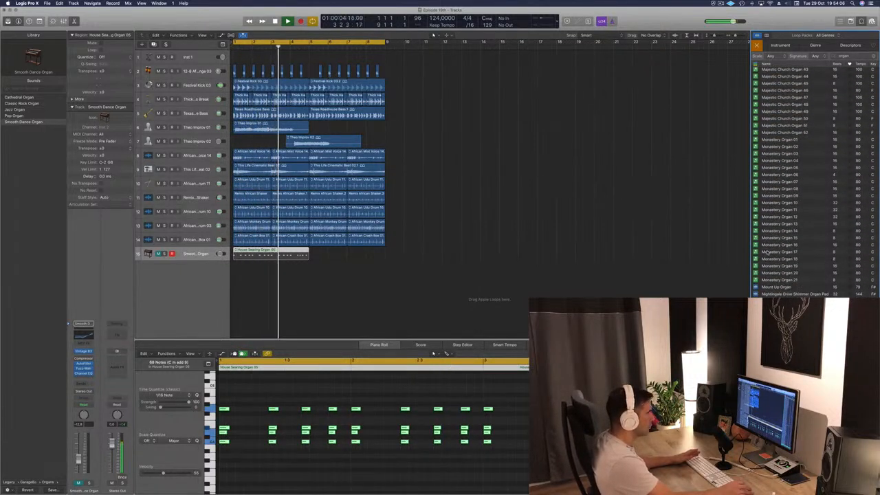
{"action": "scroll", "coordinate": [821, 268], "scroll_direction": "down", "scroll_amount": 1}
{"action": "left_click", "coordinate": [779, 279]}
{"action": "scroll", "coordinate": [778, 275], "scroll_direction": "down", "scroll_amount": 4}
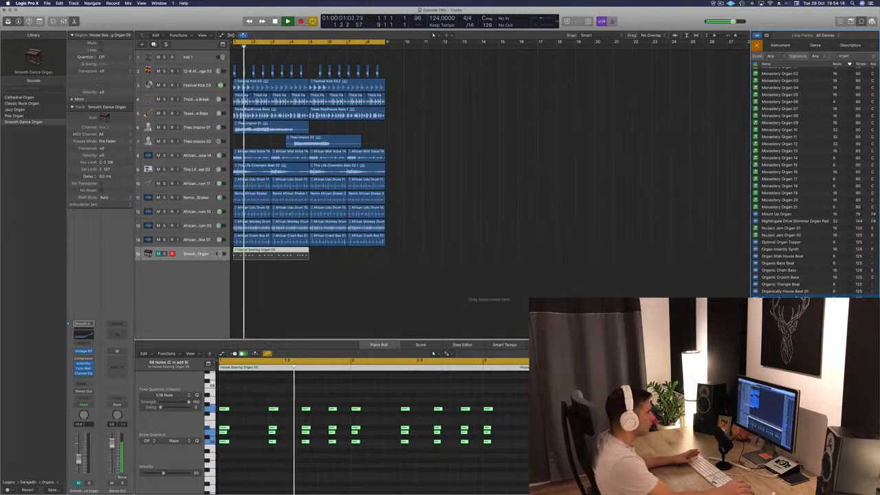
Step: Try the Organically House Beat 02 loop soloed on a new track at bar 1, and delete its region
{"action": "left_click_drag", "start_coordinate": [784, 298], "coordinate": [235, 301]}
{"action": "key", "text": "space"}
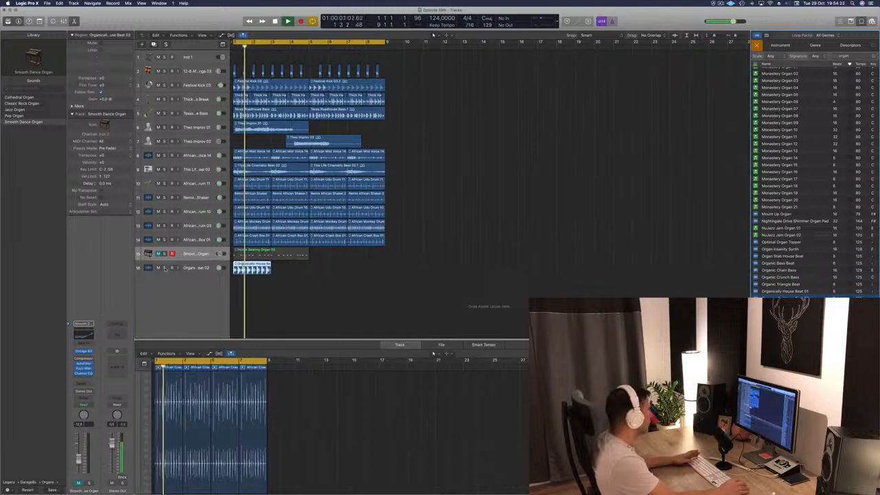
{"action": "key", "text": "s"}
{"action": "left_click", "coordinate": [182, 267]}
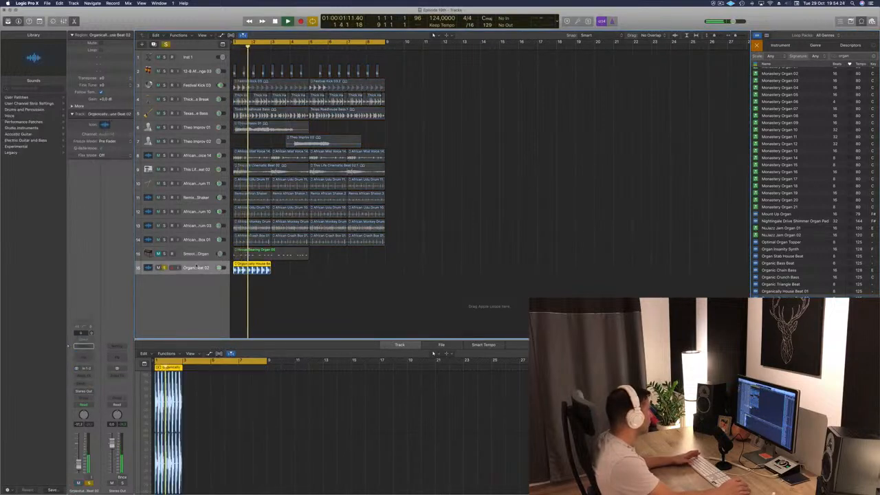
{"action": "left_click", "coordinate": [164, 267]}
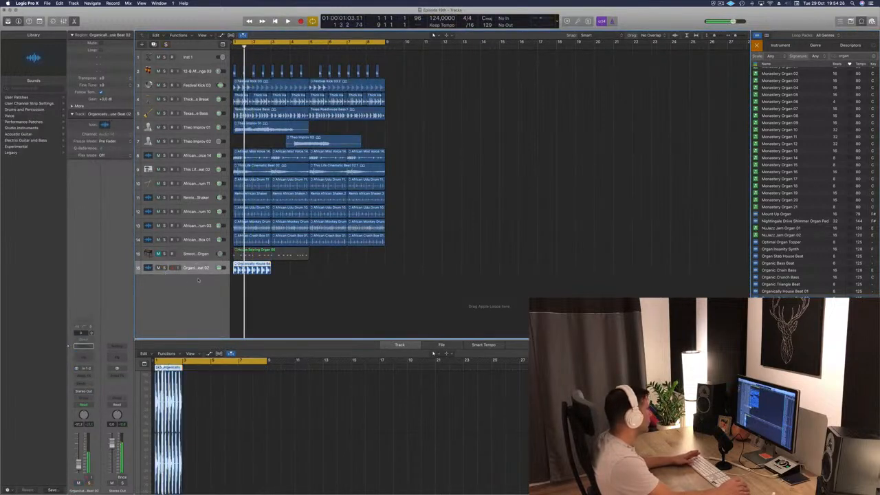
{"action": "key", "text": "Delete"}
{"action": "key", "text": "space"}
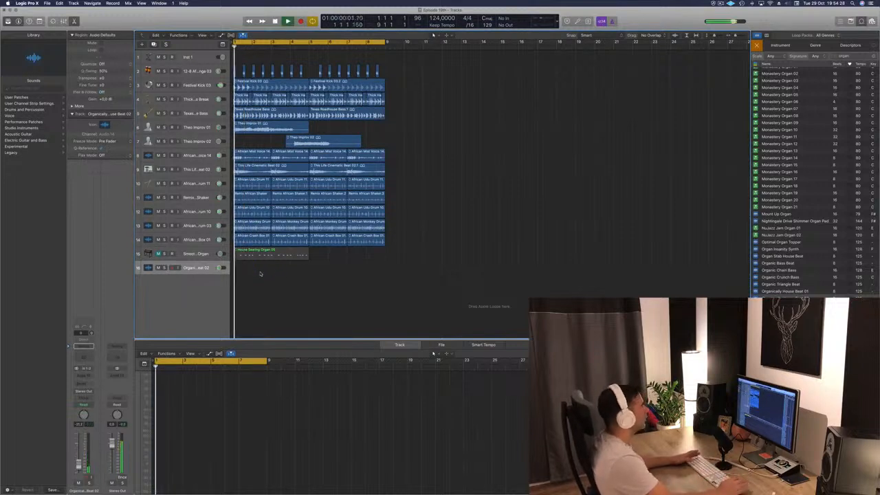
Step: Audition the Remix Cherry Organ loop, place it at bar 1 on track 16, and play it with the song
{"action": "scroll", "coordinate": [783, 293], "scroll_direction": "down", "scroll_amount": 3}
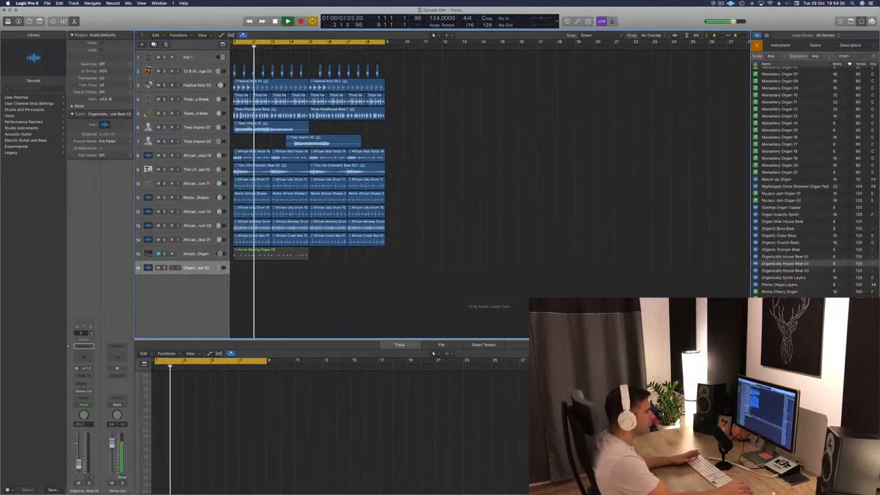
{"action": "left_click", "coordinate": [780, 291]}
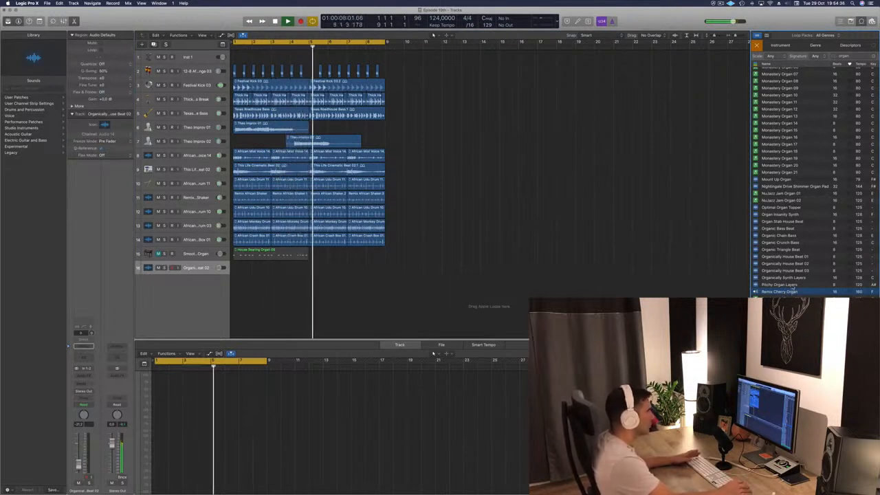
{"action": "left_click_drag", "start_coordinate": [780, 292], "coordinate": [238, 269]}
{"action": "key", "text": "Return"}
{"action": "key", "text": "space"}
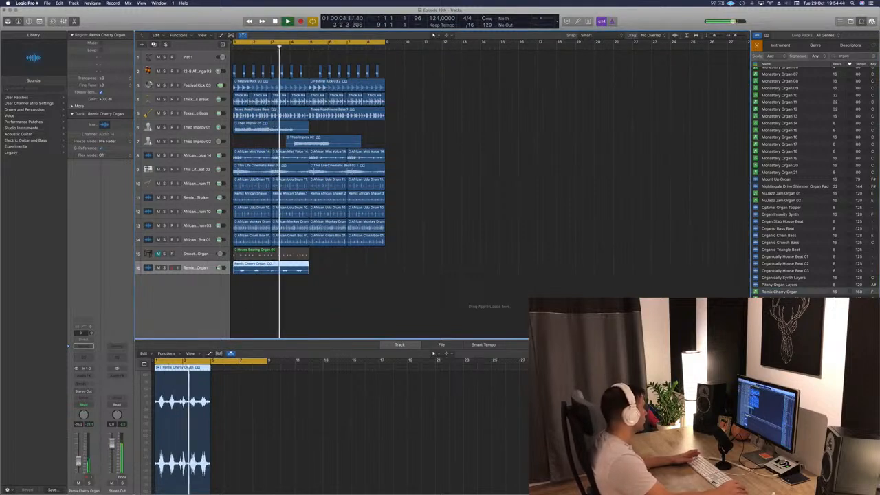
Step: Delete the House Searing Organ 05 region and copy the Remix Cherry Organ region to bar 5
{"action": "left_click", "coordinate": [196, 253]}
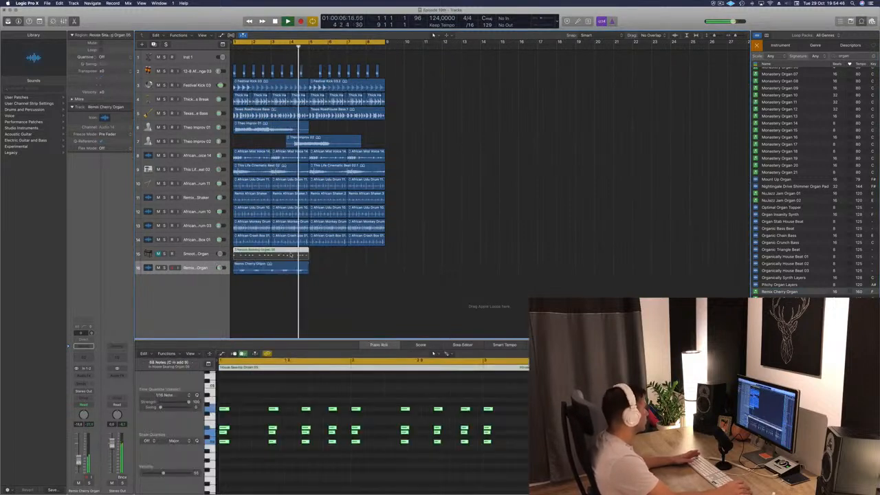
{"action": "key", "text": "Delete"}
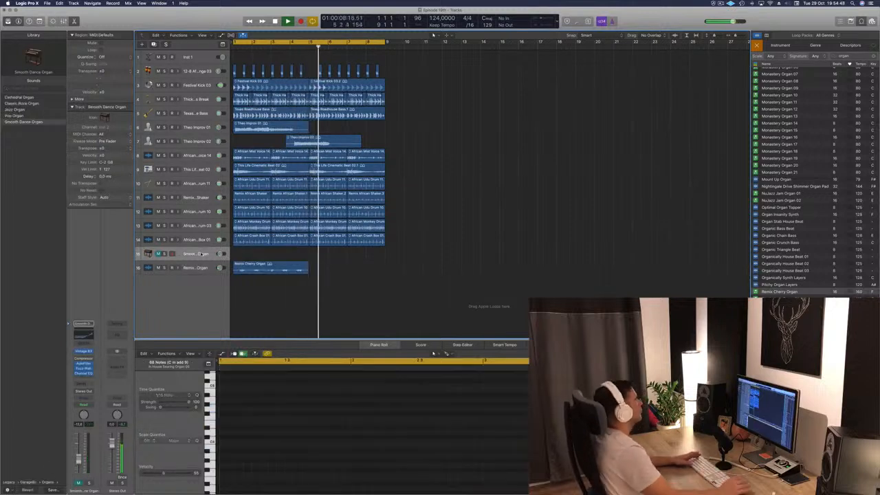
{"action": "left_click", "coordinate": [267, 268]}
{"action": "key", "text": "Return"}
{"action": "left_click_drag", "start_coordinate": [266, 268], "coordinate": [342, 268]}
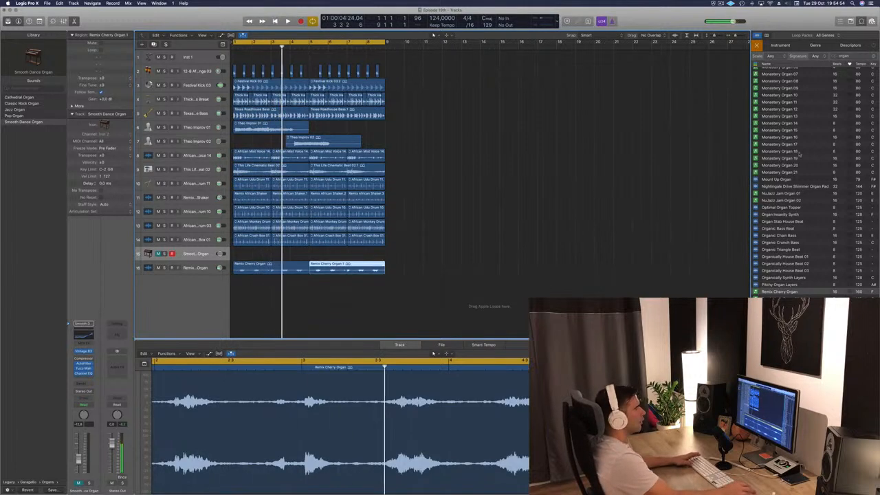
Step: Search the loop library for "hi hat" in place of the organ search
{"action": "scroll", "coordinate": [876, 77], "scroll_direction": "up", "scroll_amount": 15}
{"action": "scroll", "coordinate": [876, 77], "scroll_direction": "up", "scroll_amount": 8}
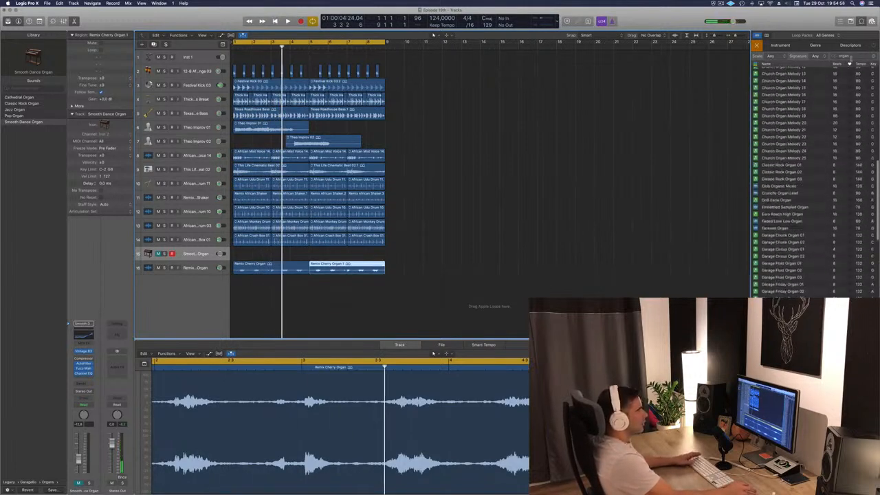
{"action": "left_click_drag", "start_coordinate": [853, 57], "coordinate": [823, 57]}
{"action": "type", "text": "h"}
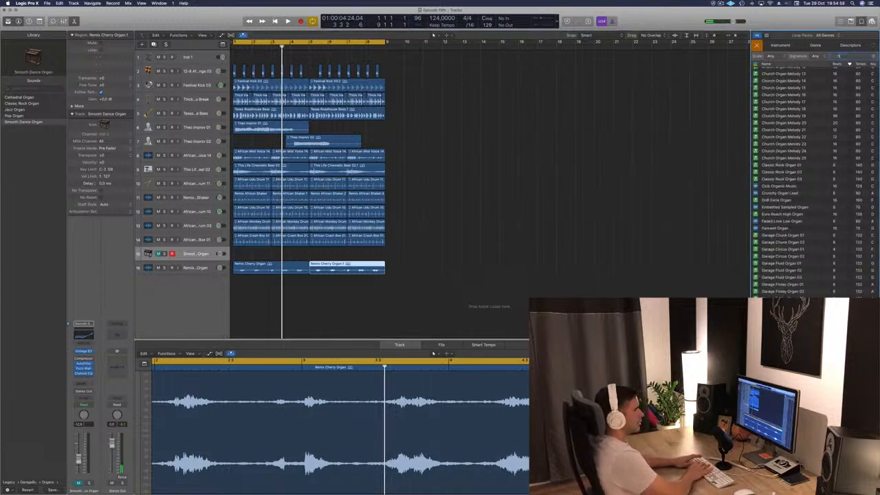
{"action": "type", "text": "i"}
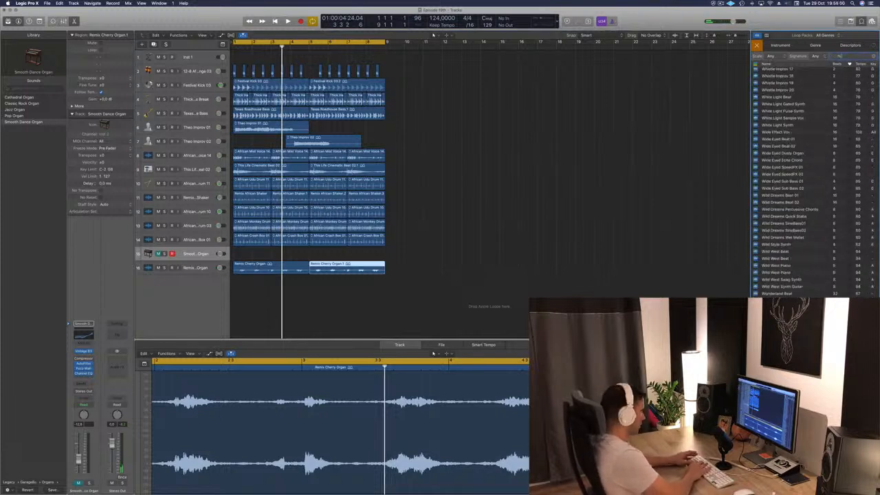
{"action": "type", "text": " hat"}
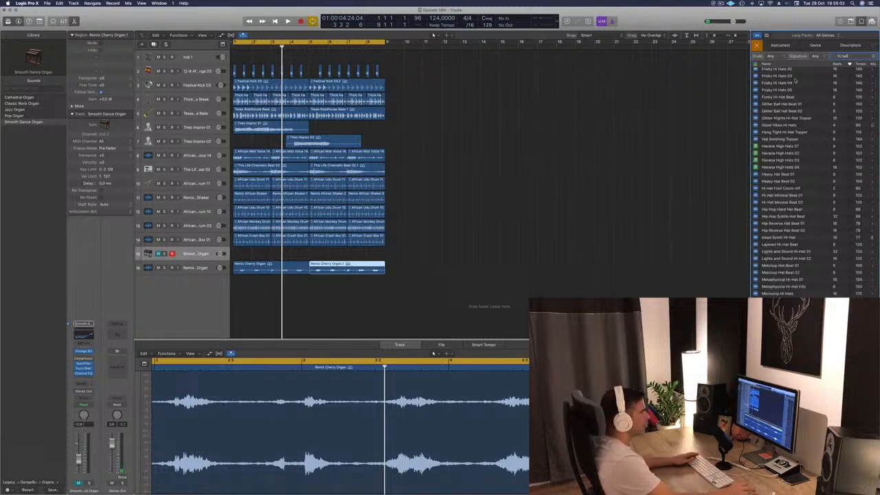
Step: Audition the Frisky Hi Hats 01 loop and place it on a new track at bar 1
{"action": "scroll", "coordinate": [791, 90], "scroll_direction": "up", "scroll_amount": 3}
{"action": "left_click", "coordinate": [781, 102]}
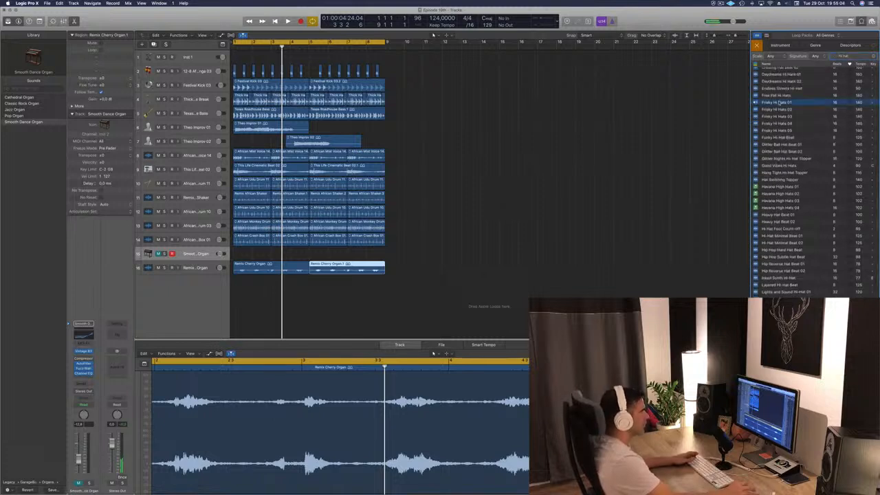
{"action": "left_click_drag", "start_coordinate": [678, 203], "coordinate": [231, 292]}
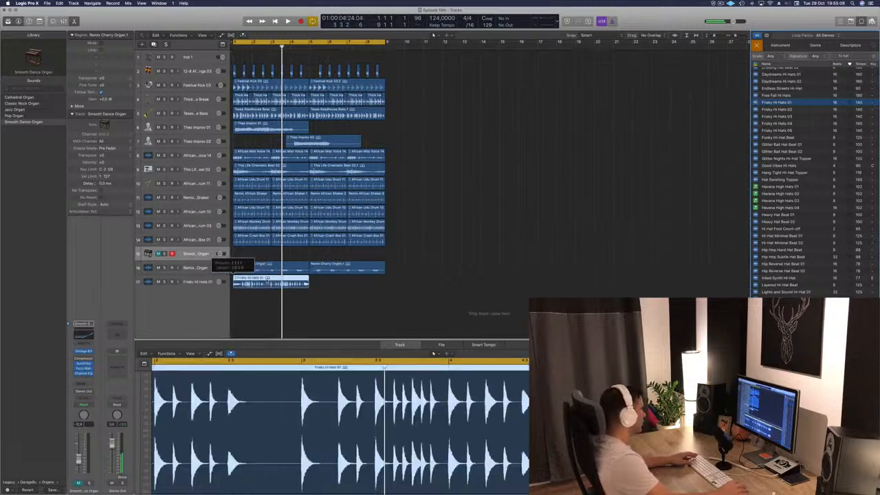
Step: Split the Frisky Hi Hats 01 region at bar 2 and select its first part in the arrangement
{"action": "scroll", "coordinate": [224, 407], "scroll_direction": "up", "scroll_amount": 2}
{"action": "scroll", "coordinate": [226, 406], "scroll_direction": "left", "scroll_amount": 5}
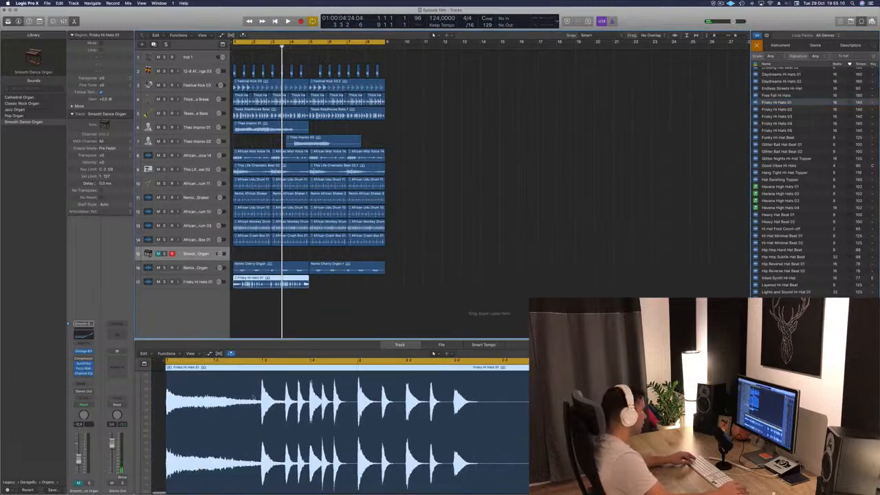
{"action": "left_click", "coordinate": [347, 395]}
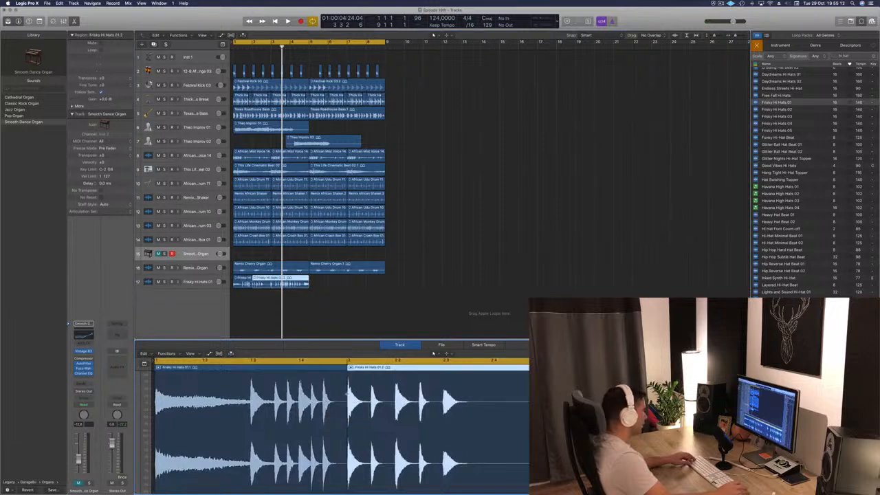
{"action": "key", "text": "x"}
{"action": "left_click", "coordinate": [353, 265]}
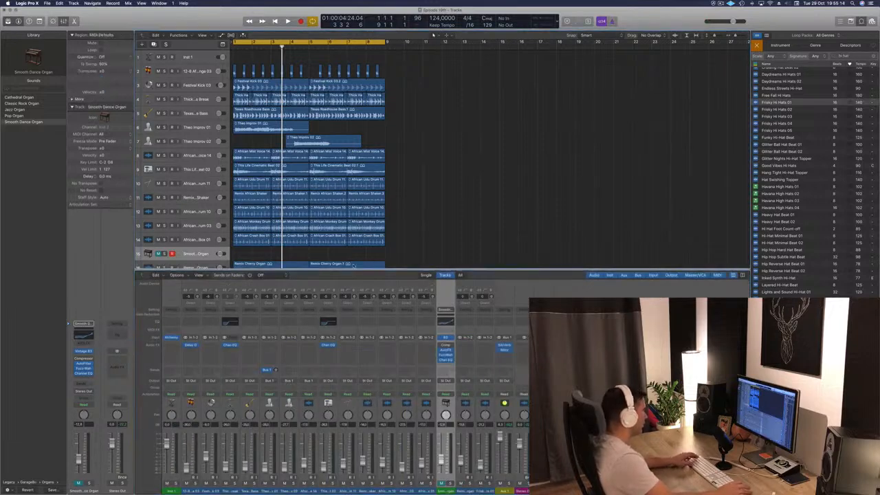
{"action": "key", "text": "x"}
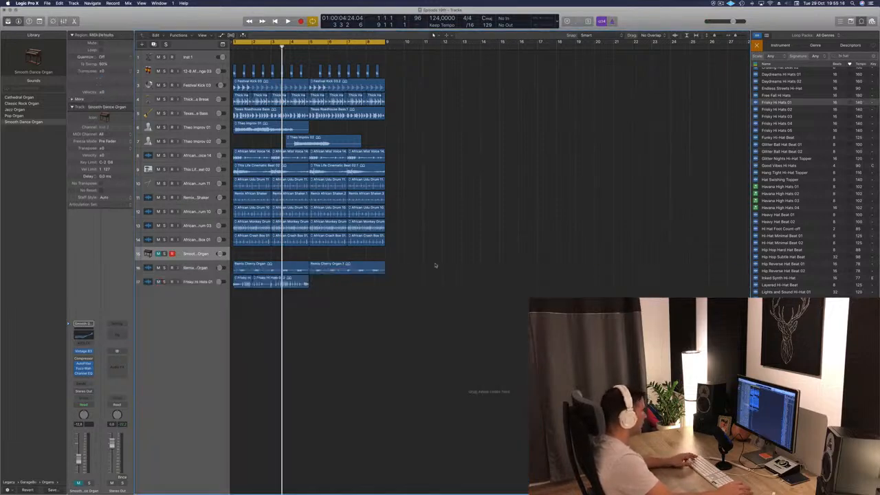
{"action": "left_click", "coordinate": [255, 283]}
{"action": "left_click", "coordinate": [248, 283]}
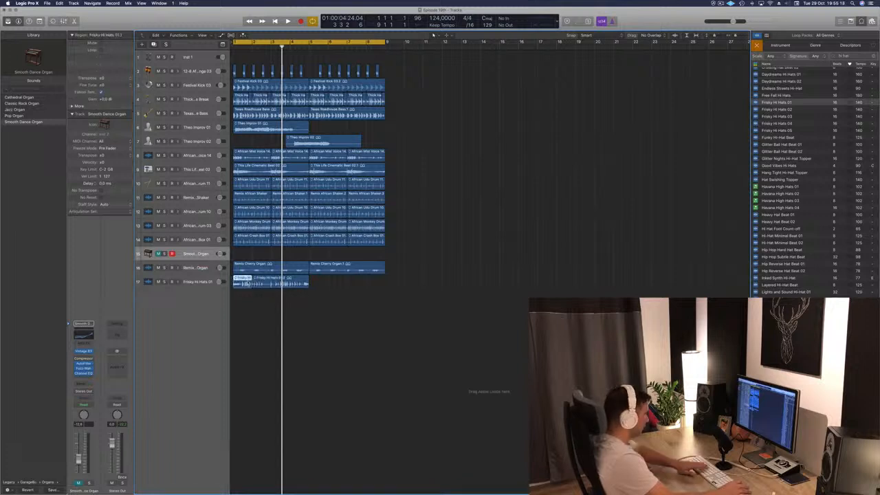
Step: Delete the first Frisky Hi Hats 01 part and cut the remaining region down to its opening hit
{"action": "key", "text": "BackSpace"}
{"action": "left_click", "coordinate": [266, 283]}
{"action": "key", "text": "e"}
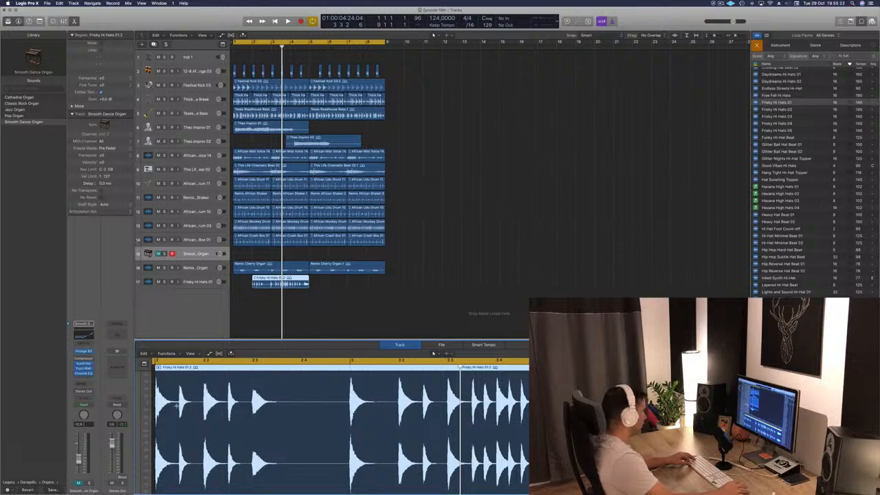
{"action": "key", "text": "BackSpace"}
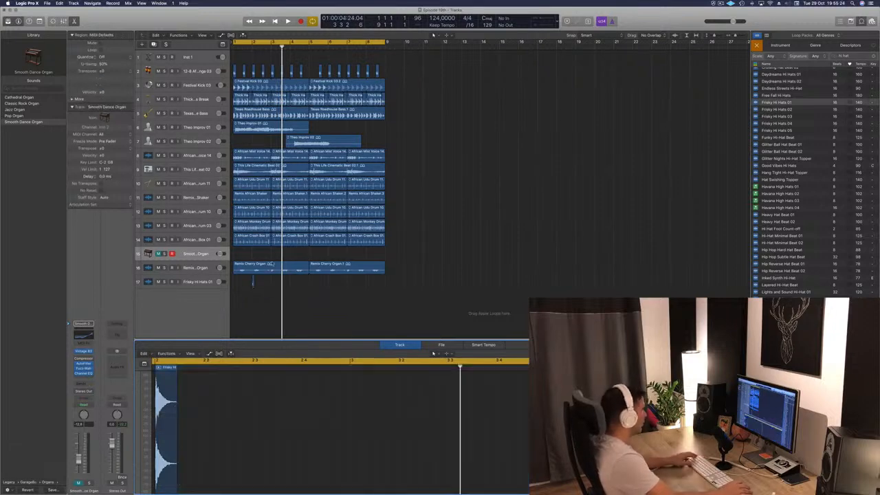
Step: Move the single hi-hat hit to beat 2 of bar 1 and play the arrangement to check its timing
{"action": "left_click_drag", "start_coordinate": [253, 283], "coordinate": [238, 283]}
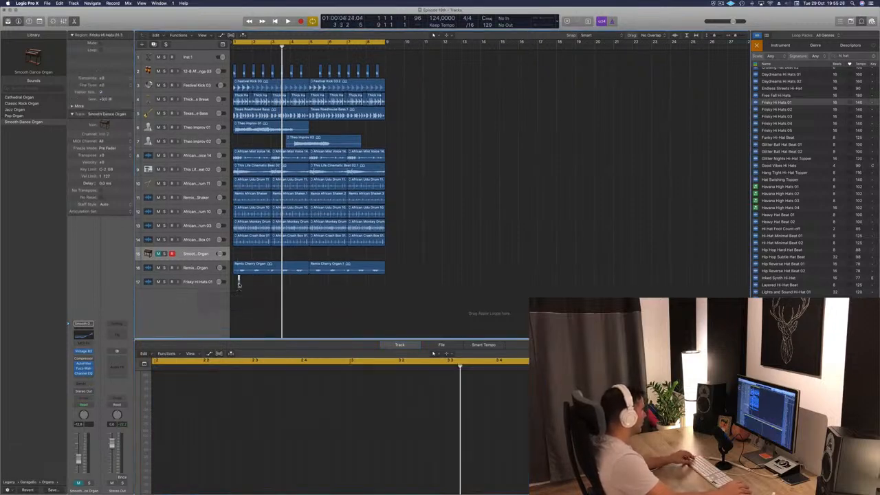
{"action": "key", "text": "super+Right"}
{"action": "key", "text": "super+Right"}
{"action": "key", "text": "super+Right"}
{"action": "key", "text": "super+Right"}
{"action": "key", "text": "super+Right"}
{"action": "key", "text": "super+Right"}
{"action": "scroll", "coordinate": [281, 291], "scroll_direction": "left", "scroll_amount": 2}
{"action": "key", "text": "space"}
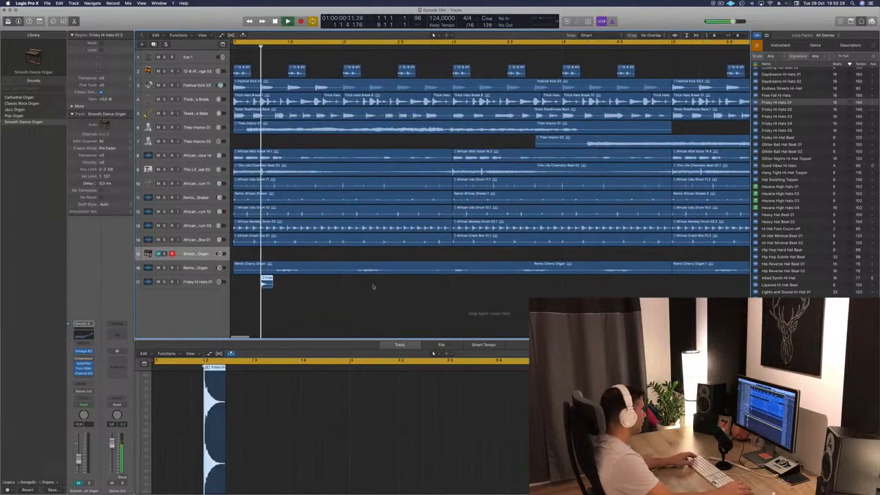
{"action": "key", "text": "space"}
{"action": "key", "text": "space"}
Step: Raise the Frisky Hi Hats 01 track's volume to about -4.9 dB and play the arrangement again
{"action": "left_click", "coordinate": [201, 283]}
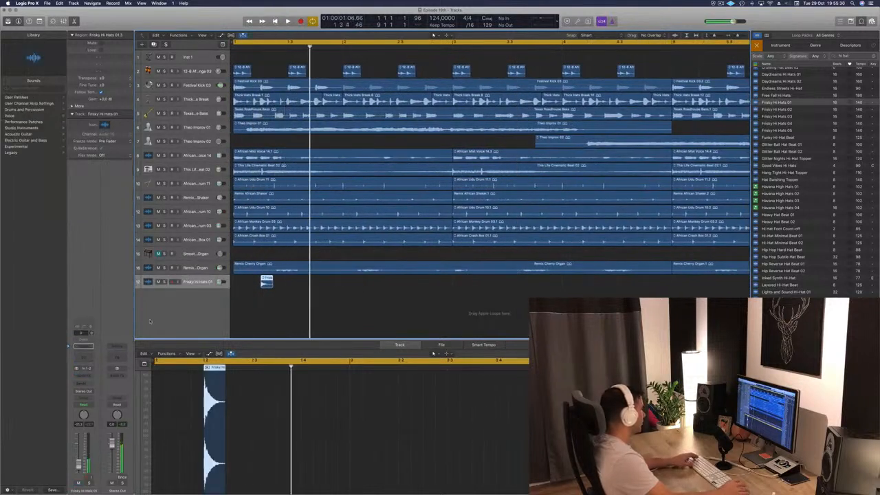
{"action": "key", "text": "space"}
{"action": "key", "text": "space"}
{"action": "left_click_drag", "start_coordinate": [78, 465], "coordinate": [78, 451]}
{"action": "key", "text": "space"}
{"action": "key", "text": "space"}
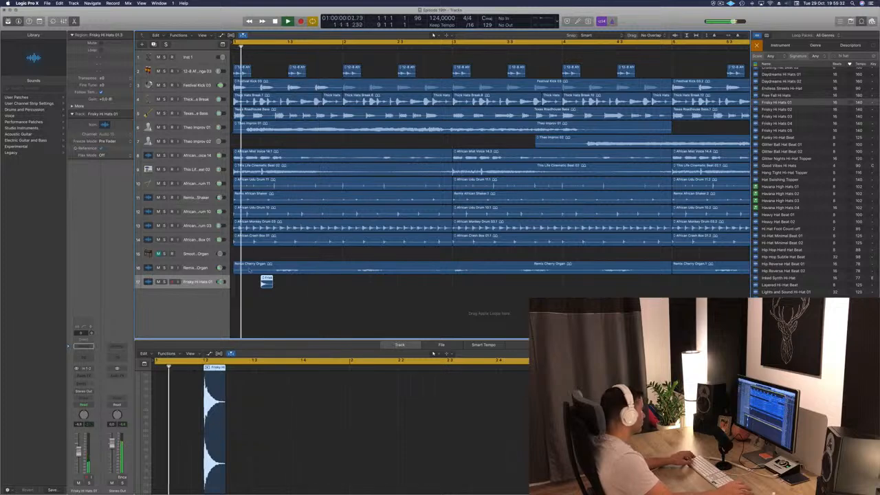
Step: Place the hi-hat hit on each of the four offbeats of bar 1 and play the result
{"action": "key", "text": "super+Right"}
{"action": "key", "text": "super+Right"}
{"action": "key", "text": "super+Right"}
{"action": "scroll", "coordinate": [314, 299], "scroll_direction": "left", "scroll_amount": 2}
{"action": "key", "text": "space"}
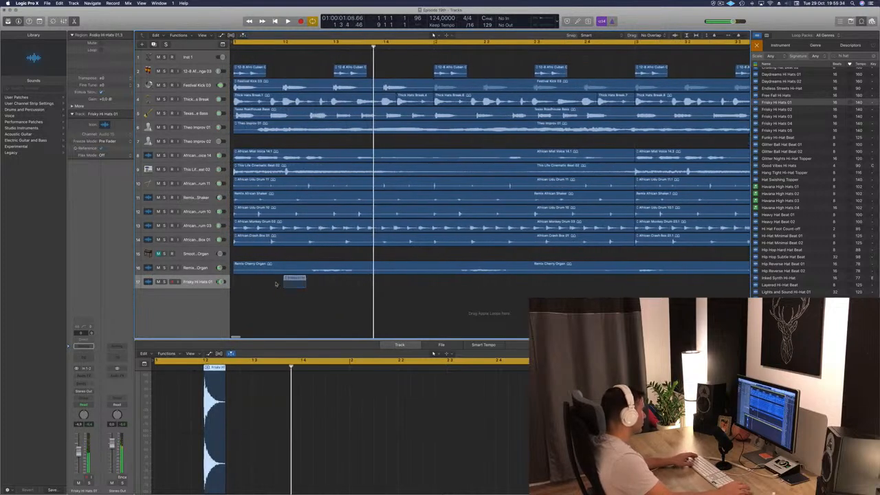
{"action": "mouse_move", "coordinate": [290, 283]}
{"action": "left_mouse_down"}
{"action": "mouse_move", "coordinate": [259, 282]}
{"action": "mouse_move", "coordinate": [328, 283]}
{"action": "mouse_move", "coordinate": [257, 282]}
{"action": "mouse_move", "coordinate": [305, 283]}
{"action": "left_mouse_up"}
{"action": "key", "text": "space"}
{"action": "key", "text": "space"}
{"action": "key", "text": "space"}
Step: Copy the four hi-hat hits of bar 1 into bar 2 and adjust the copies' position
{"action": "key", "text": "super+Left"}
{"action": "key", "text": "super+Left"}
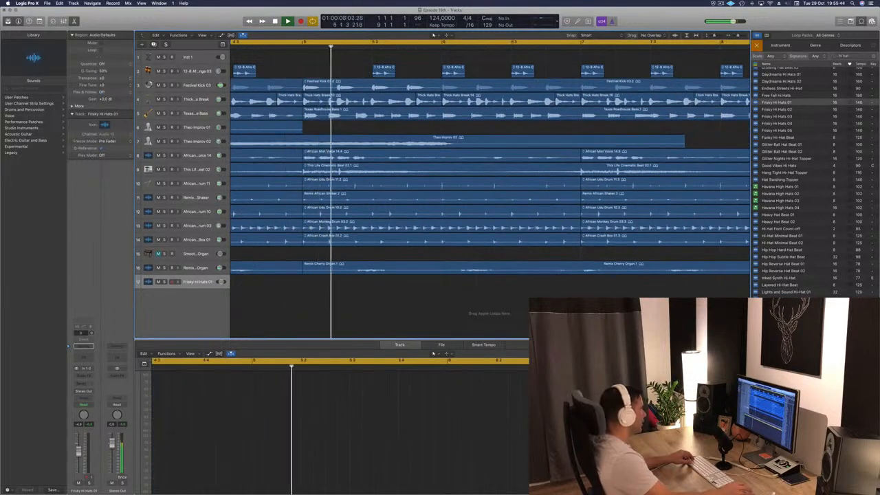
{"action": "key", "text": "super+Left"}
{"action": "key", "text": "super+Left"}
{"action": "scroll", "coordinate": [267, 314], "scroll_direction": "left", "scroll_amount": 5}
{"action": "key", "text": "super+Left"}
{"action": "key", "text": "super+Left"}
{"action": "key", "text": "super+Left"}
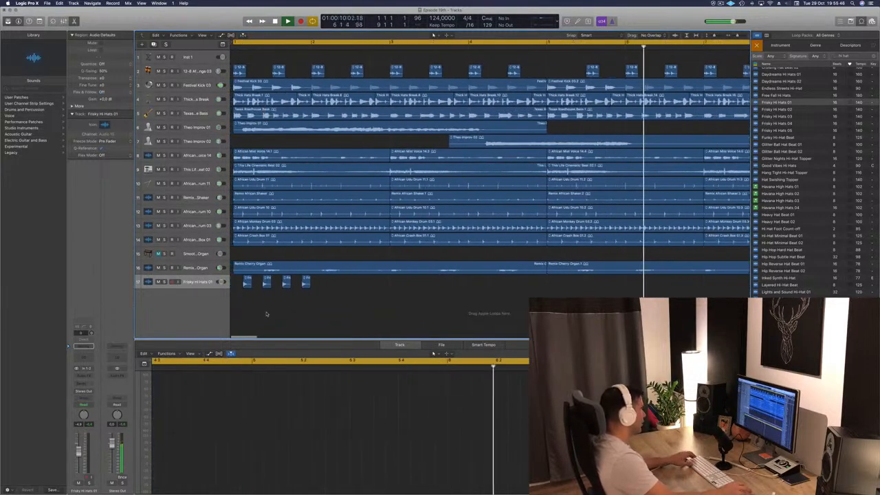
{"action": "key", "text": "space"}
{"action": "left_click_drag", "start_coordinate": [241, 284], "coordinate": [308, 281]}
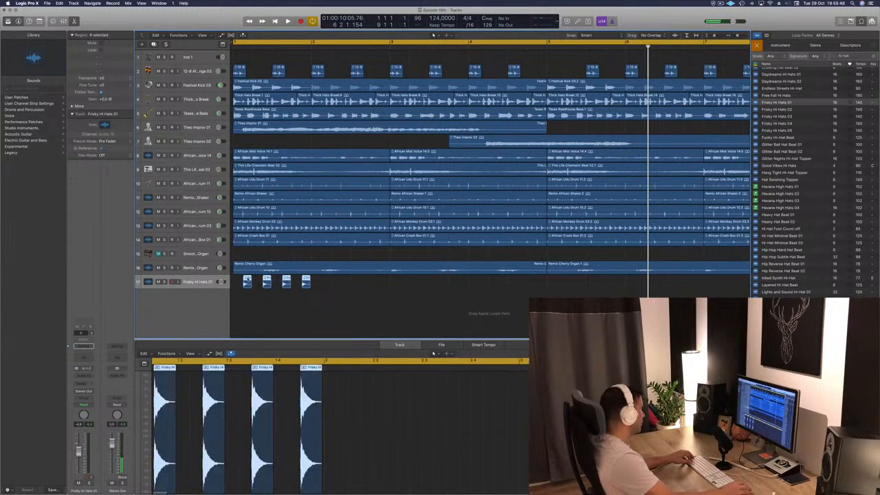
{"action": "left_click_drag", "start_coordinate": [248, 282], "coordinate": [328, 284]}
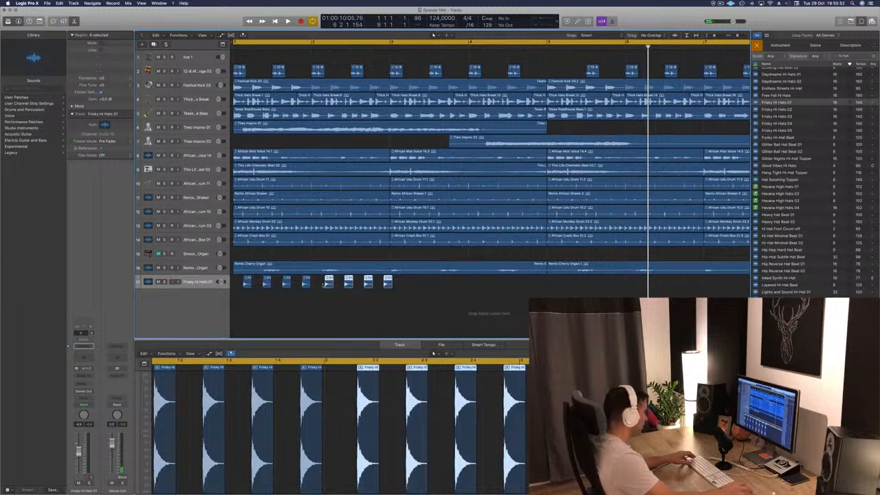
{"action": "scroll", "coordinate": [328, 283], "scroll_direction": "up", "scroll_amount": 3}
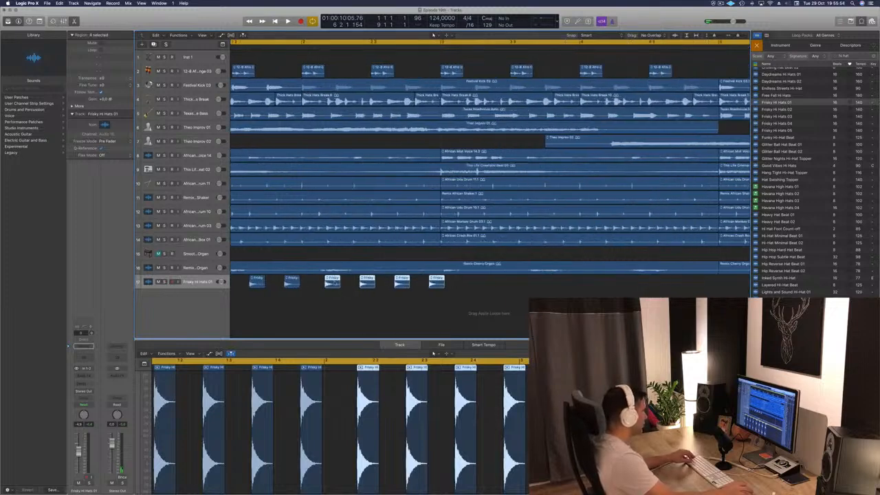
{"action": "left_click_drag", "start_coordinate": [332, 281], "coordinate": [327, 282]}
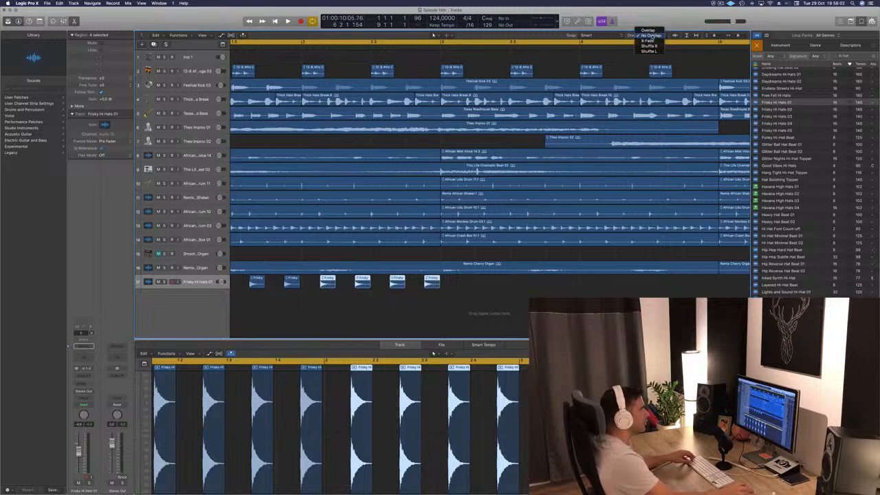
Step: Try to line up the copied hits in bar 2 using the region snap options, play them and delete the copies
{"action": "left_click", "coordinate": [683, 19]}
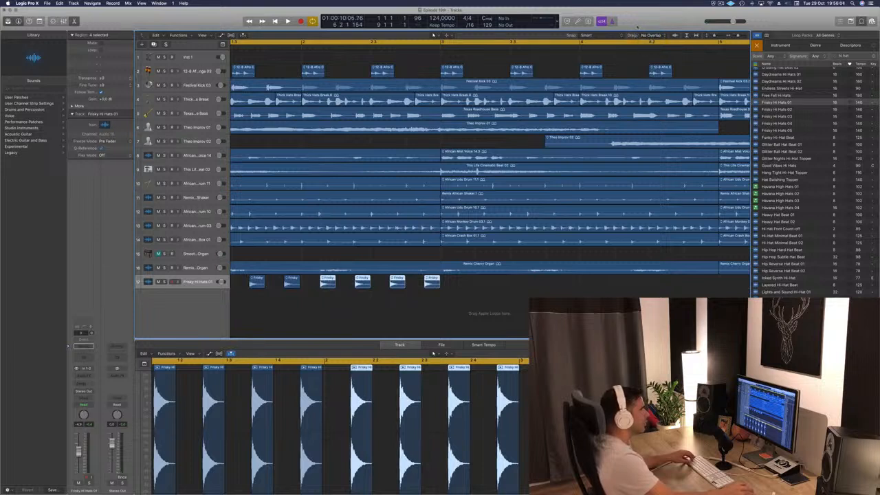
{"action": "left_click", "coordinate": [613, 36]}
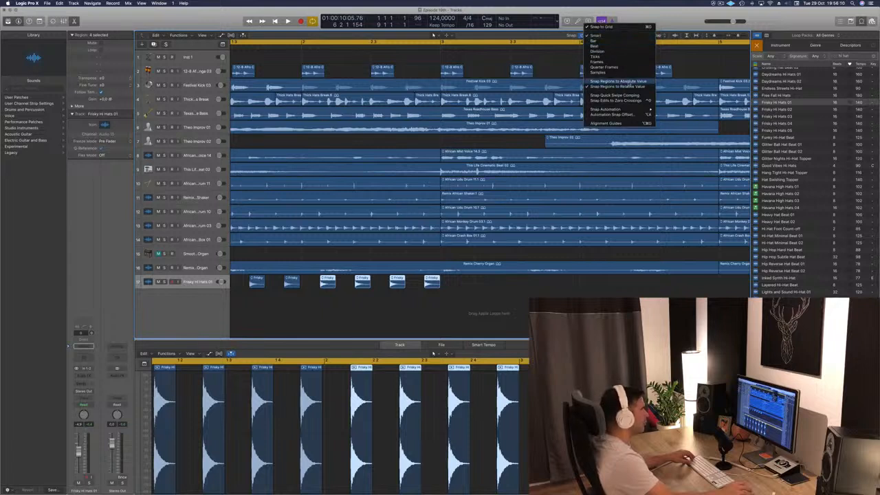
{"action": "left_click", "coordinate": [630, 86]}
{"action": "left_click_drag", "start_coordinate": [329, 280], "coordinate": [334, 280]}
{"action": "key", "text": "super+Left"}
{"action": "key", "text": "super+Left"}
{"action": "key", "text": "super+Left"}
{"action": "key", "text": "space"}
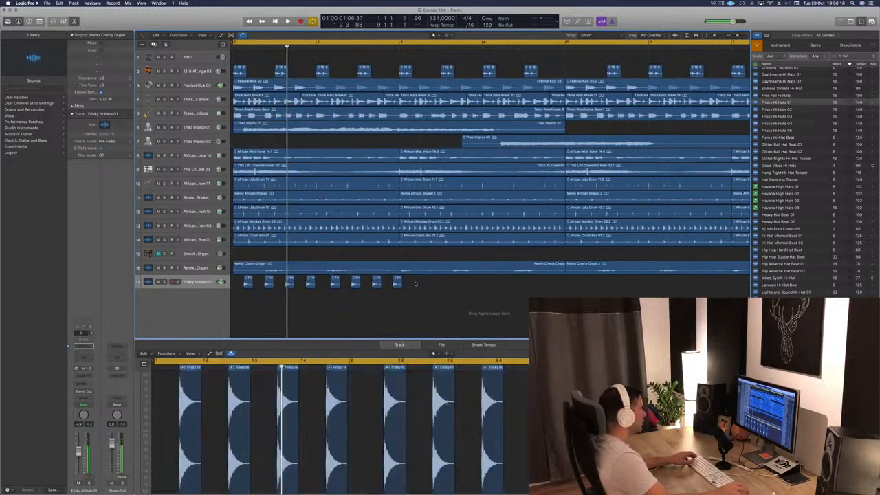
{"action": "key", "text": "Delete"}
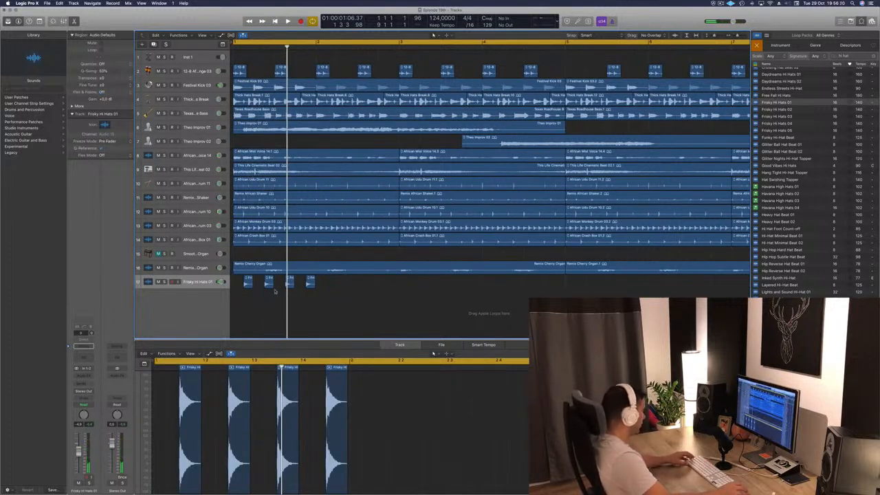
Step: Add a new audio track below the Frisky Hi Hats 01 track
{"action": "left_click_drag", "start_coordinate": [232, 281], "coordinate": [317, 281]}
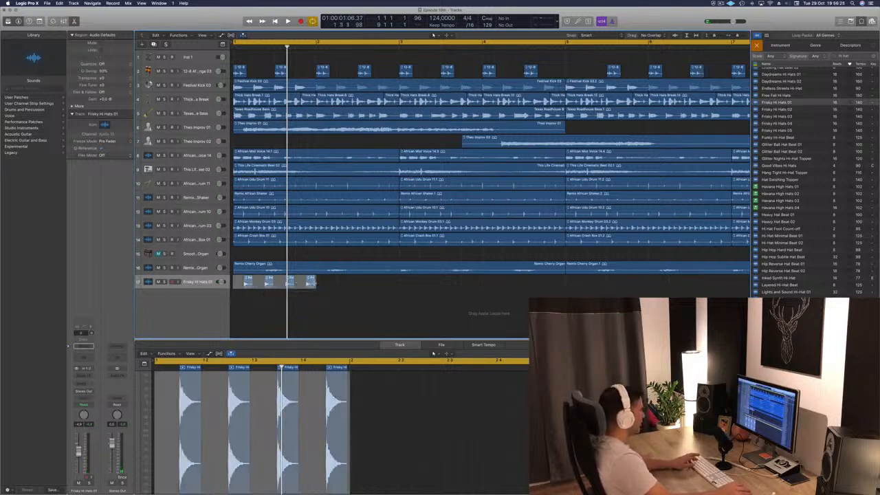
{"action": "key", "text": "alt+super+a"}
{"action": "left_click", "coordinate": [273, 283]}
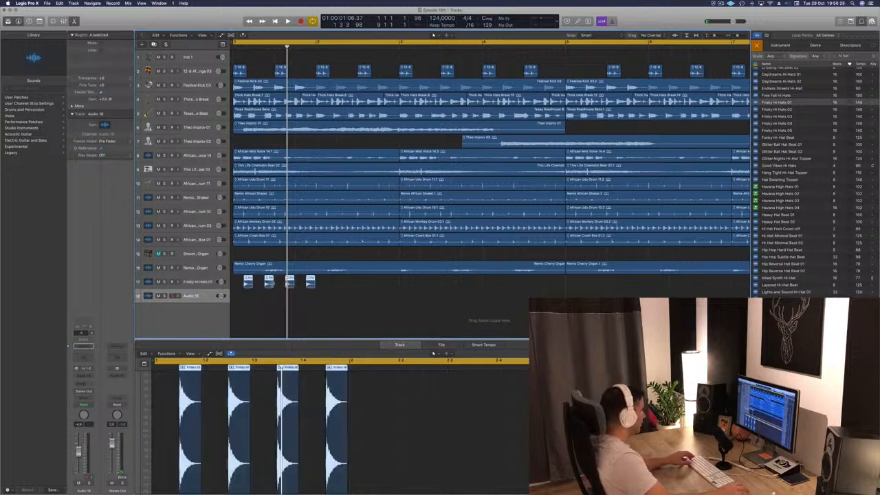
Step: Copy the whole of bar 1 on the Frisky Hi Hats 01 track, including its gaps, and paste it through bars 2 to 8
{"action": "left_click_drag", "start_coordinate": [233, 282], "coordinate": [317, 285]}
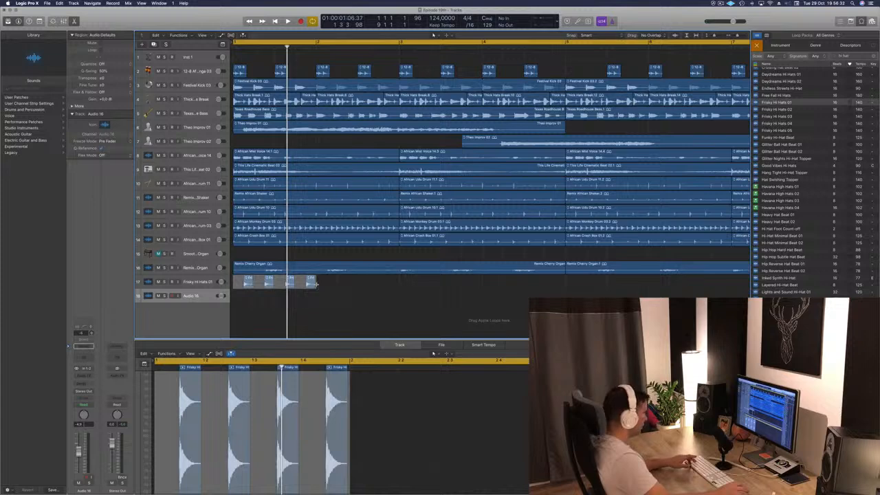
{"action": "key", "text": "super+c"}
{"action": "key", "text": "super+v"}
{"action": "key", "text": "super+v"}
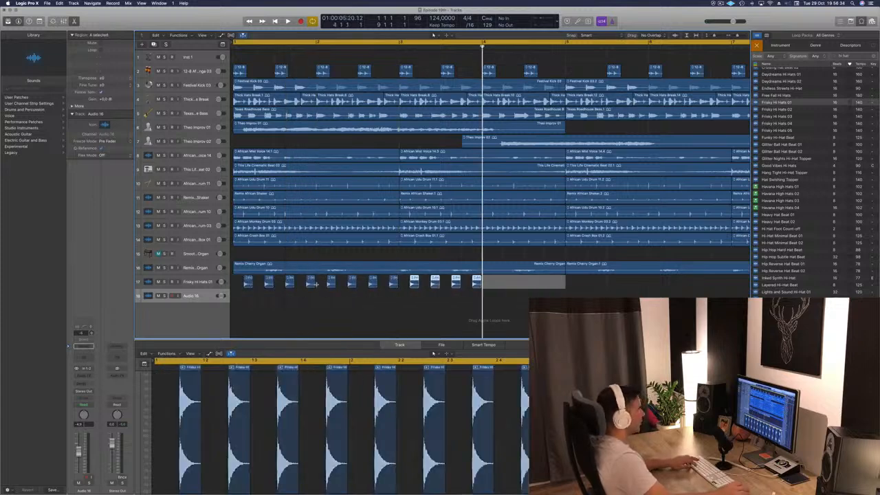
{"action": "key", "text": "super+v"}
{"action": "key", "text": "super+v"}
{"action": "key", "text": "super+Left"}
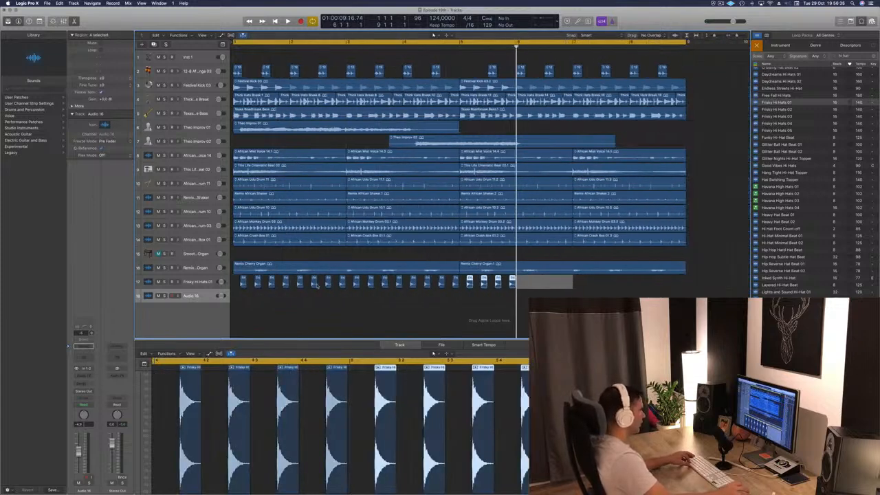
{"action": "key", "text": "super+Left"}
{"action": "key", "text": "super+v"}
{"action": "key", "text": "super+v"}
{"action": "key", "text": "super+v"}
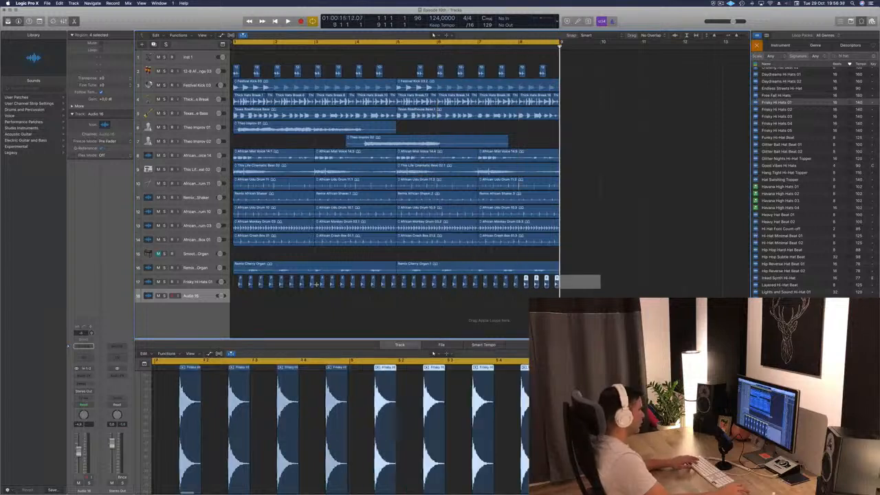
Step: Play the arrangement and lower the Frisky Hi Hats 01 track's volume to -14.0 dB
{"action": "left_click", "coordinate": [304, 311]}
{"action": "key", "text": "space"}
{"action": "left_click", "coordinate": [201, 282]}
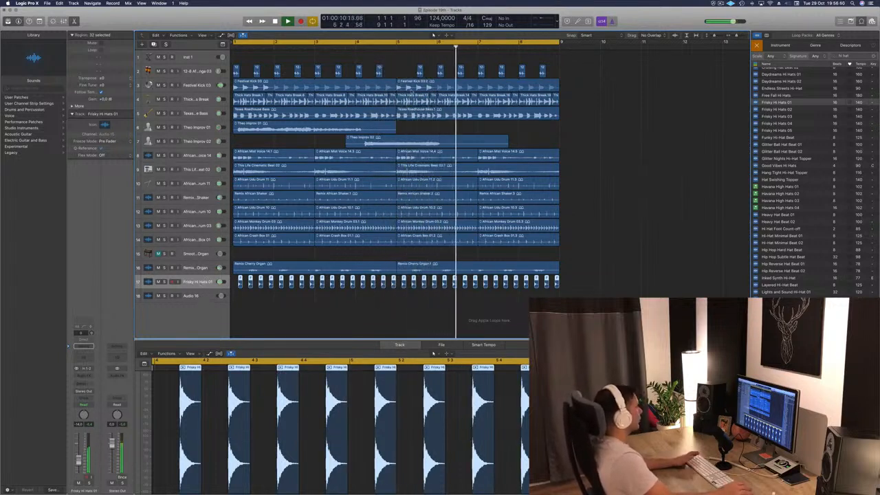
Step: Replay the arrangement from the start and move the Frisky Hi Hats 01 track up to directly below the Inst 1 track
{"action": "key", "text": "Return"}
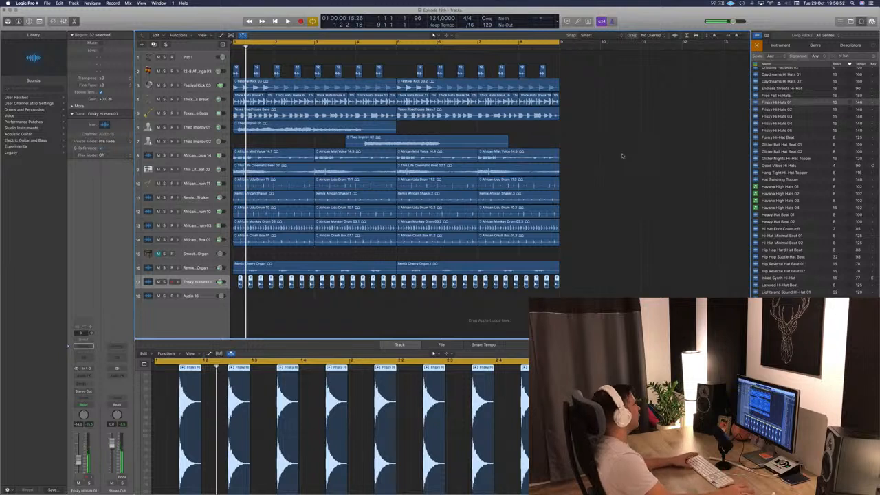
{"action": "key", "text": "space"}
{"action": "left_click_drag", "start_coordinate": [208, 283], "coordinate": [212, 70]}
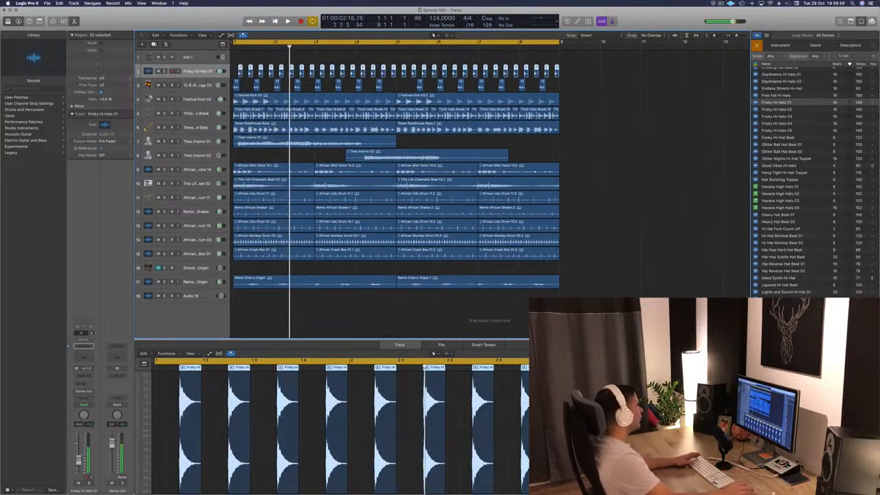
{"action": "key", "text": "super+Left"}
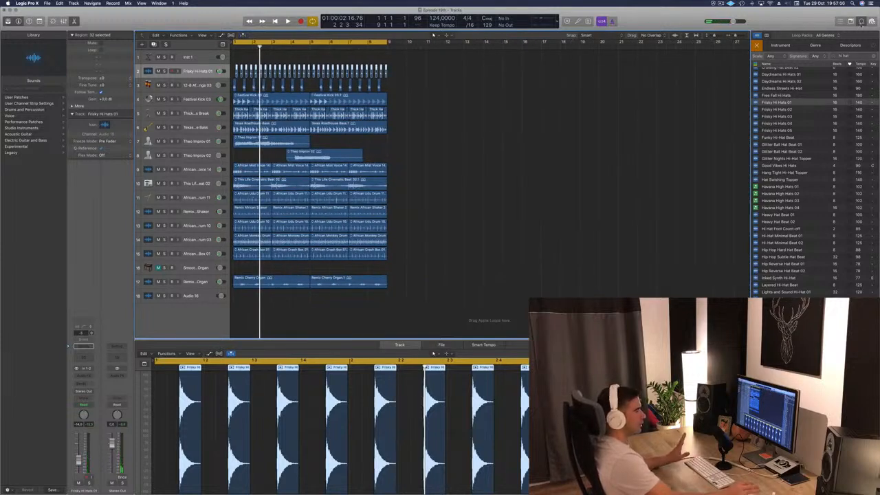
Step: Hide the loop browser and show the secondary ruler above the arrangement
{"action": "left_click", "coordinate": [862, 21]}
{"action": "key", "text": "Return"}
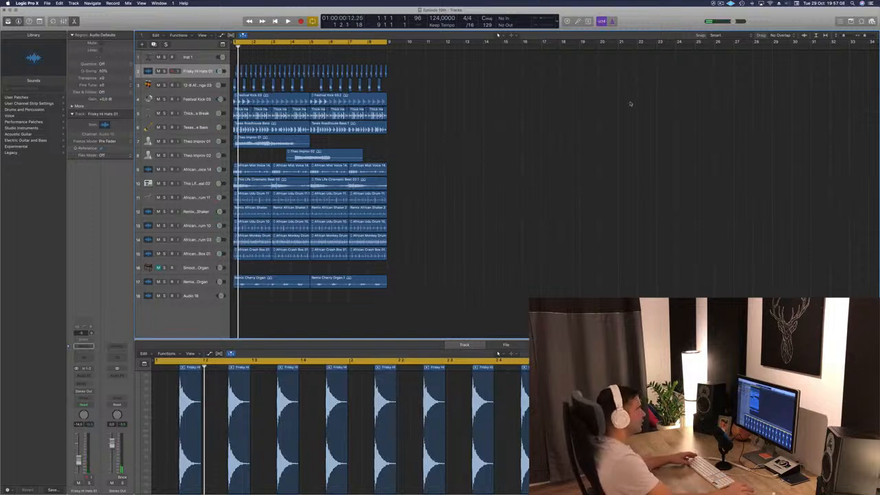
{"action": "left_click", "coordinate": [202, 35]}
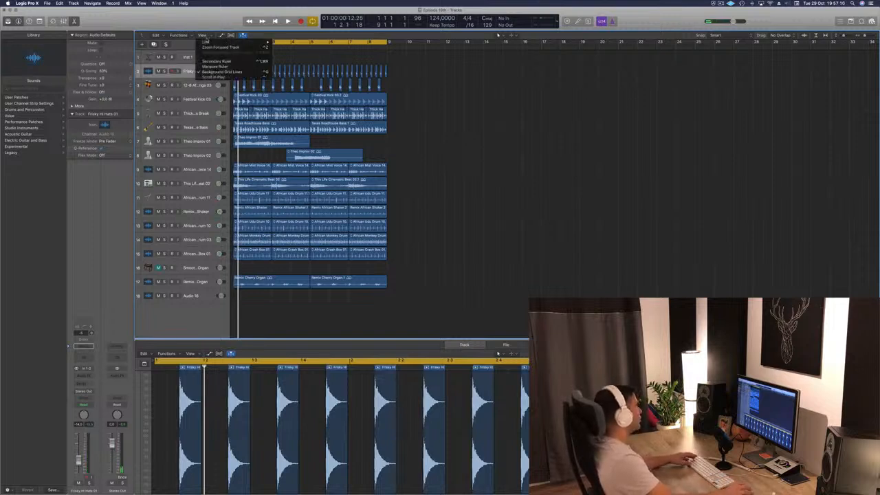
{"action": "left_click", "coordinate": [216, 61]}
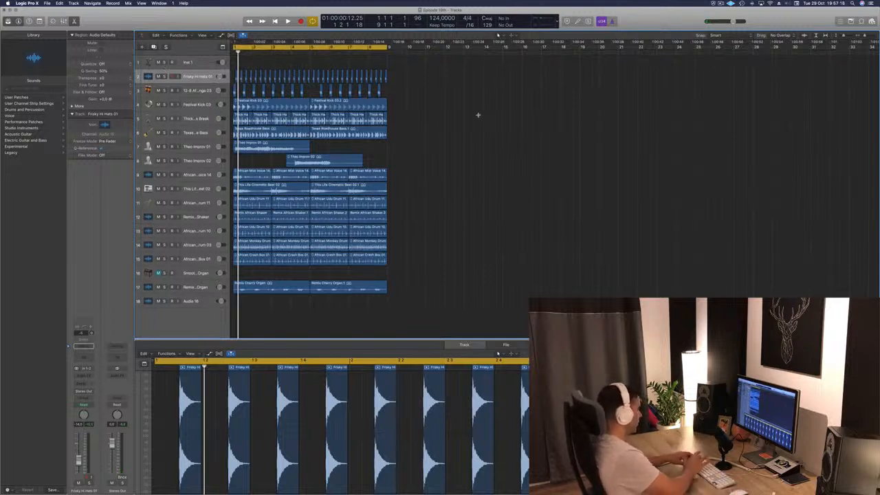
Step: Repeat all regions of the eight-bar arrangement three times to fill bars 1 to 32
{"action": "key", "text": "super+r"}
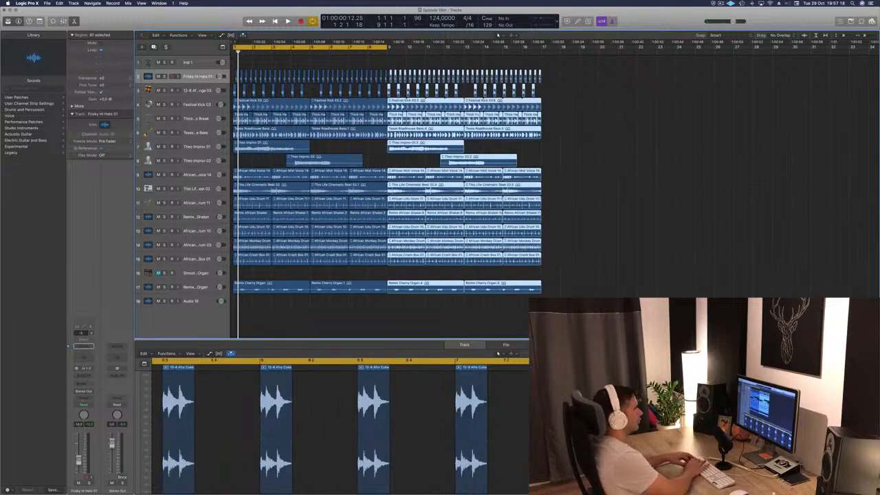
{"action": "key", "text": "super+r"}
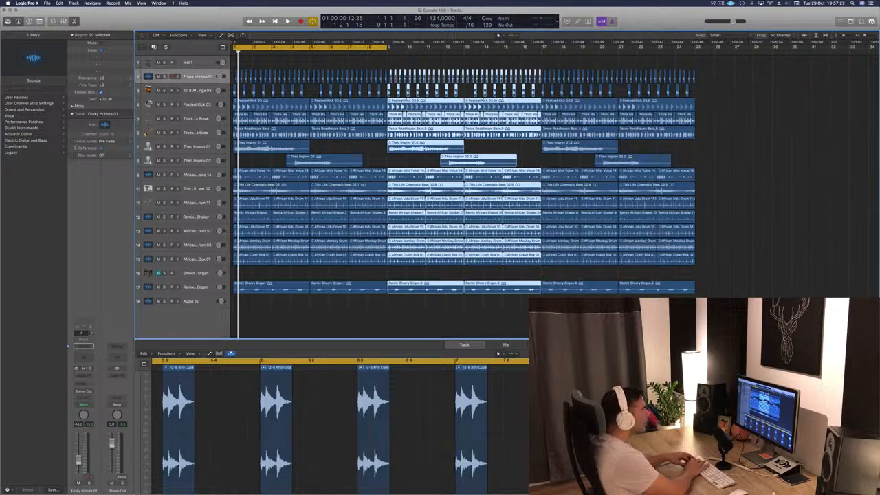
{"action": "key", "text": "super+r"}
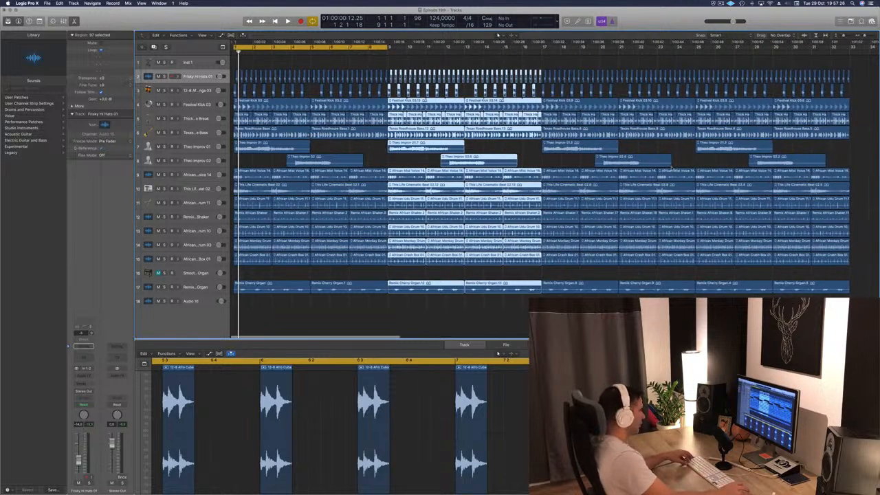
Step: Extend the cycle range's end to bar 33 to cover the whole repeated arrangement
{"action": "scroll", "coordinate": [658, 166], "scroll_direction": "down", "scroll_amount": 5}
{"action": "scroll", "coordinate": [658, 166], "scroll_direction": "down", "scroll_amount": 2}
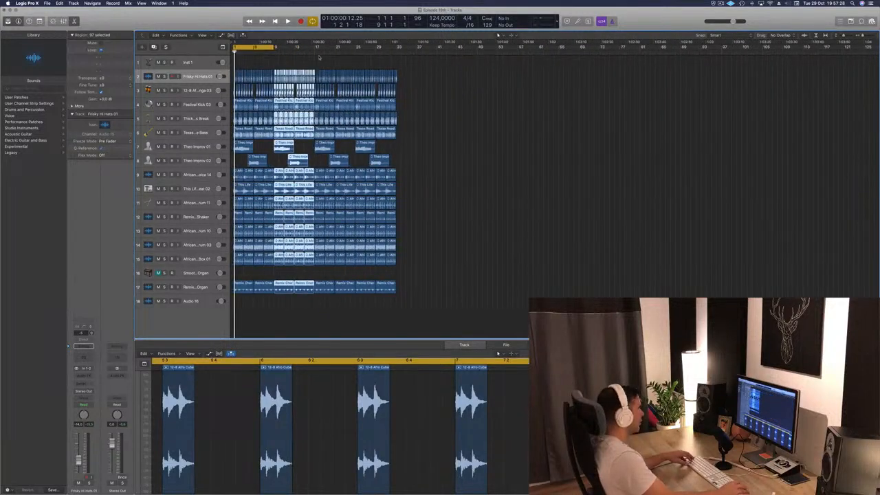
{"action": "left_click_drag", "start_coordinate": [275, 48], "coordinate": [396, 61]}
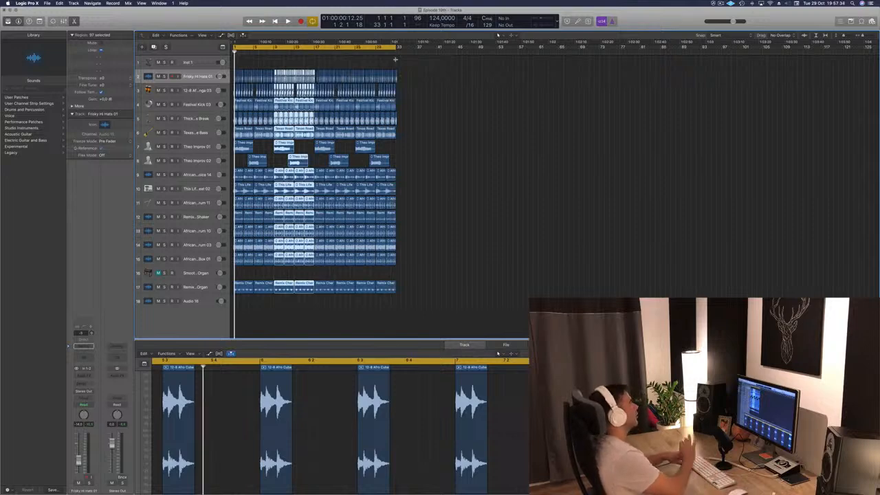
Step: Repeat all regions of the 32-bar arrangement once more to fill bars 33 to 64
{"action": "key", "text": "super+r"}
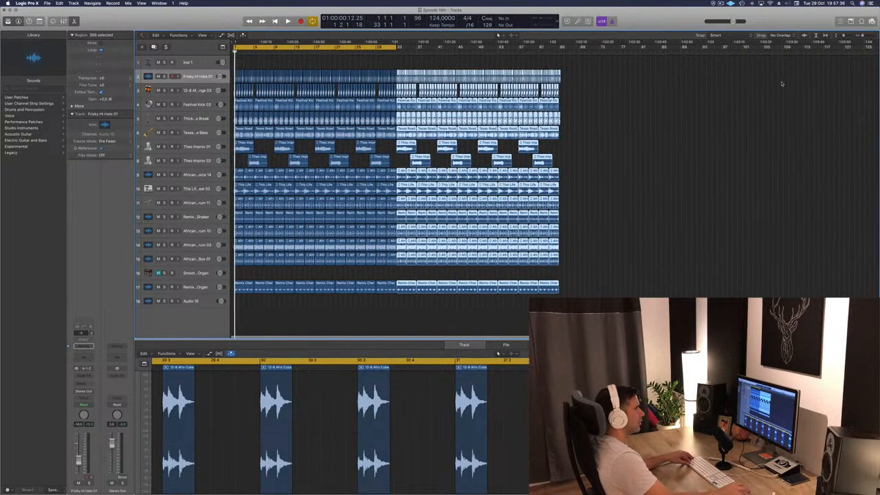
{"action": "scroll", "coordinate": [783, 83], "scroll_direction": "down", "scroll_amount": 1}
{"action": "scroll", "coordinate": [782, 84], "scroll_direction": "up", "scroll_amount": 1}
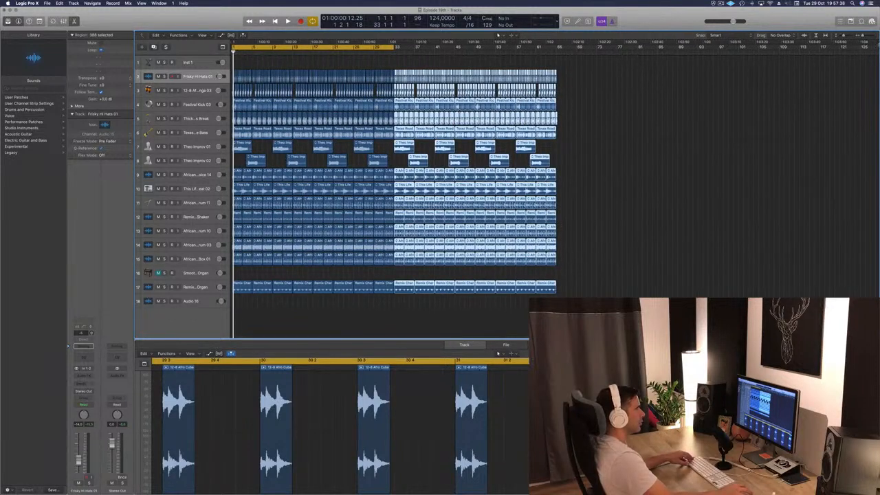
Step: Move the project end marker to bar 67, deselect all regions and fit the whole arrangement in view
{"action": "scroll", "coordinate": [783, 84], "scroll_direction": "down", "scroll_amount": 1}
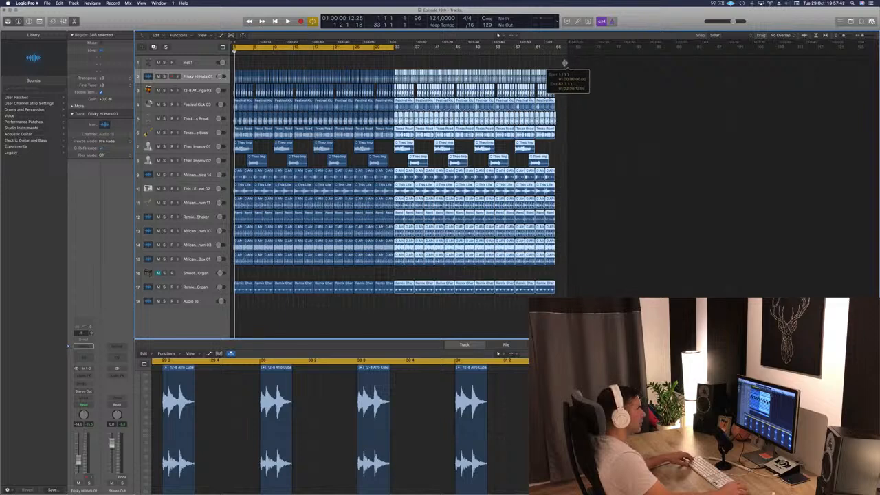
{"action": "left_click_drag", "start_coordinate": [565, 63], "coordinate": [564, 64]}
{"action": "left_click", "coordinate": [372, 314]}
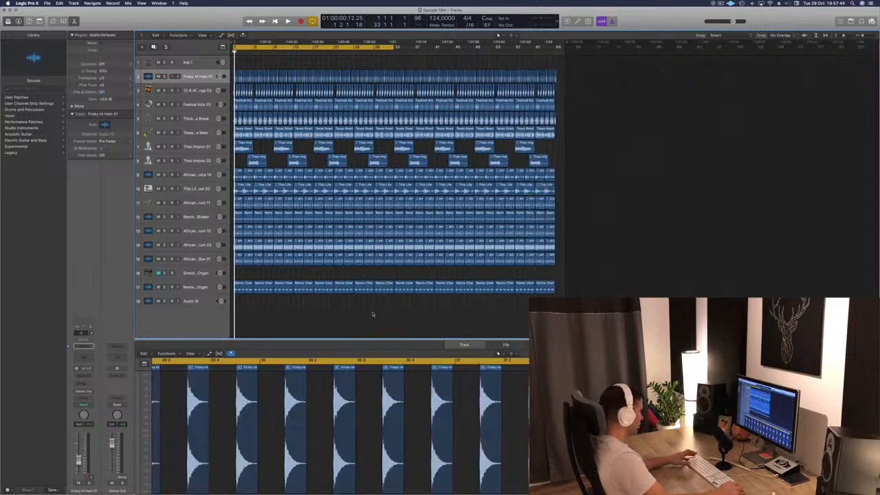
{"action": "key", "text": "z"}
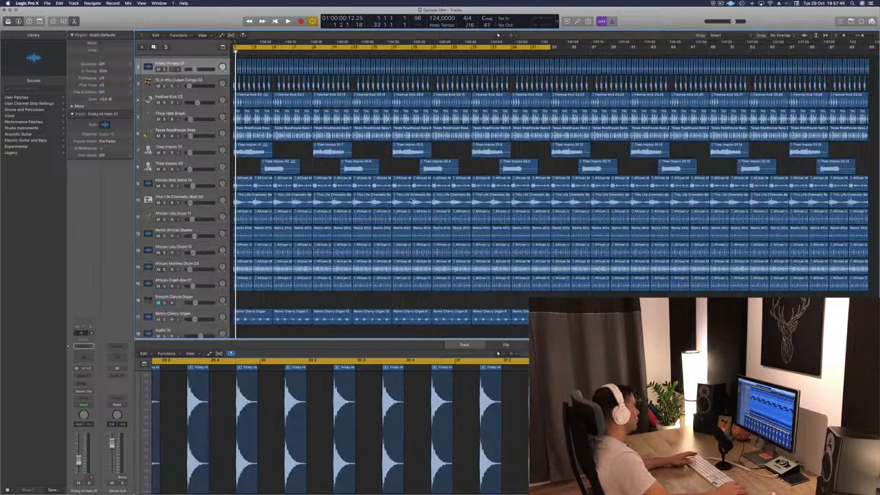
Step: Play the extended arrangement, select the Festival Kick 03 track and restart playback from the beginning
{"action": "key", "text": "space"}
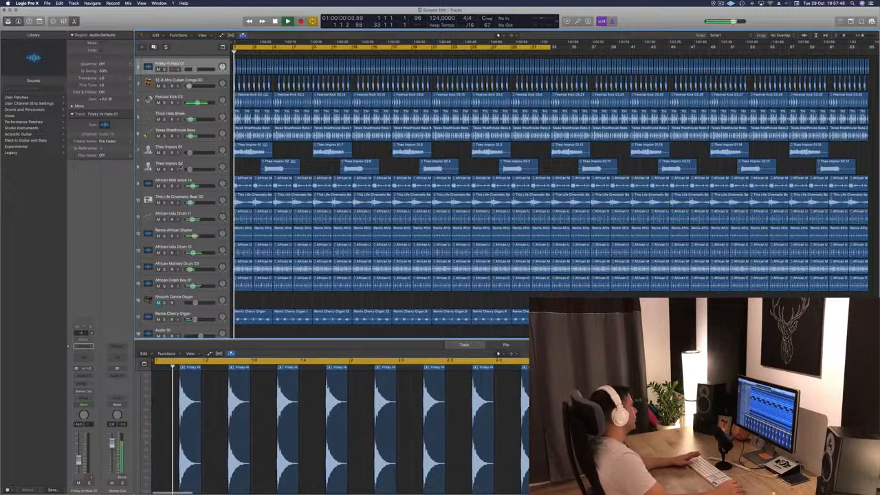
{"action": "left_click", "coordinate": [194, 99]}
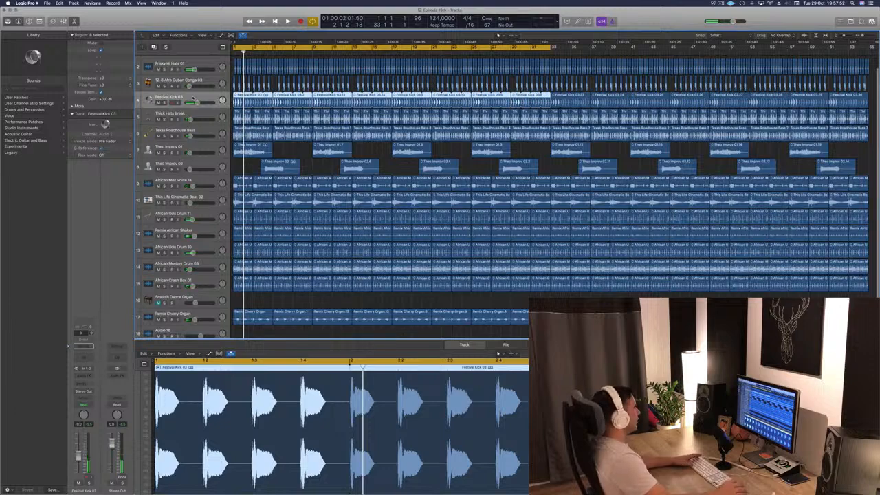
{"action": "key", "text": "Return"}
{"action": "scroll", "coordinate": [195, 103], "scroll_direction": "down", "scroll_amount": 2}
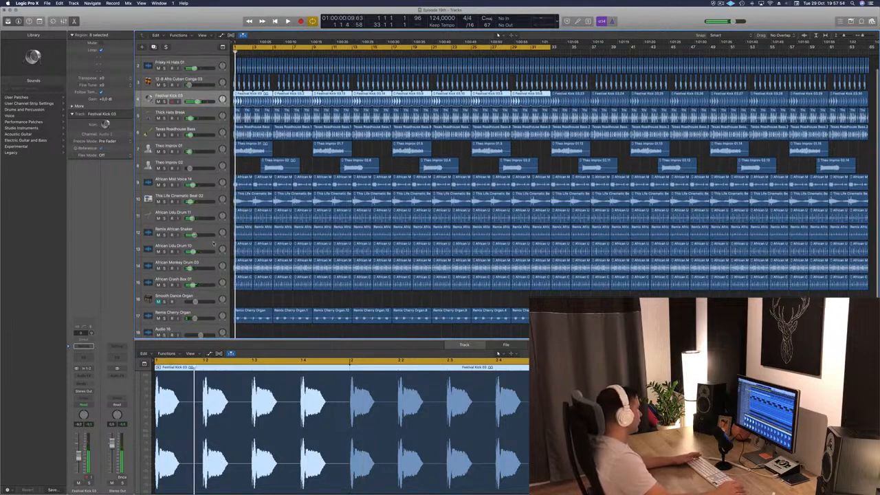
Step: Show the mixer and lower the faders of all channels from Frisky Hi Hats 01 through Smooth Dance Organ to minimum
{"action": "scroll", "coordinate": [232, 168], "scroll_direction": "up", "scroll_amount": 3}
{"action": "scroll", "coordinate": [231, 167], "scroll_direction": "up", "scroll_amount": 1}
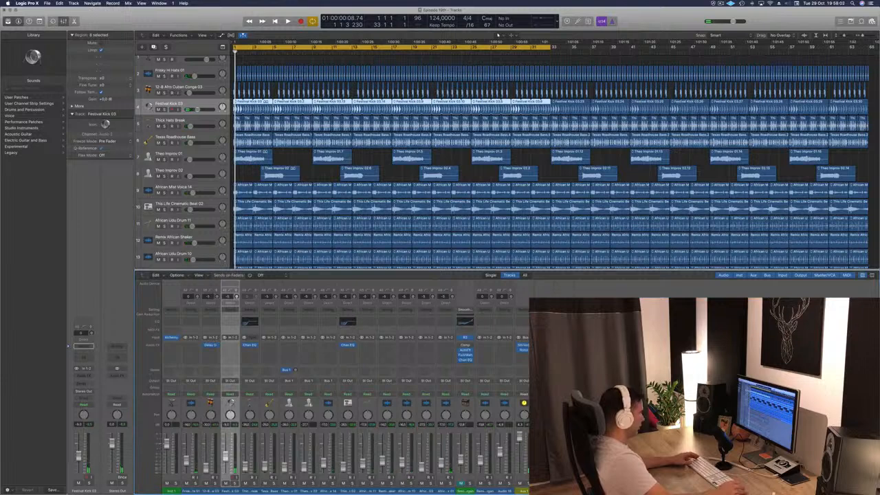
{"action": "left_click", "coordinate": [444, 491]}
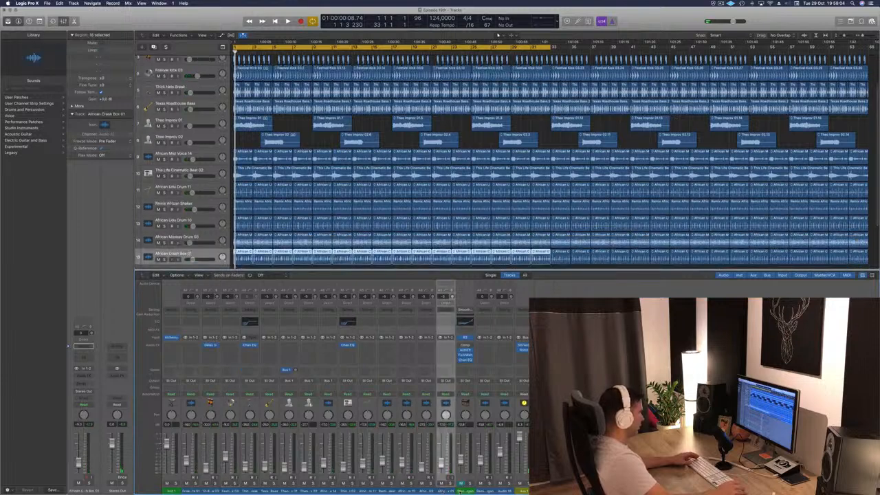
{"action": "left_click_drag", "start_coordinate": [461, 491], "coordinate": [186, 480]}
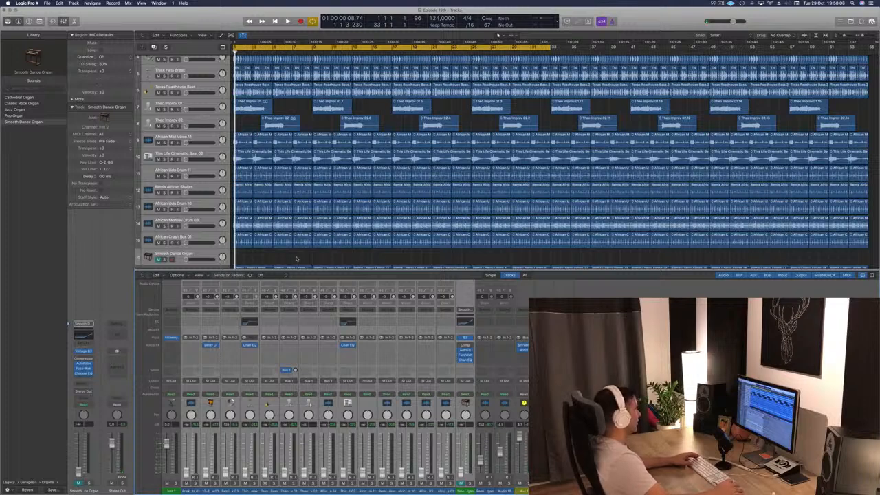
Step: Move the Festival Kick 03 track up to directly below the Inst 1 track
{"action": "scroll", "coordinate": [297, 206], "scroll_direction": "up", "scroll_amount": 5}
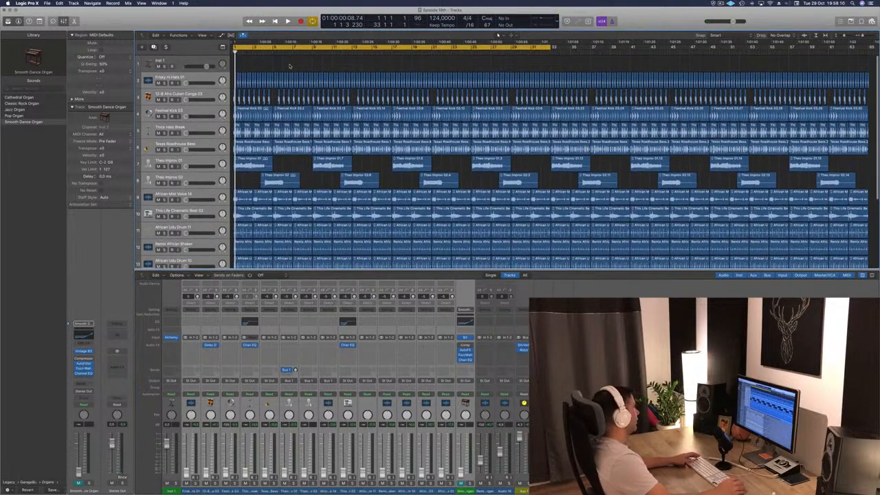
{"action": "left_click", "coordinate": [209, 79]}
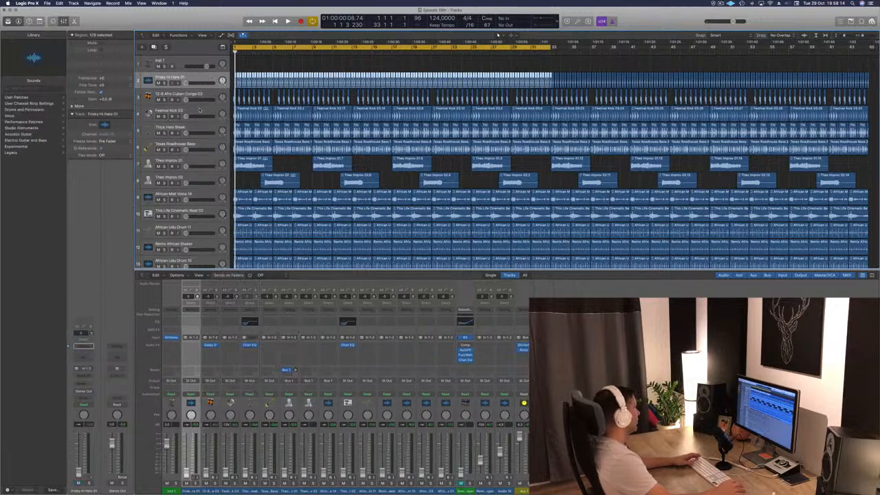
{"action": "left_click_drag", "start_coordinate": [199, 108], "coordinate": [204, 81]}
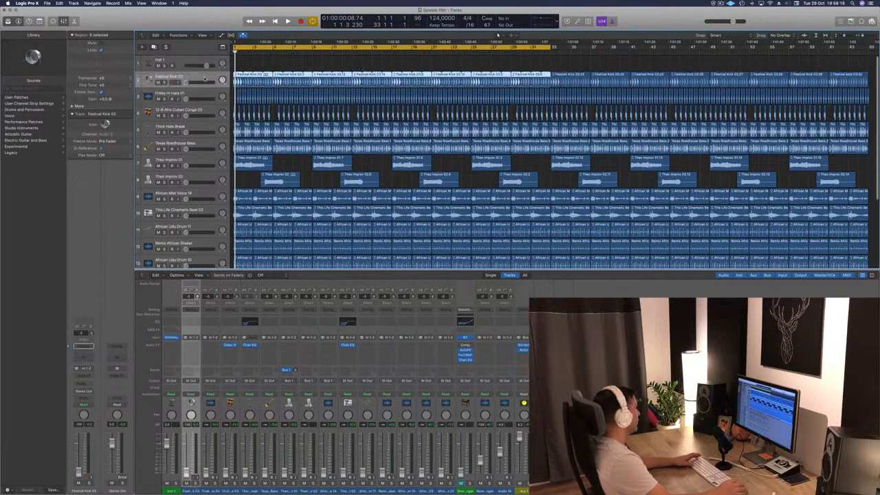
Step: Play the arrangement and raise the Festival Kick 03 track's volume as the starting point of the mix
{"action": "key", "text": "space"}
{"action": "scroll", "coordinate": [196, 237], "scroll_direction": "down", "scroll_amount": 6}
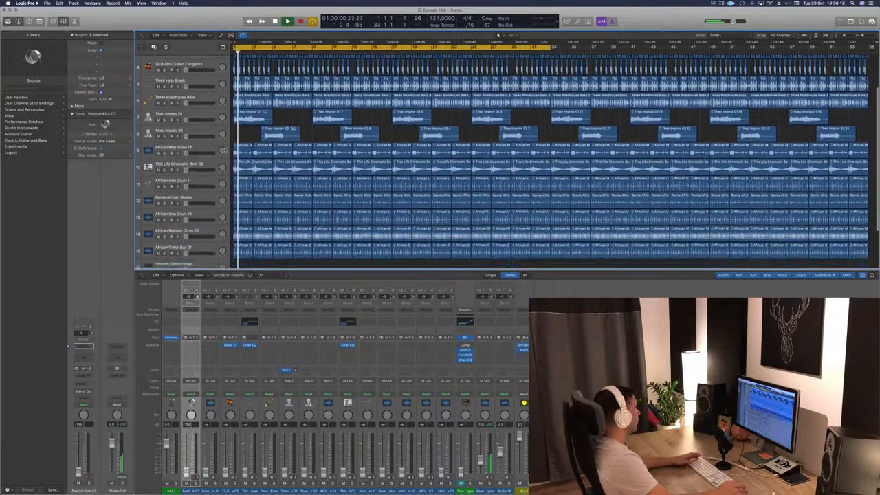
{"action": "scroll", "coordinate": [196, 237], "scroll_direction": "up", "scroll_amount": 6}
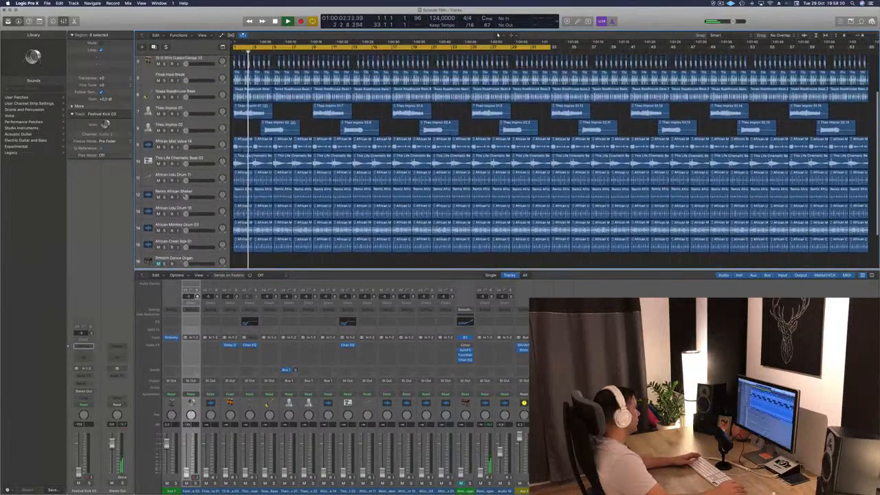
{"action": "left_click_drag", "start_coordinate": [187, 86], "coordinate": [198, 85]}
{"action": "scroll", "coordinate": [199, 86], "scroll_direction": "down", "scroll_amount": 1}
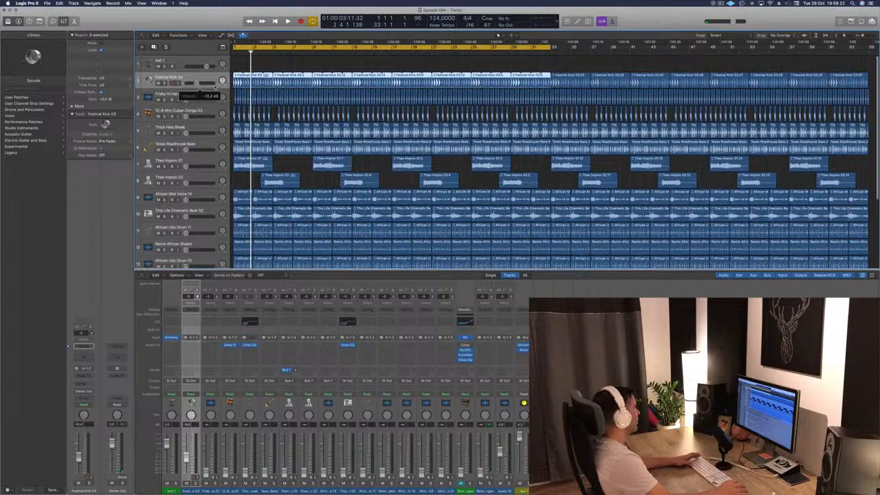
{"action": "key", "text": "space"}
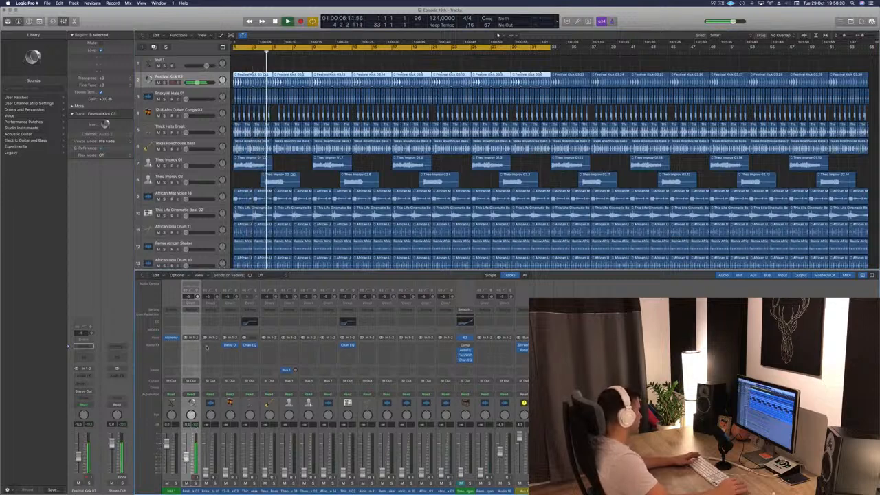
Step: Restart playback, insert a Channel EQ on Festival Kick 03 and move its window aside to keep the analyzer in view
{"action": "key", "text": "Return"}
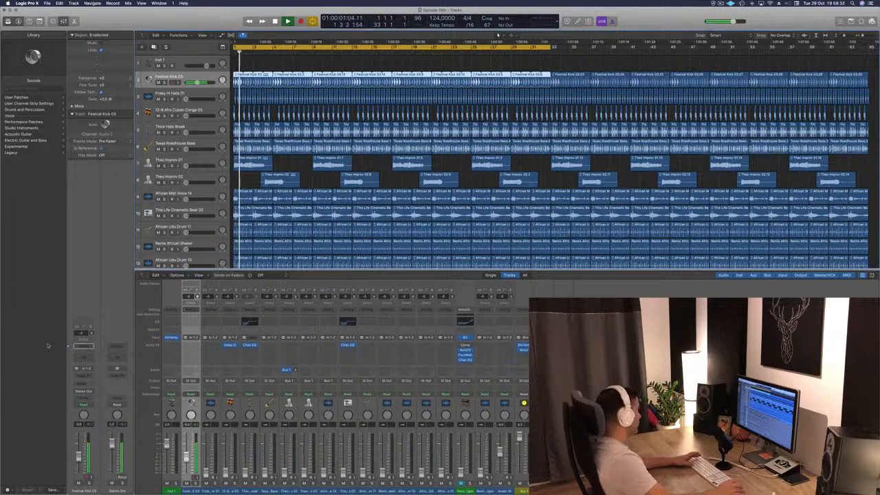
{"action": "key", "text": "Return"}
{"action": "left_click", "coordinate": [85, 358]}
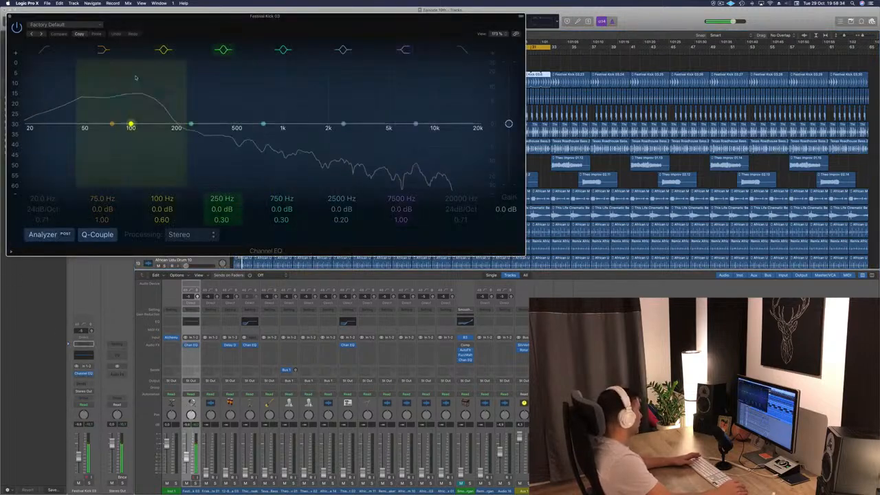
{"action": "left_click_drag", "start_coordinate": [146, 23], "coordinate": [665, 84]}
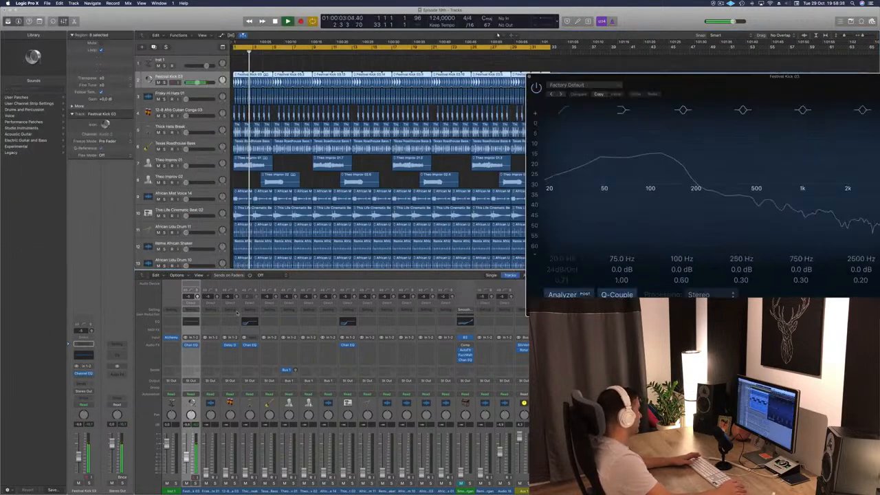
Step: Insert a stereo Compressor after the Channel EQ on Festival Kick 03 and move its window clear of the channel strip
{"action": "left_click", "coordinate": [86, 379]}
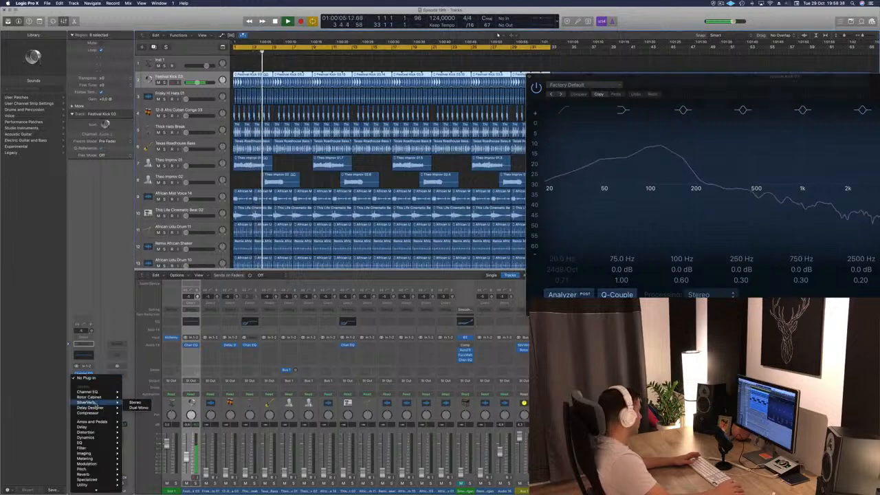
{"action": "mouse_move", "coordinate": [103, 412]}
{"action": "left_click", "coordinate": [136, 413]}
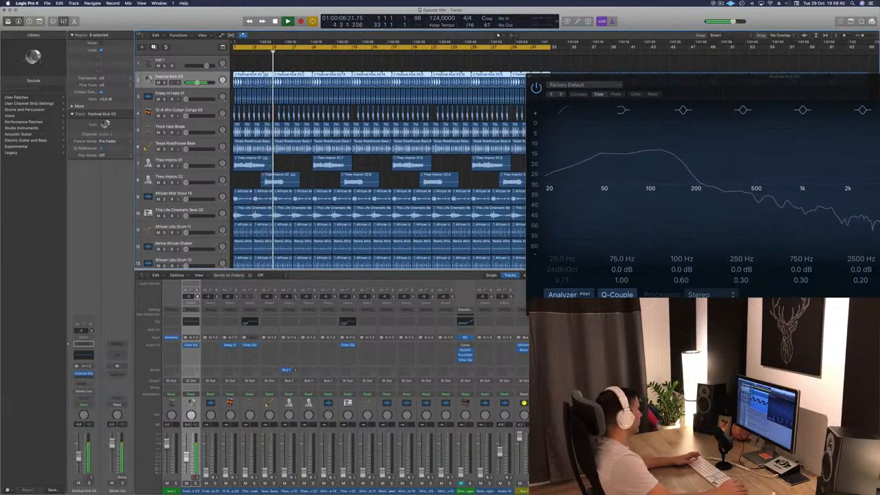
{"action": "left_click_drag", "start_coordinate": [146, 19], "coordinate": [498, 81]}
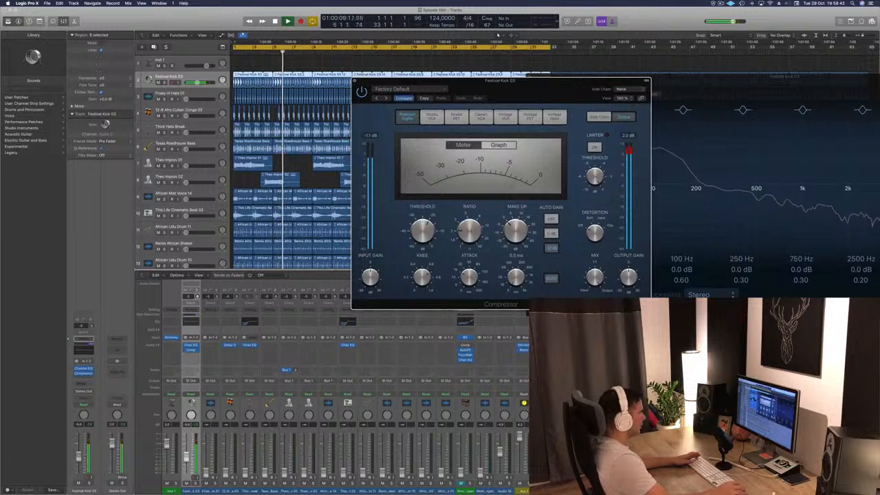
Step: Set the kick Compressor's release to 5 ms, adjust its attack while listening, and close its window
{"action": "left_click_drag", "start_coordinate": [520, 313], "coordinate": [519, 314]}
{"action": "left_click_drag", "start_coordinate": [475, 262], "coordinate": [476, 257]}
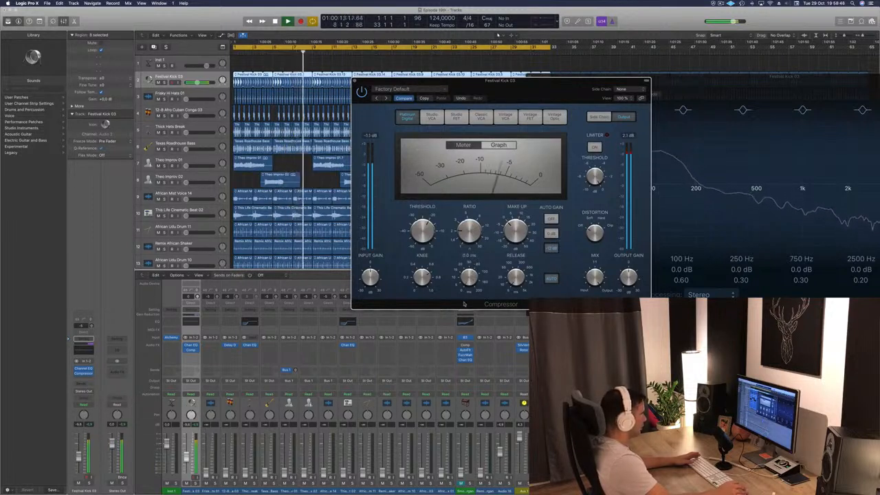
{"action": "left_click_drag", "start_coordinate": [464, 305], "coordinate": [467, 276]}
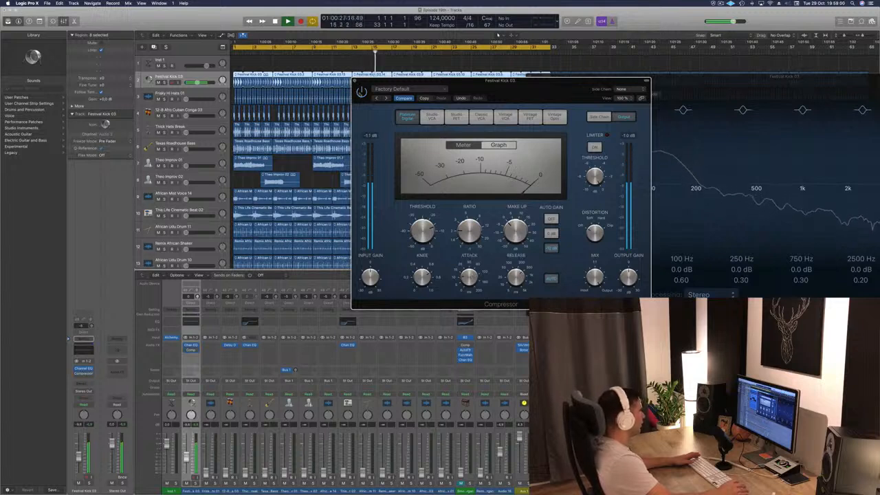
{"action": "left_click", "coordinate": [355, 82]}
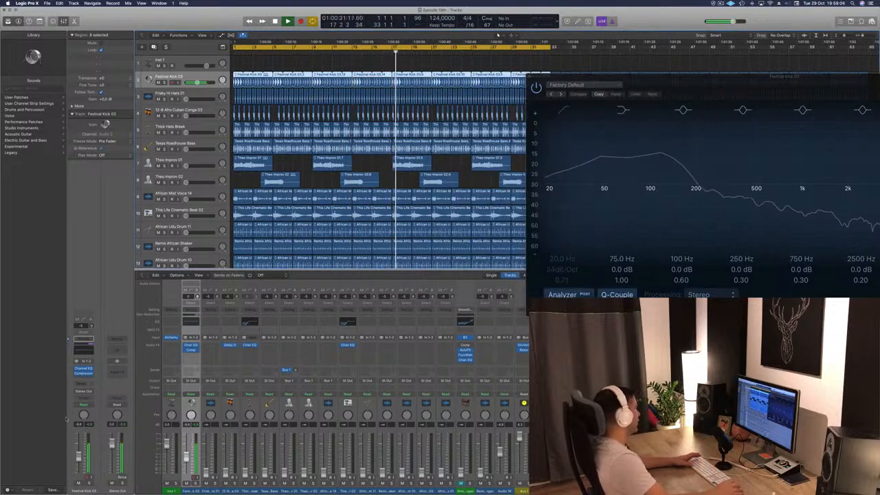
Step: Replay the arrangement from the start and bring up the Frisky Hi Hats 01 level against the kick
{"action": "key", "text": "space"}
{"action": "key", "text": "space"}
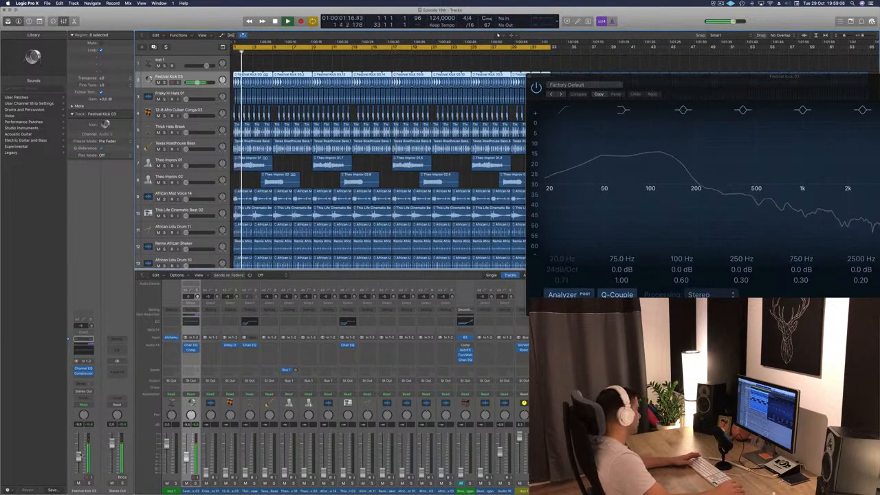
{"action": "key", "text": "Return"}
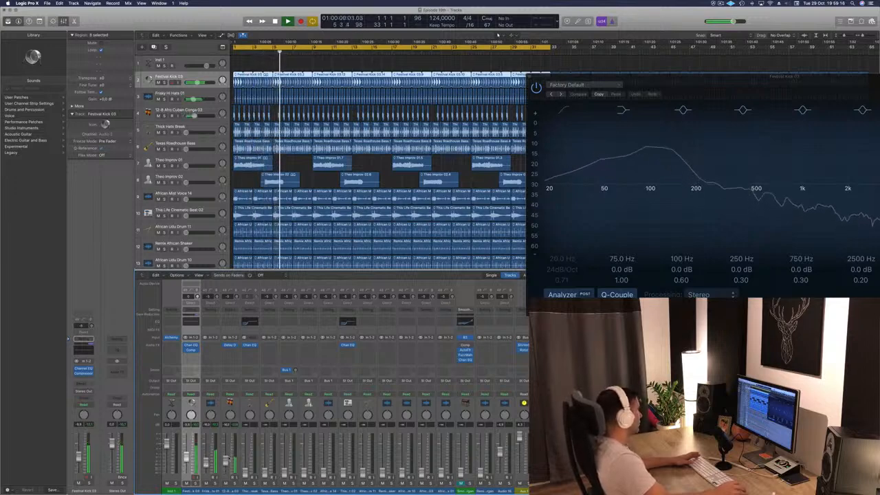
{"action": "key", "text": "Down"}
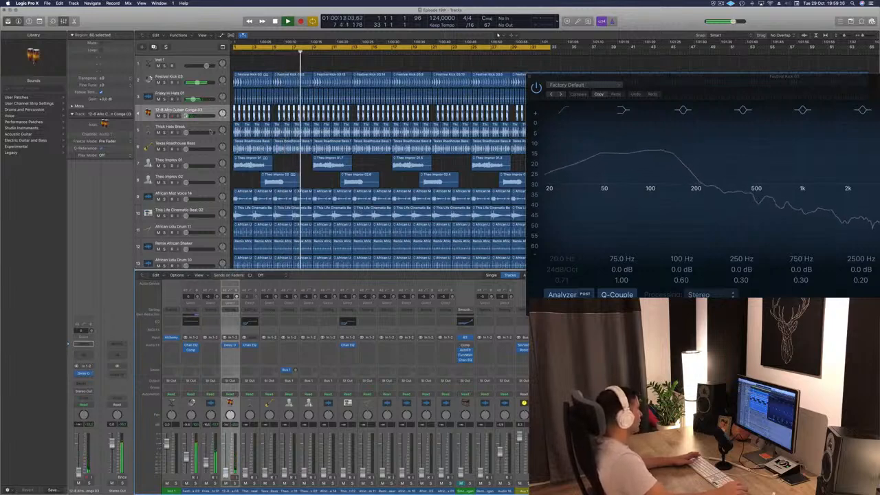
Step: Move the African Udu Drum 11 track to directly below Frisky Hi Hats 01 and bring up its volume
{"action": "scroll", "coordinate": [193, 196], "scroll_direction": "down", "scroll_amount": 1}
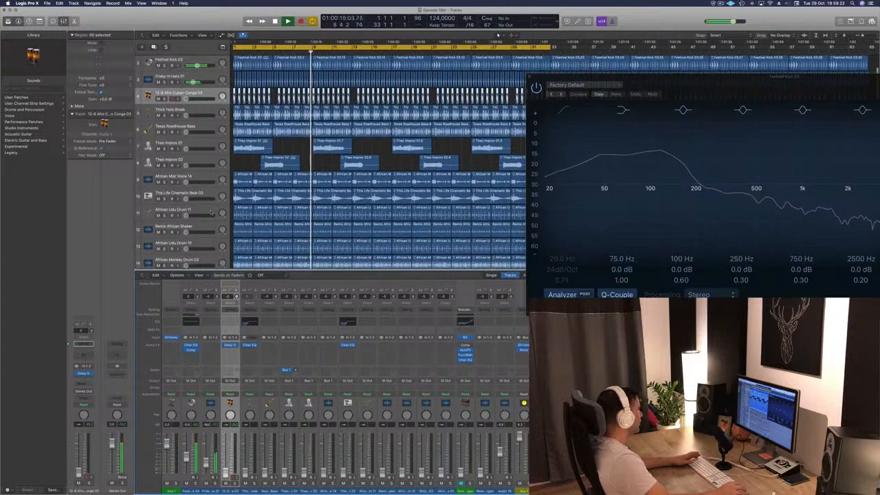
{"action": "left_click", "coordinate": [205, 213]}
{"action": "left_click_drag", "start_coordinate": [206, 213], "coordinate": [192, 100]}
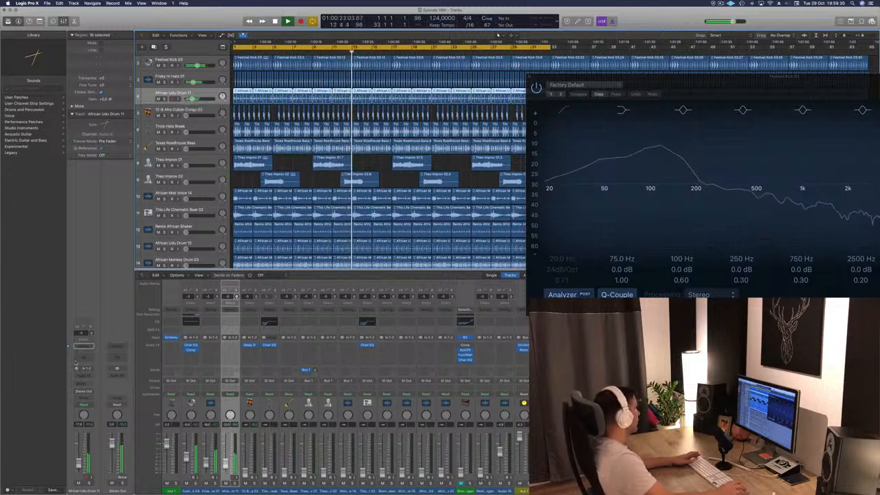
Step: Insert a Channel EQ on African Udu Drum 11, enable a 24 dB/Oct low cut at 215 Hz, and close the EQ window
{"action": "left_click", "coordinate": [83, 356]}
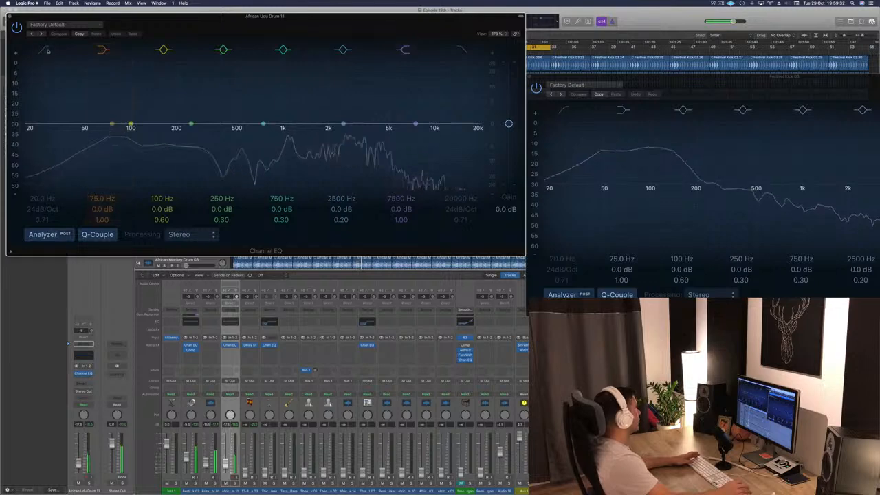
{"action": "mouse_move", "coordinate": [38, 130]}
{"action": "left_mouse_down"}
{"action": "mouse_move", "coordinate": [205, 122]}
{"action": "mouse_move", "coordinate": [186, 134]}
{"action": "left_mouse_up"}
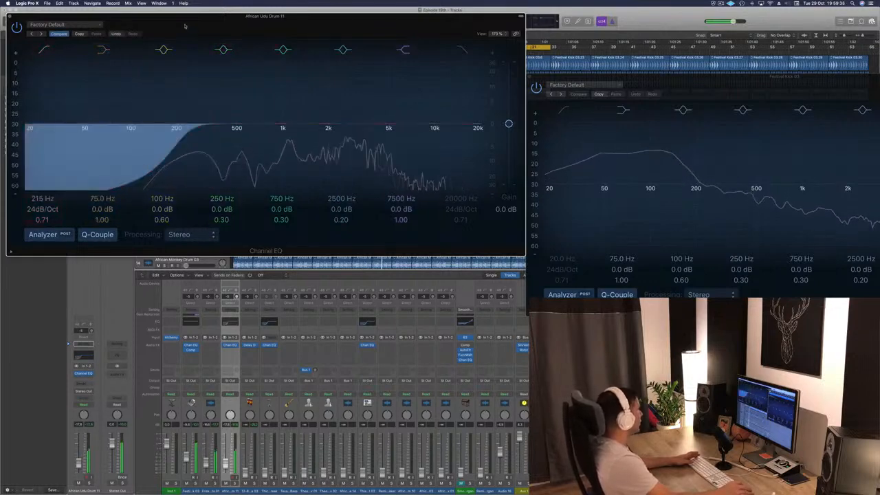
{"action": "left_click_drag", "start_coordinate": [265, 15], "coordinate": [401, 33]}
{"action": "left_click", "coordinate": [146, 35]}
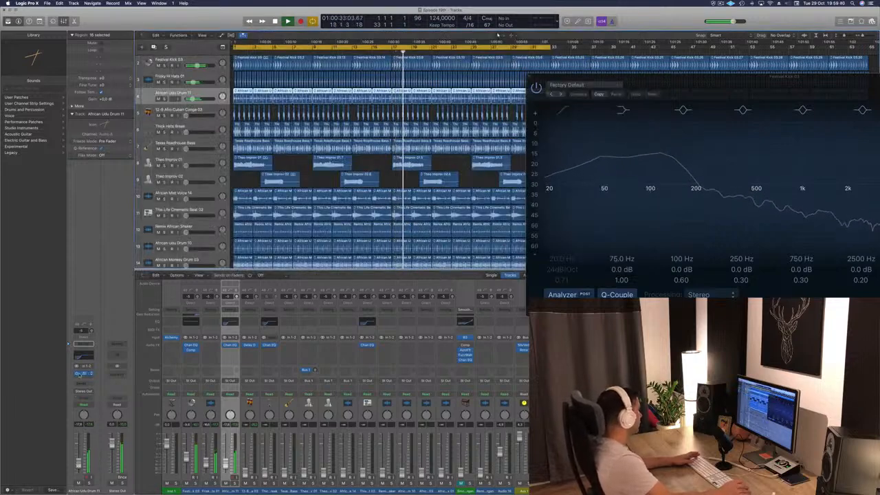
Step: Insert a stereo Stereo Delay after the Channel EQ on African Udu Drum 11, keep its factory default settings, and close its window
{"action": "left_click", "coordinate": [79, 377]}
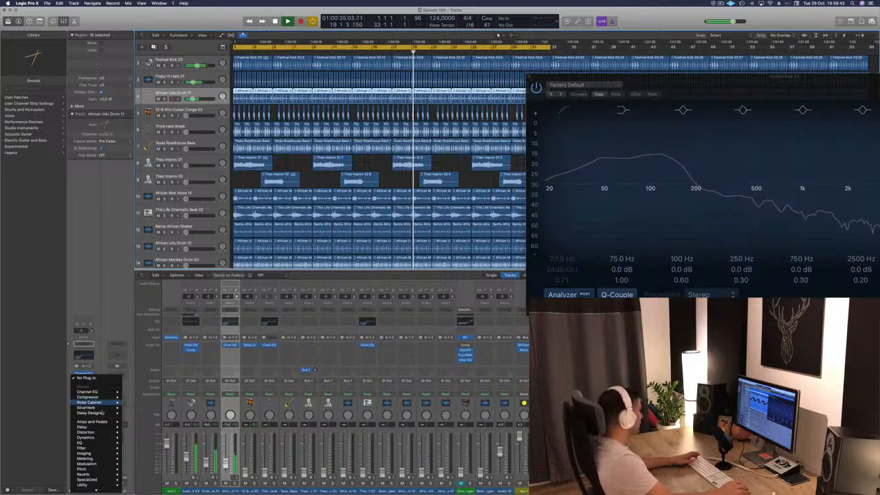
{"action": "mouse_move", "coordinate": [101, 414]}
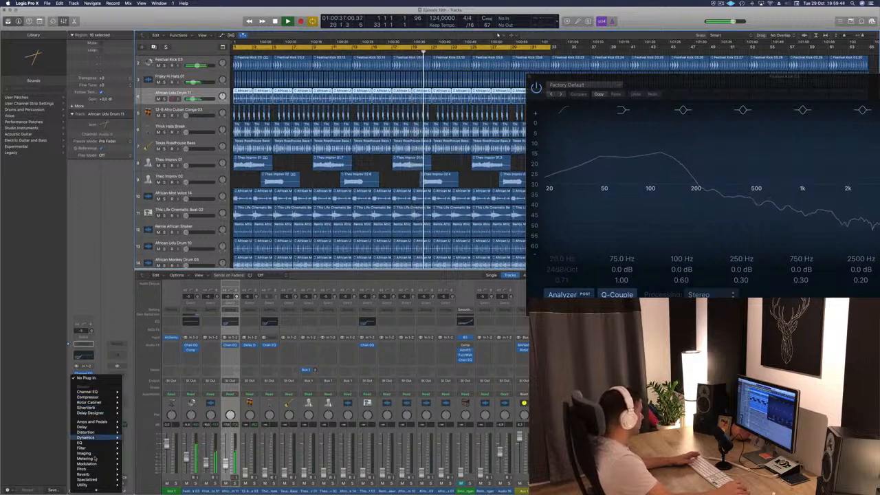
{"action": "mouse_move", "coordinate": [101, 438]}
{"action": "mouse_move", "coordinate": [143, 433]}
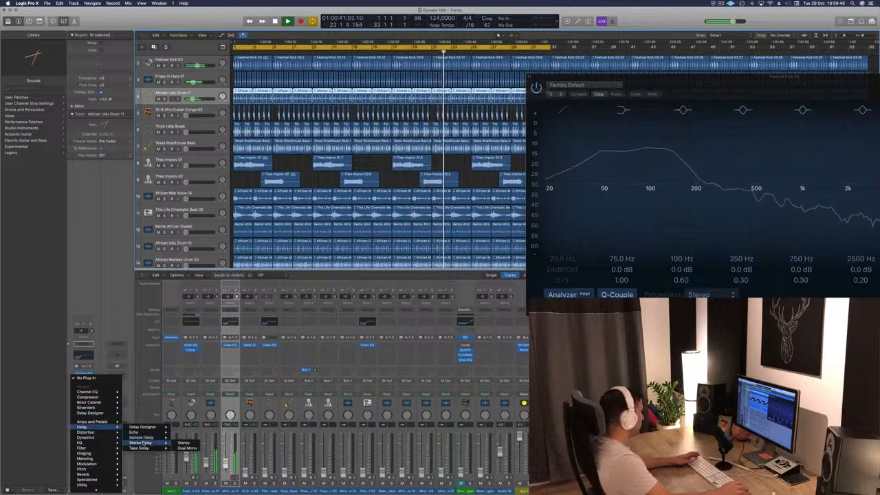
{"action": "left_click", "coordinate": [183, 444]}
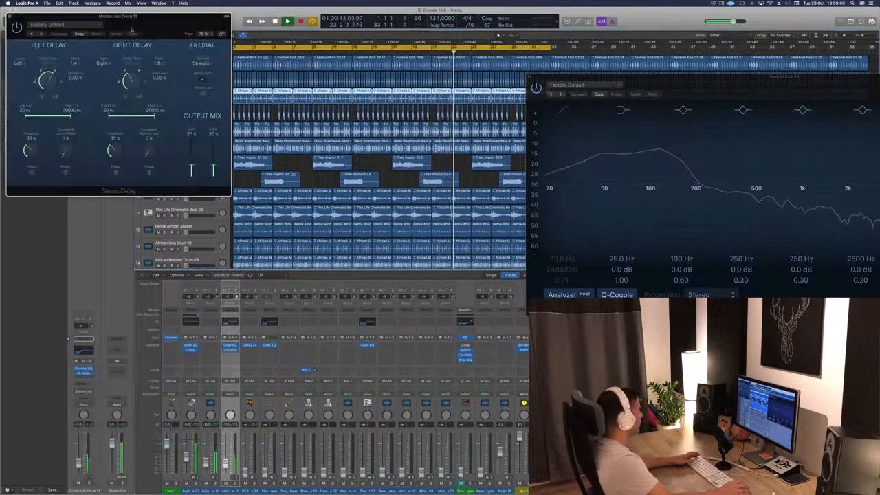
{"action": "left_click_drag", "start_coordinate": [143, 26], "coordinate": [446, 99]}
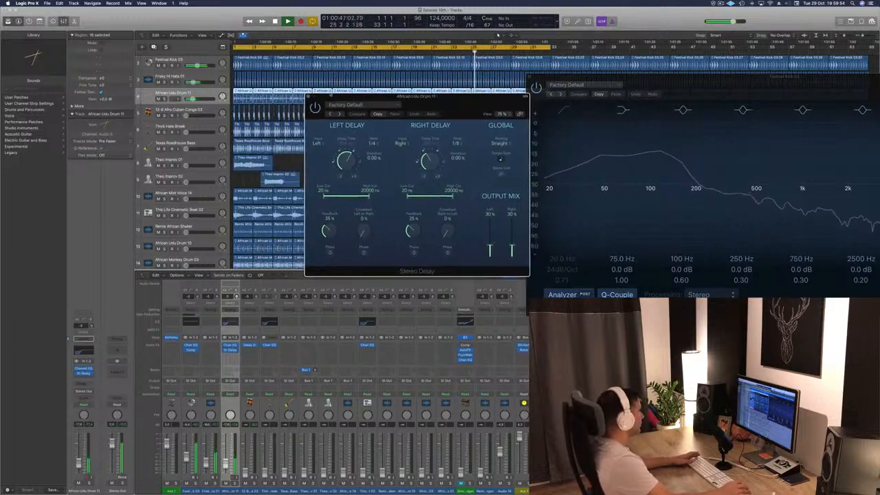
{"action": "left_click", "coordinate": [309, 99]}
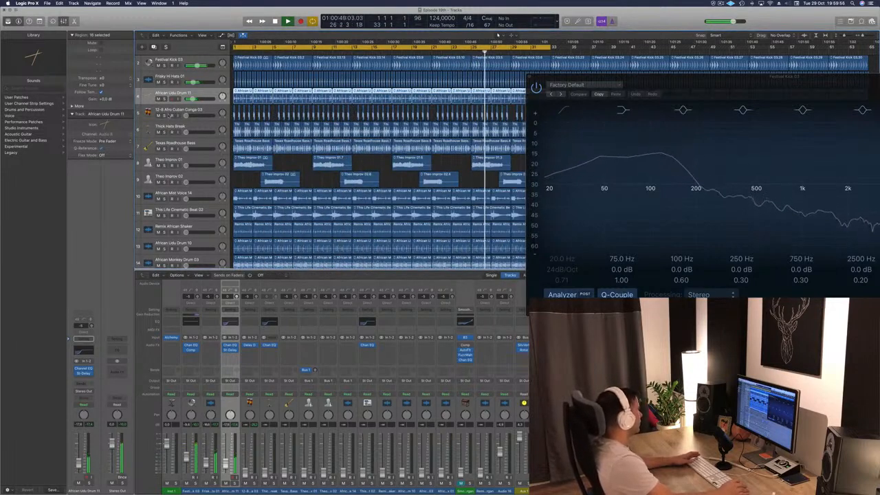
Step: Move the Thick Hats Break track directly below African Udu Drum 11 and bring up its volume to a low level in the mix
{"action": "left_click_drag", "start_coordinate": [194, 130], "coordinate": [166, 114]}
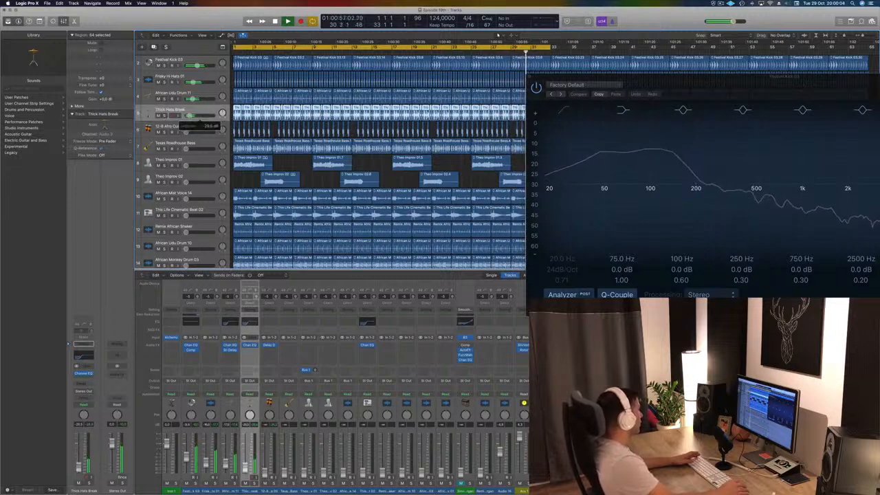
{"action": "left_click_drag", "start_coordinate": [190, 115], "coordinate": [189, 116]}
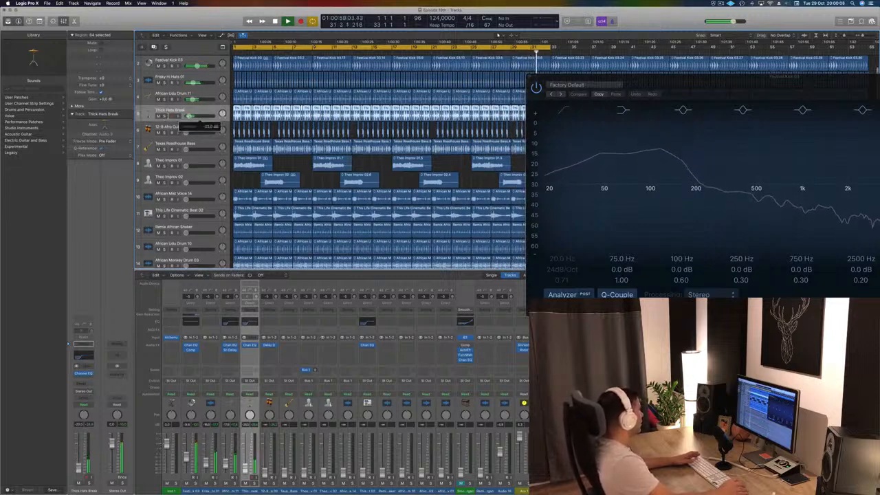
{"action": "scroll", "coordinate": [198, 116], "scroll_direction": "up", "scroll_amount": 1}
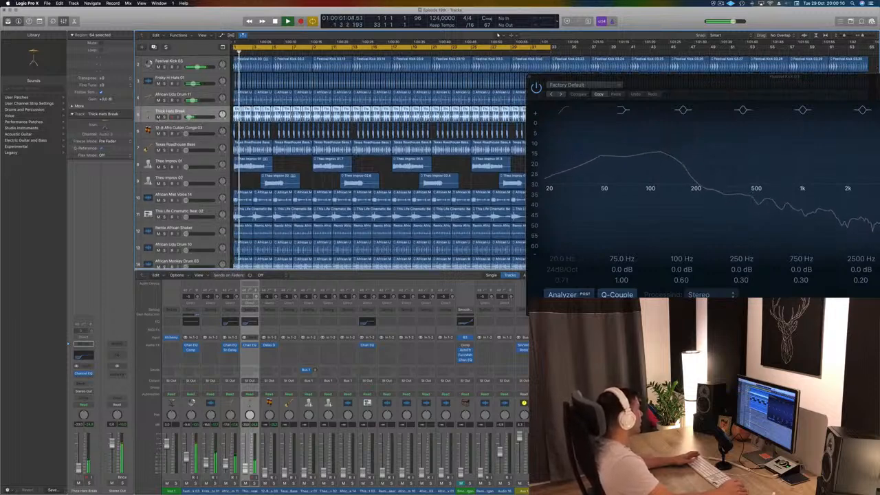
{"action": "left_click", "coordinate": [190, 117]}
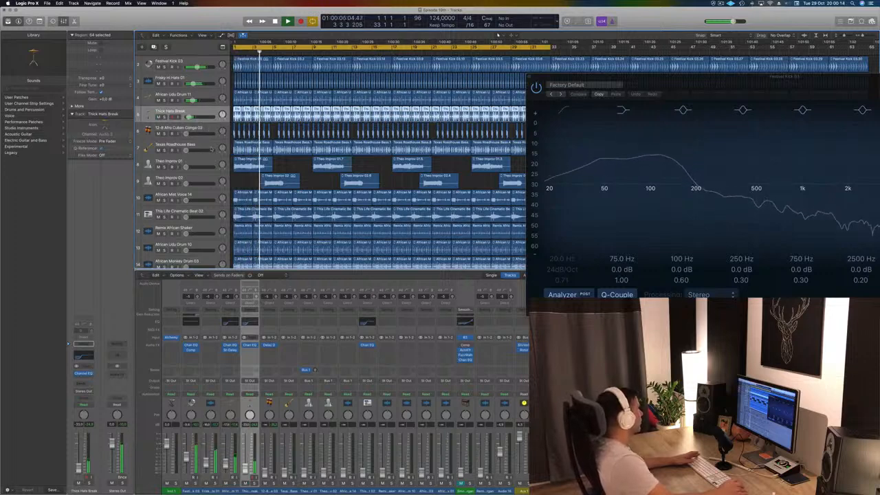
Step: Move the Remix African Shaker track directly below Thick Hats Break and bring up its volume
{"action": "left_click", "coordinate": [177, 145]}
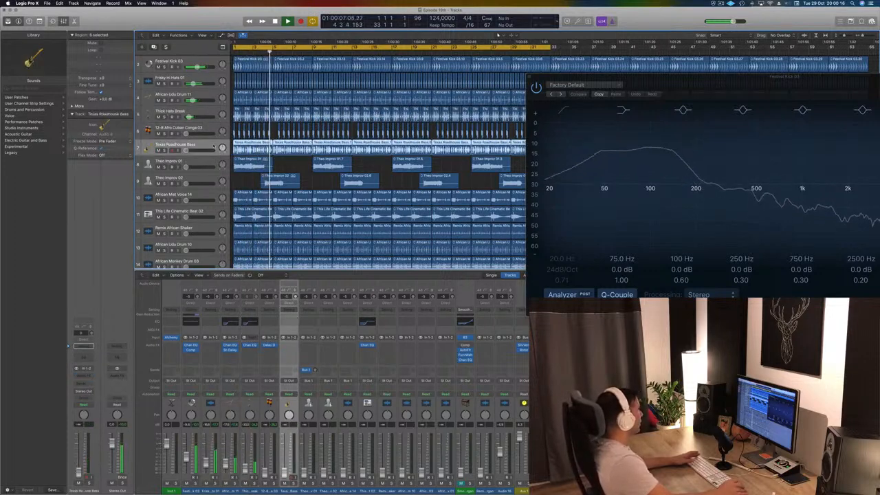
{"action": "scroll", "coordinate": [213, 147], "scroll_direction": "down", "scroll_amount": 3}
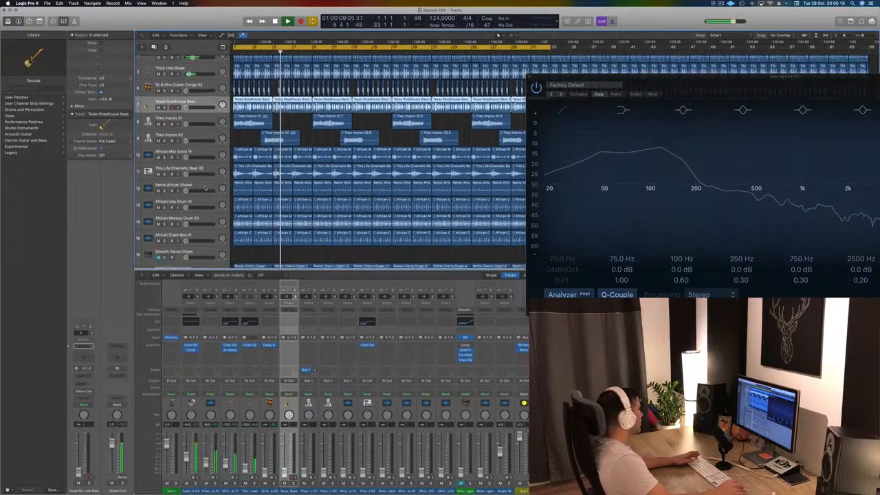
{"action": "left_click", "coordinate": [210, 182]}
{"action": "left_click_drag", "start_coordinate": [209, 182], "coordinate": [190, 85]}
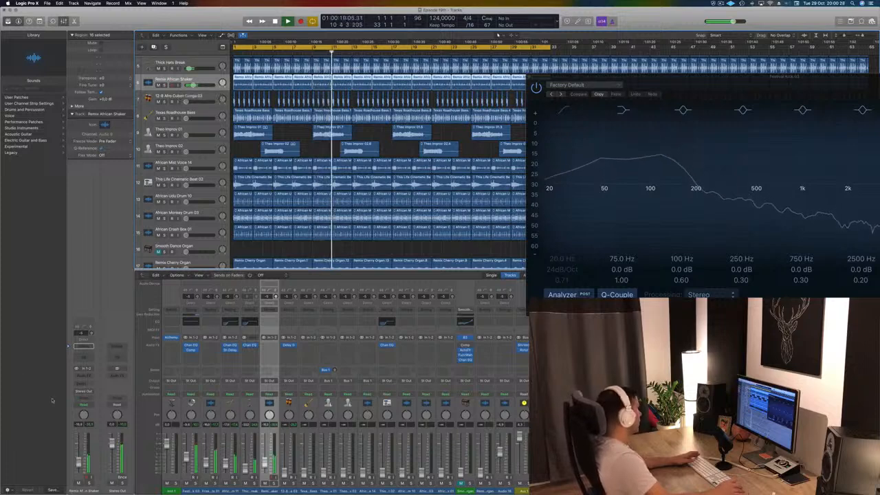
Step: Insert a stereo Stereo Delay with default settings on Remix African Shaker, then close its window and the Festival Kick 03 Channel EQ window
{"action": "left_click", "coordinate": [83, 375]}
{"action": "mouse_move", "coordinate": [96, 398]}
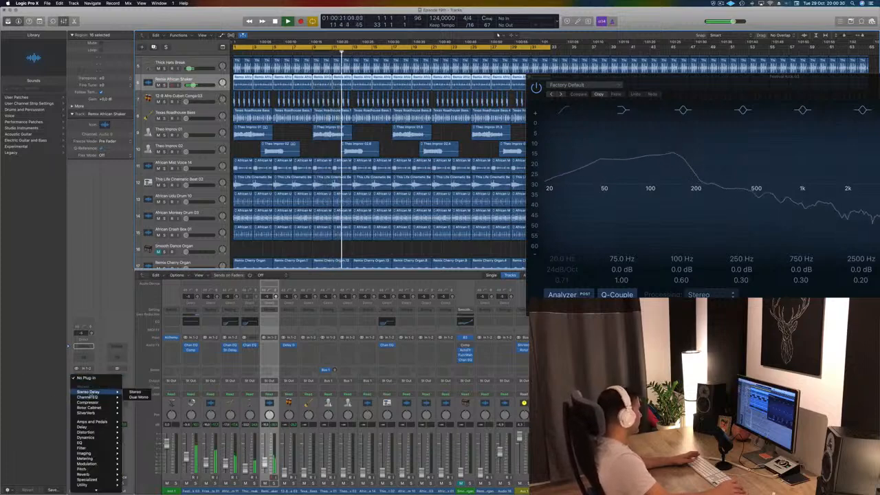
{"action": "scroll", "coordinate": [88, 393], "scroll_direction": "down", "scroll_amount": 1}
{"action": "left_click", "coordinate": [136, 389]}
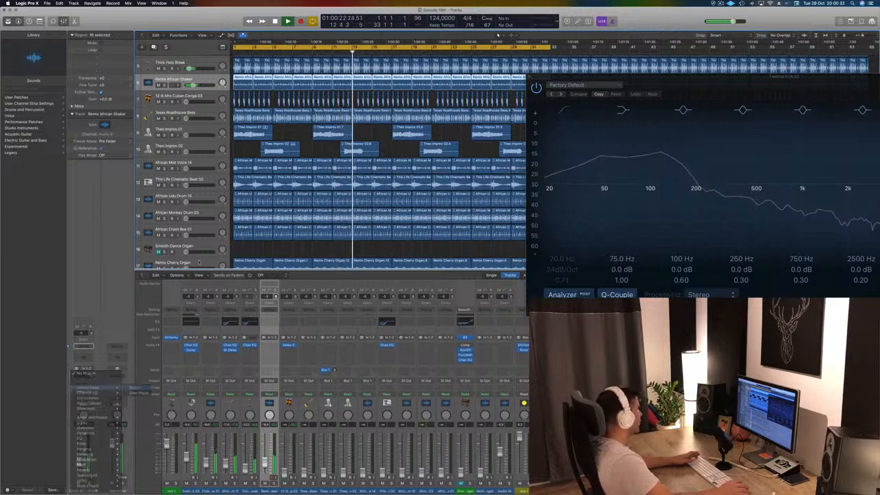
{"action": "left_click_drag", "start_coordinate": [130, 10], "coordinate": [671, 113]}
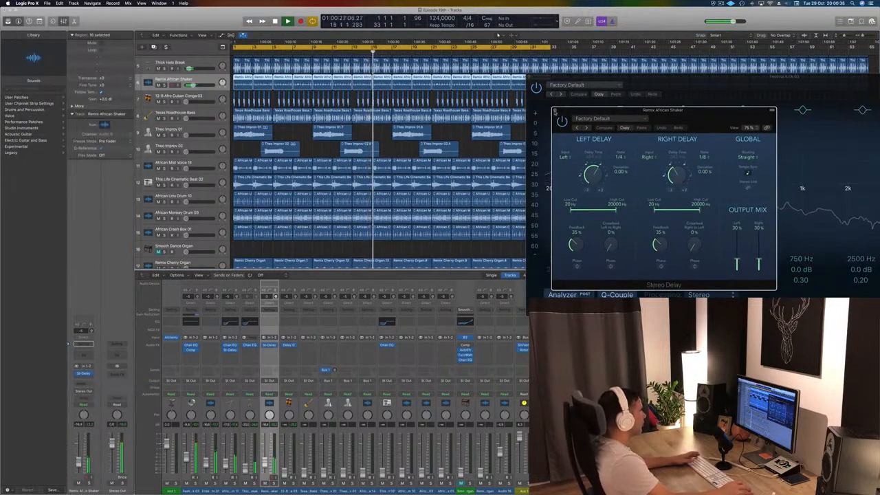
{"action": "left_click", "coordinate": [556, 111]}
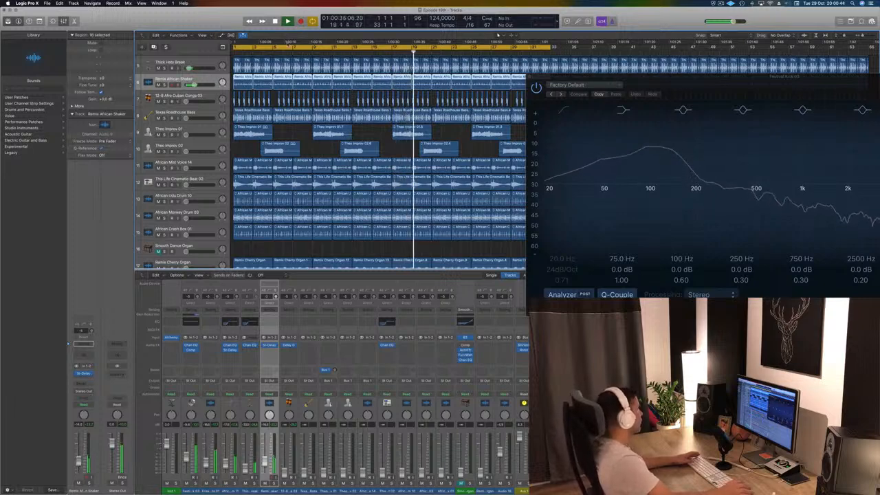
{"action": "left_click_drag", "start_coordinate": [535, 80], "coordinate": [460, 81]}
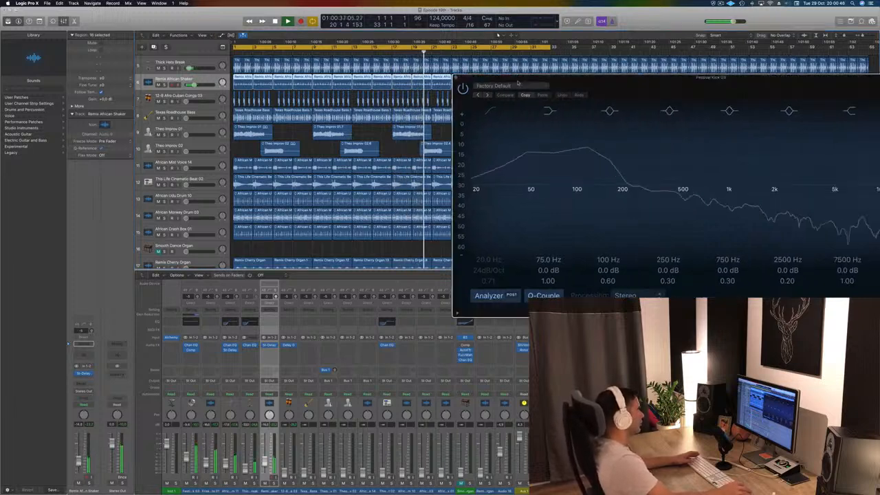
{"action": "left_click", "coordinate": [455, 78]}
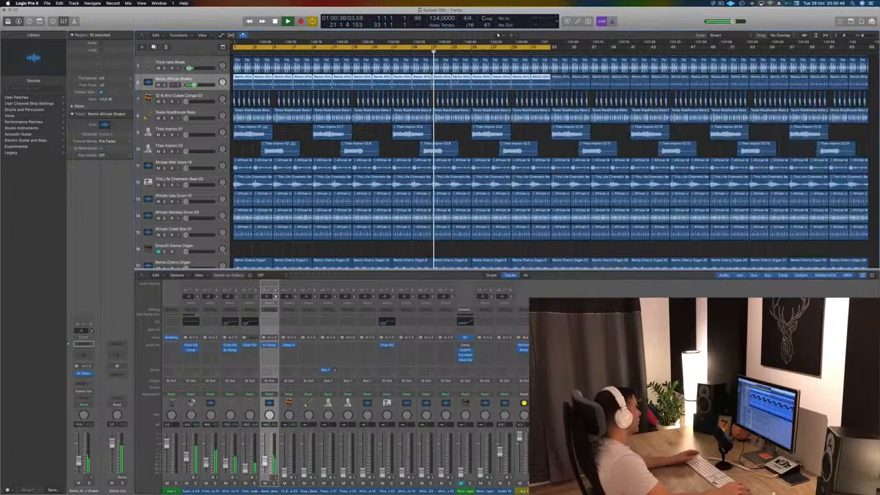
Step: Move the African Monkey Drum 03 track directly below Remix African Shaker and delete its regions from the first 32 bars
{"action": "scroll", "coordinate": [161, 147], "scroll_direction": "down", "scroll_amount": 2}
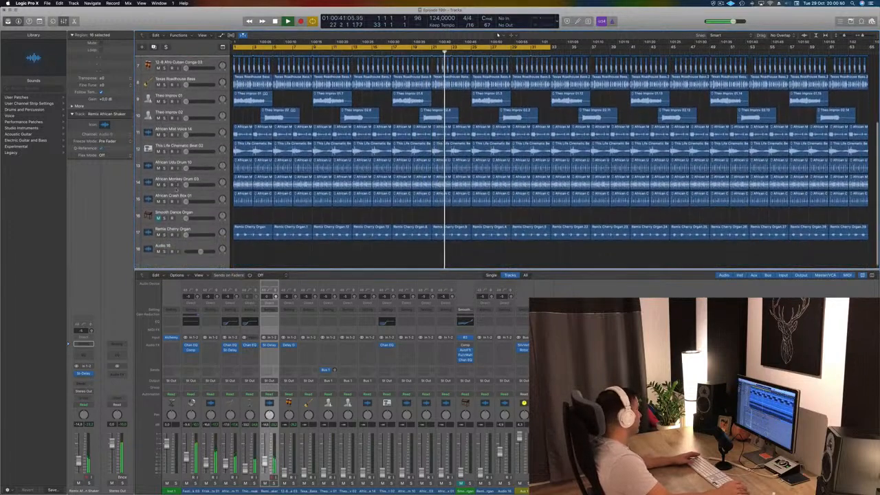
{"action": "scroll", "coordinate": [160, 148], "scroll_direction": "down", "scroll_amount": 2}
{"action": "scroll", "coordinate": [214, 172], "scroll_direction": "up", "scroll_amount": 2}
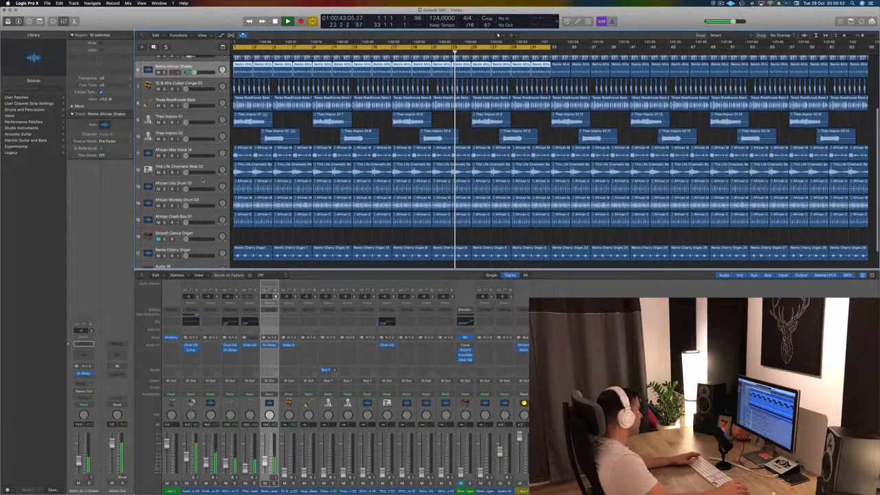
{"action": "left_click", "coordinate": [206, 183]}
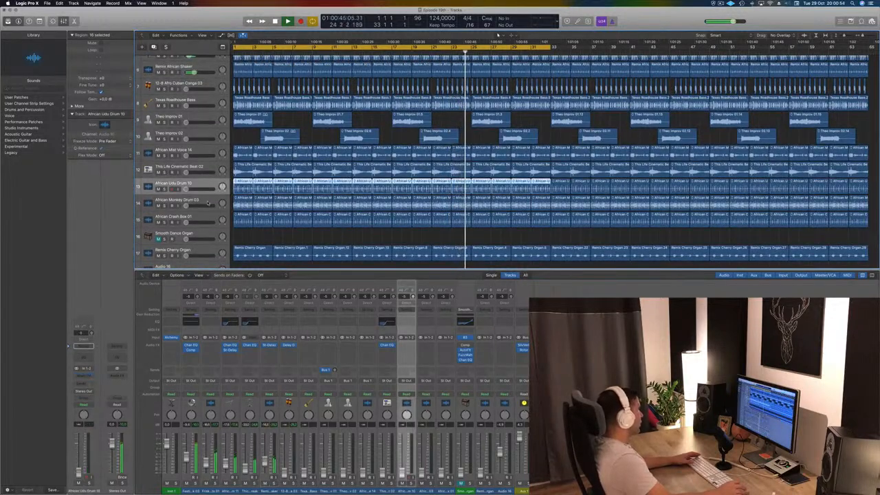
{"action": "left_click_drag", "start_coordinate": [207, 204], "coordinate": [210, 83]}
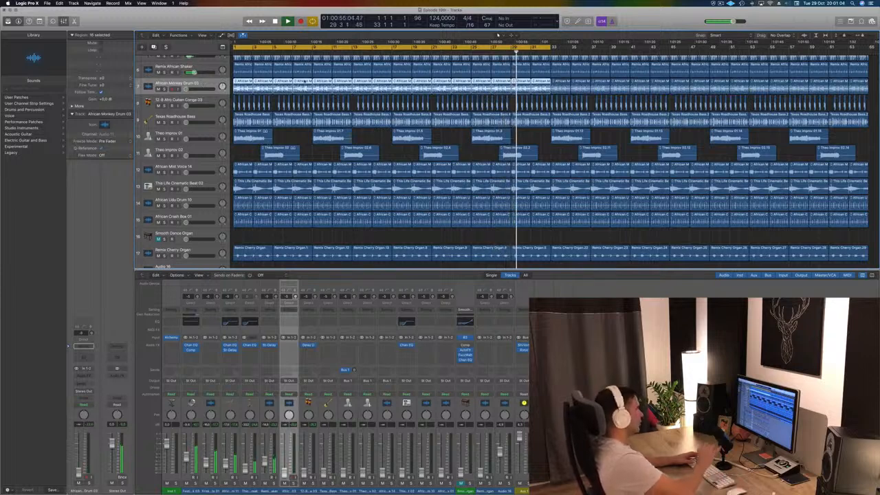
{"action": "key", "text": "Delete"}
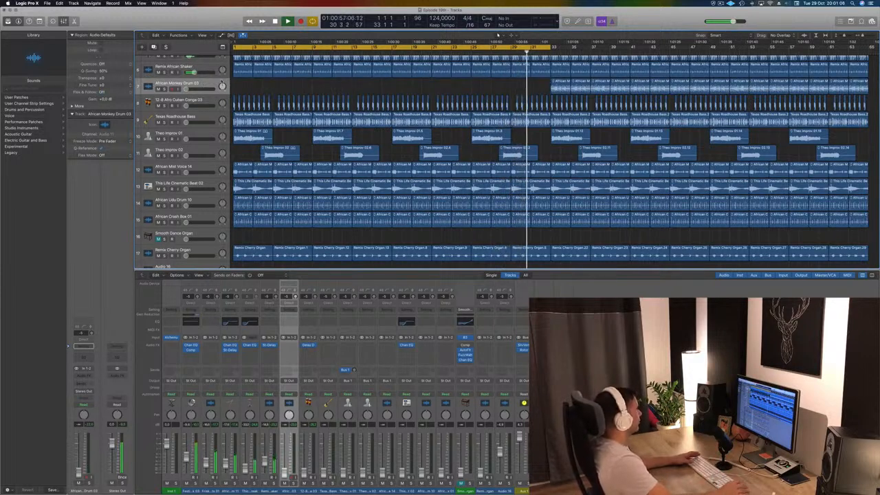
Step: Bring up the 12-8 Afro Cuban Conga 03 volume and replace its Delay Designer with a stereo Stereo Delay
{"action": "left_click", "coordinate": [210, 100]}
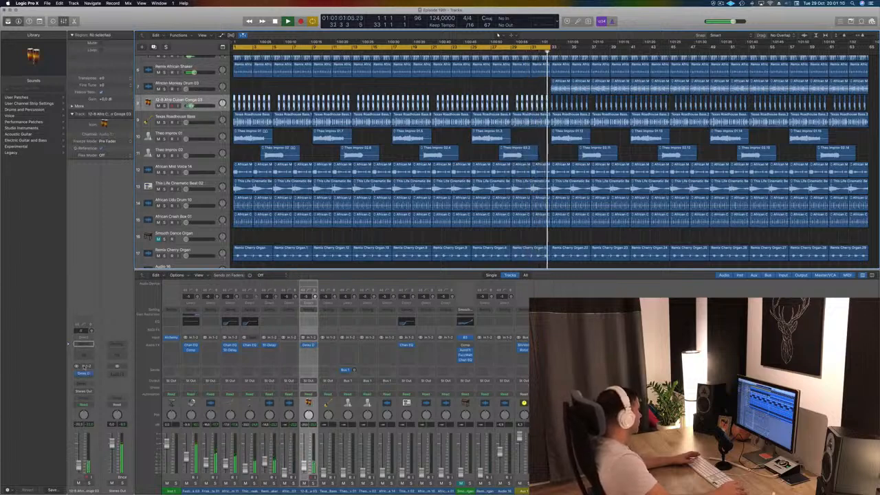
{"action": "left_click", "coordinate": [87, 373]}
{"action": "mouse_move", "coordinate": [110, 382]}
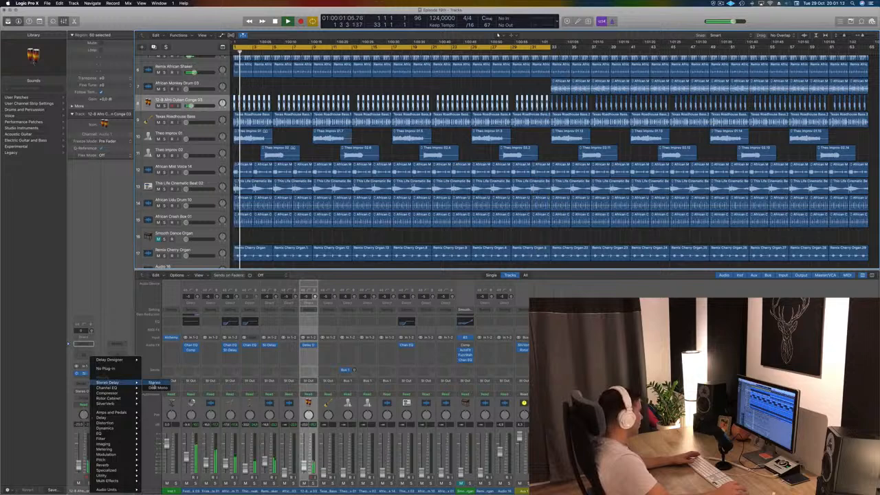
{"action": "left_click", "coordinate": [155, 382]}
{"action": "left_click_drag", "start_coordinate": [154, 19], "coordinate": [546, 113]}
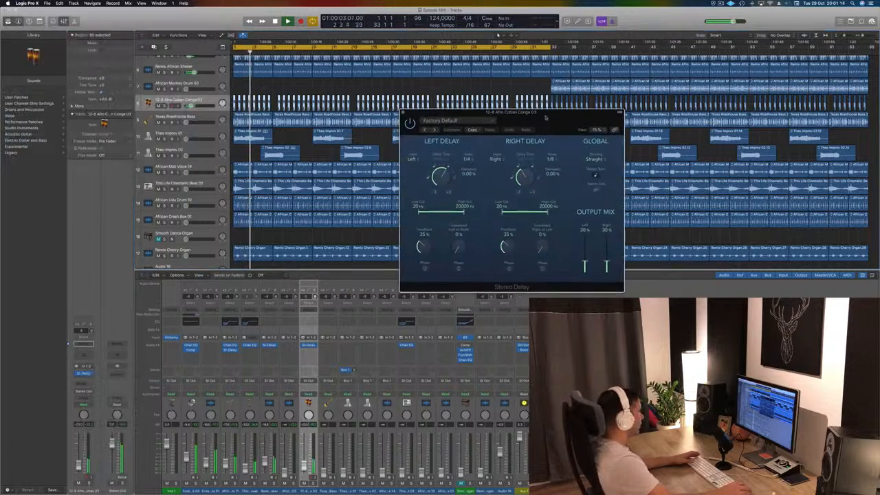
Step: Audition Stereo Delay presets on the conga during playback and load the Dual 1/8 Note preset
{"action": "left_click", "coordinate": [435, 131]}
{"action": "left_click", "coordinate": [424, 131]}
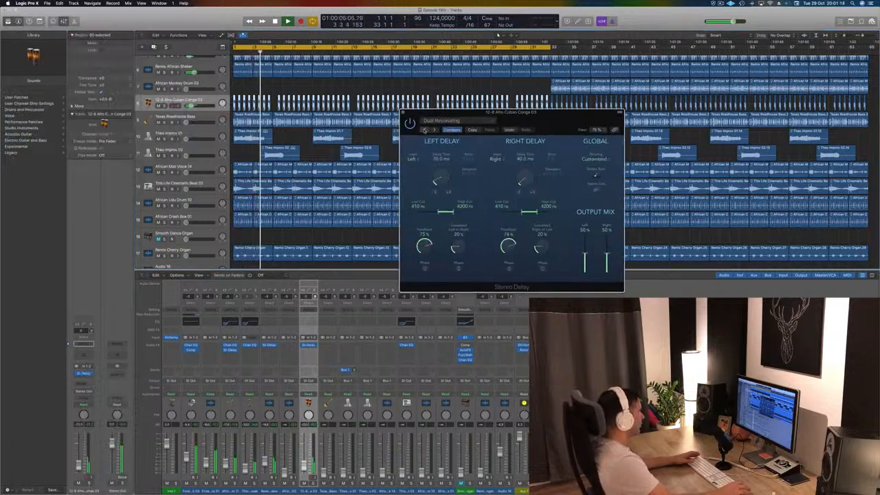
{"action": "left_click", "coordinate": [425, 130]}
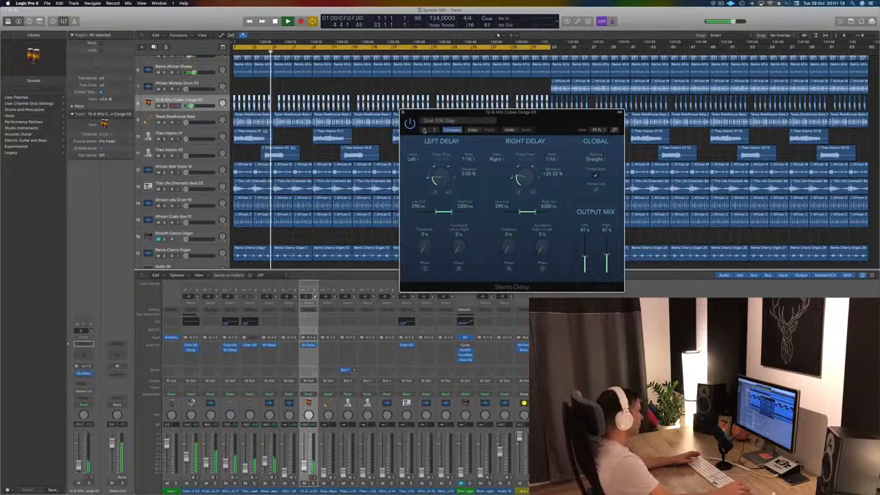
{"action": "left_click", "coordinate": [425, 130]}
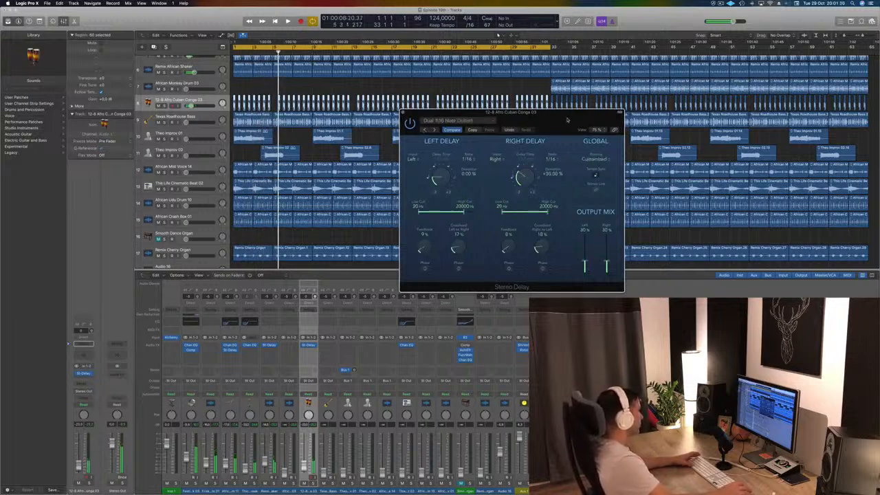
{"action": "key", "text": "space"}
{"action": "left_click_drag", "start_coordinate": [564, 120], "coordinate": [531, 103]}
{"action": "left_click", "coordinate": [394, 115]}
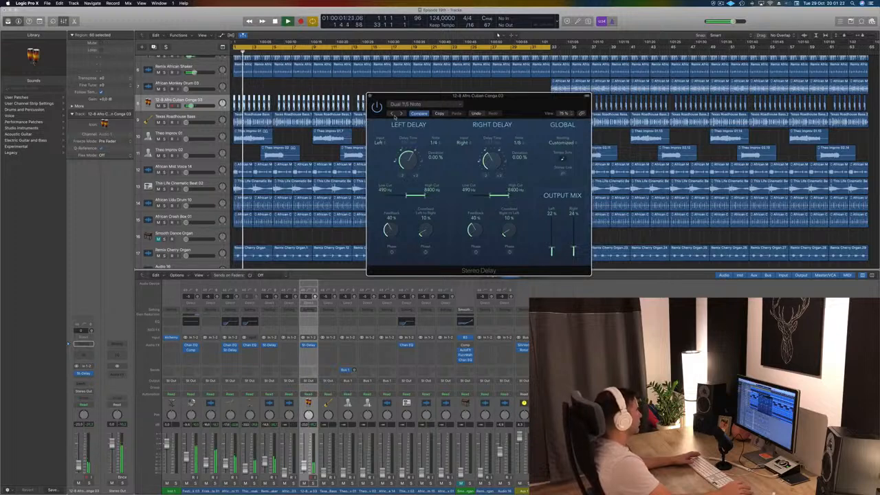
Step: Set the conga delay's feedback to 69% left and 62% right, raise both output mix levels, and close its window
{"action": "left_click_drag", "start_coordinate": [533, 102], "coordinate": [483, 99]}
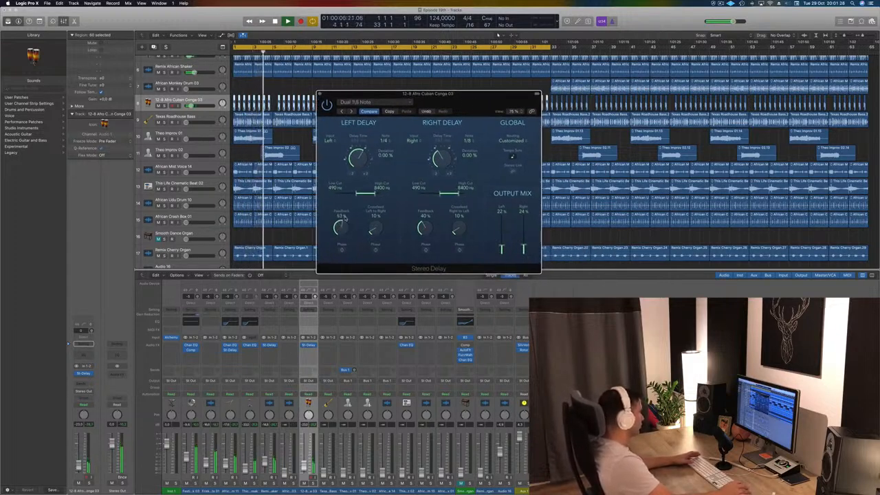
{"action": "left_click_drag", "start_coordinate": [425, 230], "coordinate": [425, 219]}
{"action": "left_click_drag", "start_coordinate": [341, 228], "coordinate": [345, 230]}
{"action": "key", "text": "space"}
{"action": "key", "text": "space"}
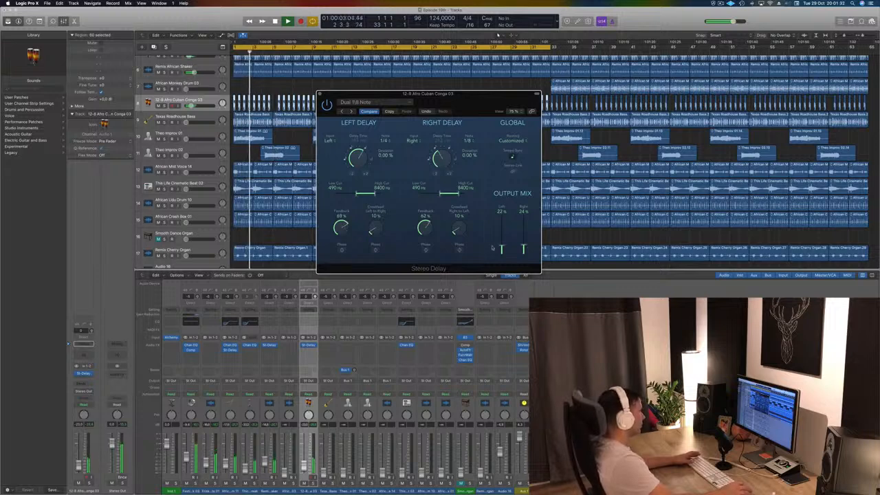
{"action": "left_click_drag", "start_coordinate": [522, 244], "coordinate": [501, 240]}
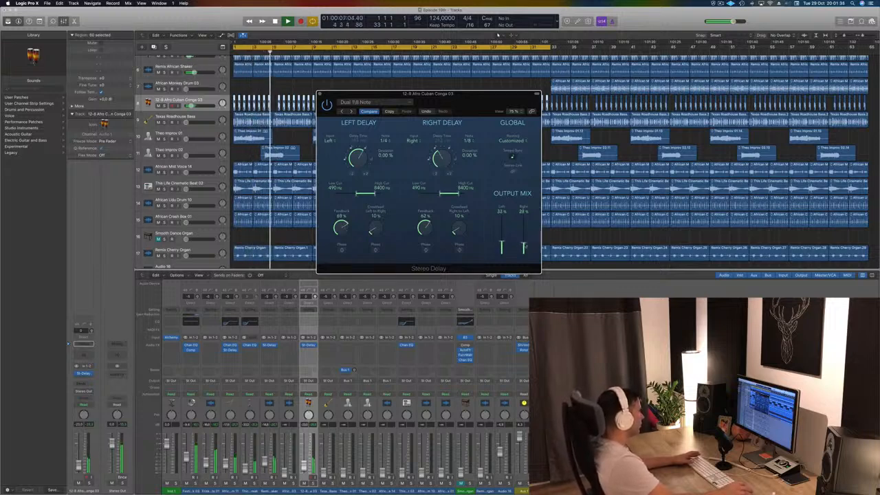
{"action": "left_click", "coordinate": [320, 93]}
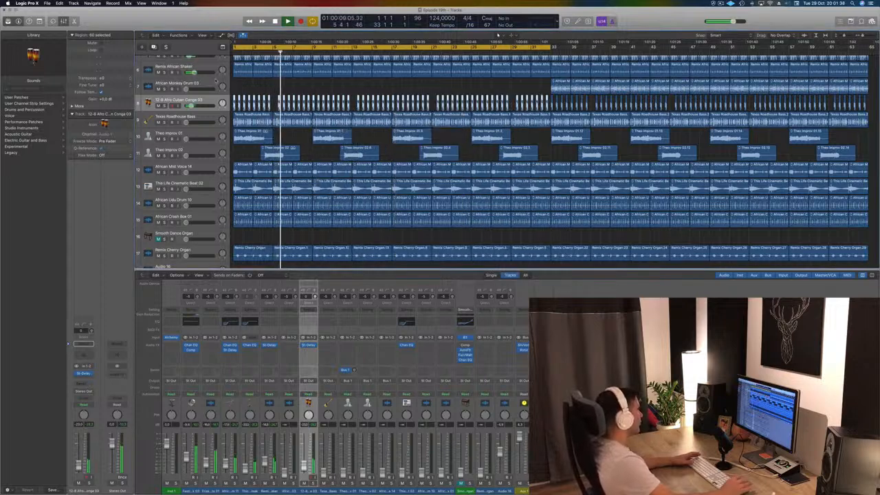
Step: Delete all 12-8 Afro Cuban Conga 03 regions after the first four bars
{"action": "key", "text": "Return"}
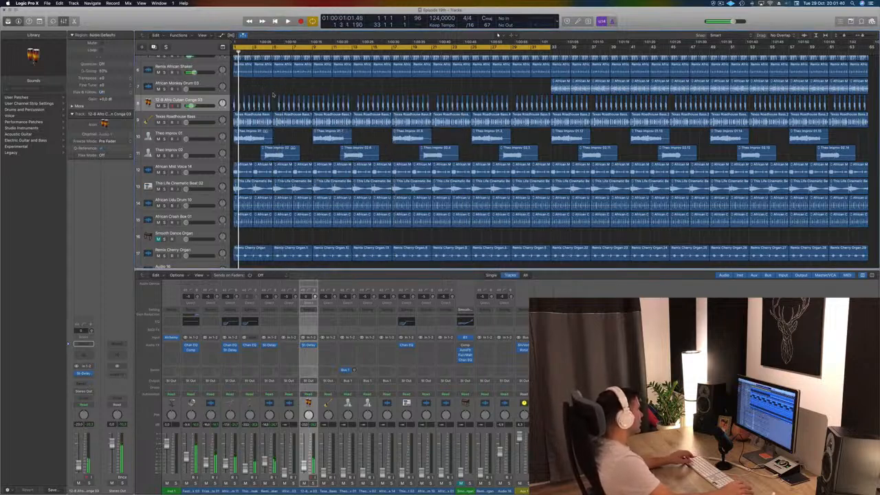
{"action": "scroll", "coordinate": [272, 104], "scroll_direction": "up", "scroll_amount": 3}
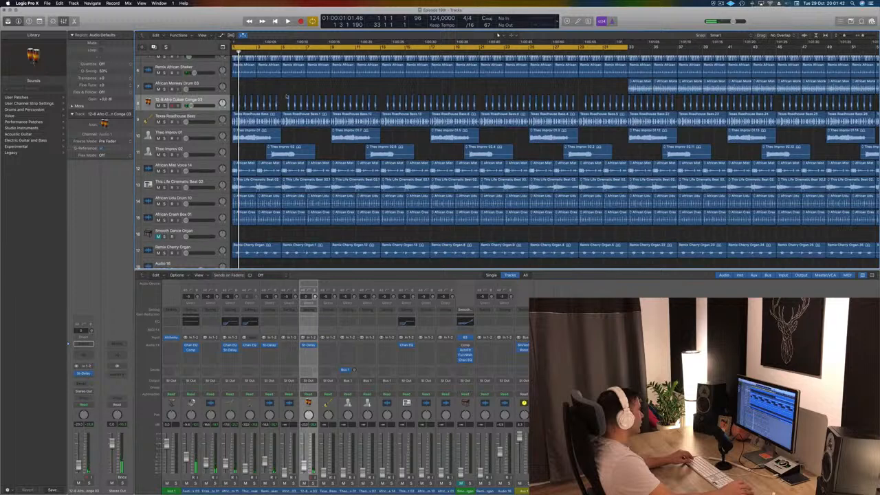
{"action": "scroll", "coordinate": [286, 97], "scroll_direction": "down", "scroll_amount": 3}
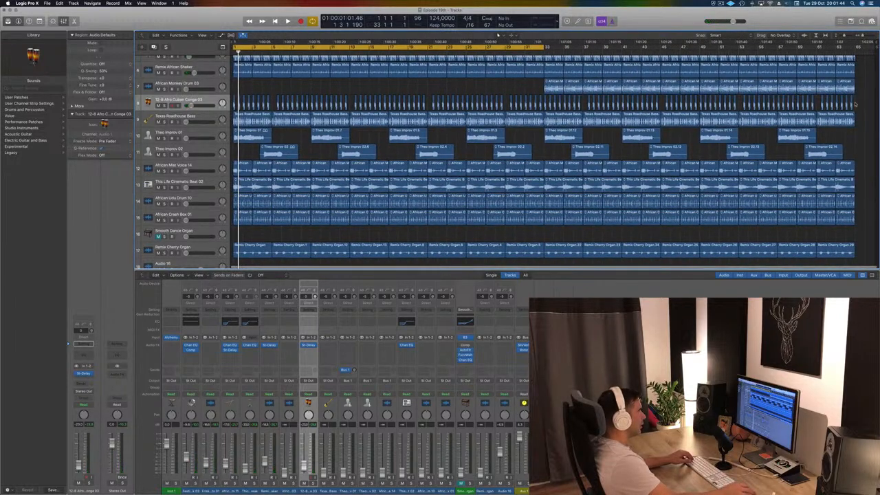
{"action": "left_click_drag", "start_coordinate": [855, 104], "coordinate": [261, 103]}
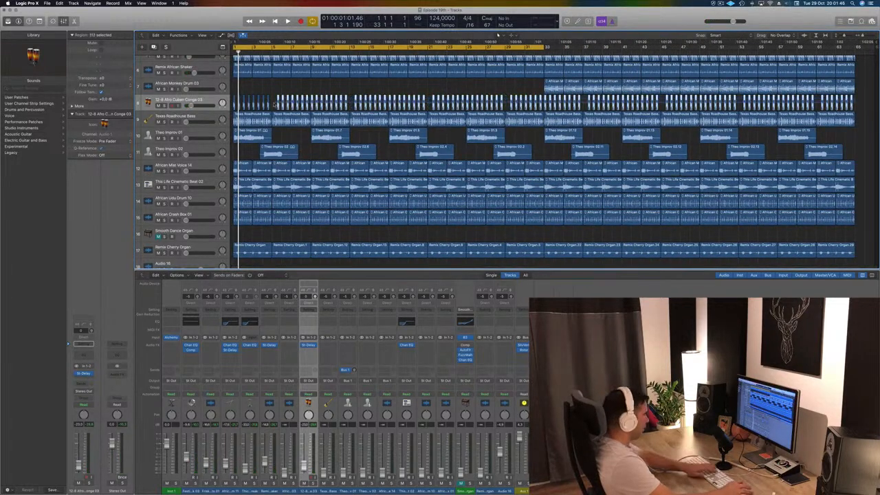
{"action": "key", "text": "Delete"}
{"action": "scroll", "coordinate": [279, 98], "scroll_direction": "up", "scroll_amount": 3}
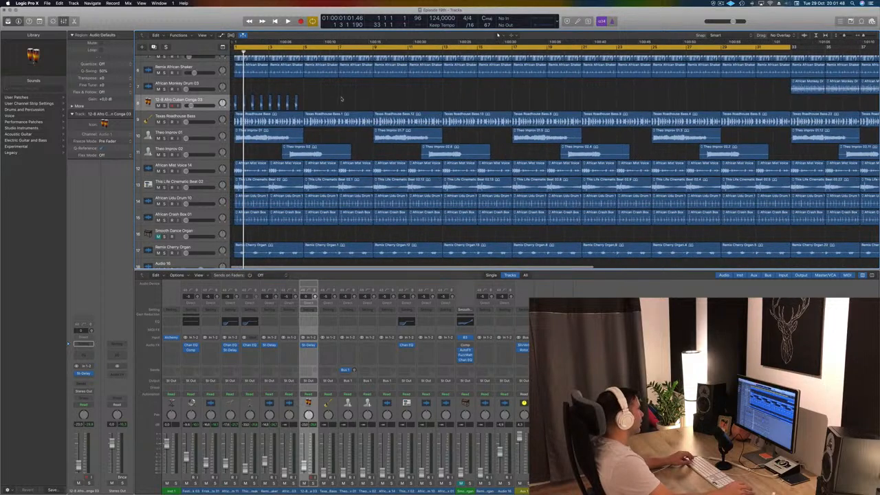
Step: Repeat the remaining four bars of conga regions until they fill the track up to bar 33
{"action": "left_click_drag", "start_coordinate": [241, 105], "coordinate": [303, 103]}
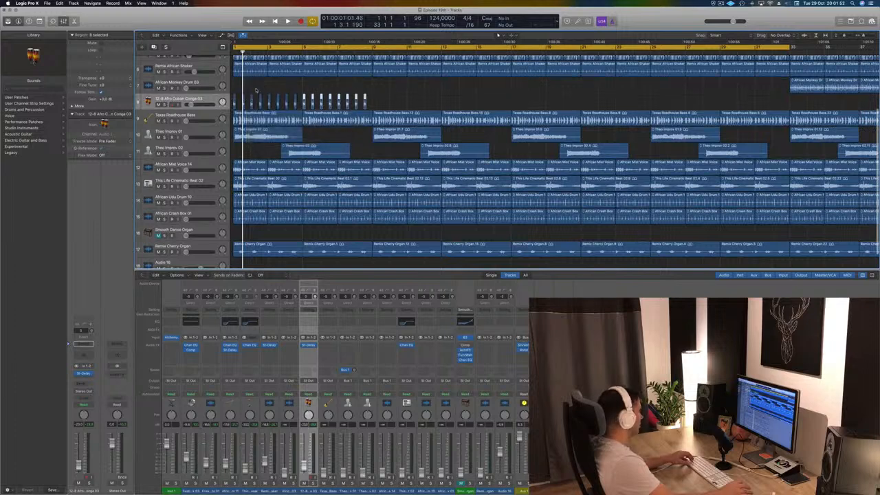
{"action": "left_click_drag", "start_coordinate": [234, 100], "coordinate": [371, 104]}
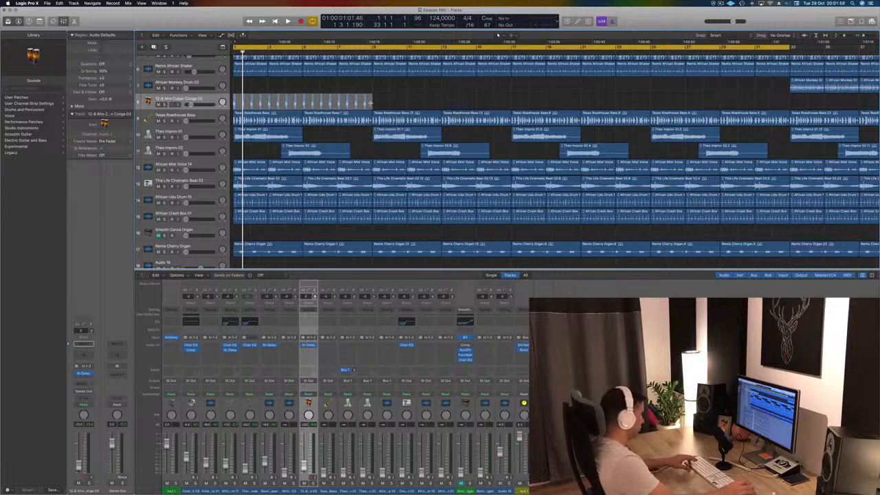
{"action": "key", "text": "super+r"}
{"action": "key", "text": "super+r"}
{"action": "key", "text": "super+r"}
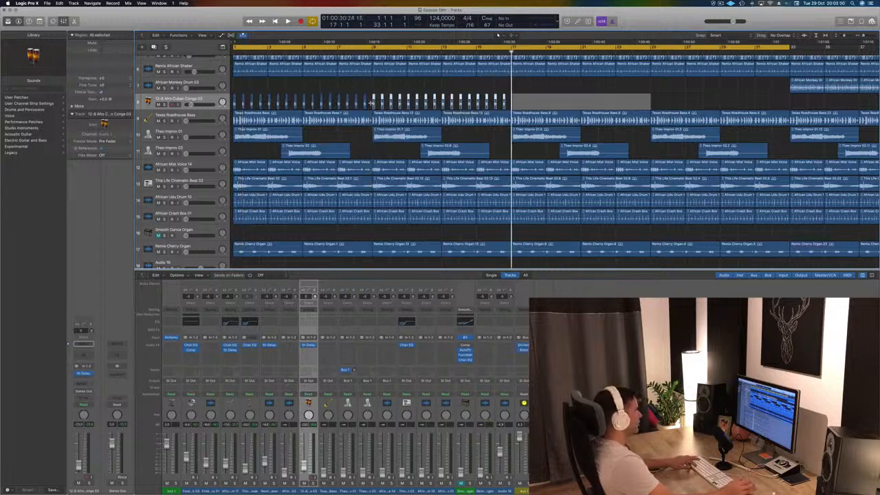
{"action": "key", "text": "super+Left"}
{"action": "key", "text": "super+Left"}
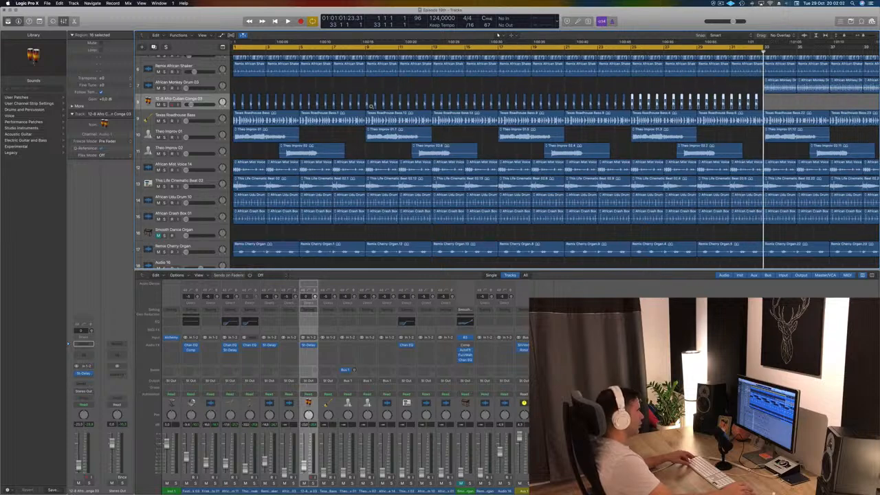
Step: Continue repeating the conga regions through bar 64 and play back the opening bars
{"action": "key", "text": "super+r"}
{"action": "key", "text": "super+r"}
{"action": "key", "text": "super+r"}
{"action": "key", "text": "super+r"}
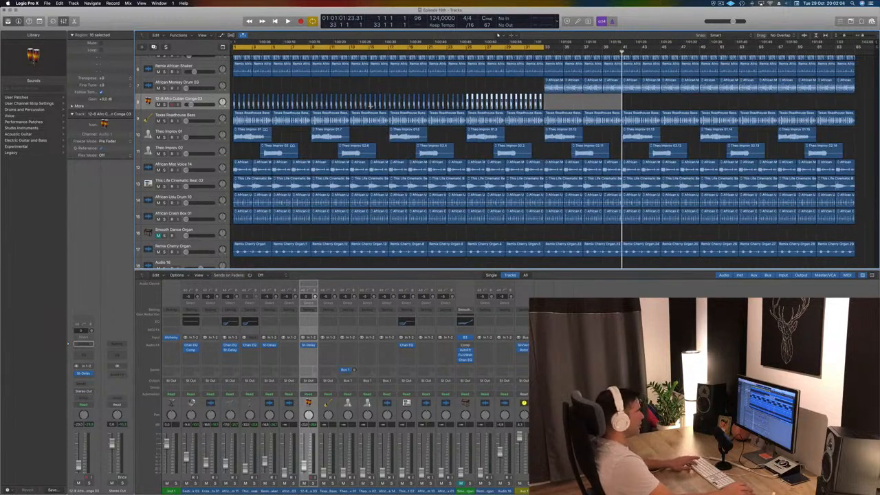
{"action": "left_click", "coordinate": [338, 86]}
{"action": "key", "text": "space"}
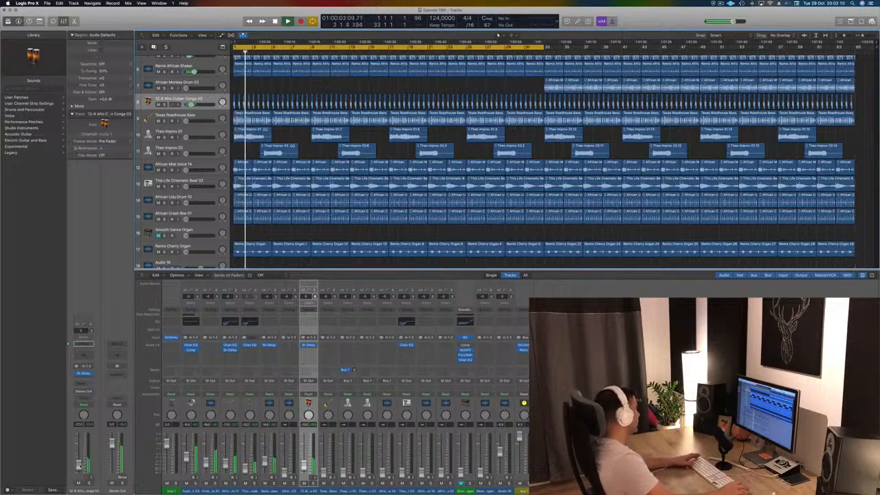
{"action": "key", "text": "space"}
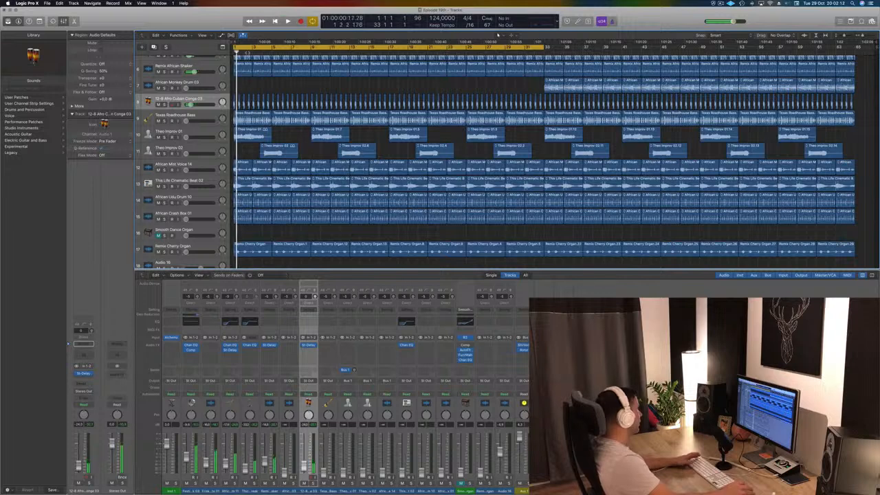
Step: Add a Bus 10 send at +6.0 dB to Festival Kick 03 and set the bus channel's output to No Output
{"action": "scroll", "coordinate": [247, 55], "scroll_direction": "up", "scroll_amount": 5}
{"action": "left_click", "coordinate": [209, 78]}
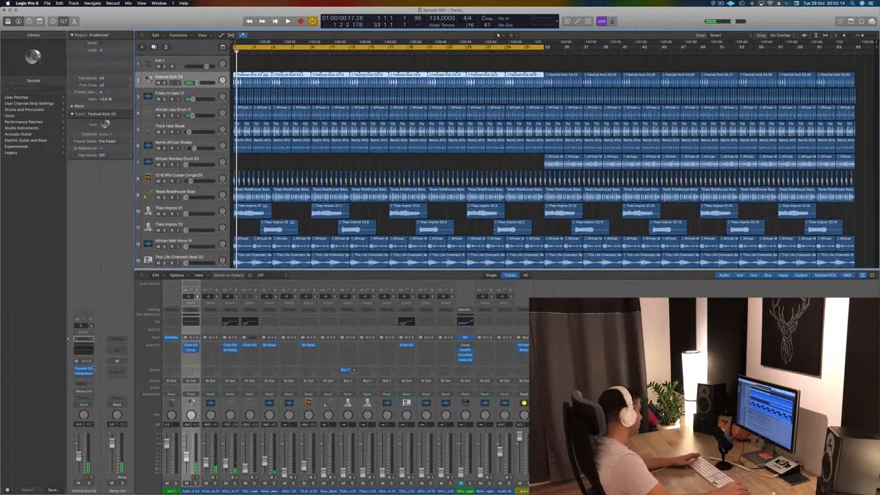
{"action": "left_click", "coordinate": [84, 389]}
{"action": "mouse_move", "coordinate": [96, 397]}
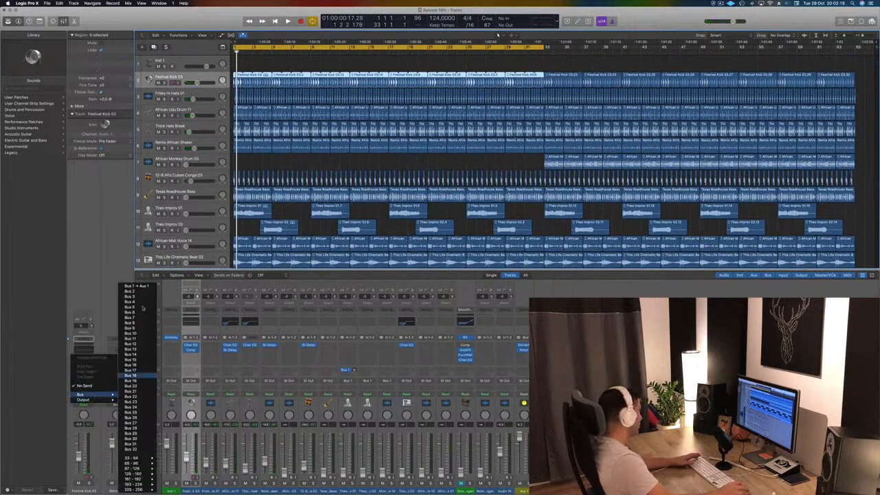
{"action": "left_click", "coordinate": [136, 334]}
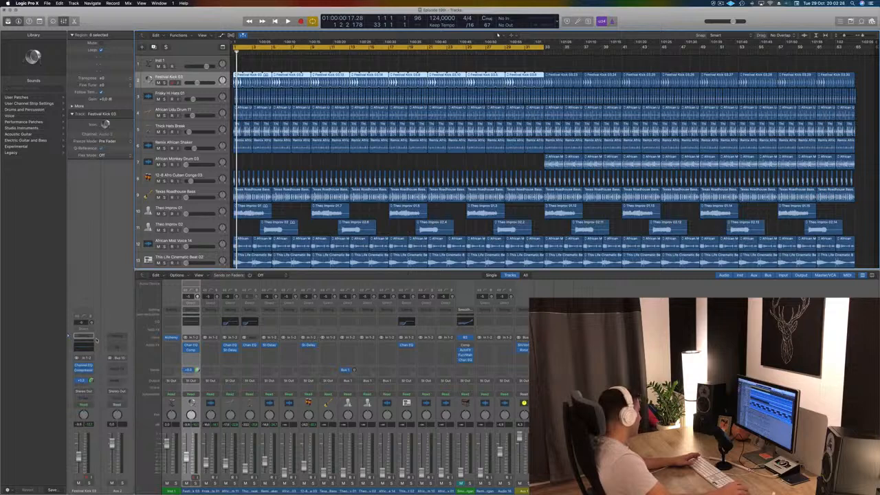
{"action": "left_click", "coordinate": [117, 392]}
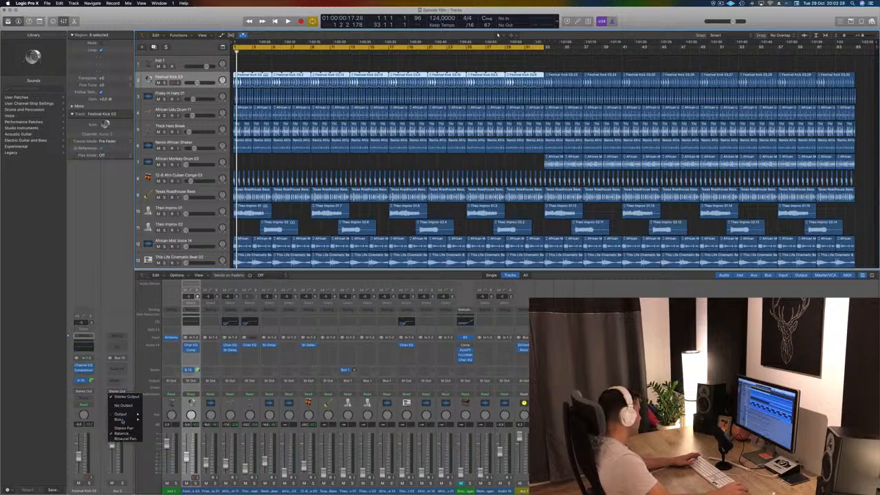
{"action": "left_click", "coordinate": [124, 406]}
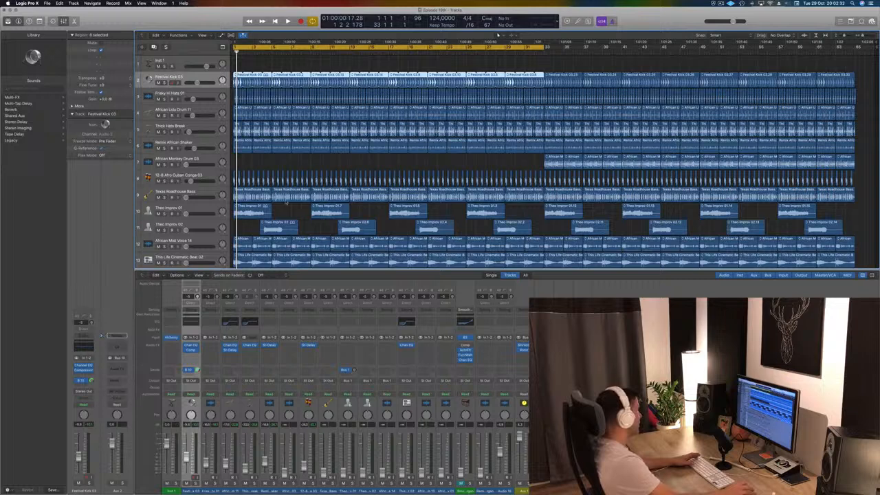
Step: Insert a Compressor on the 12-8 Afro Cuban Conga 03 track during playback and set its side chain to Bus 10
{"action": "key", "text": "space"}
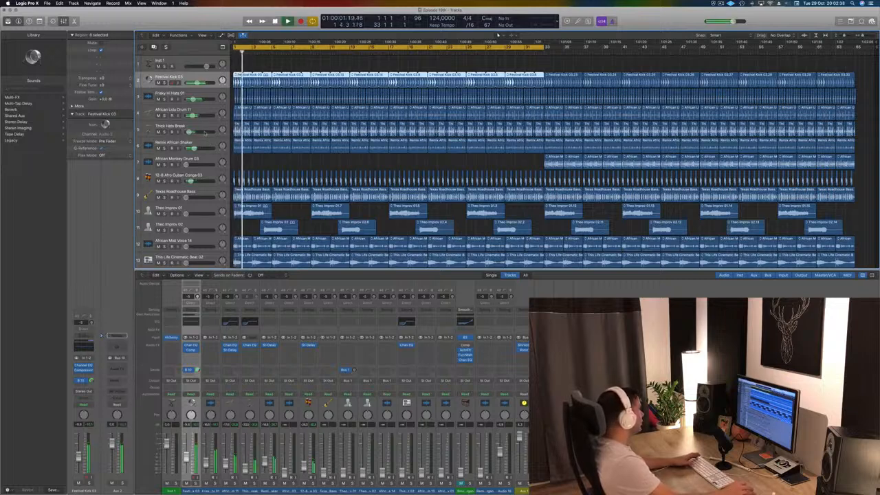
{"action": "left_click", "coordinate": [211, 176]}
{"action": "key", "text": "Return"}
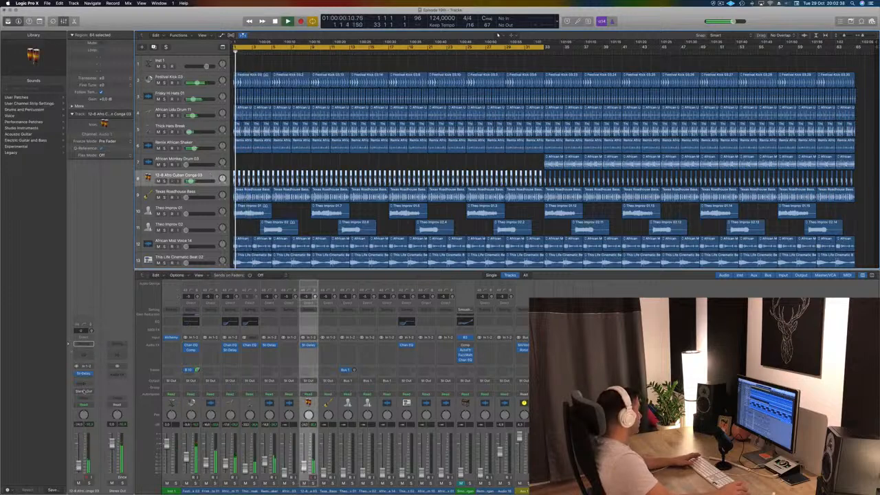
{"action": "left_click", "coordinate": [84, 379]}
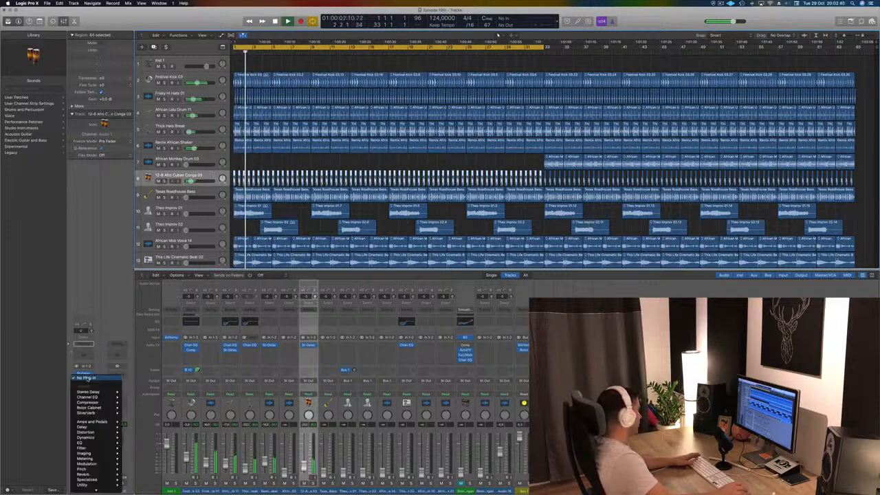
{"action": "mouse_move", "coordinate": [92, 403]}
{"action": "left_click", "coordinate": [135, 402]}
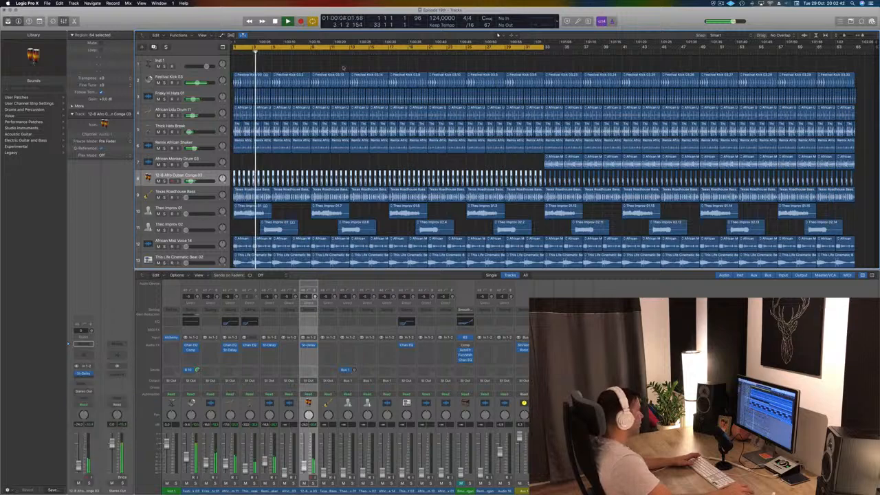
{"action": "left_click", "coordinate": [294, 25]}
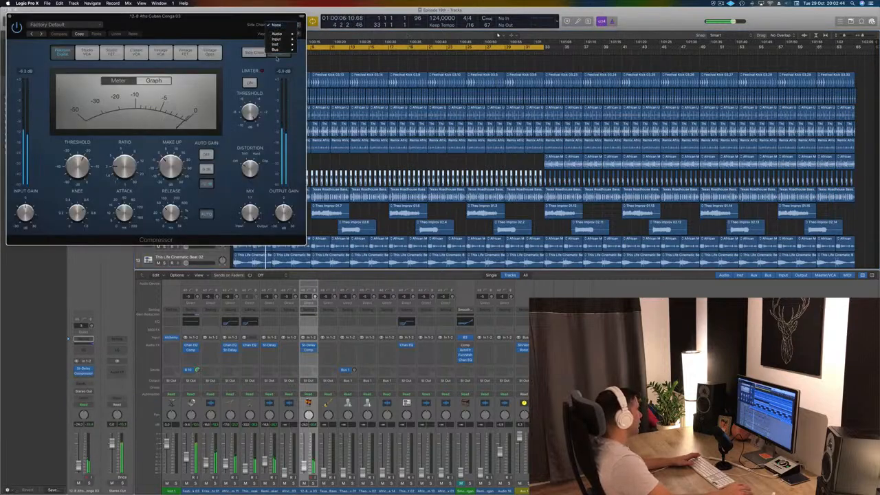
{"action": "mouse_move", "coordinate": [283, 51]}
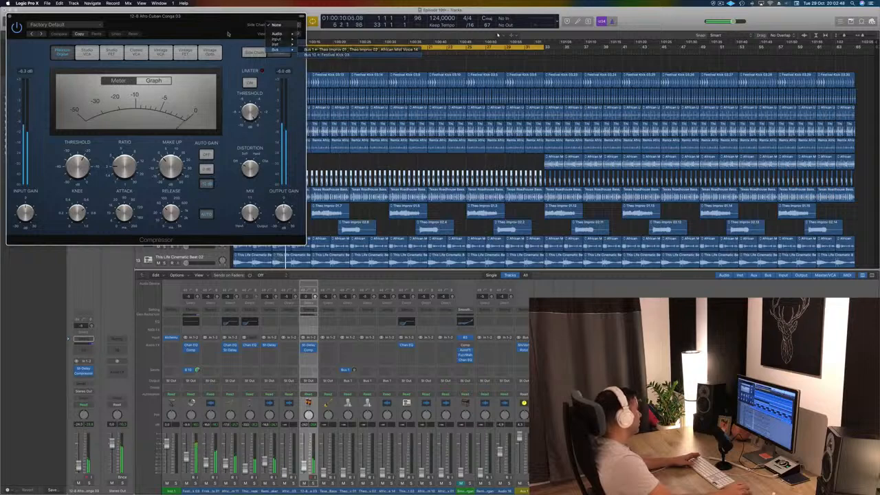
{"action": "left_click", "coordinate": [343, 54]}
Step: Lower the conga compressor's threshold and raise its ratio while checking the kick-driven ducking against the conga level
{"action": "left_click_drag", "start_coordinate": [192, 25], "coordinate": [634, 117]}
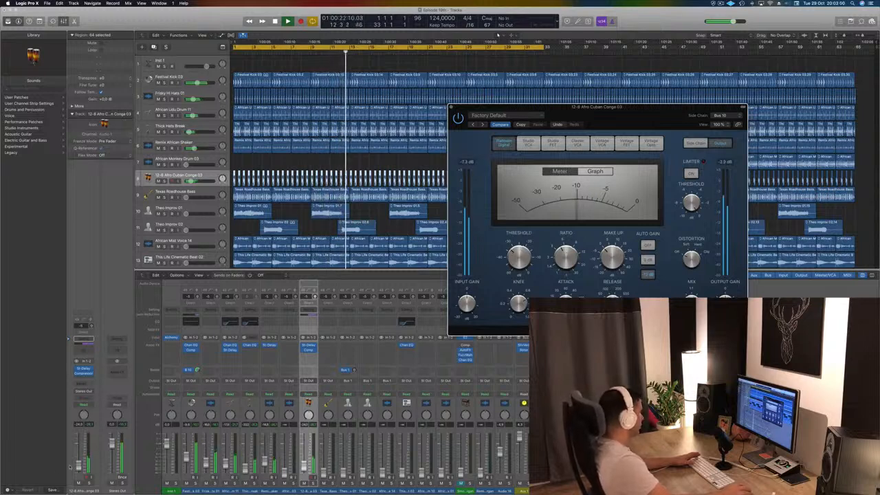
{"action": "left_click_drag", "start_coordinate": [78, 465], "coordinate": [78, 469]}
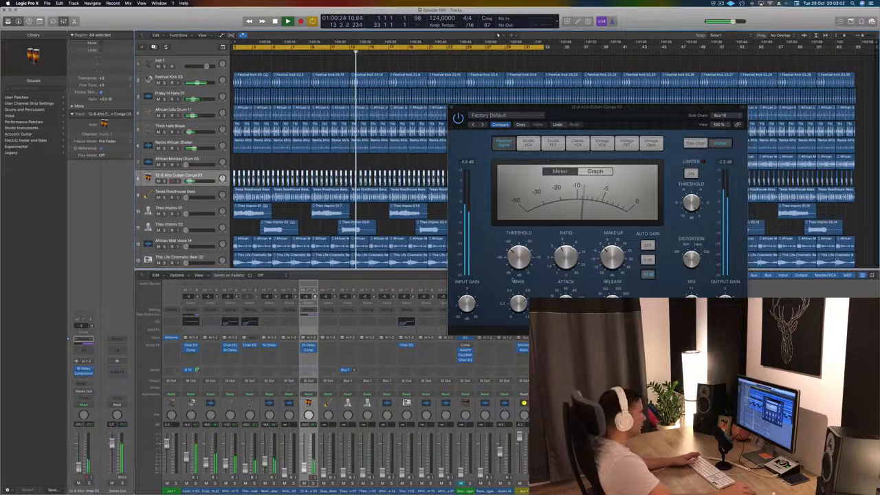
{"action": "left_click_drag", "start_coordinate": [567, 253], "coordinate": [568, 236]}
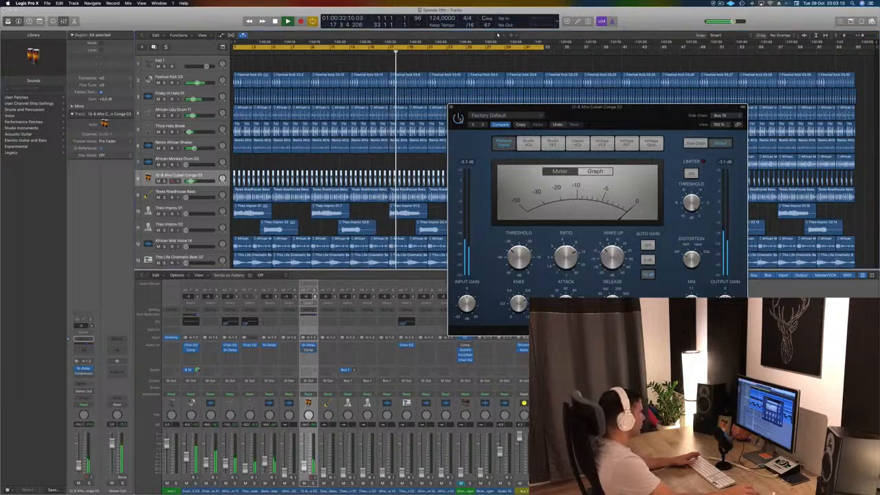
{"action": "left_click_drag", "start_coordinate": [624, 112], "coordinate": [490, 140]}
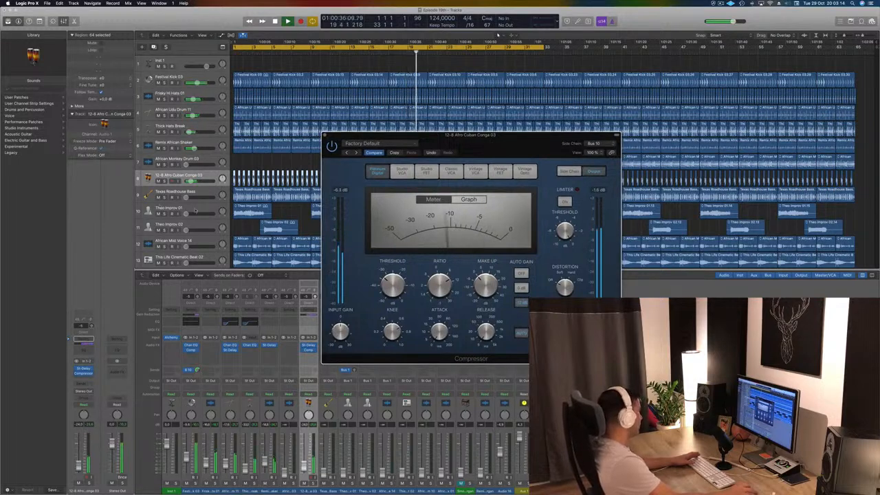
Step: Compare the conga with its Stereo Delay bypassed and active, and shift the Compressor one insert slot down, reopening its window
{"action": "left_click", "coordinate": [77, 369]}
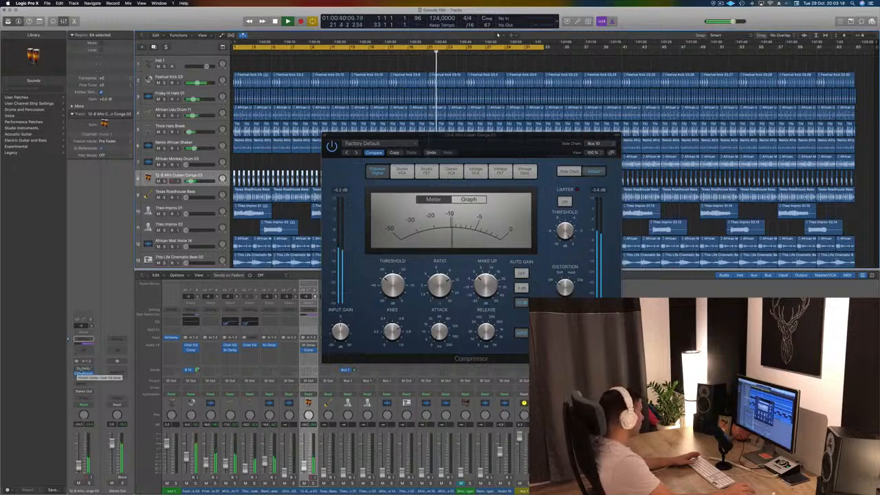
{"action": "left_click", "coordinate": [89, 369]}
{"action": "left_click", "coordinate": [78, 369]}
{"action": "left_click", "coordinate": [77, 369]}
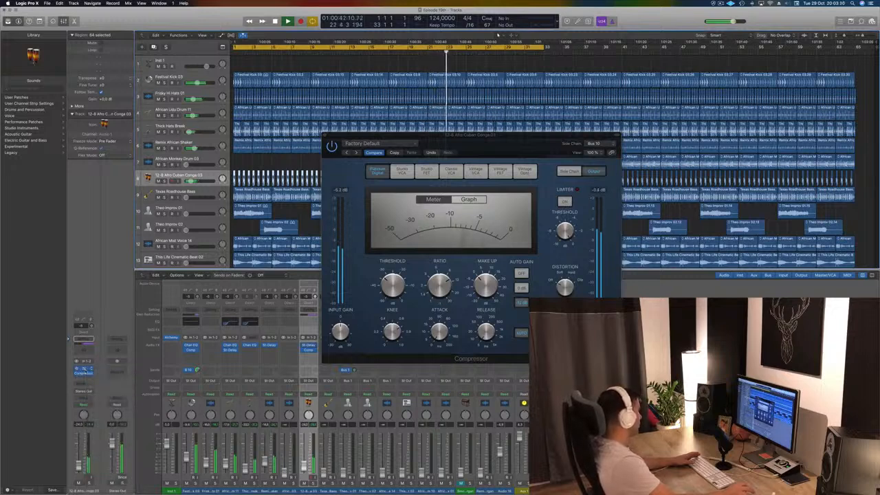
{"action": "left_click_drag", "start_coordinate": [83, 379], "coordinate": [83, 379]}
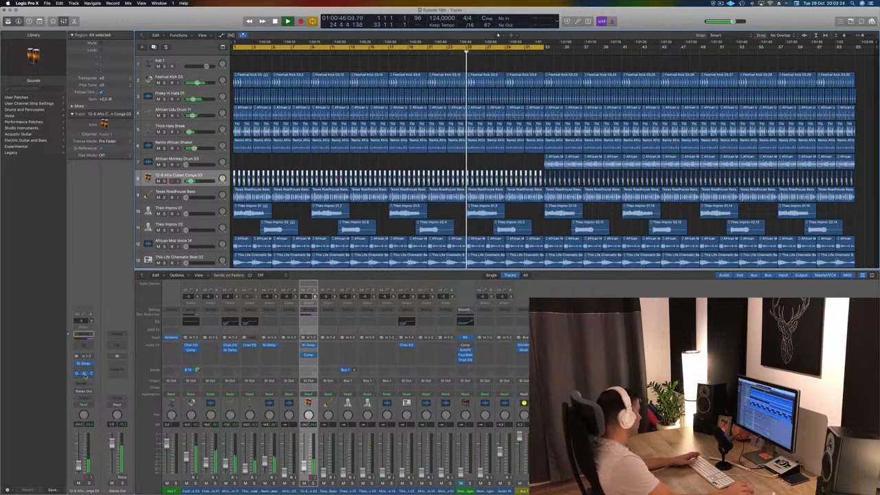
{"action": "left_click", "coordinate": [83, 373]}
{"action": "left_click_drag", "start_coordinate": [203, 29], "coordinate": [688, 141]}
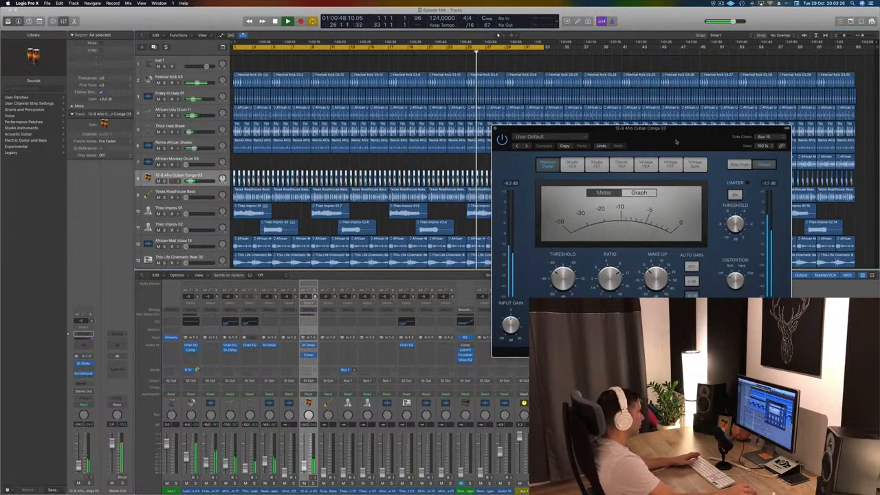
Step: Load the Dual 1/8 Note Triplet preset in the conga's Stereo Delay, close it, and return to the Compressor window
{"action": "left_click", "coordinate": [83, 363]}
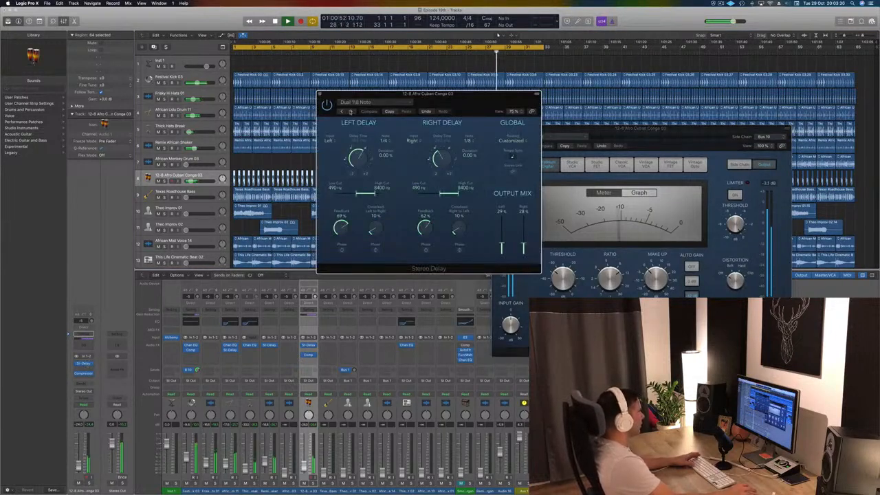
{"action": "left_click", "coordinate": [340, 112]}
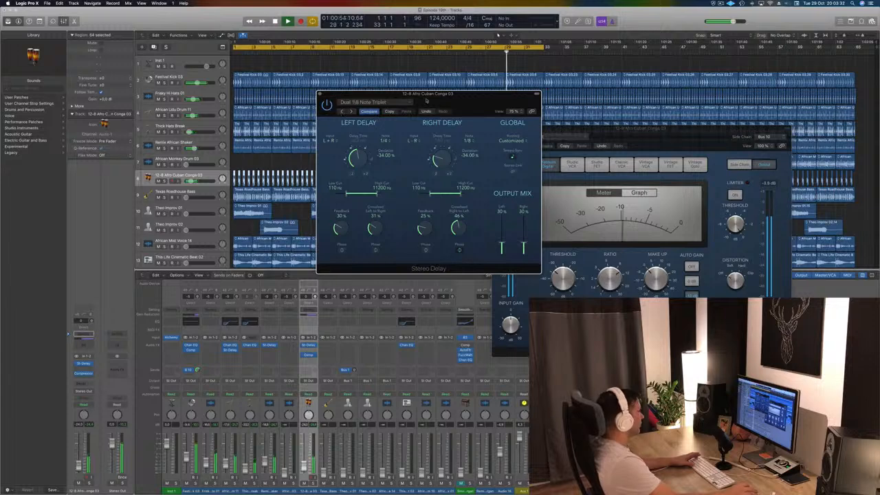
{"action": "left_click_drag", "start_coordinate": [426, 101], "coordinate": [397, 153]}
{"action": "left_click", "coordinate": [290, 146]}
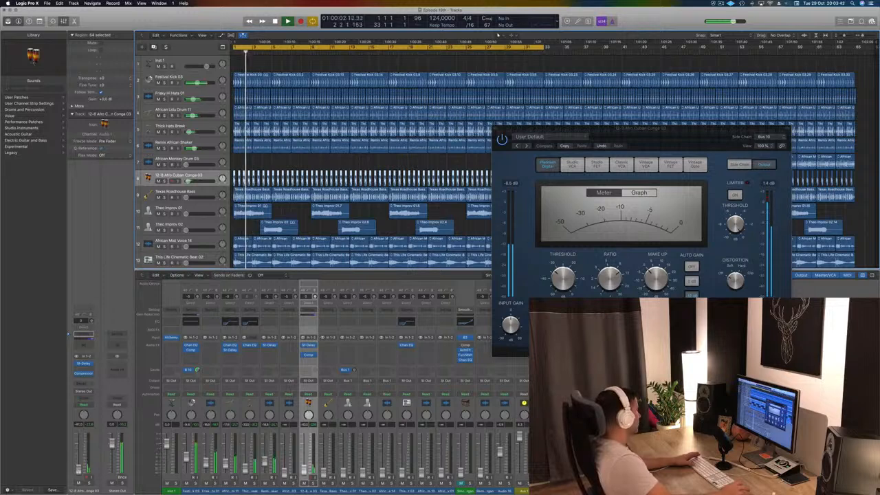
{"action": "left_click_drag", "start_coordinate": [659, 140], "coordinate": [593, 148]}
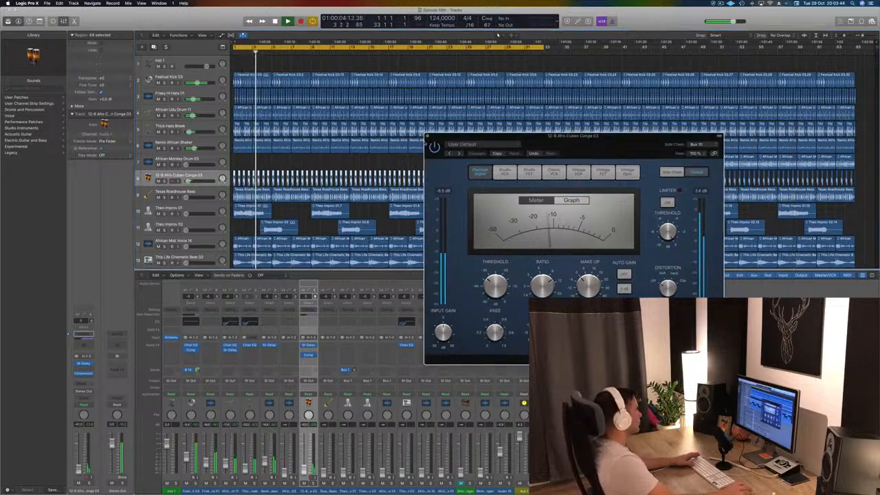
Step: Close the conga's Compressor window, select the Texas Roadhouse Bass track, and raise its volume during playback
{"action": "left_click", "coordinate": [427, 135]}
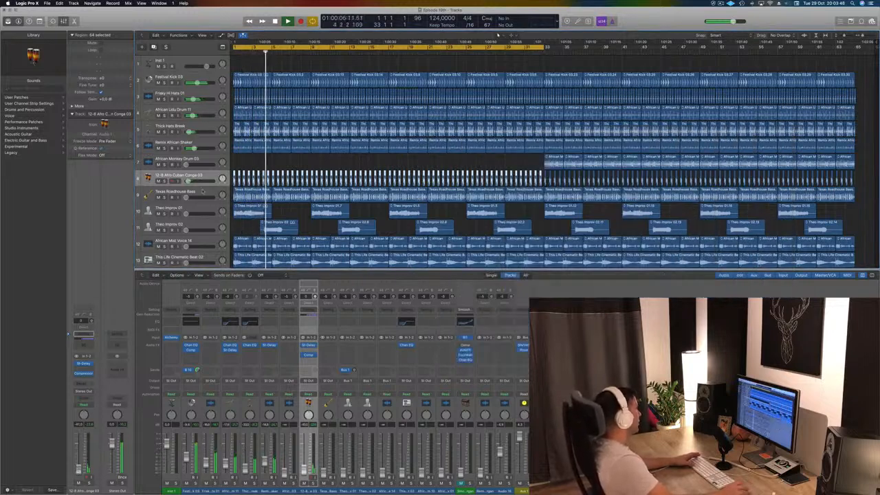
{"action": "left_click", "coordinate": [203, 191]}
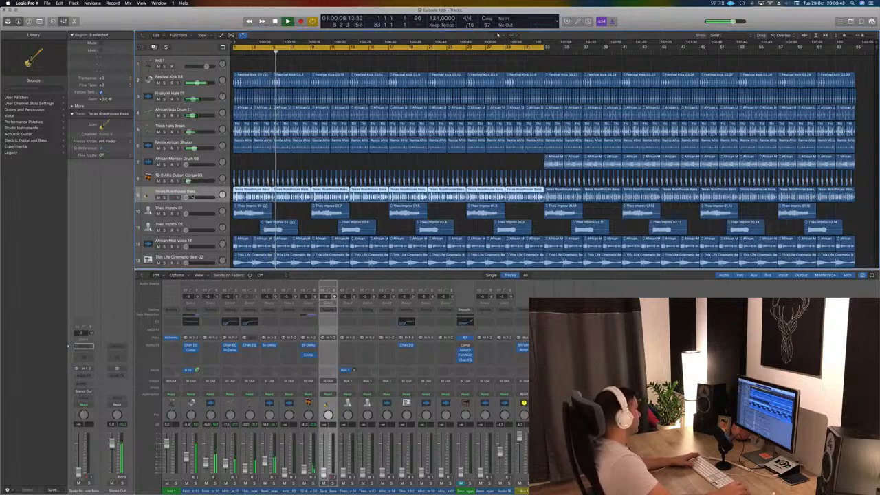
{"action": "left_click_drag", "start_coordinate": [186, 198], "coordinate": [192, 198]}
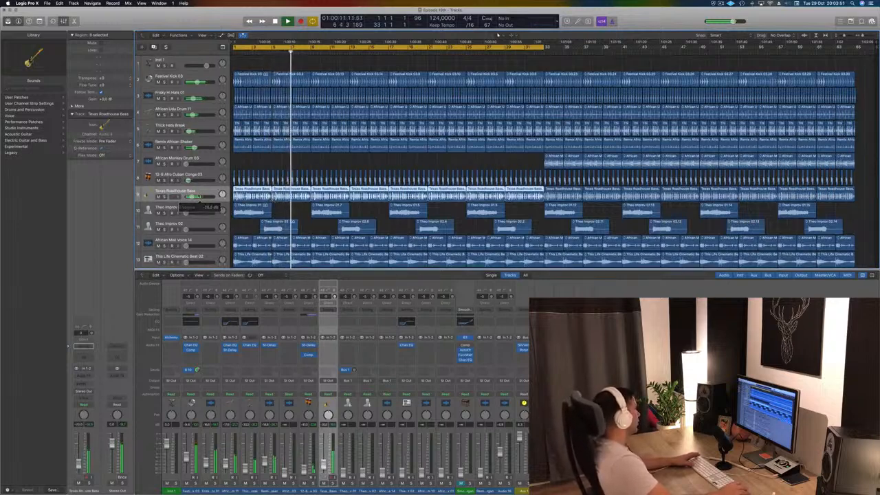
Step: Insert a stereo Compressor on the Texas Roadhouse Bass track, listen to it during playback, and close its window
{"action": "left_click", "coordinate": [81, 378]}
{"action": "mouse_move", "coordinate": [108, 391]}
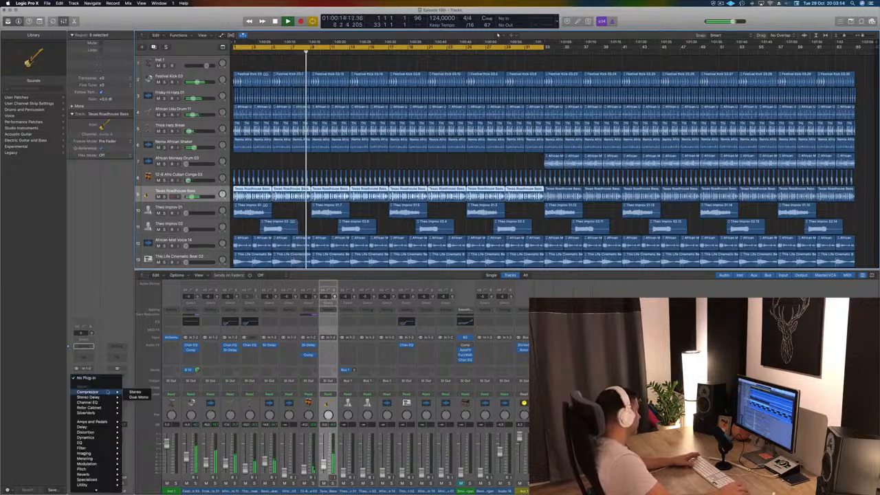
{"action": "left_click", "coordinate": [145, 392]}
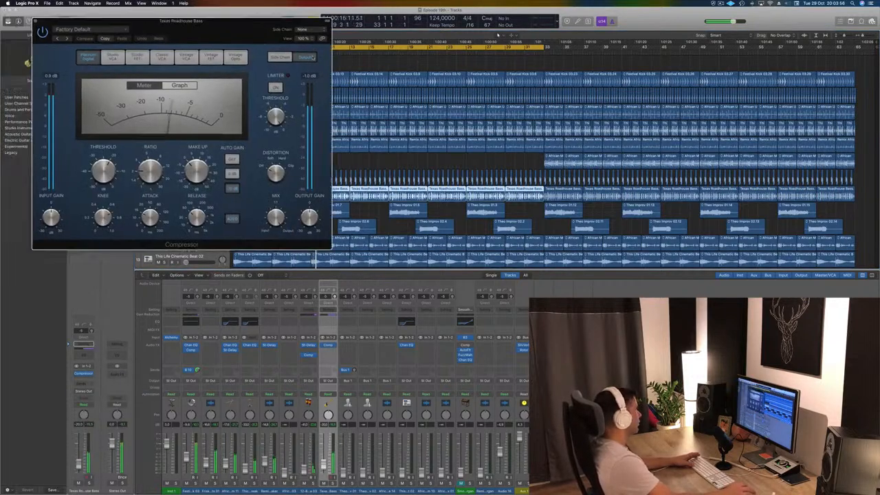
{"action": "left_click_drag", "start_coordinate": [274, 67], "coordinate": [457, 114]}
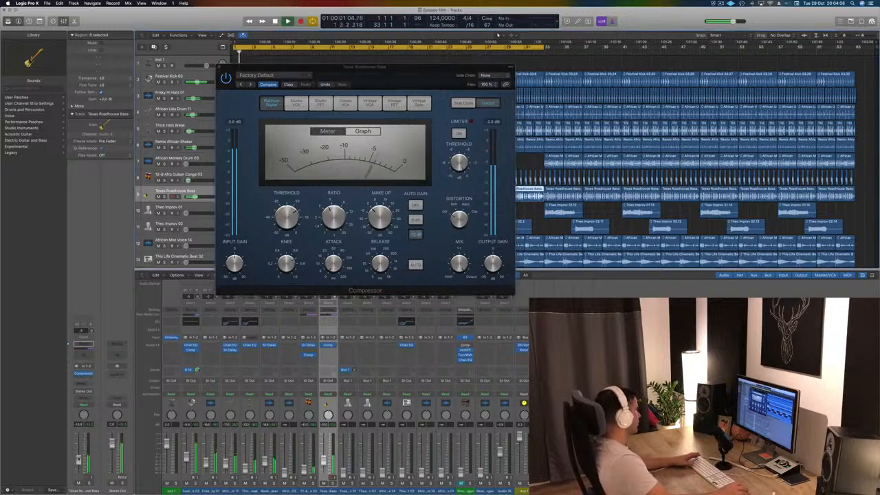
{"action": "left_click_drag", "start_coordinate": [407, 71], "coordinate": [541, 179]}
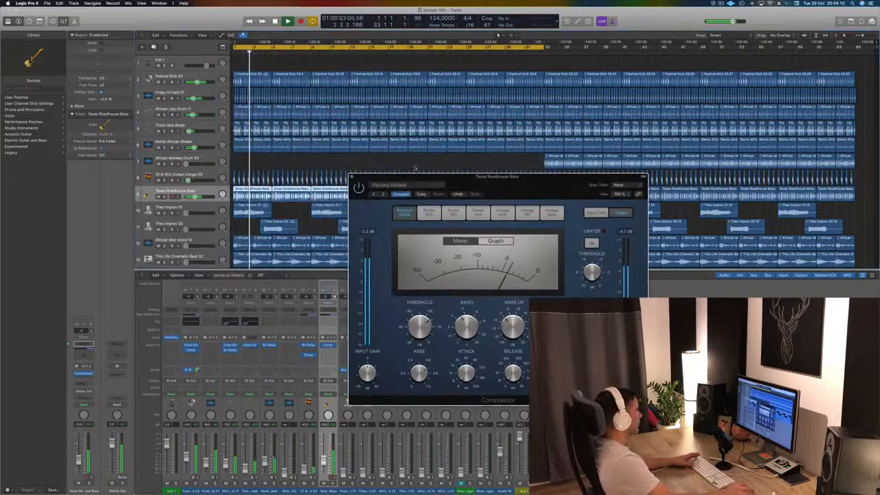
{"action": "left_click", "coordinate": [353, 175]}
Step: Restart playback from the beginning, insert a stereo Pedalboard on the bass track, and add the yellow-and-orange pedal to it
{"action": "key", "text": "Return"}
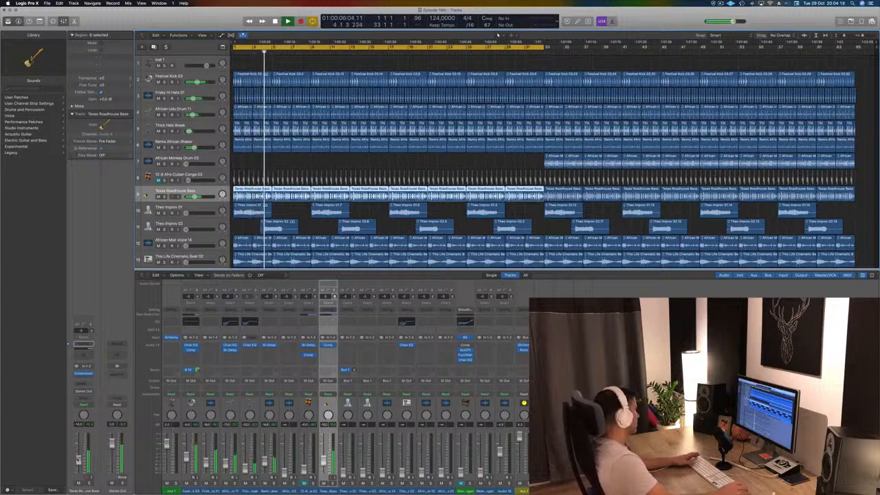
{"action": "key", "text": "Return"}
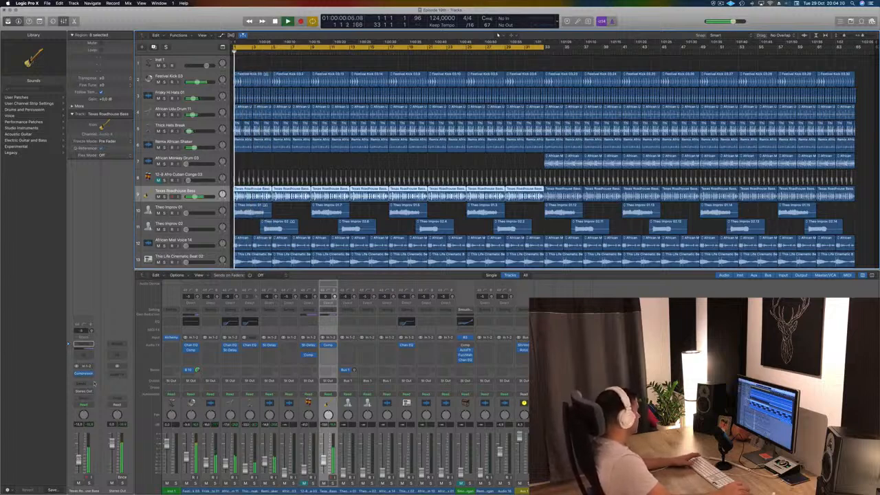
{"action": "left_click", "coordinate": [94, 383]}
{"action": "mouse_move", "coordinate": [106, 399]}
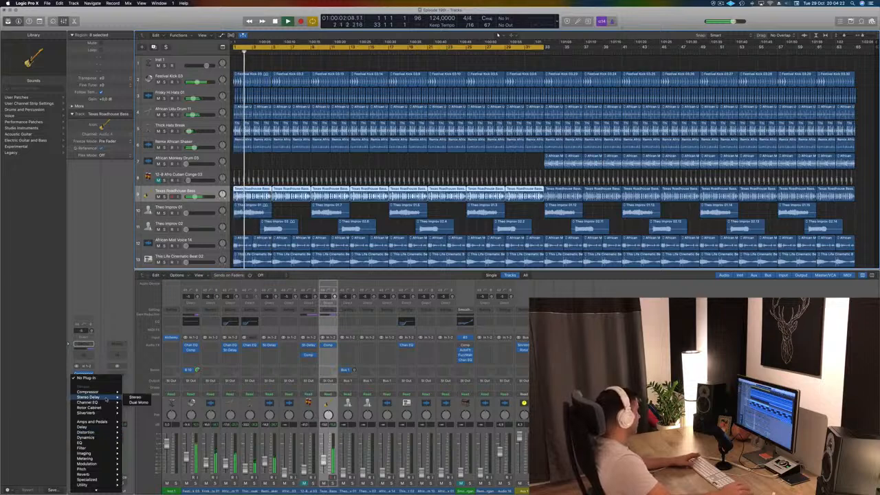
{"action": "mouse_move", "coordinate": [103, 421]}
{"action": "mouse_move", "coordinate": [138, 422]}
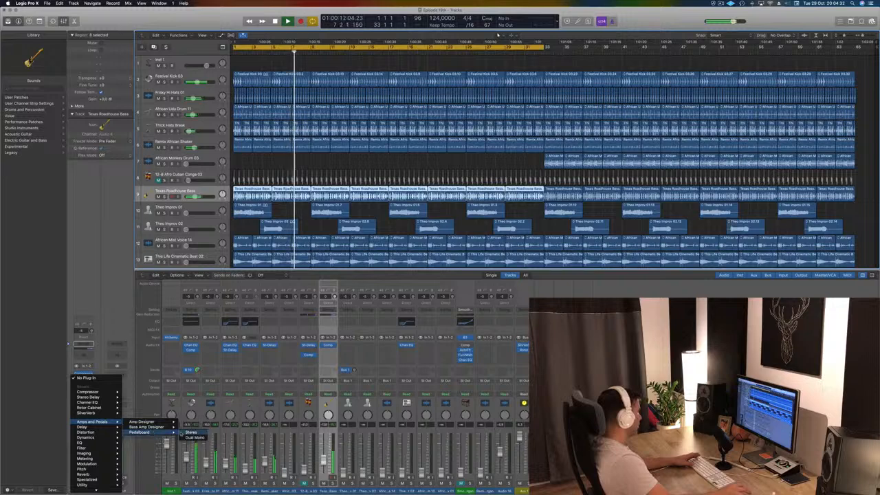
{"action": "left_click", "coordinate": [187, 433]}
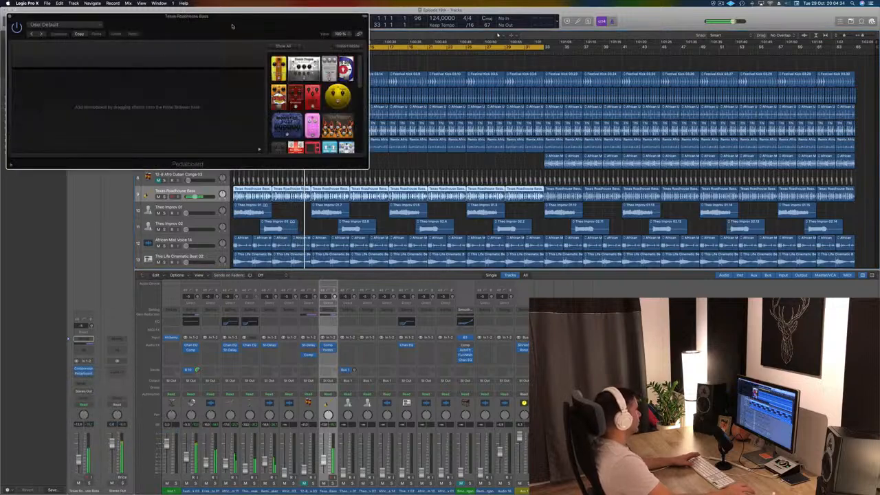
{"action": "left_click_drag", "start_coordinate": [232, 26], "coordinate": [430, 65]}
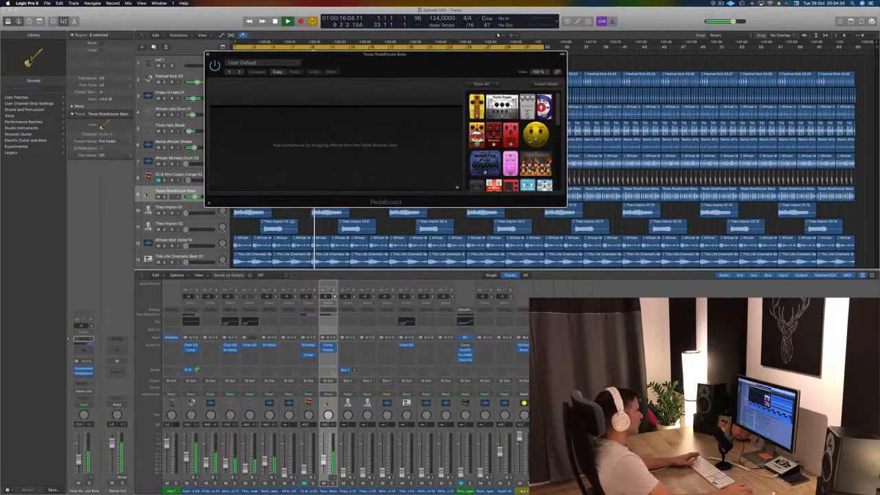
{"action": "left_click_drag", "start_coordinate": [398, 145], "coordinate": [399, 145]}
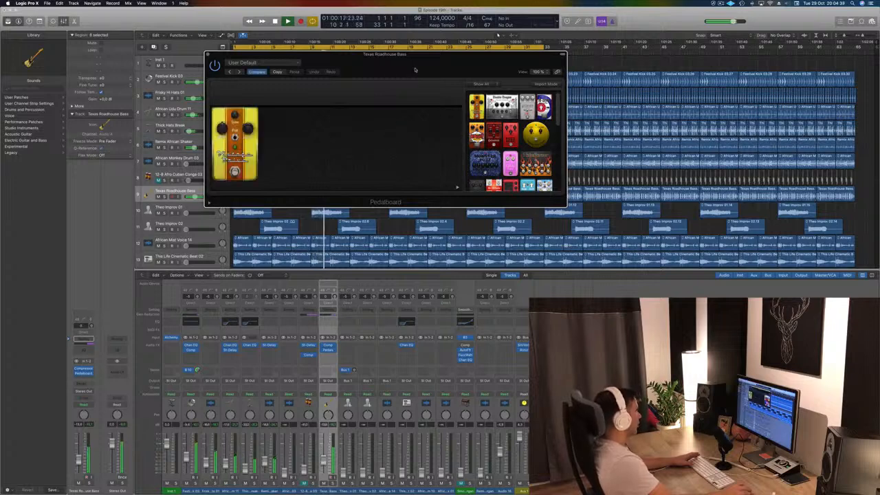
{"action": "left_click_drag", "start_coordinate": [416, 69], "coordinate": [430, 143]}
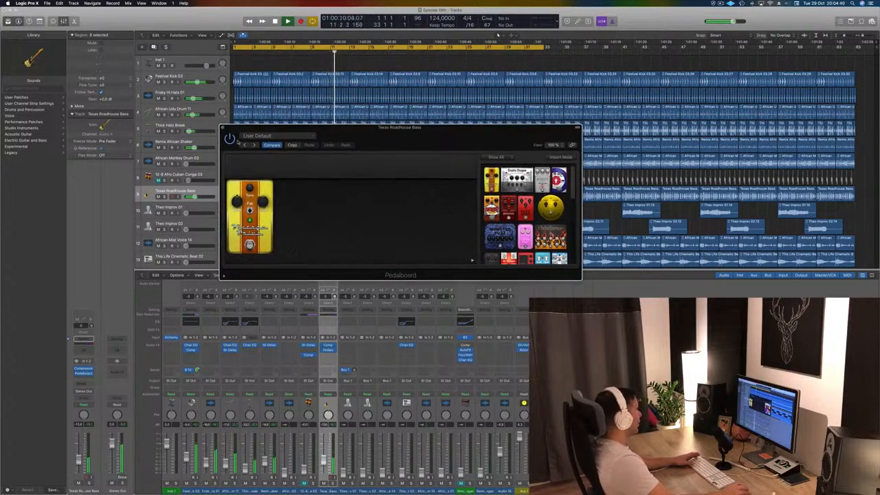
Step: Load the Basic Candy fuzz preset in the bass track's Pedalboard
{"action": "left_click", "coordinate": [275, 135]}
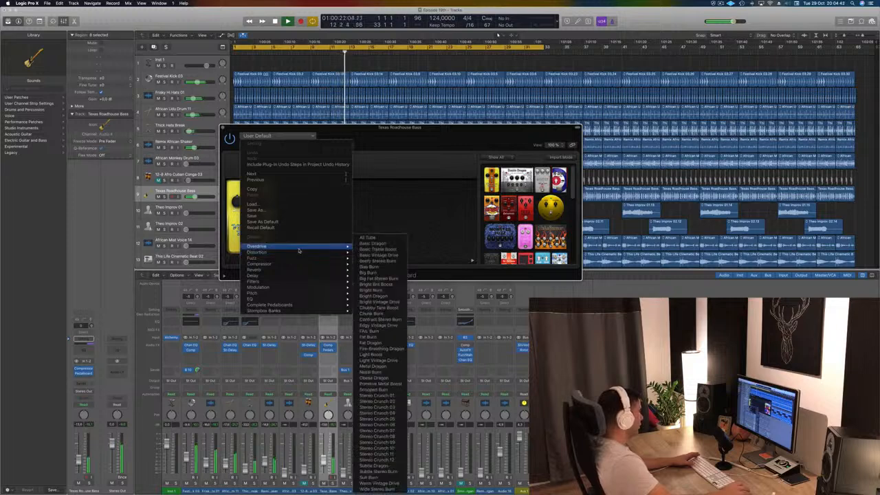
{"action": "mouse_move", "coordinate": [298, 254]}
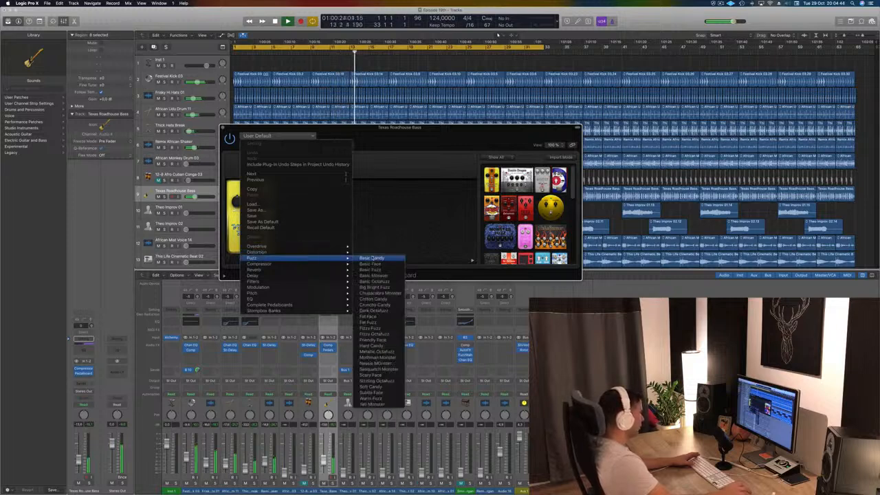
{"action": "left_click", "coordinate": [372, 258]}
{"action": "left_click_drag", "start_coordinate": [424, 137], "coordinate": [555, 132]}
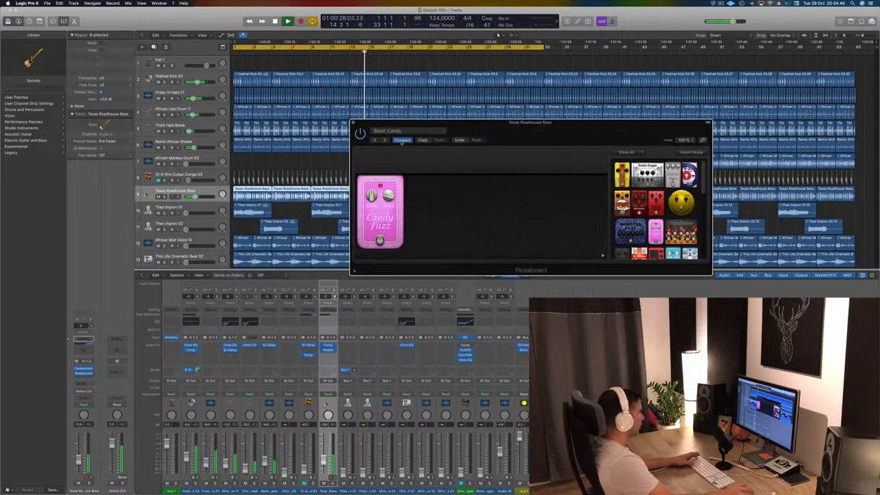
Step: Audition the following Pedalboard fuzz presets on the bass up to Cotton Candy, bypass the plug-in, and close its window
{"action": "left_click", "coordinate": [385, 141]}
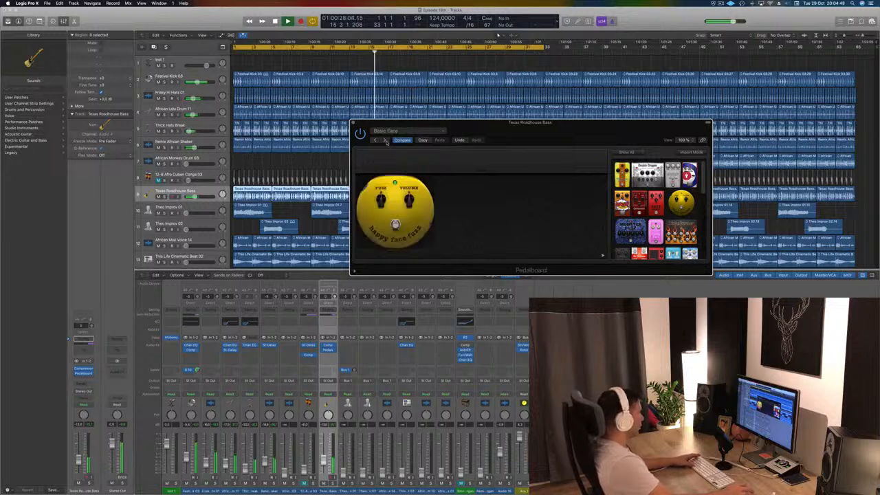
{"action": "left_click", "coordinate": [386, 141]}
{"action": "left_click", "coordinate": [386, 141]}
{"action": "left_click_drag", "start_coordinate": [395, 148], "coordinate": [250, 157]}
{"action": "left_click", "coordinate": [241, 151]}
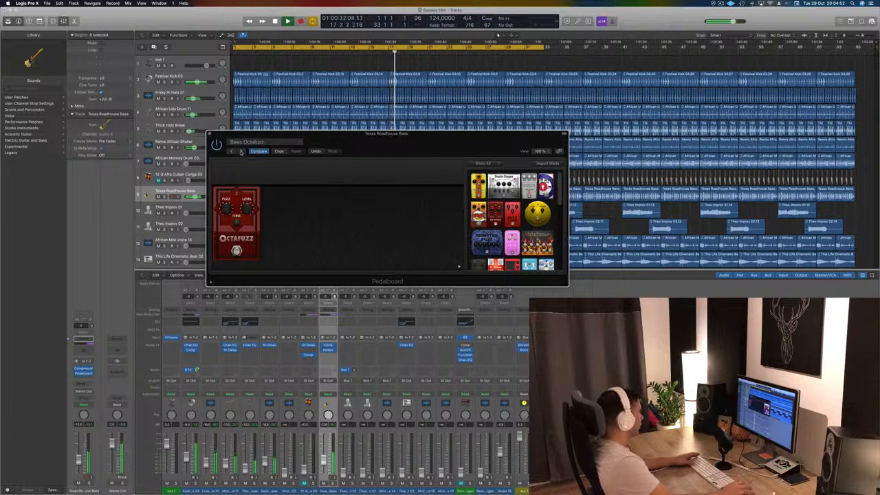
{"action": "left_click", "coordinate": [241, 152]}
{"action": "left_click", "coordinate": [242, 151]}
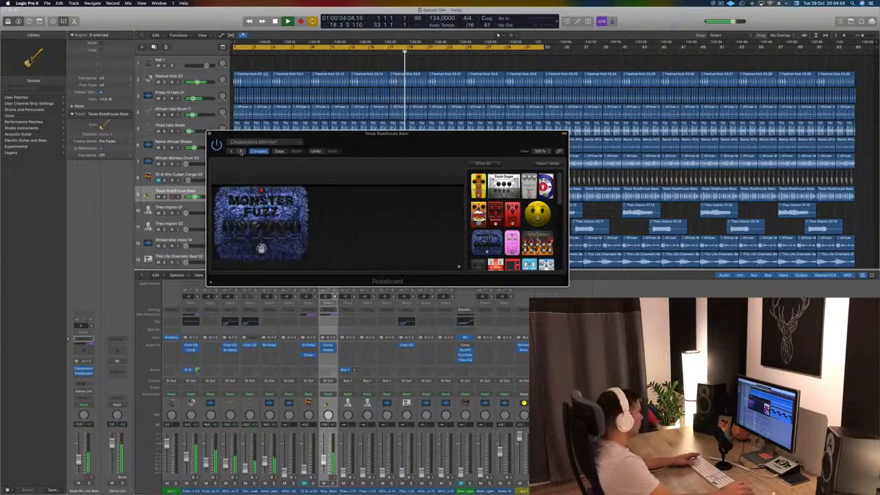
{"action": "left_click", "coordinate": [241, 152]}
{"action": "left_click_drag", "start_coordinate": [394, 143], "coordinate": [392, 143]}
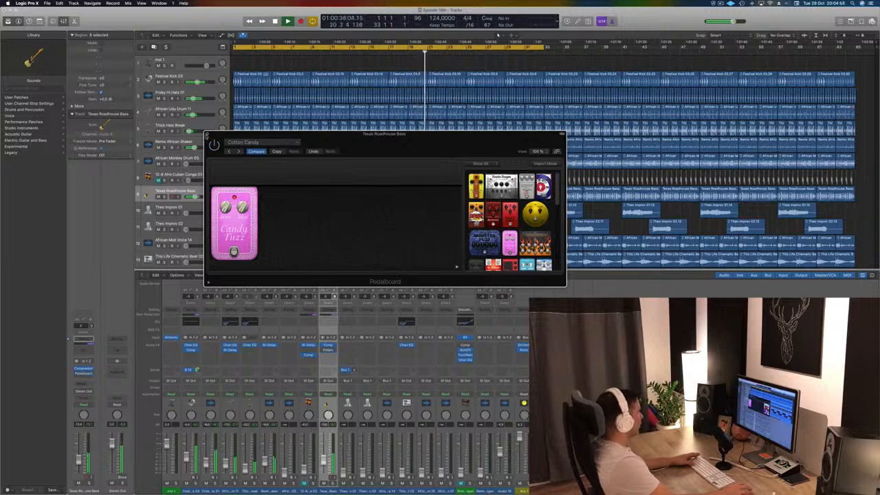
{"action": "left_click", "coordinate": [206, 135]}
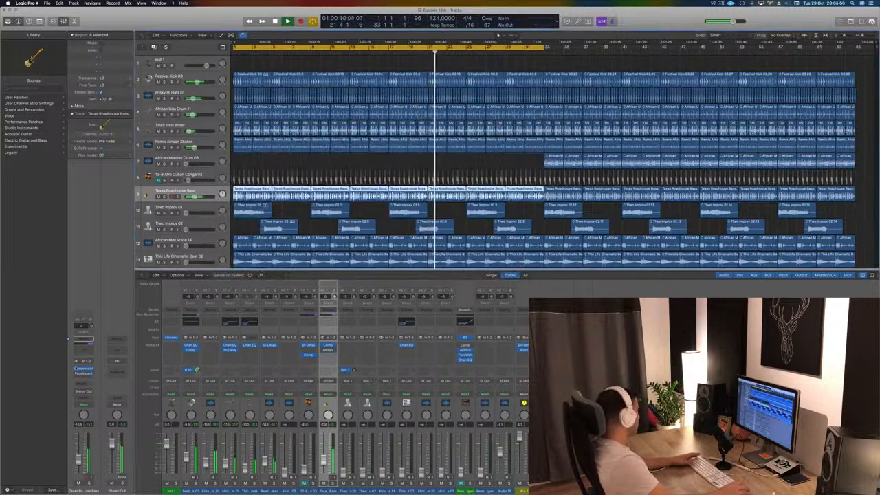
Step: Reopen the bass track's Compressor, restart playback from the beginning, and lower the bass level slightly
{"action": "left_click", "coordinate": [92, 375]}
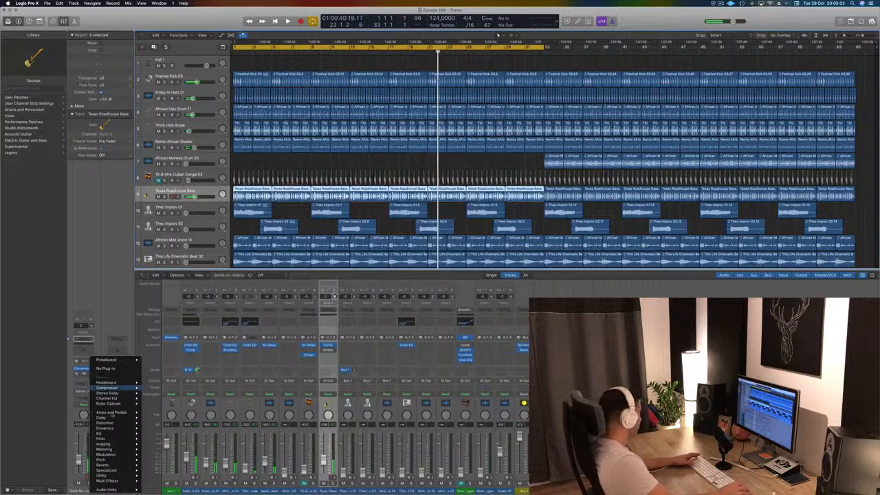
{"action": "left_click", "coordinate": [86, 370]}
{"action": "left_click", "coordinate": [84, 370]}
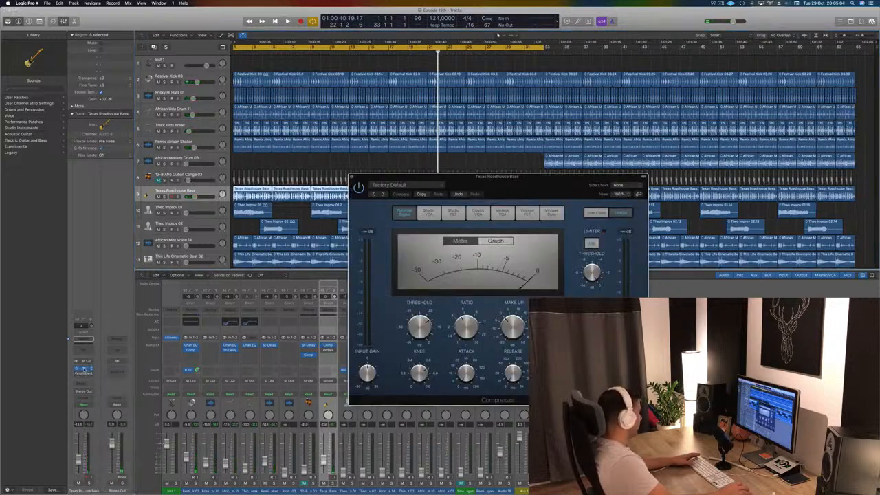
{"action": "key", "text": "space"}
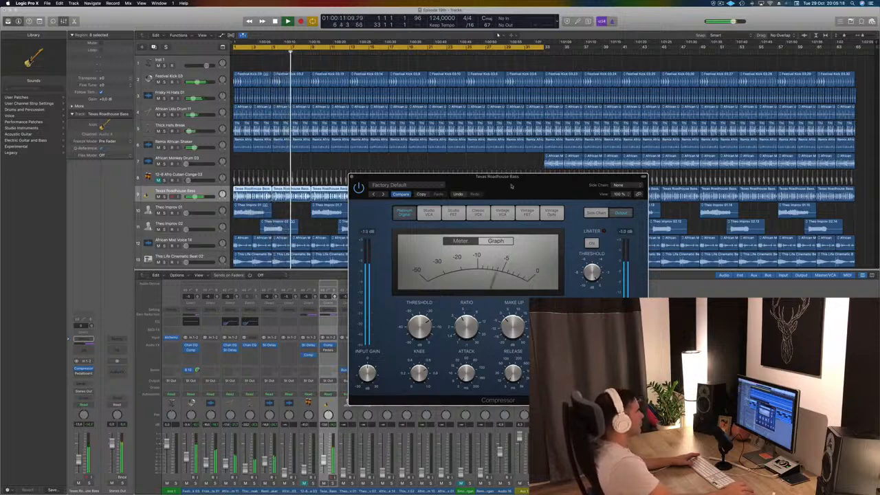
{"action": "left_click_drag", "start_coordinate": [513, 178], "coordinate": [706, 103]}
{"action": "key", "text": "Return"}
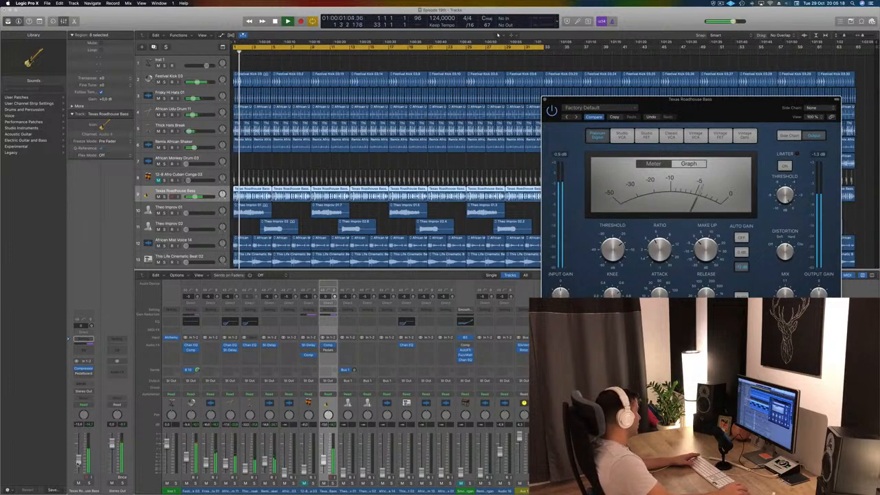
{"action": "left_click_drag", "start_coordinate": [79, 461], "coordinate": [78, 464]}
{"action": "left_click_drag", "start_coordinate": [708, 104], "coordinate": [547, 127]}
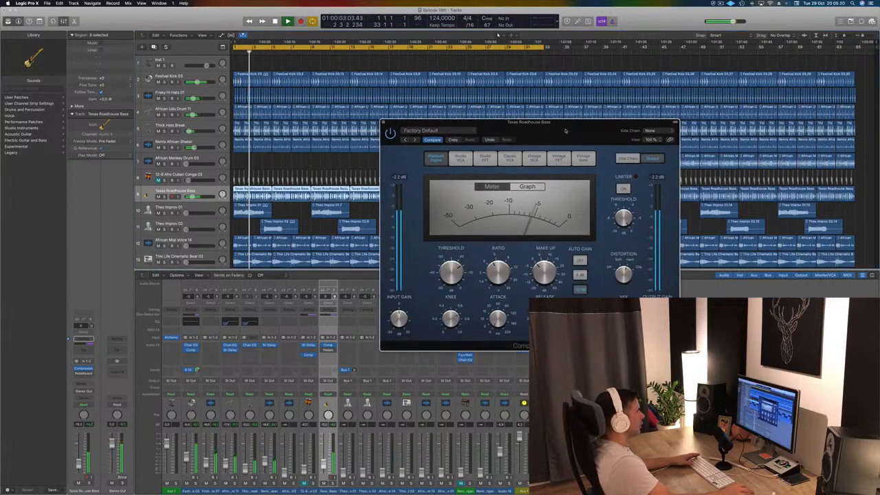
Step: Switch the bass Compressor to the Vintage Opto model, raise the bass level slightly, and close the Compressor window
{"action": "left_click", "coordinate": [582, 158]}
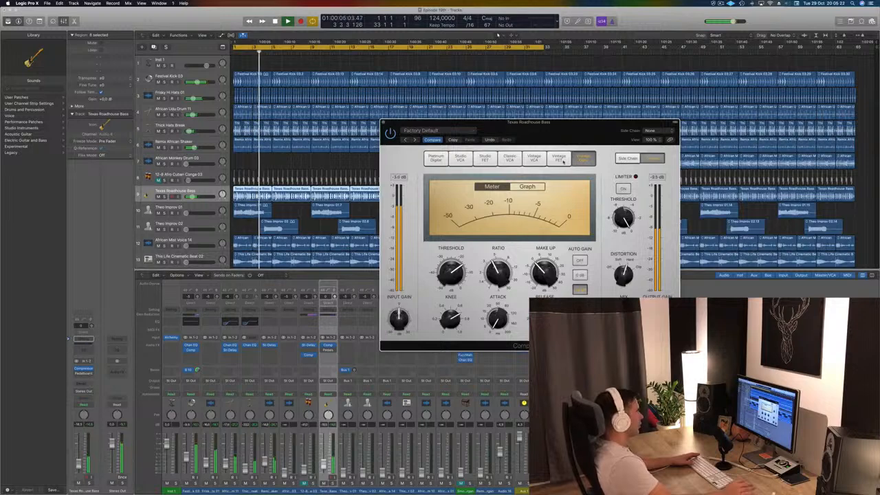
{"action": "left_click_drag", "start_coordinate": [596, 140], "coordinate": [567, 143]}
{"action": "left_click", "coordinate": [176, 191]}
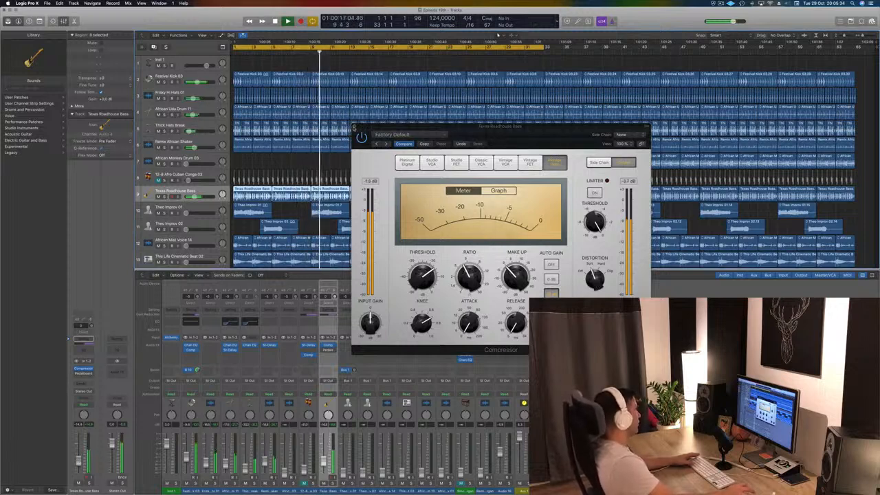
{"action": "left_click", "coordinate": [355, 126]}
{"action": "left_click", "coordinate": [720, 4]}
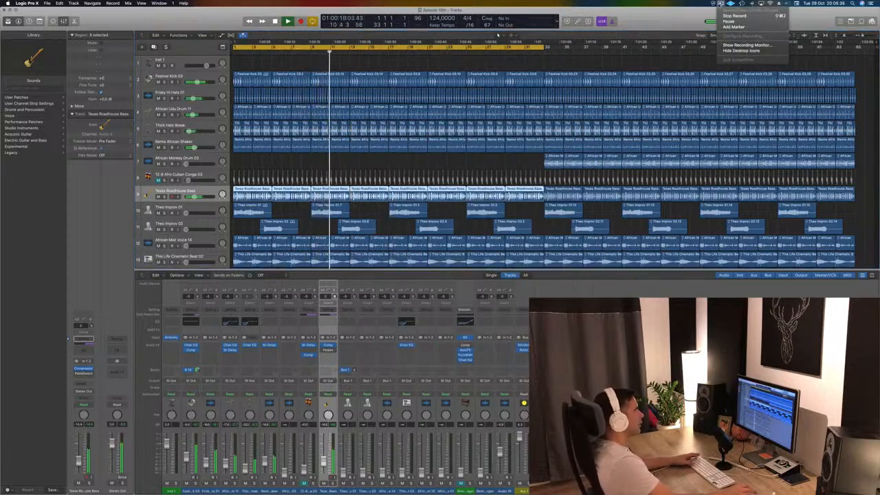
{"action": "left_click", "coordinate": [669, 33]}
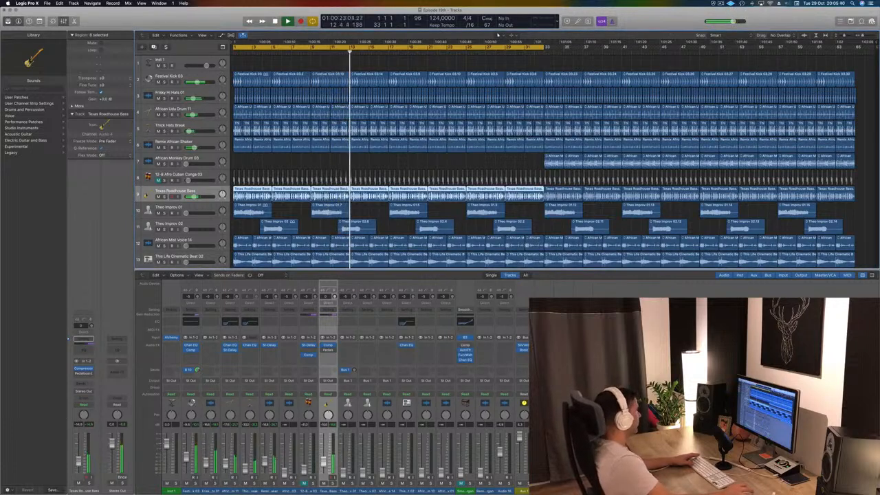
Step: Stop playback, select the Theo Improv 01 vocal track, and clear the region selection
{"action": "scroll", "coordinate": [497, 35], "scroll_direction": "down", "scroll_amount": 2}
{"action": "scroll", "coordinate": [276, 162], "scroll_direction": "down", "scroll_amount": 2}
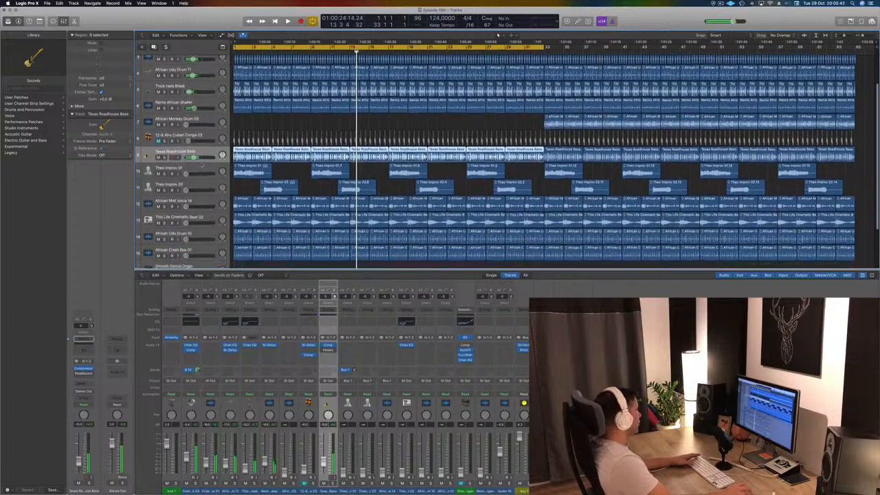
{"action": "key", "text": "space"}
{"action": "left_click", "coordinate": [200, 165]}
{"action": "key", "text": "space"}
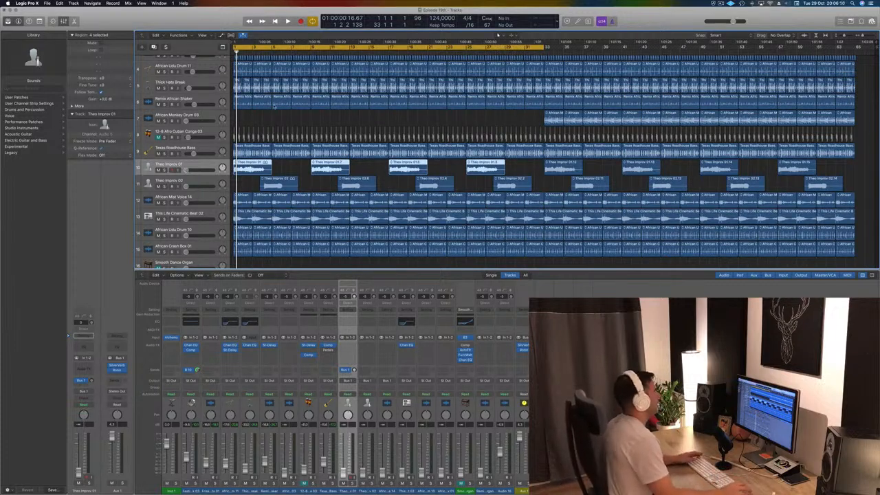
{"action": "left_click", "coordinate": [282, 114]}
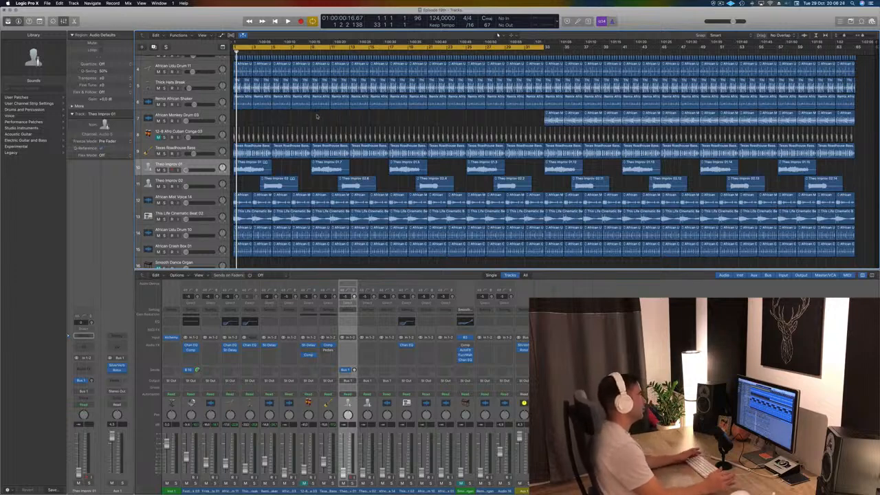
Step: Play from the beginning with the Texas Roadhouse Bass track selected and bring up the Theo Improv 01 vocal level to suit the mix
{"action": "scroll", "coordinate": [317, 117], "scroll_direction": "down", "scroll_amount": 1}
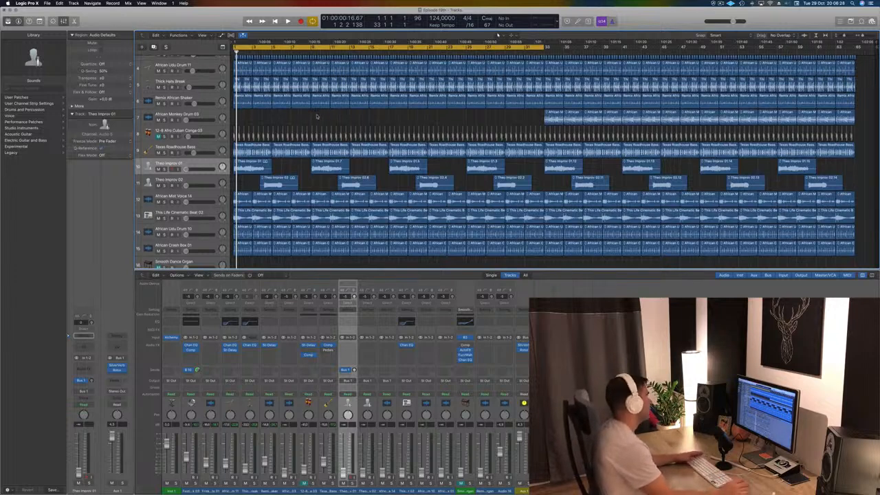
{"action": "key", "text": "space"}
{"action": "left_click", "coordinate": [200, 153]}
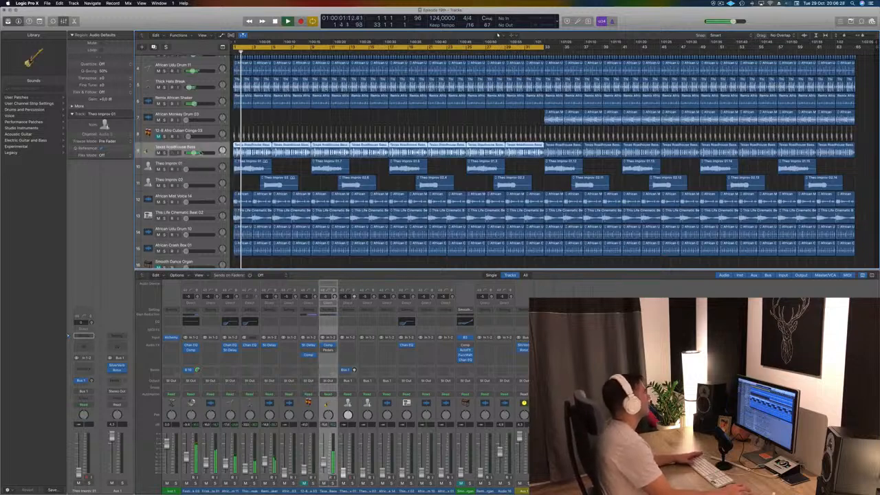
{"action": "key", "text": "Return"}
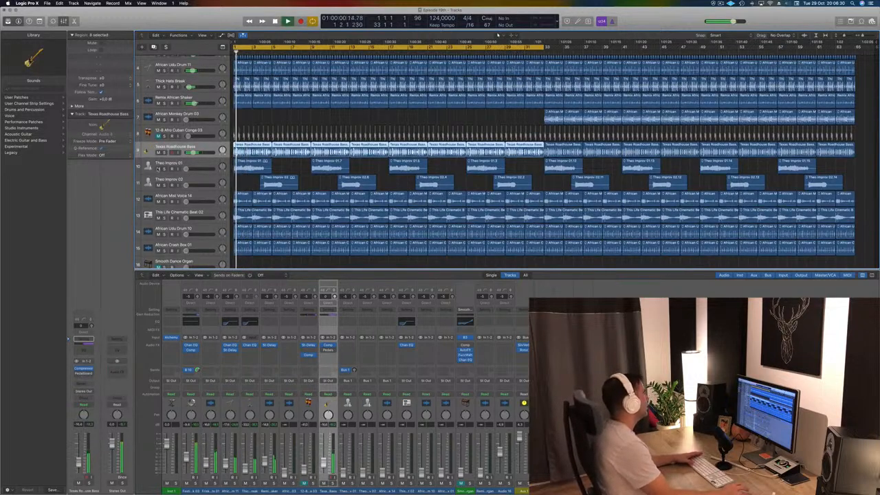
{"action": "key", "text": "space"}
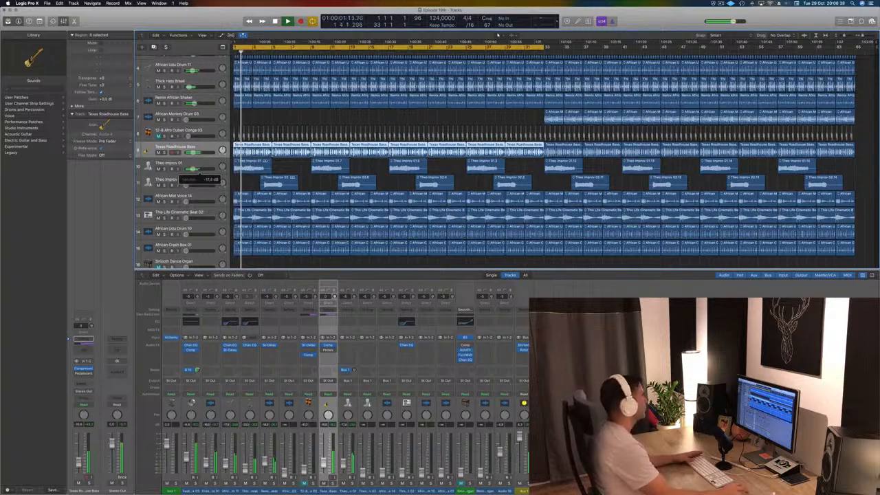
{"action": "left_click_drag", "start_coordinate": [190, 180], "coordinate": [191, 180]}
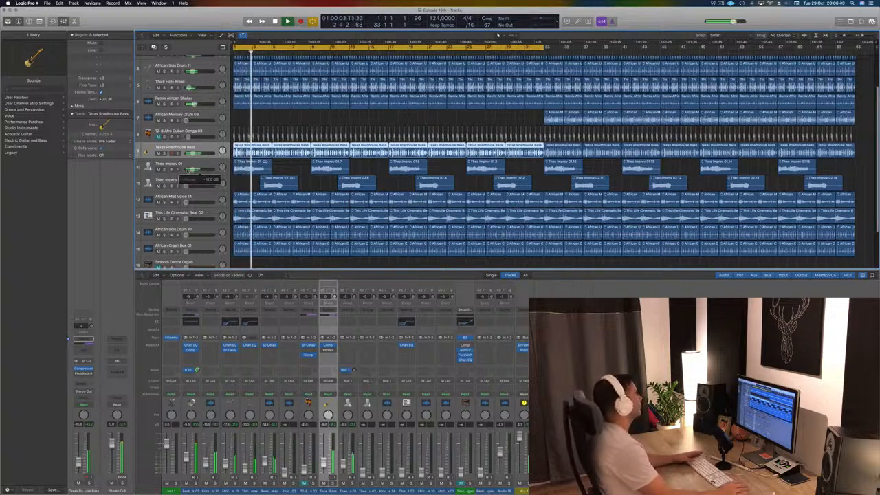
Step: Try the African Mist Voice 14 level from the beginning and turn it back down
{"action": "key", "text": "Return"}
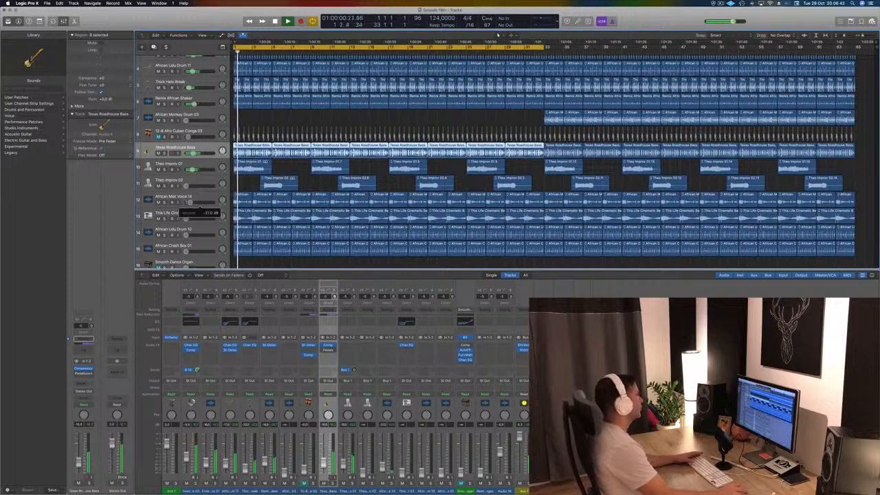
{"action": "left_click_drag", "start_coordinate": [192, 203], "coordinate": [186, 202]}
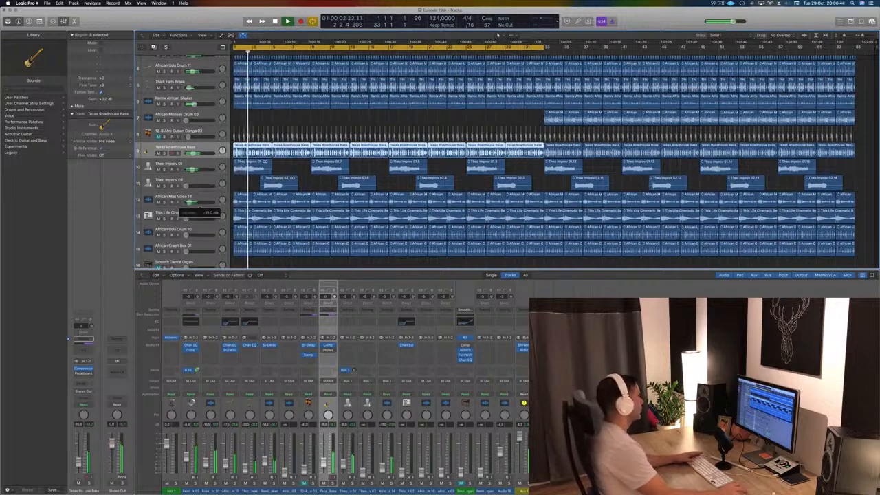
Step: Move the African Udu Drum 10 track below Remix African Shaker and give it a Channel EQ low cut at about 300 Hz
{"action": "left_click_drag", "start_coordinate": [185, 235], "coordinate": [216, 116]}
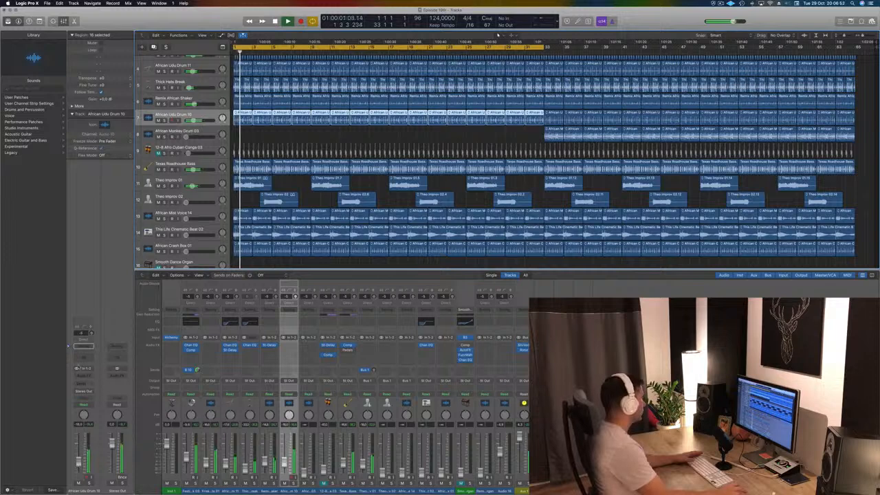
{"action": "left_click", "coordinate": [84, 358]}
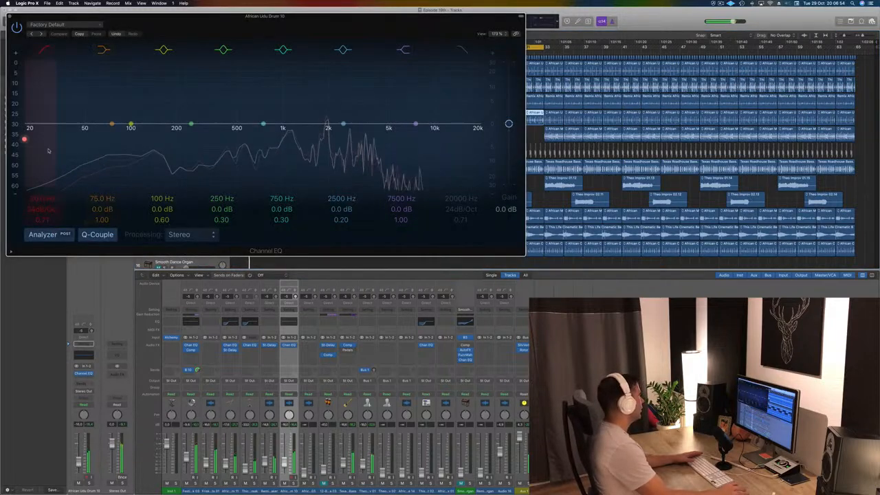
{"action": "left_click_drag", "start_coordinate": [49, 149], "coordinate": [202, 134]}
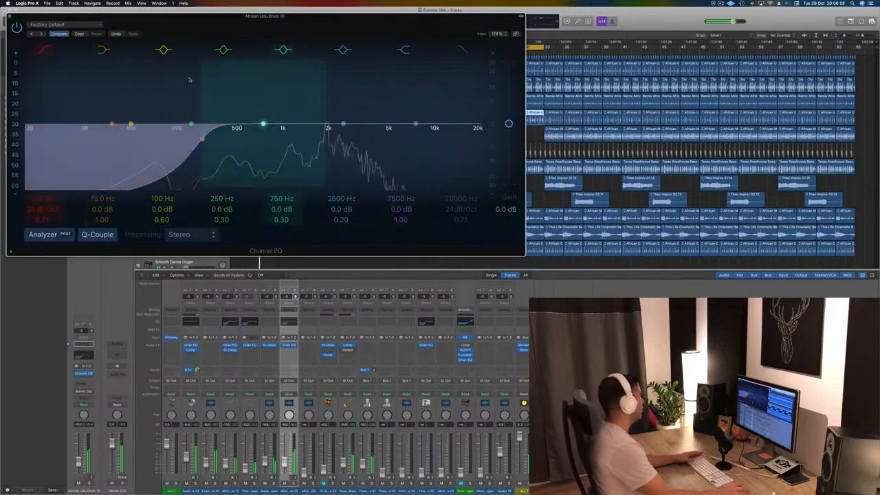
{"action": "left_click", "coordinate": [11, 16]}
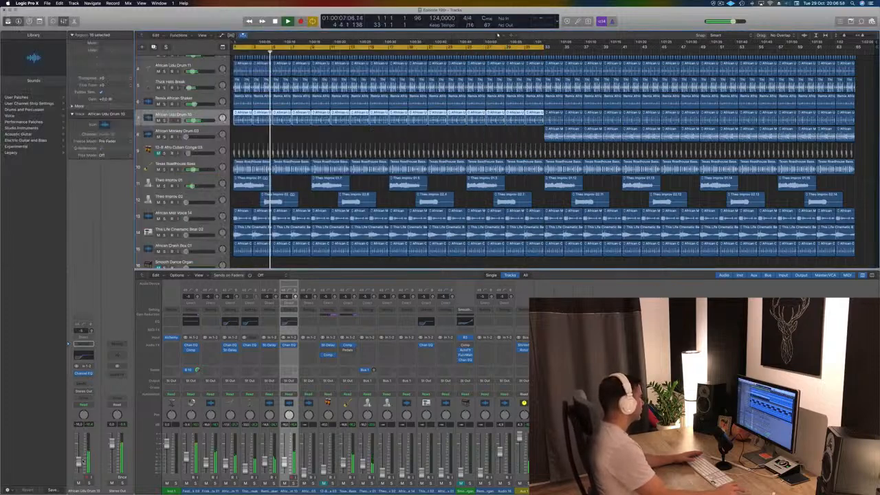
Step: Restart playback from the beginning and bring up the Theo Improv 02 vocal to a low level
{"action": "scroll", "coordinate": [197, 180], "scroll_direction": "down", "scroll_amount": 1}
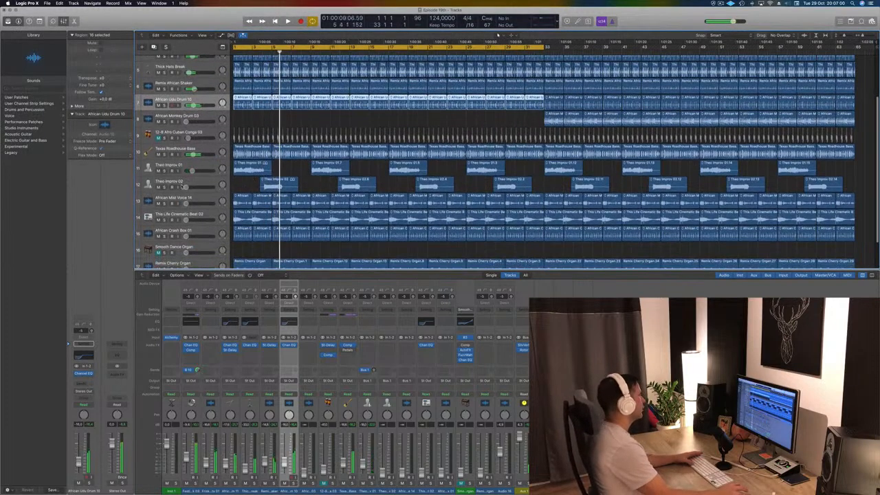
{"action": "key", "text": "Return"}
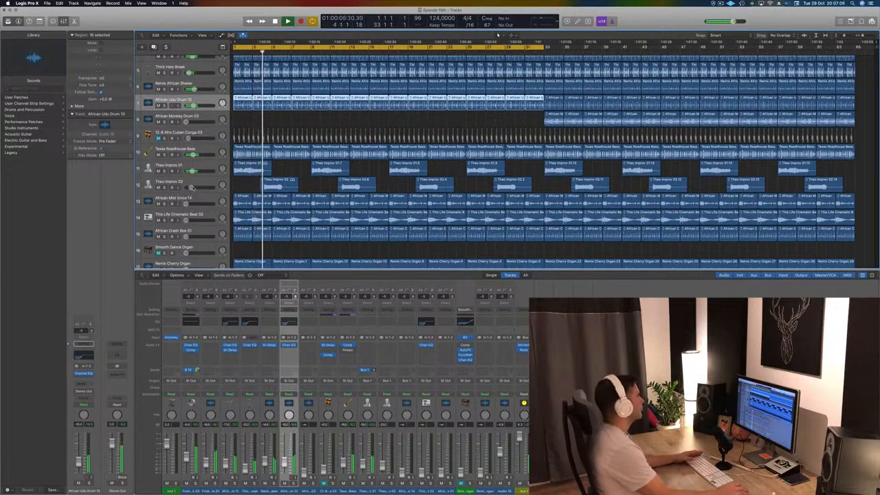
{"action": "left_click_drag", "start_coordinate": [191, 188], "coordinate": [190, 187]}
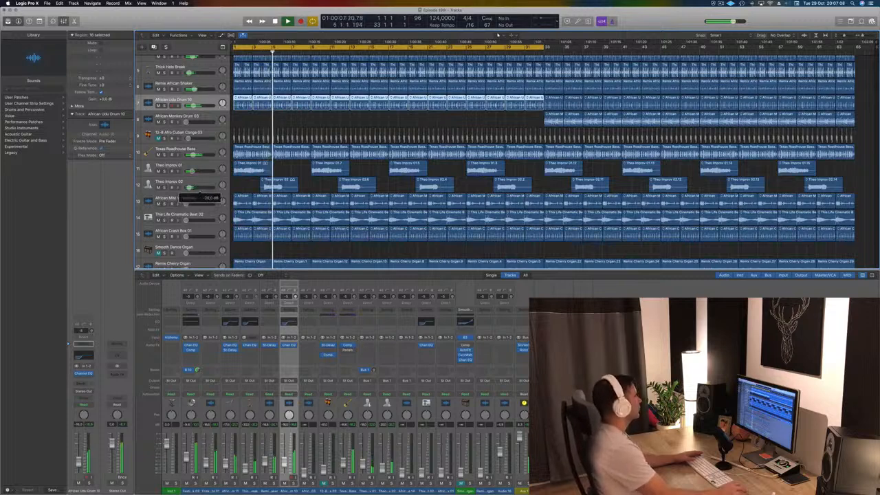
{"action": "left_click_drag", "start_coordinate": [190, 187], "coordinate": [191, 187]}
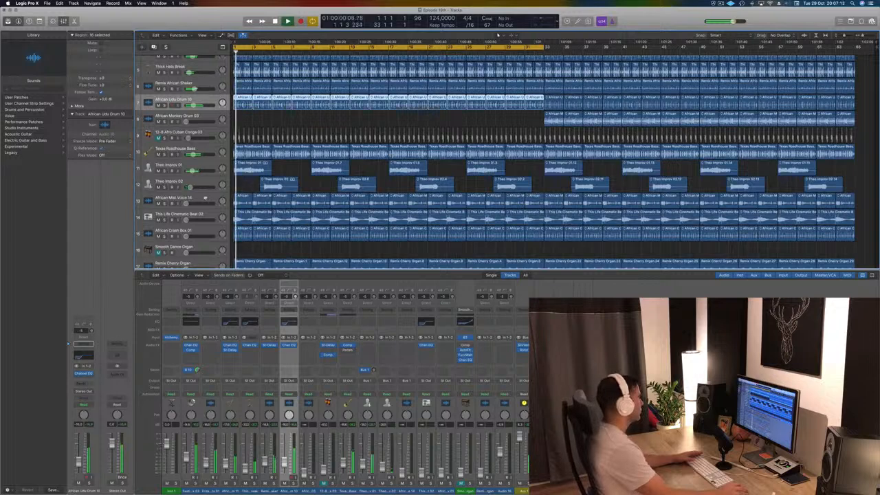
Step: Audition This Life Cinematic Beat 02 from the beginning at a raised level, and mute the track
{"action": "left_click", "coordinate": [204, 198]}
{"action": "scroll", "coordinate": [206, 216], "scroll_direction": "down", "scroll_amount": 1}
{"action": "key", "text": "space"}
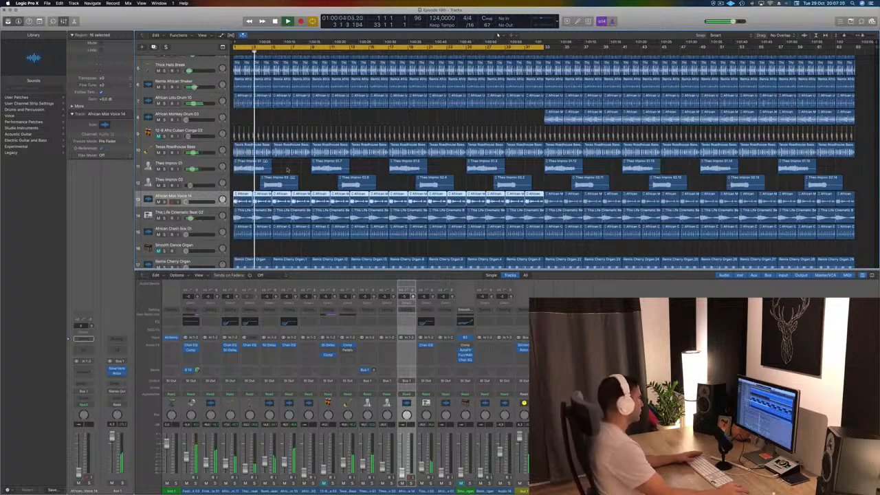
{"action": "key", "text": "Return"}
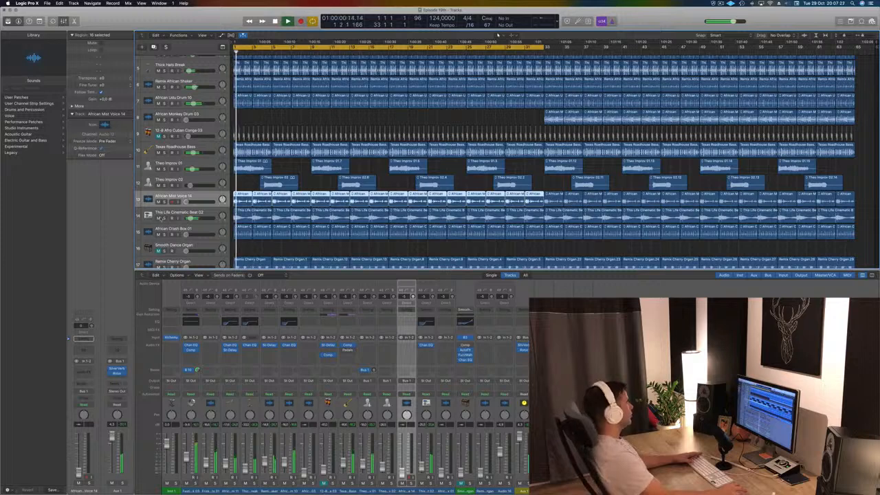
Step: Bring African Crash Box 01 up to about -17 dB and move the track directly below African Udu Drum 10
{"action": "left_click", "coordinate": [192, 232]}
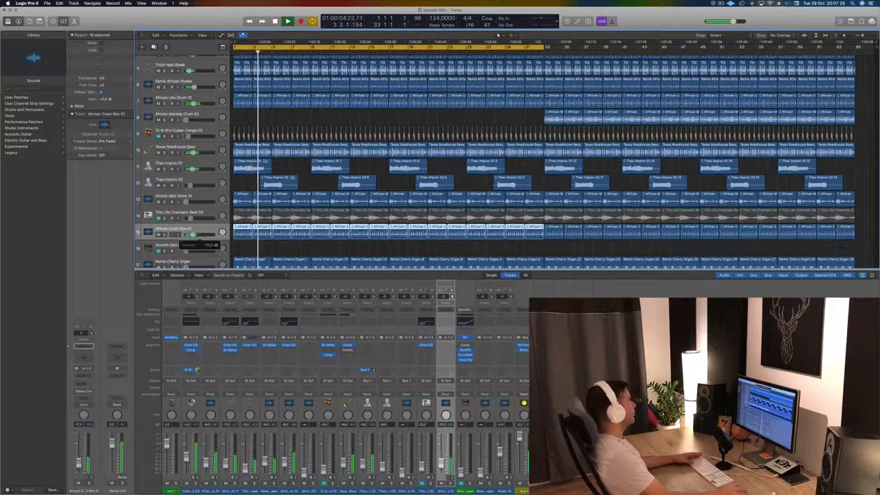
{"action": "left_click_drag", "start_coordinate": [181, 229], "coordinate": [182, 116]}
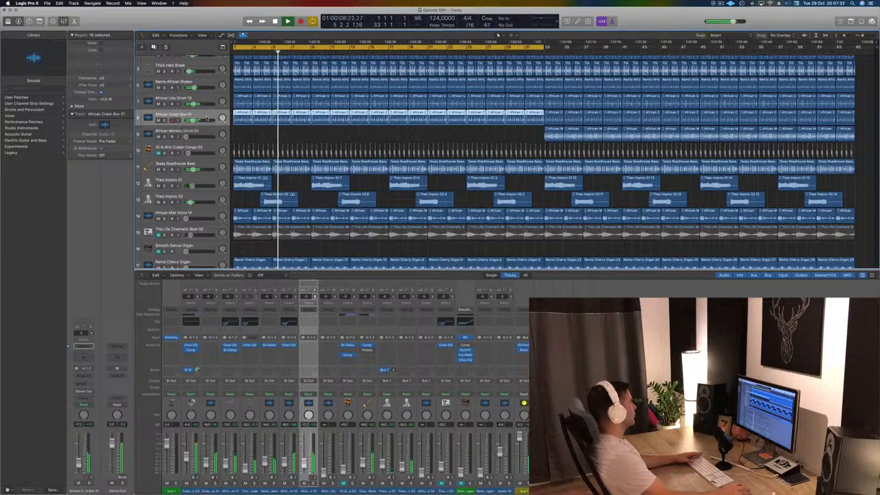
Step: Bring up the Remix Cherry Organ track and fine-tune its level slightly downward during playback
{"action": "scroll", "coordinate": [193, 119], "scroll_direction": "down", "scroll_amount": 3}
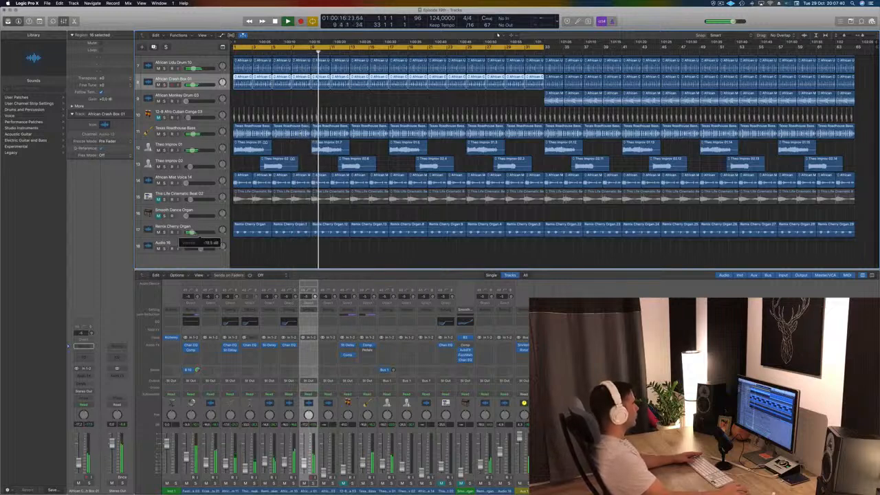
{"action": "mouse_move", "coordinate": [193, 241]}
{"action": "left_click_drag", "start_coordinate": [192, 233], "coordinate": [191, 233]}
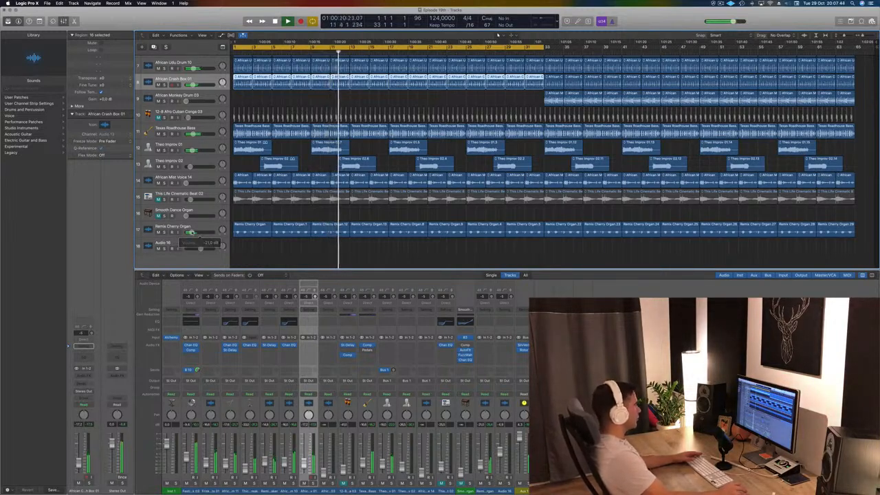
{"action": "left_click", "coordinate": [191, 233]}
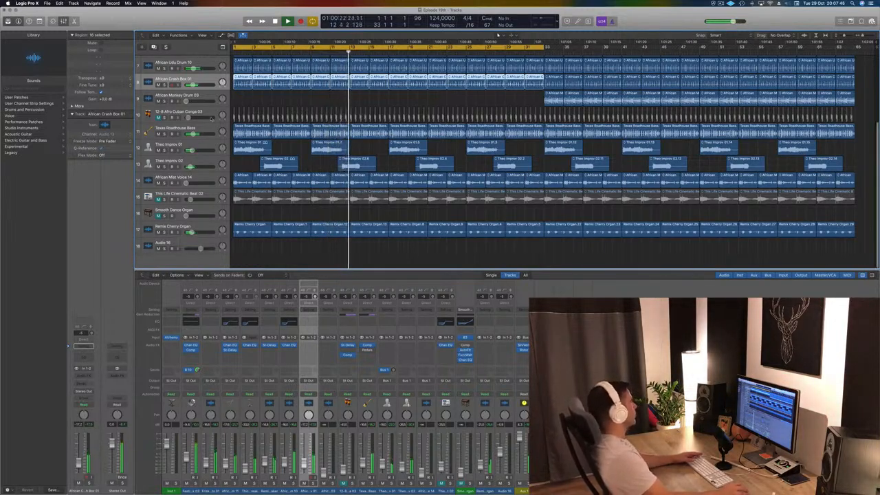
Step: Raise the African Mist Voice 14 level and restart playback from the beginning
{"action": "left_click_drag", "start_coordinate": [186, 183], "coordinate": [193, 184]}
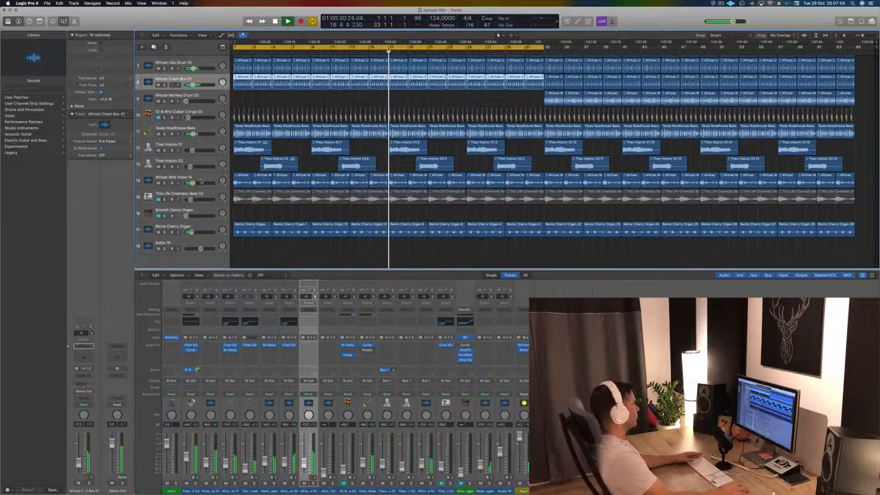
{"action": "key", "text": "space"}
{"action": "key", "text": "space"}
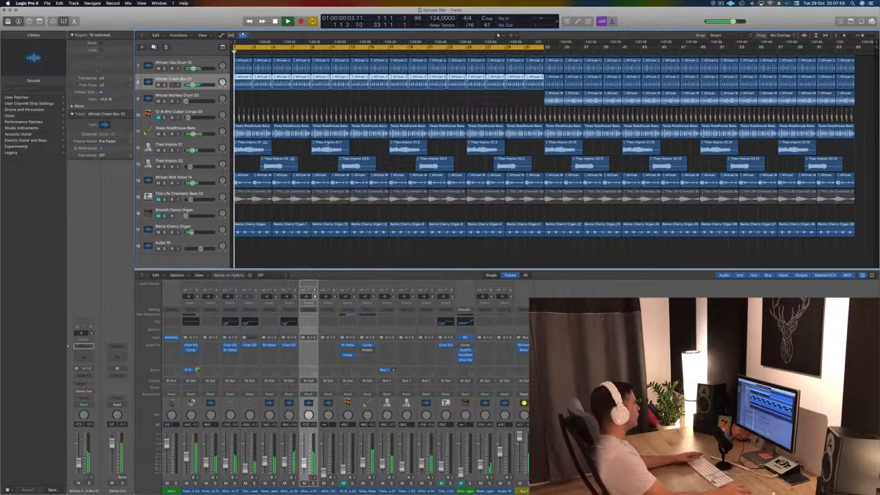
Step: Delete the African Mist Voice 14 regions from bar 1 up to bar 9
{"action": "left_click", "coordinate": [297, 150]}
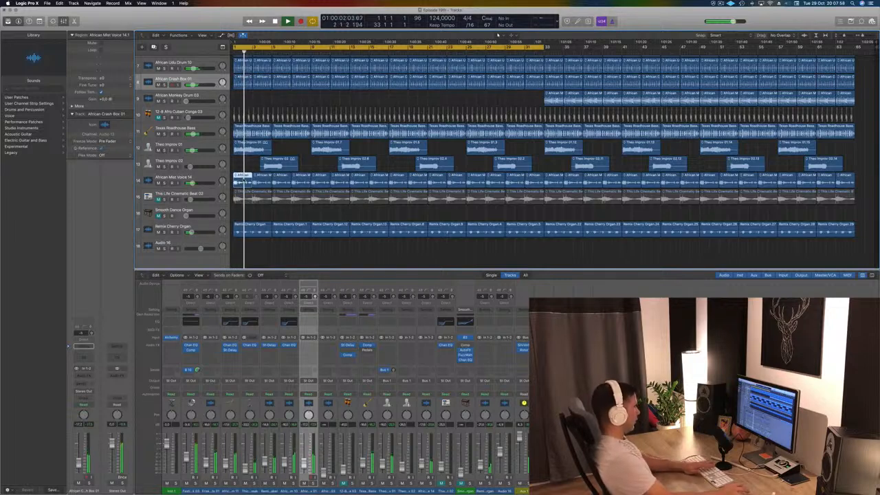
{"action": "left_click_drag", "start_coordinate": [262, 180], "coordinate": [299, 181]}
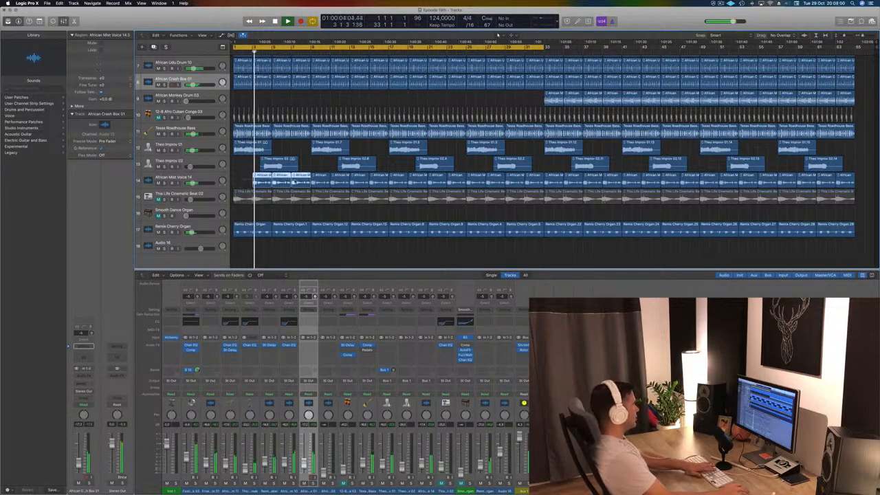
{"action": "key", "text": "Delete"}
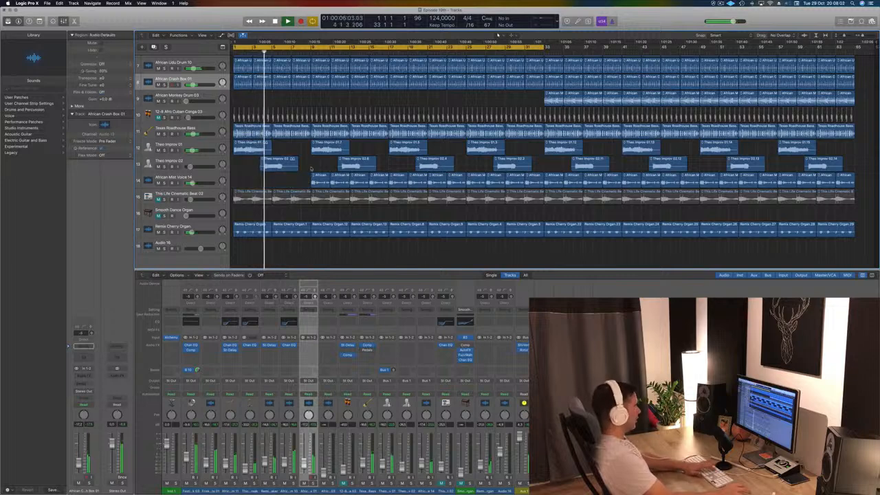
Step: Delete the Theo Improv 01, Theo Improv 02 and Remix Cherry Organ regions between bars 9 and 17
{"action": "left_click", "coordinate": [354, 162]}
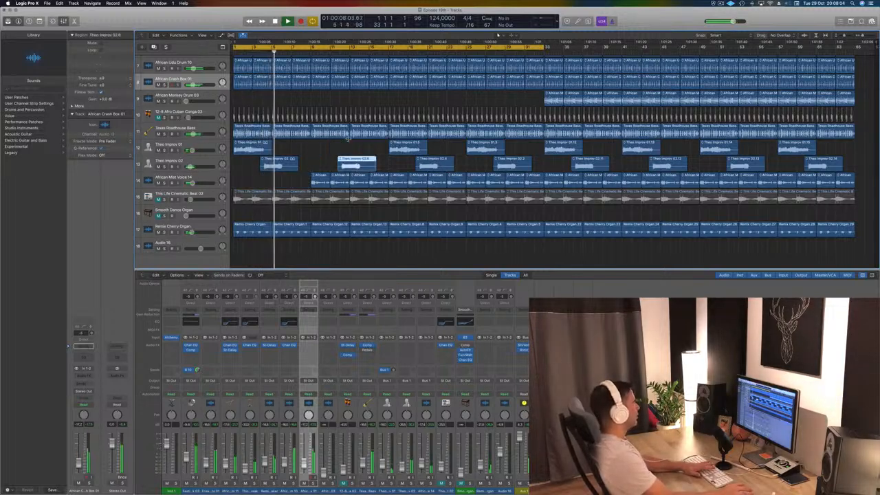
{"action": "key", "text": "Delete"}
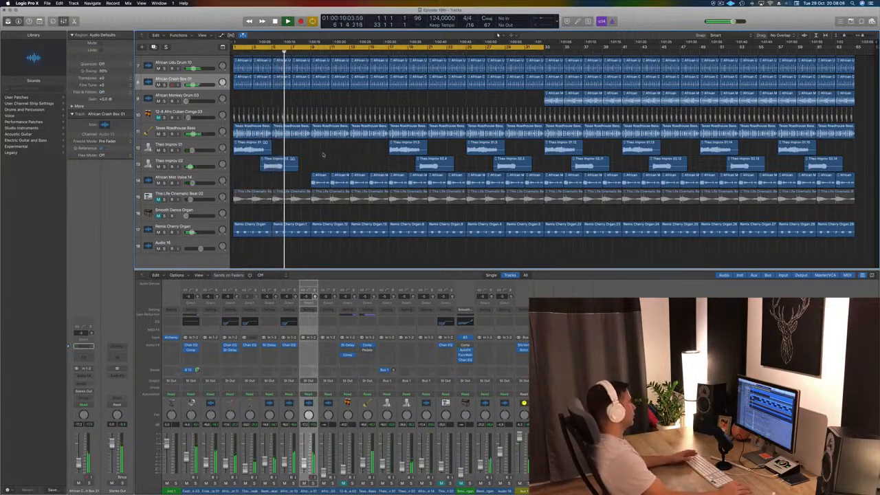
{"action": "left_click", "coordinate": [330, 232]}
{"action": "key", "text": "Delete"}
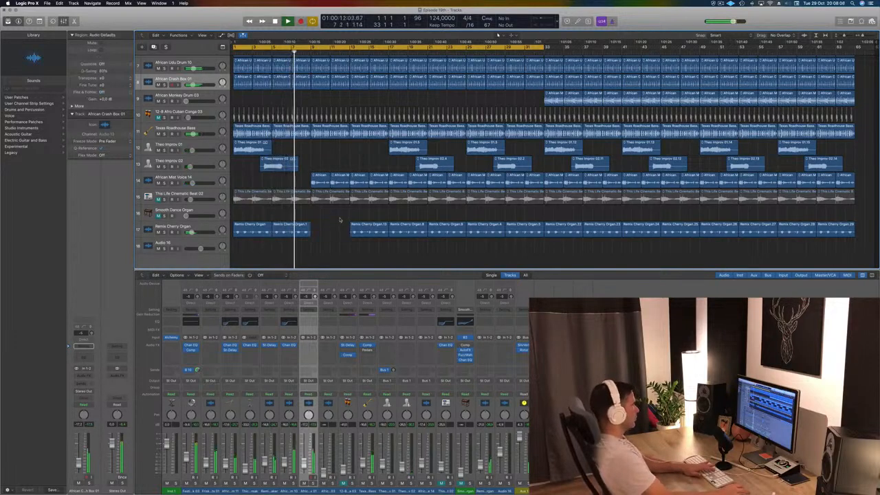
{"action": "left_click", "coordinate": [364, 232]}
{"action": "key", "text": "Delete"}
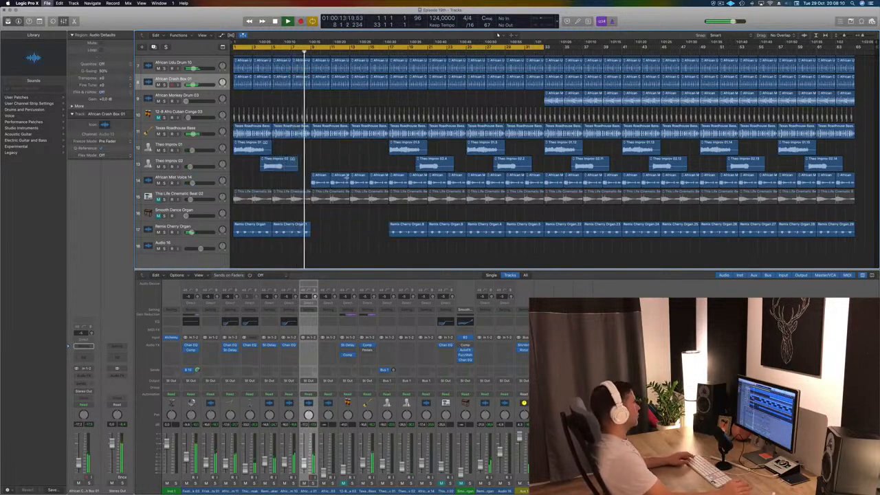
Step: Delete the Theo Improv 01 and Theo Improv 02 regions between bars 17 and 33
{"action": "scroll", "coordinate": [361, 140], "scroll_direction": "up", "scroll_amount": 5}
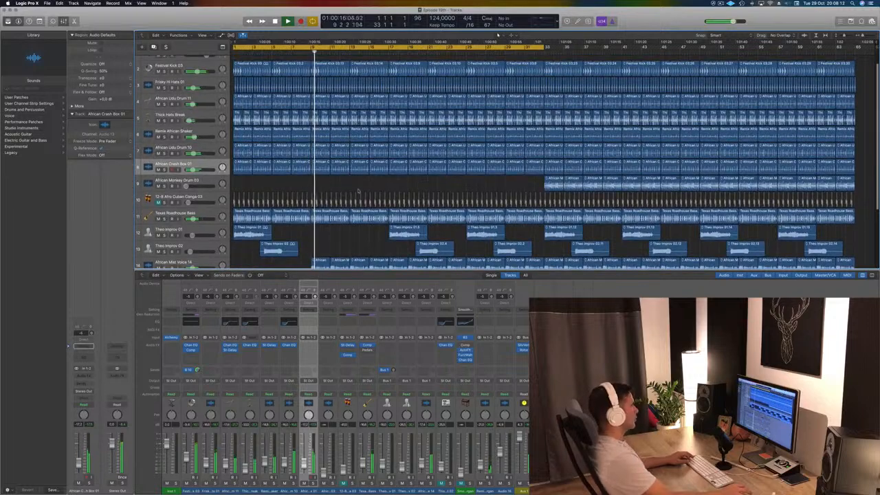
{"action": "scroll", "coordinate": [358, 182], "scroll_direction": "down", "scroll_amount": 4}
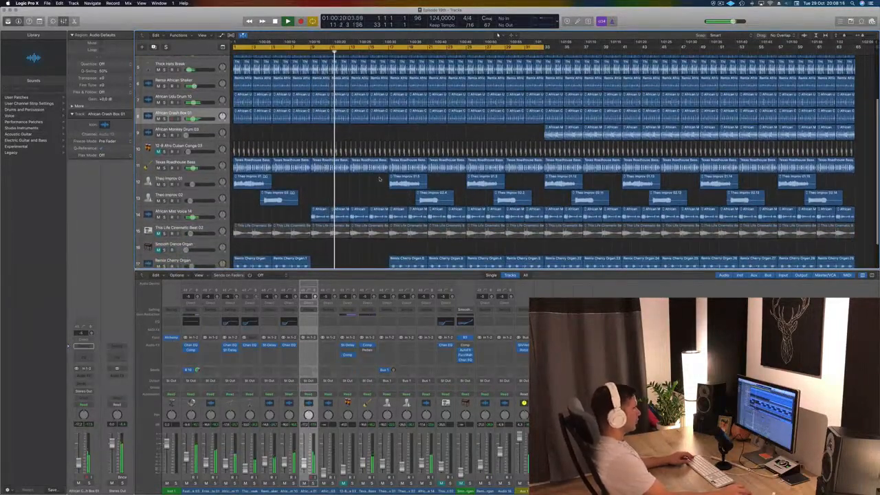
{"action": "left_click_drag", "start_coordinate": [379, 179], "coordinate": [499, 198]}
{"action": "key", "text": "Delete"}
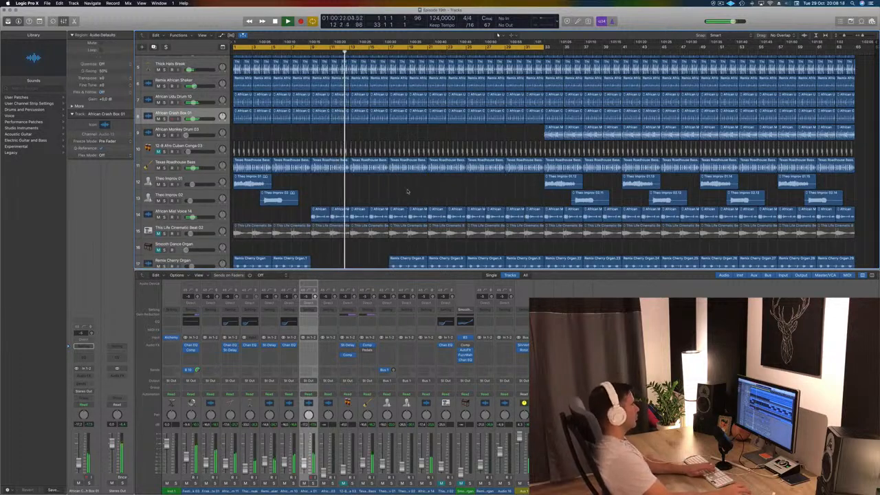
Step: Delete the African Mist Voice 14 and This Life Cinematic Beat 02 regions between bars 17 and 25
{"action": "scroll", "coordinate": [402, 194], "scroll_direction": "down", "scroll_amount": 1}
{"action": "left_click_drag", "start_coordinate": [401, 203], "coordinate": [468, 230]}
{"action": "key", "text": "Delete"}
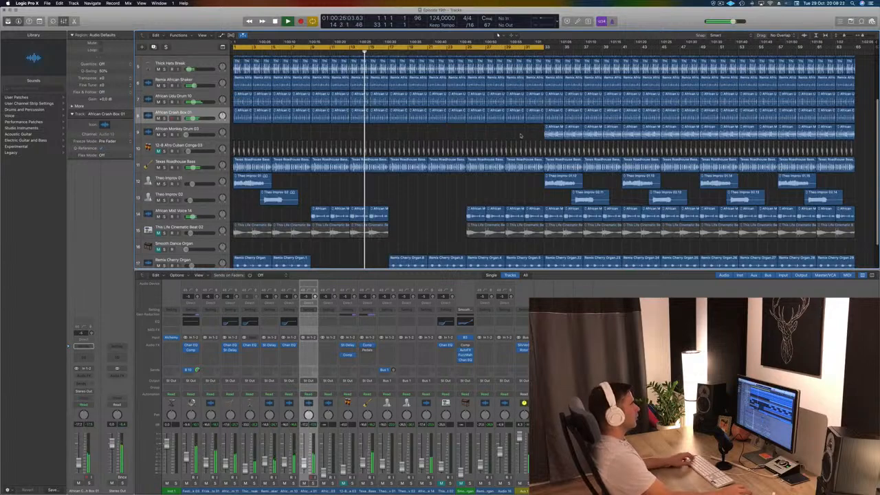
Step: Move the five African Monkey Drum 03 regions starting at bar 33 to bar 17, and delete the Remix Cherry Organ regions between bars 17 and 25
{"action": "left_click_drag", "start_coordinate": [541, 123], "coordinate": [641, 134]}
{"action": "left_click_drag", "start_coordinate": [570, 130], "coordinate": [416, 131]}
{"action": "scroll", "coordinate": [405, 199], "scroll_direction": "down", "scroll_amount": 1}
{"action": "scroll", "coordinate": [405, 199], "scroll_direction": "down", "scroll_amount": 4}
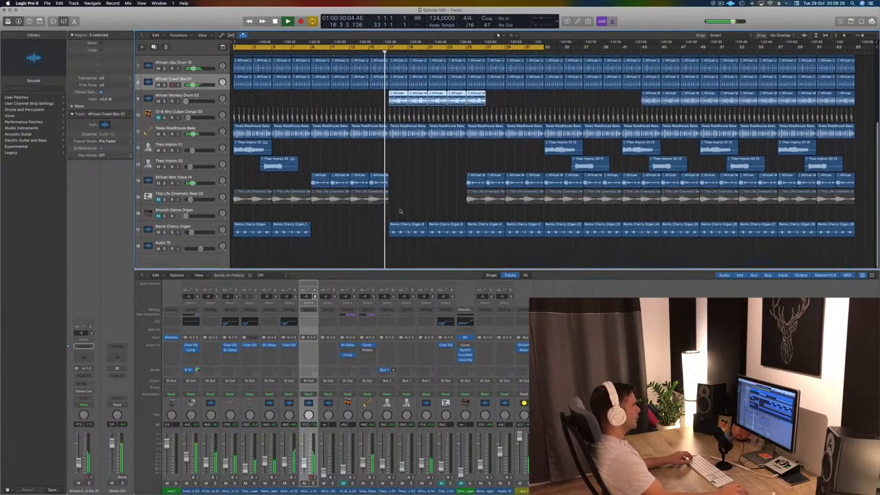
{"action": "left_click_drag", "start_coordinate": [401, 211], "coordinate": [462, 232]}
{"action": "key", "text": "Delete"}
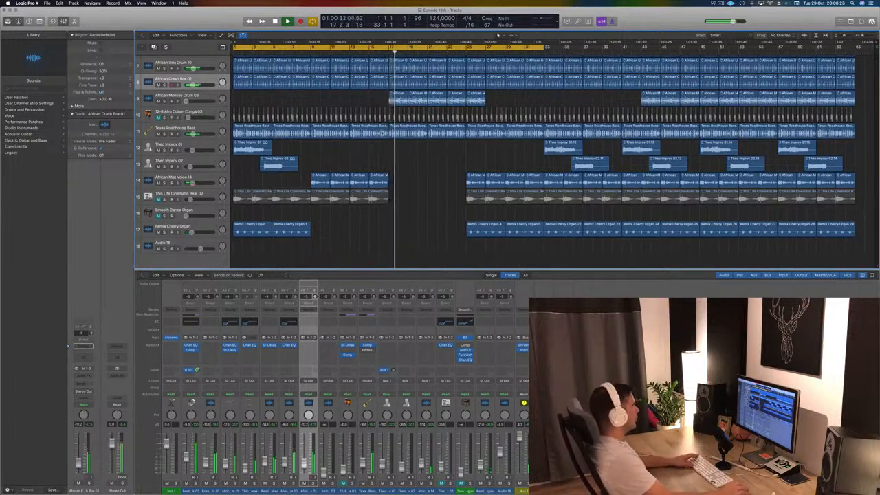
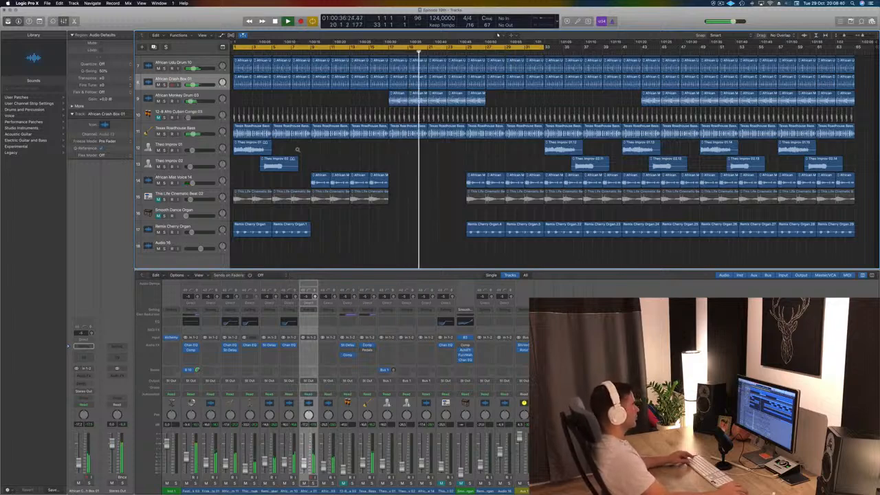
Step: Switch the Compressor on the Texas Roadhouse Bass track to the Platinum Digital model
{"action": "key", "text": "super+Up"}
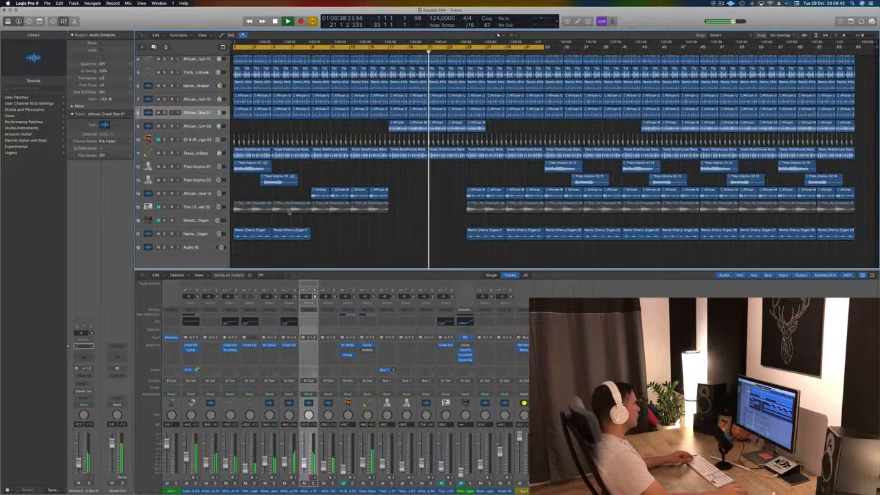
{"action": "key", "text": "super+Up"}
{"action": "key", "text": "super+Up"}
{"action": "key", "text": "super+Up"}
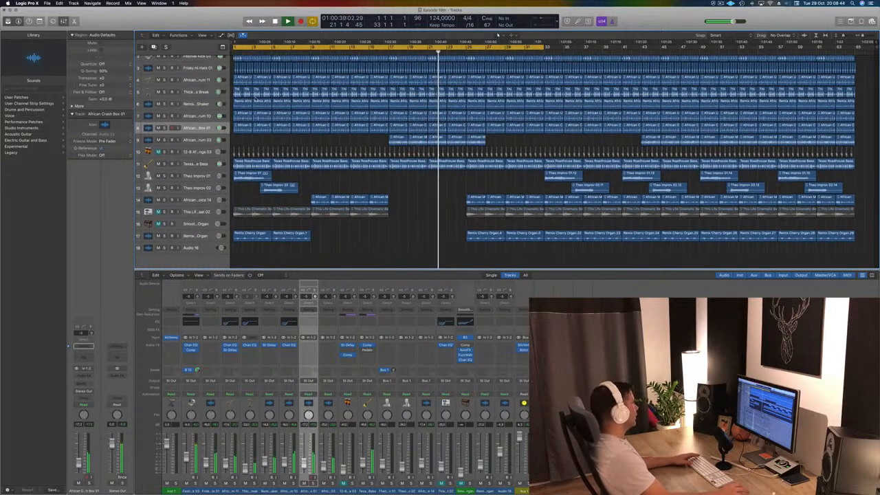
{"action": "key", "text": "space"}
{"action": "left_click", "coordinate": [197, 166]}
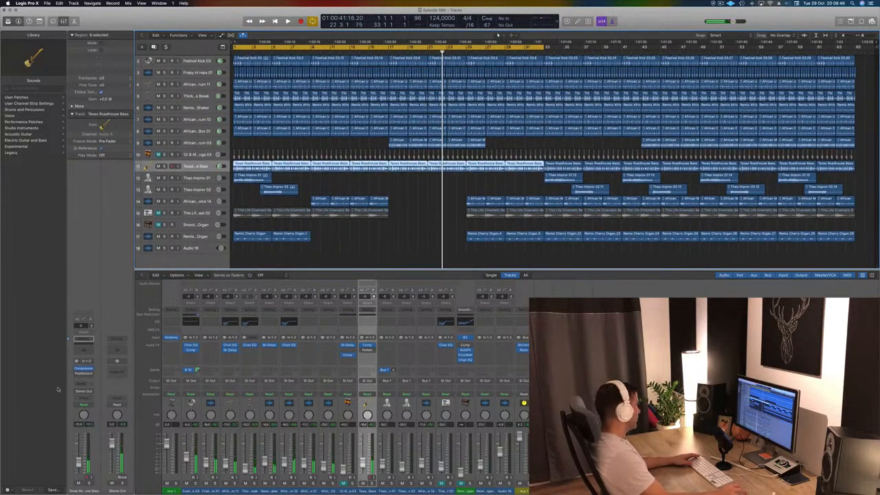
{"action": "left_click", "coordinate": [84, 369]}
{"action": "key", "text": "space"}
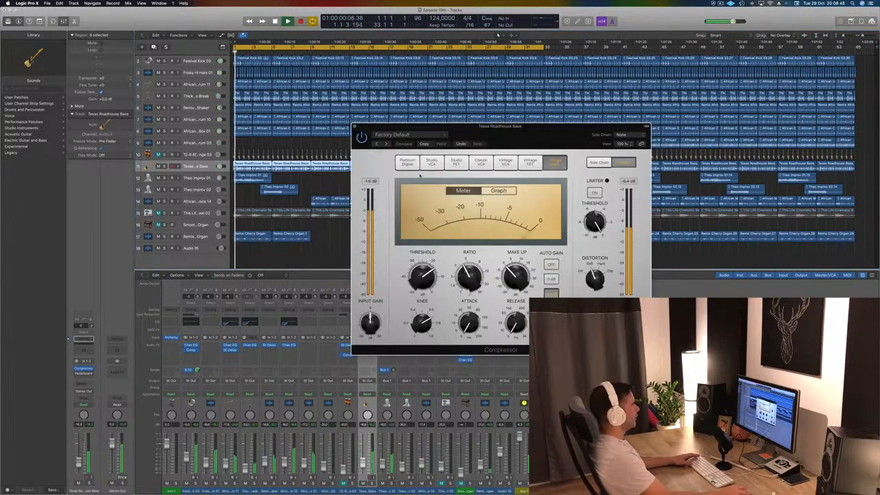
{"action": "left_click", "coordinate": [408, 164]}
Step: Play the song from the start to check the bass compression, and close the Compressor window
{"action": "left_click_drag", "start_coordinate": [495, 131], "coordinate": [530, 133]}
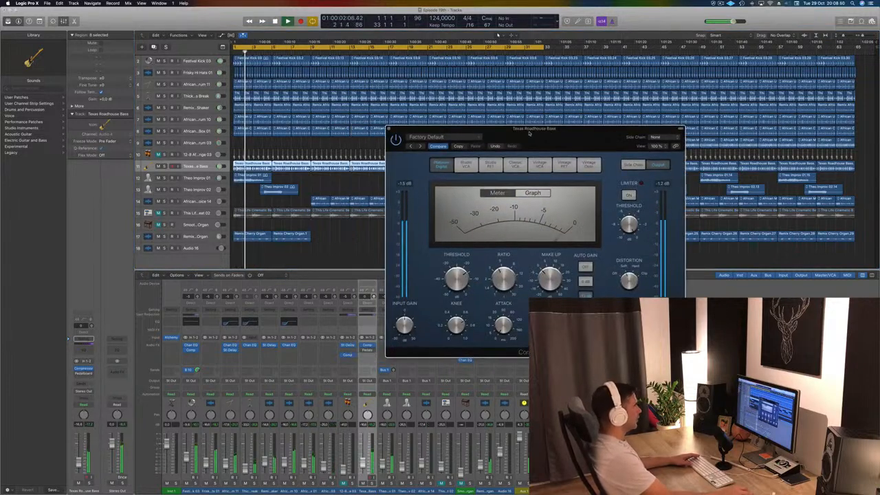
{"action": "key", "text": "space"}
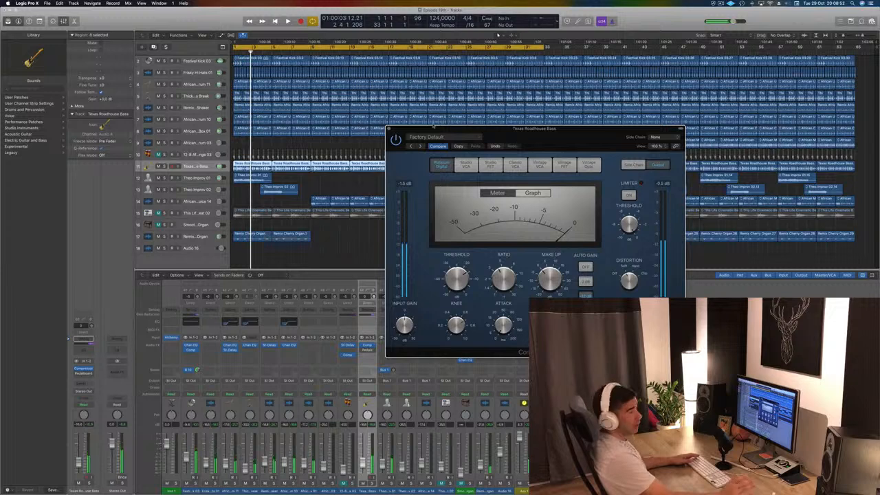
{"action": "key", "text": "space"}
{"action": "left_click_drag", "start_coordinate": [436, 129], "coordinate": [413, 132]}
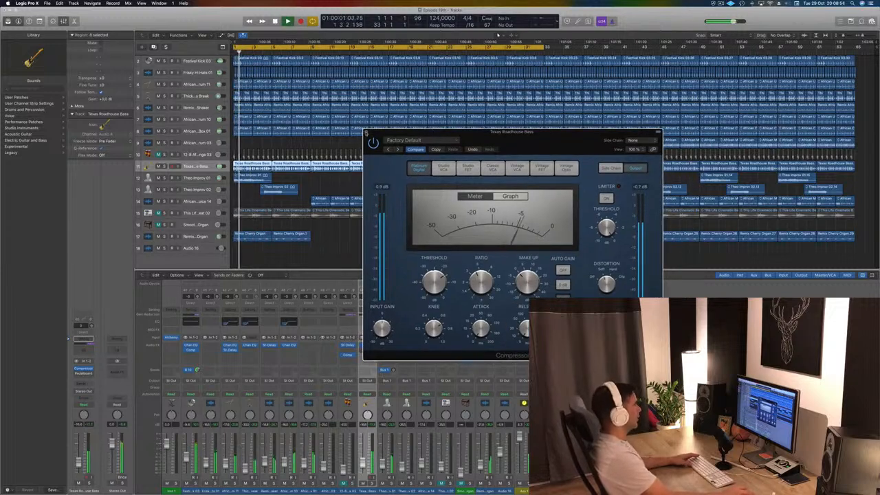
{"action": "left_click", "coordinate": [365, 132]}
Step: Hide the mixer, enlarge the track heights in the arrangement, and return the playhead to the start
{"action": "scroll", "coordinate": [335, 184], "scroll_direction": "down", "scroll_amount": 1}
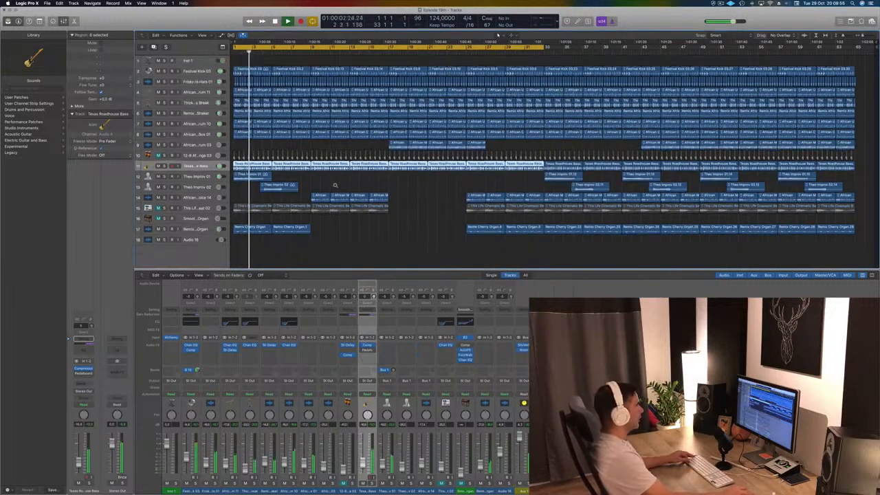
{"action": "scroll", "coordinate": [340, 189], "scroll_direction": "up", "scroll_amount": 2}
{"action": "scroll", "coordinate": [340, 189], "scroll_direction": "up", "scroll_amount": 1}
{"action": "key", "text": "x"}
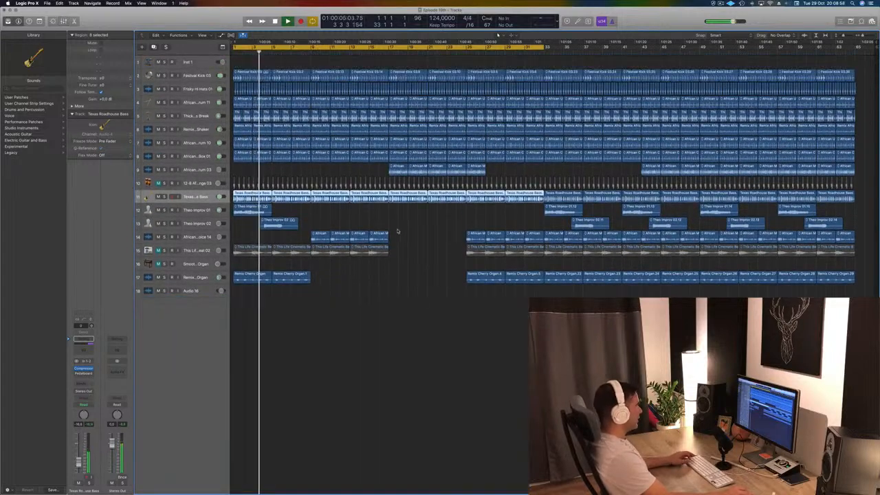
{"action": "scroll", "coordinate": [406, 306], "scroll_direction": "up", "scroll_amount": 1}
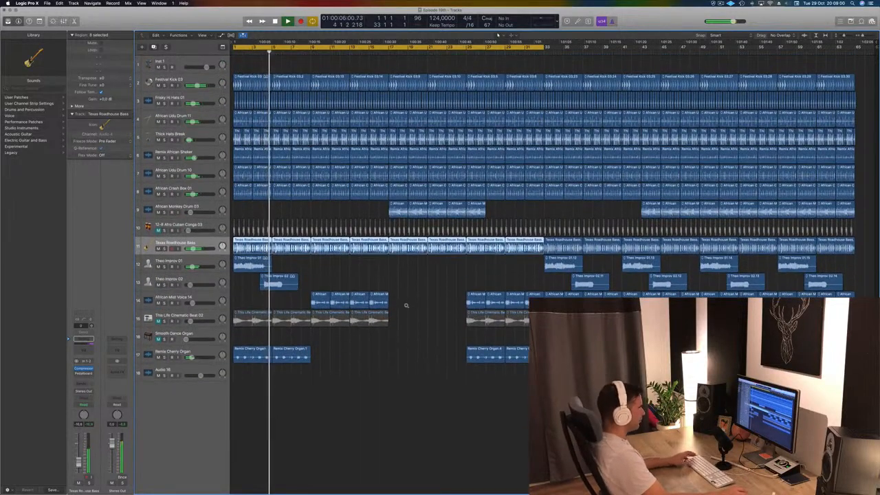
{"action": "scroll", "coordinate": [406, 307], "scroll_direction": "up", "scroll_amount": 1}
{"action": "key", "text": "Return"}
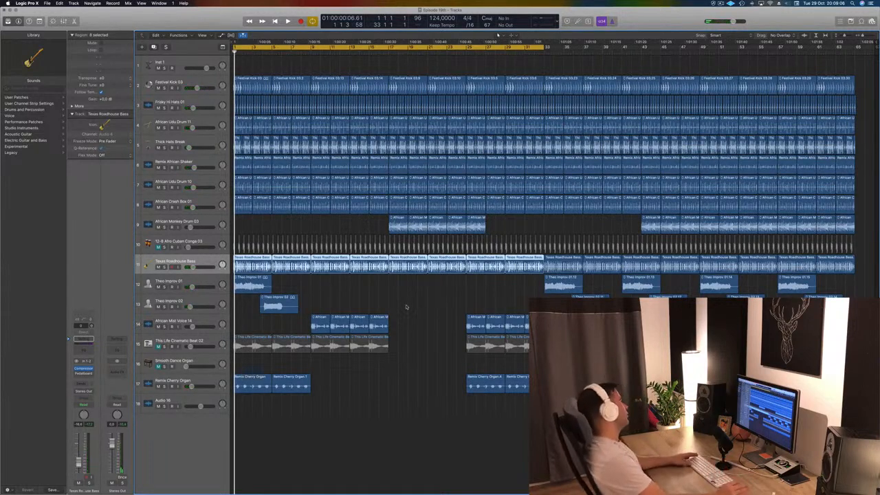
Step: Delete the 12-8 Afro Cuban Conga 03 track together with all its regions
{"action": "left_click", "coordinate": [210, 244]}
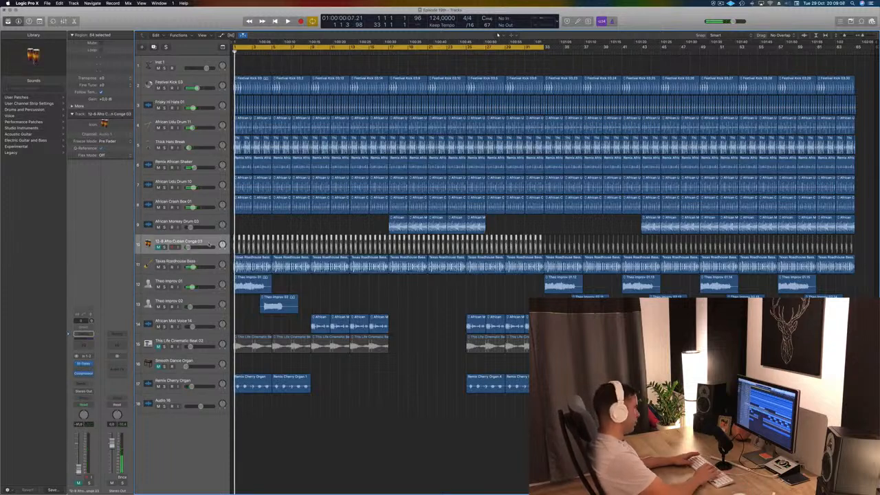
{"action": "key", "text": "BackSpace"}
{"action": "key", "text": "super+BackSpace"}
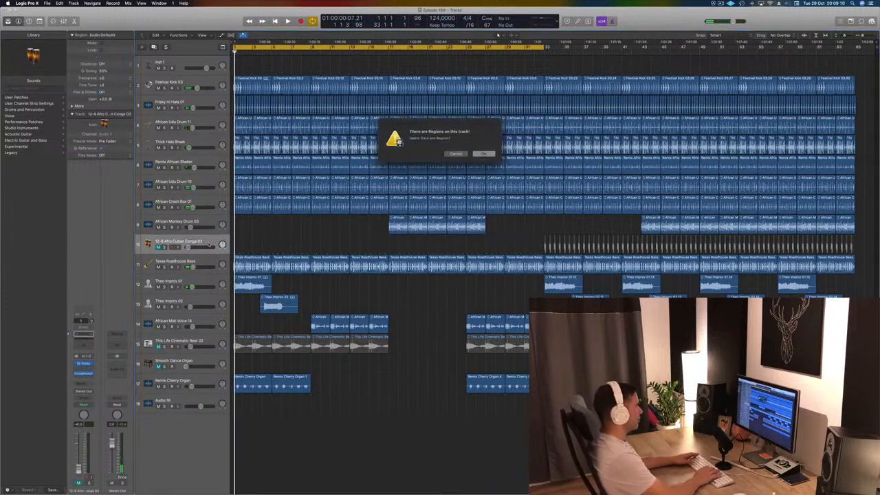
{"action": "key", "text": "Return"}
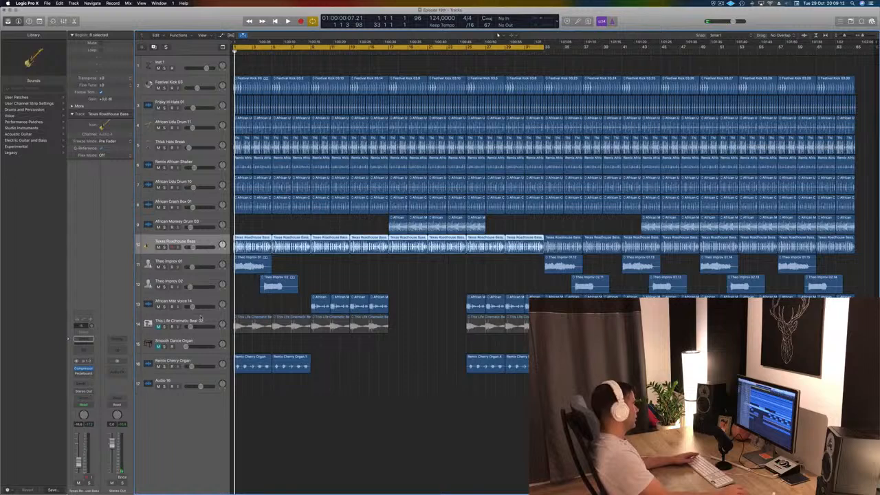
Step: Delete the This Life Cinematic Beat 02 track together with all its regions
{"action": "left_click", "coordinate": [200, 317]}
{"action": "key", "text": "BackSpace"}
{"action": "key", "text": "super+BackSpace"}
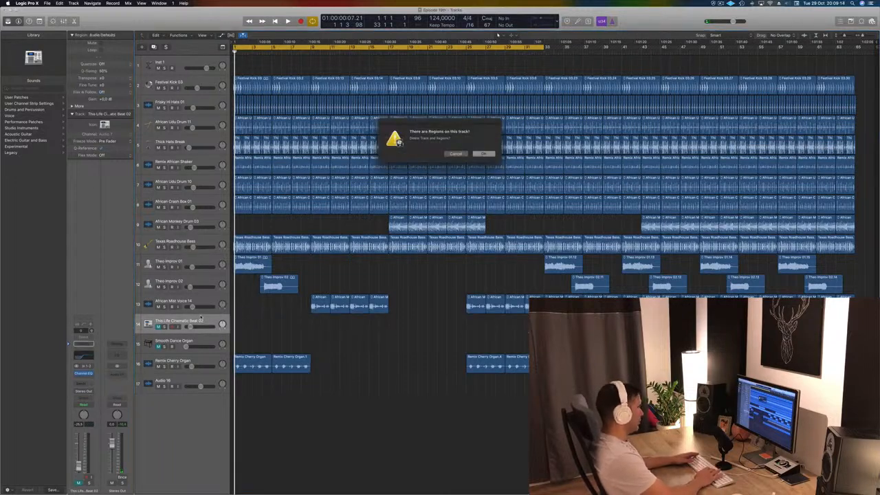
{"action": "key", "text": "Return"}
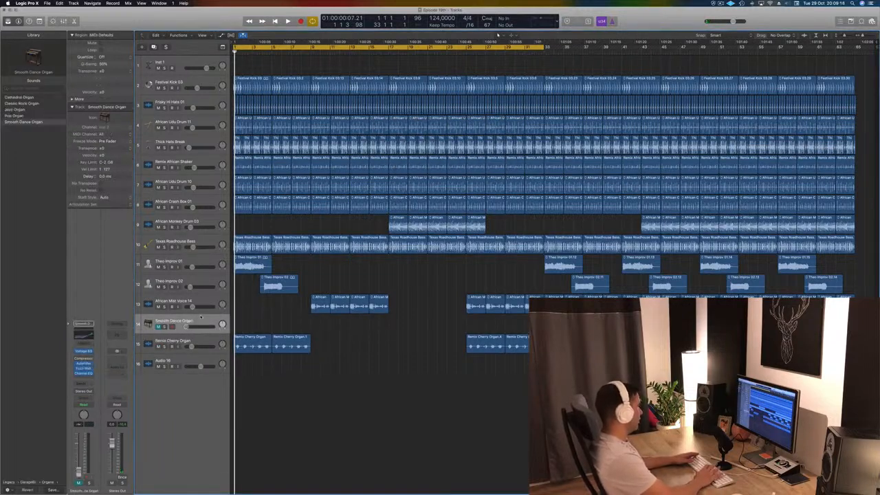
Step: Delete the empty Smooth Dance Organ and Audio 16 tracks
{"action": "key", "text": "super+BackSpace"}
{"action": "key", "text": "Down"}
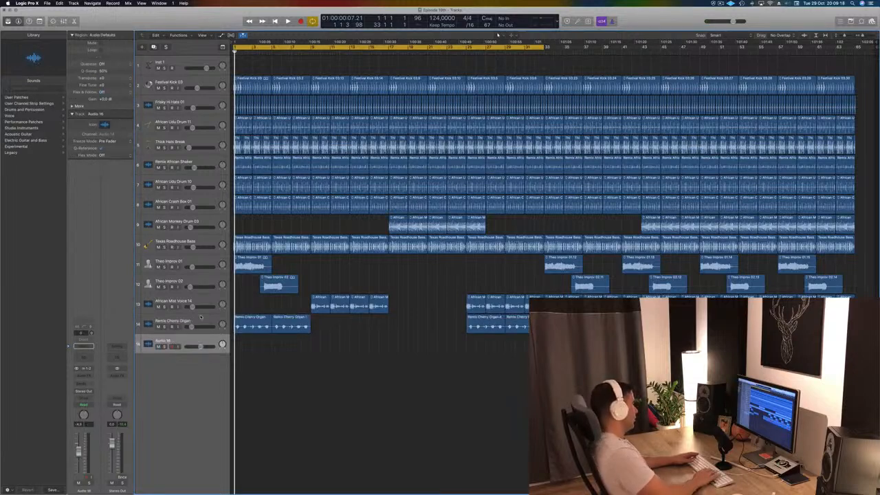
{"action": "key", "text": "super+BackSpace"}
Step: Lower the Remix Cherry Organ track's volume slightly during playback
{"action": "key", "text": "space"}
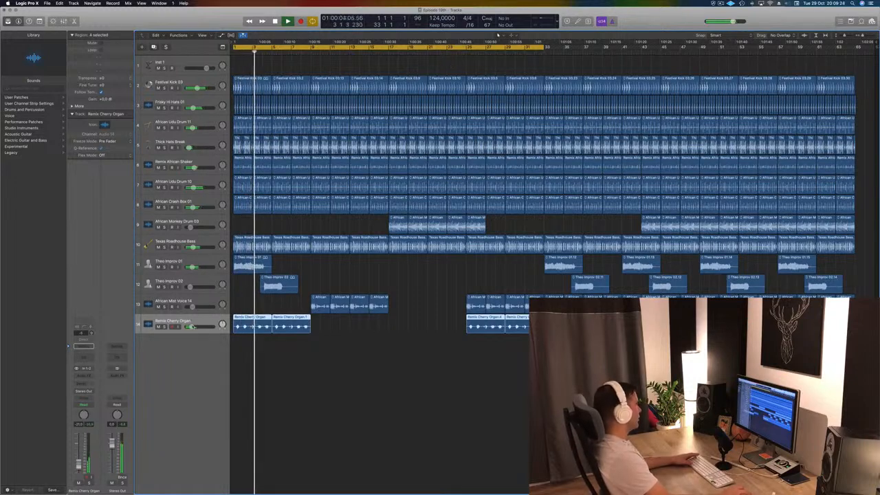
{"action": "left_click_drag", "start_coordinate": [192, 327], "coordinate": [191, 326]}
{"action": "left_click", "coordinate": [365, 275]}
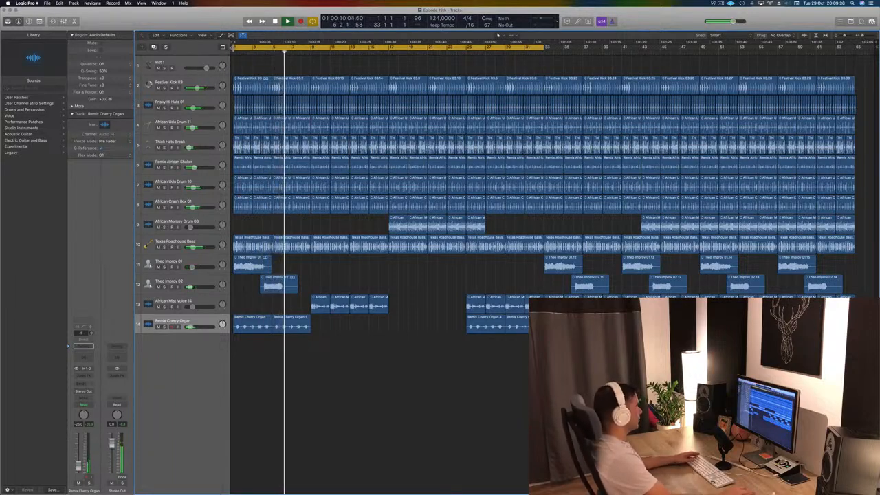
{"action": "key", "text": "space"}
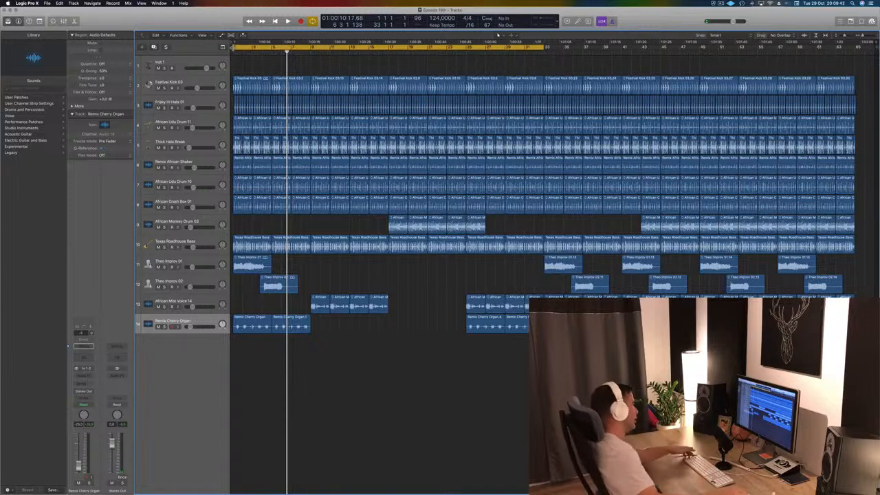
Step: Shift the cycle range to bars 17–49 and delete the Remix Cherry Organ regions from bar 25 onward
{"action": "key", "text": "space"}
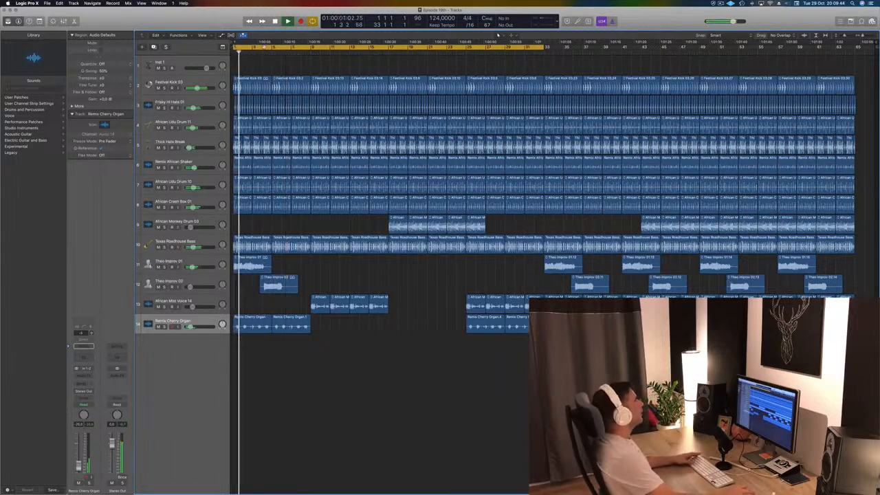
{"action": "left_click_drag", "start_coordinate": [276, 48], "coordinate": [432, 49]}
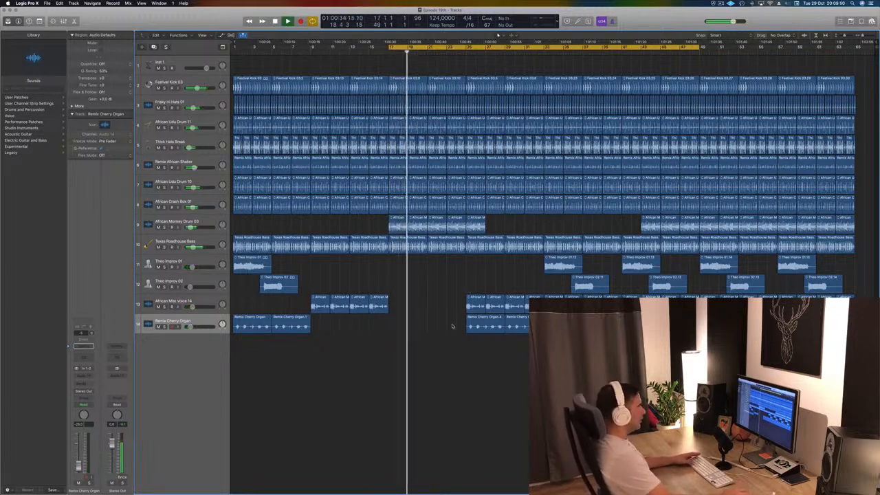
{"action": "left_click_drag", "start_coordinate": [454, 326], "coordinate": [842, 328]}
{"action": "key", "text": "Delete"}
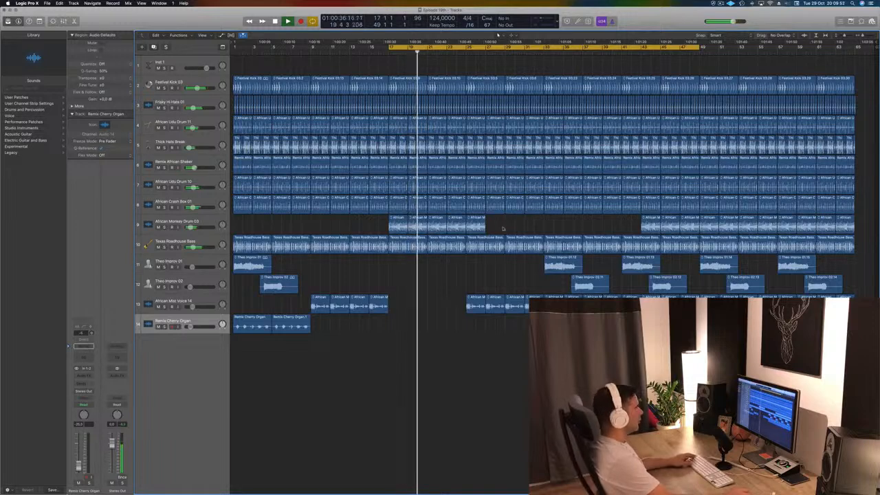
Step: Delete the African Monkey Drum 03 region that starts at bar 25
{"action": "left_click_drag", "start_coordinate": [503, 224], "coordinate": [402, 225]}
{"action": "left_click", "coordinate": [527, 222]}
{"action": "left_click", "coordinate": [473, 226]}
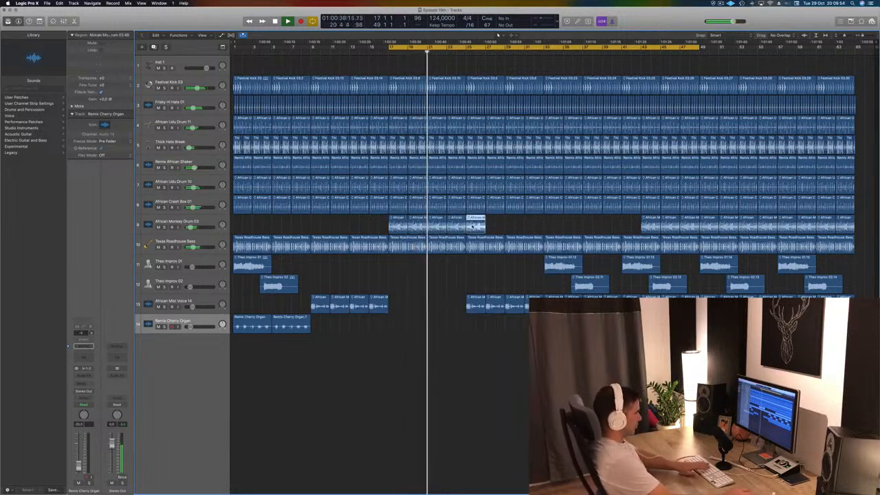
{"action": "key", "text": "Delete"}
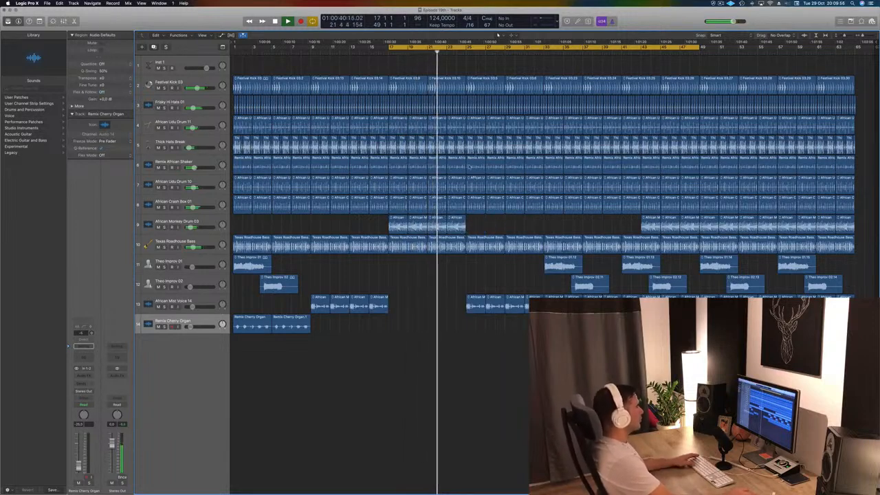
Step: Delete the selected percussion regions on tracks 4 to 8 between bars 25 and 33, and copy four African Monkey Drum 03 regions into those bars
{"action": "left_click_drag", "start_coordinate": [477, 216], "coordinate": [543, 138]}
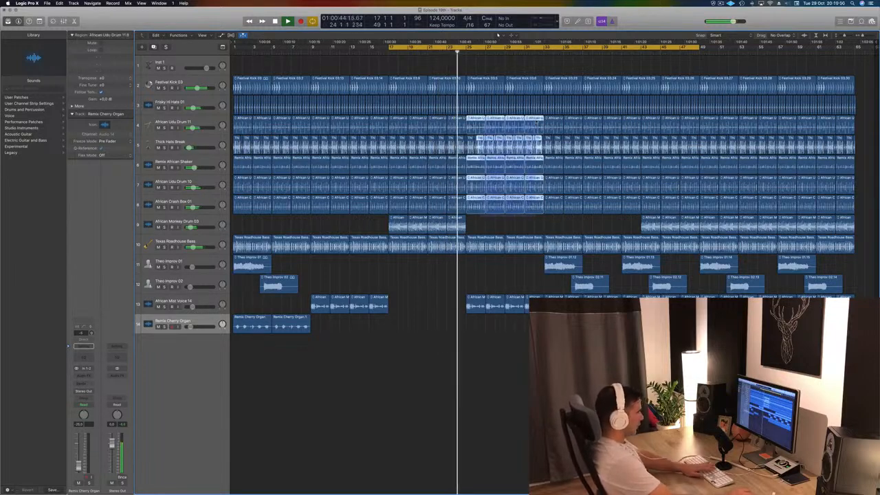
{"action": "key", "text": "Delete"}
{"action": "key", "text": "space"}
{"action": "mouse_move", "coordinate": [487, 218]}
{"action": "left_mouse_down"}
{"action": "mouse_move", "coordinate": [423, 226]}
{"action": "mouse_move", "coordinate": [473, 224]}
{"action": "left_mouse_up"}
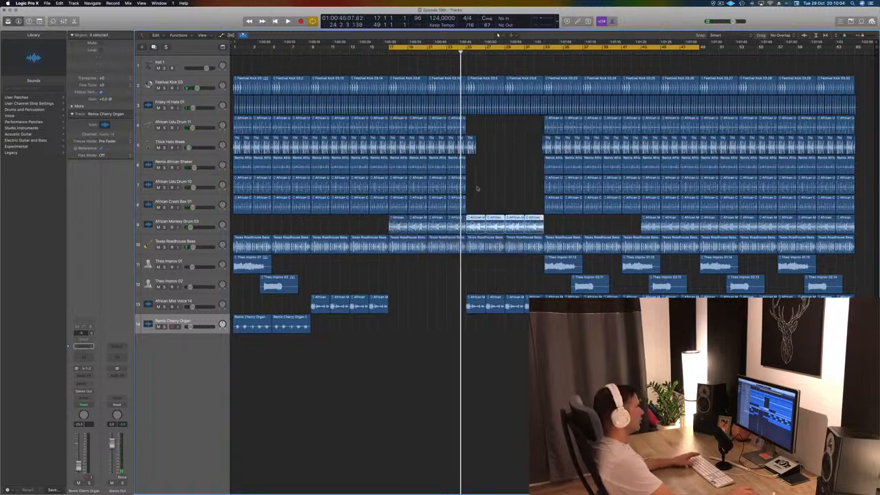
Step: Move the cycle range's start to bar 25 and delete the leftover Thick Hats Break region at that bar
{"action": "key", "text": "space"}
{"action": "left_click_drag", "start_coordinate": [390, 48], "coordinate": [467, 48]}
{"action": "key", "text": "space"}
{"action": "left_click", "coordinate": [471, 142]}
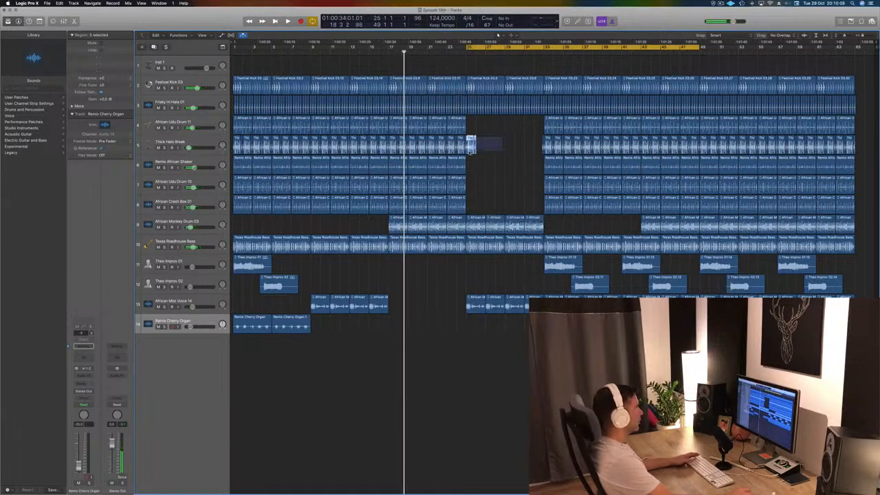
{"action": "key", "text": "Delete"}
Step: Delete the four African Monkey Drum 03 regions between bars 25 and 33
{"action": "key", "text": "space"}
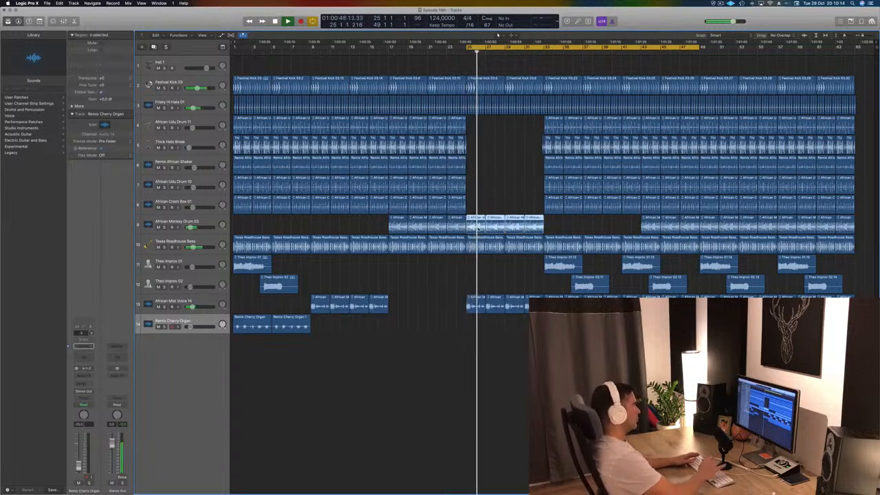
{"action": "key", "text": "Delete"}
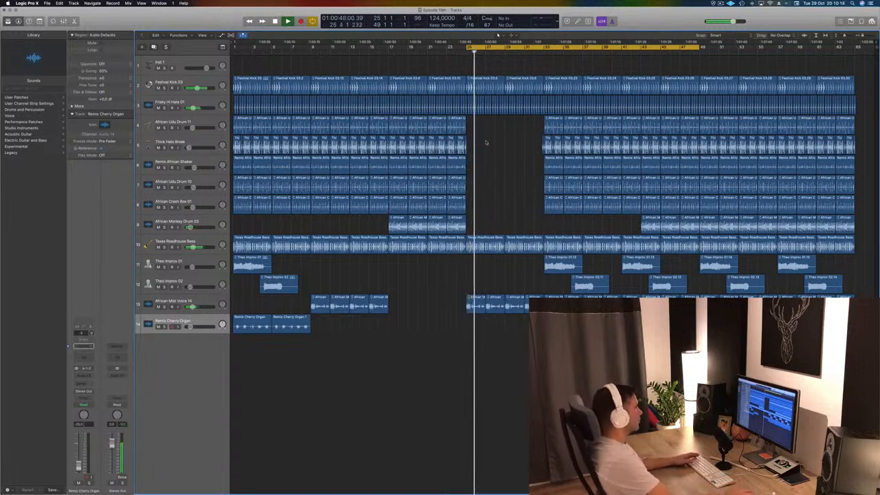
Step: Delete the Texas Roadhouse Bass regions between bars 25 and 33, and place four African Monkey Drum 03 regions in those bars
{"action": "left_click_drag", "start_coordinate": [494, 227], "coordinate": [522, 253]}
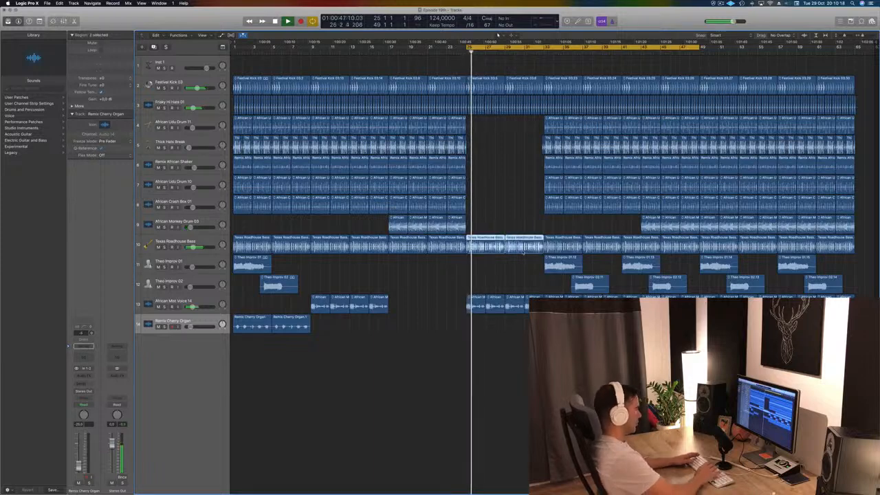
{"action": "key", "text": "Delete"}
{"action": "mouse_move", "coordinate": [485, 226]}
{"action": "left_mouse_down"}
{"action": "mouse_move", "coordinate": [385, 232]}
{"action": "mouse_move", "coordinate": [474, 221]}
{"action": "left_mouse_up"}
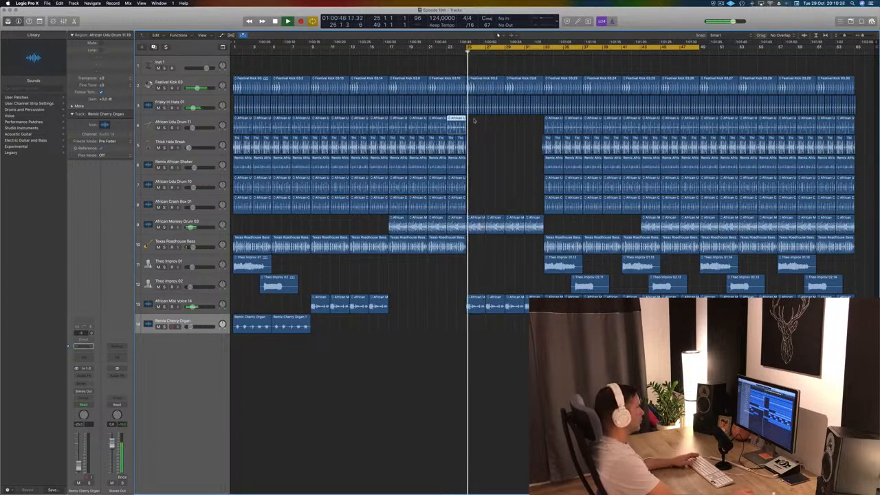
Step: Delete the Frisky Hi Hats 01 regions between bars 25 and 33
{"action": "left_click_drag", "start_coordinate": [543, 119], "coordinate": [470, 111]}
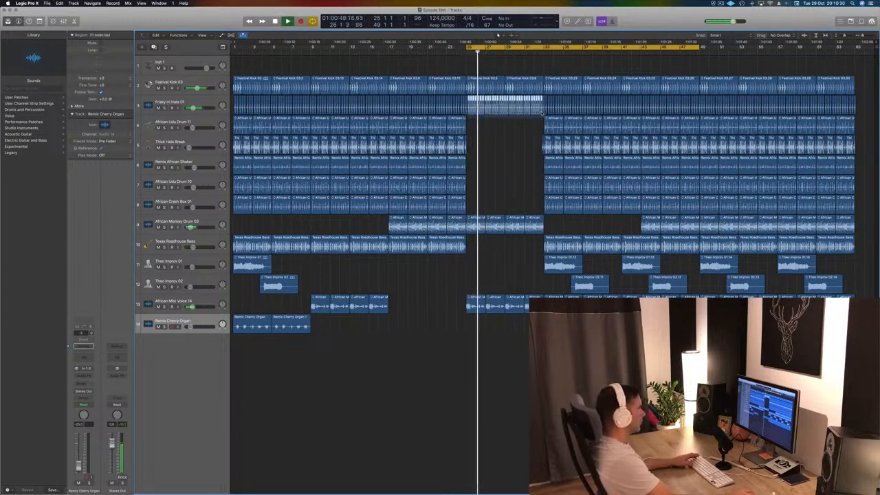
{"action": "key", "text": "Delete"}
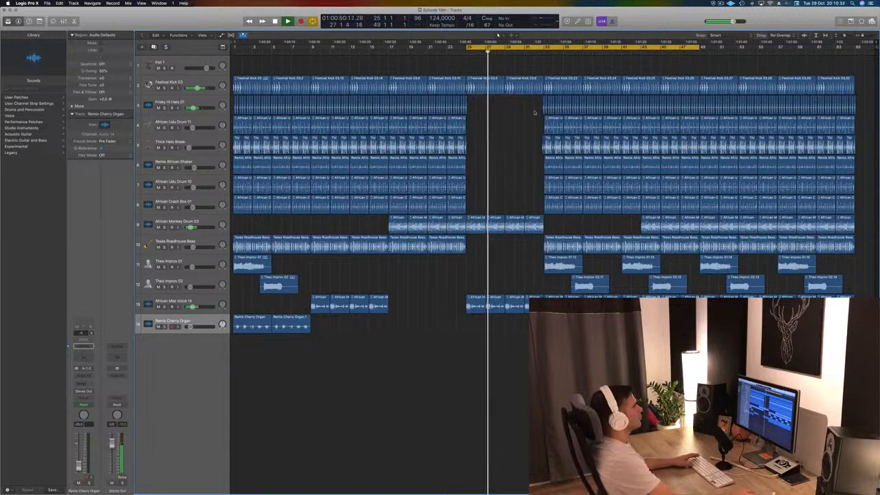
{"action": "key", "text": "super+Right"}
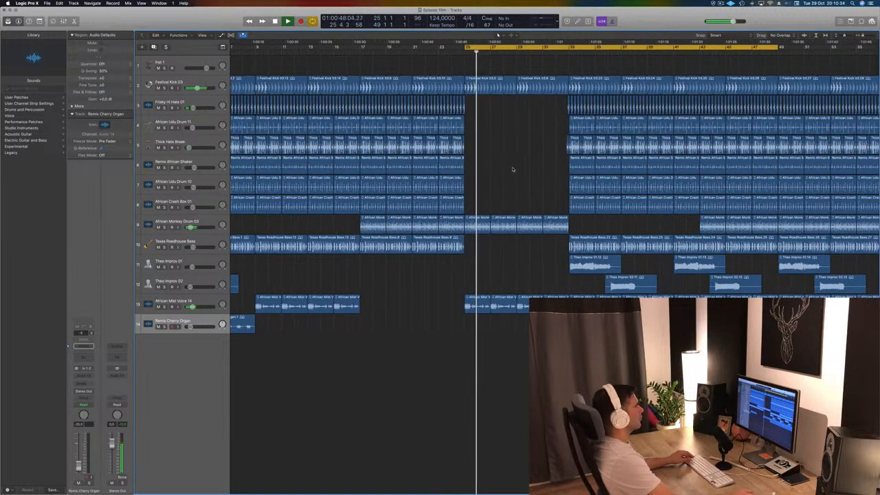
{"action": "key", "text": "super+Left"}
Step: Add a Channel EQ to the African Monkey Drum 03 track with a low cut at 255 Hz, and replay the section from bar 25
{"action": "left_click", "coordinate": [213, 223]}
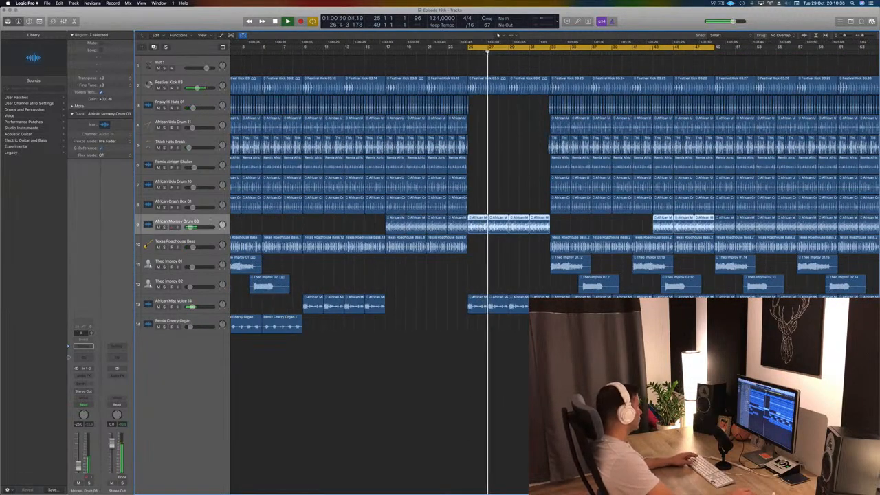
{"action": "left_click", "coordinate": [83, 346]}
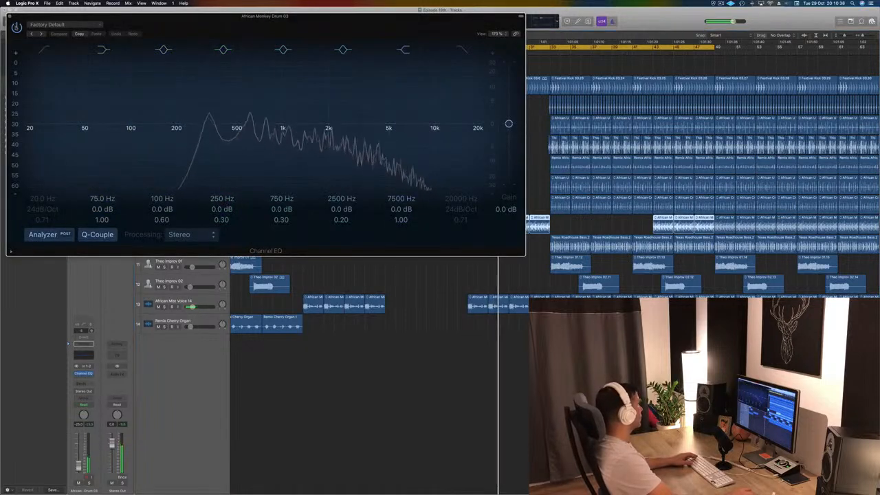
{"action": "left_click_drag", "start_coordinate": [44, 98], "coordinate": [224, 111]}
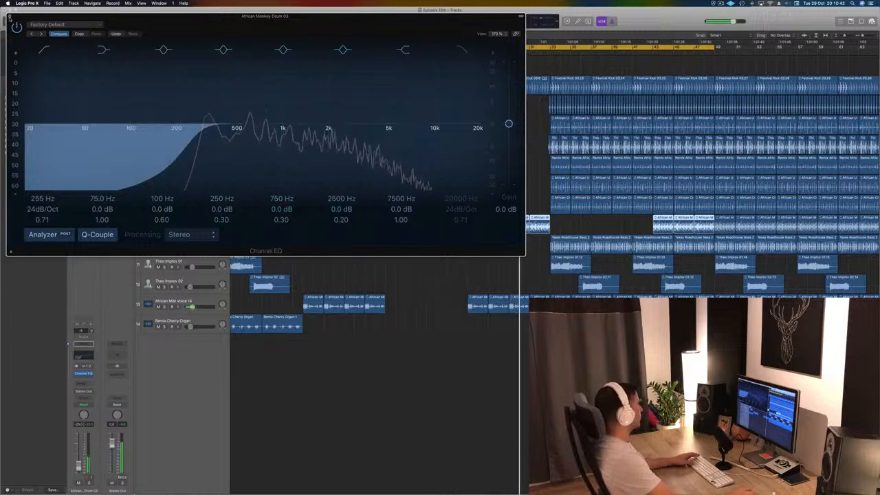
{"action": "left_click", "coordinate": [9, 15]}
{"action": "key", "text": "space"}
{"action": "key", "text": "space"}
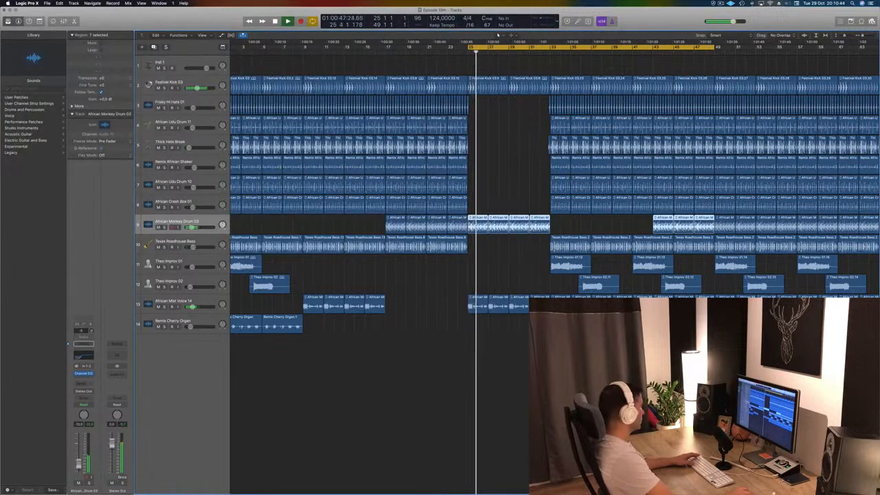
Step: Insert a stereo Compressor after the Channel EQ on the African Monkey Drum 03 track
{"action": "left_click", "coordinate": [84, 386]}
{"action": "left_click", "coordinate": [152, 420]}
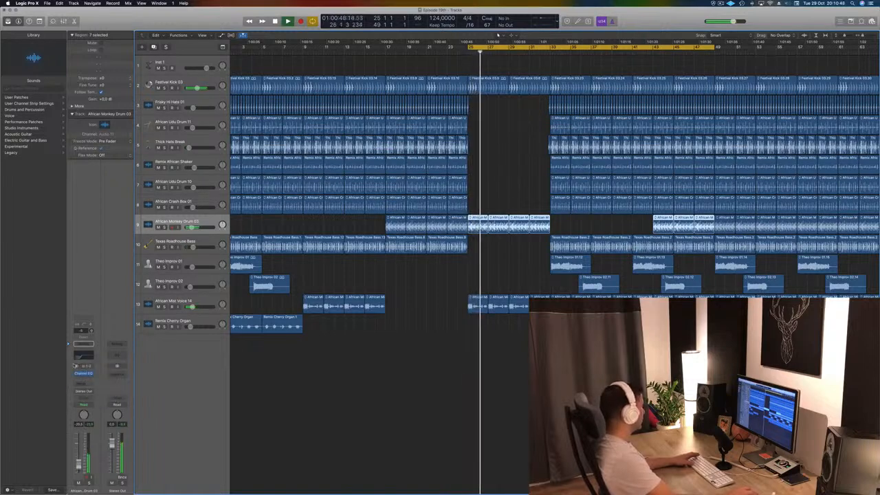
{"action": "left_click", "coordinate": [88, 377]}
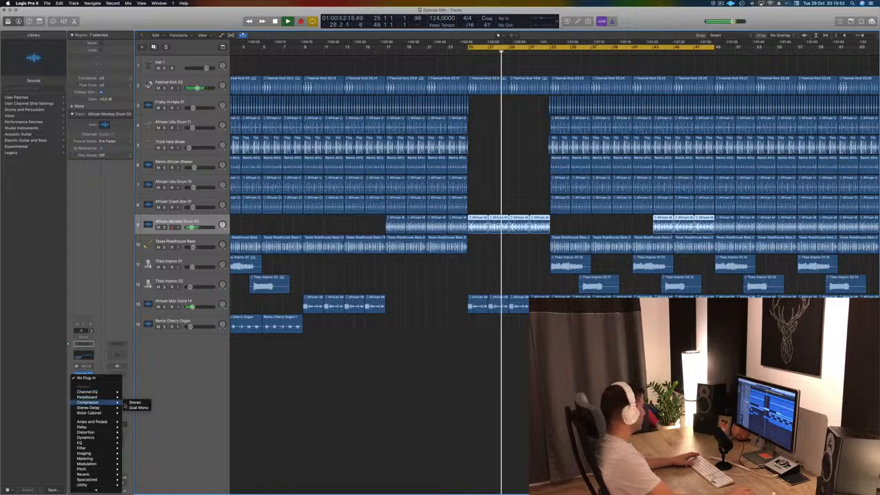
{"action": "left_click", "coordinate": [135, 402]}
{"action": "left_click_drag", "start_coordinate": [257, 31], "coordinate": [402, 43]}
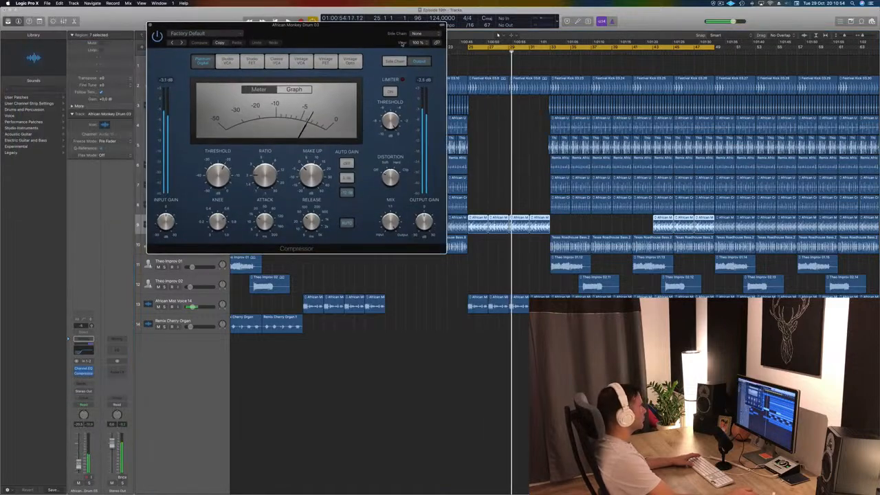
Step: Set the compressor's side chain source to Bus 10, which carries Festival Kick 03
{"action": "left_click", "coordinate": [417, 33]}
{"action": "mouse_move", "coordinate": [419, 59]}
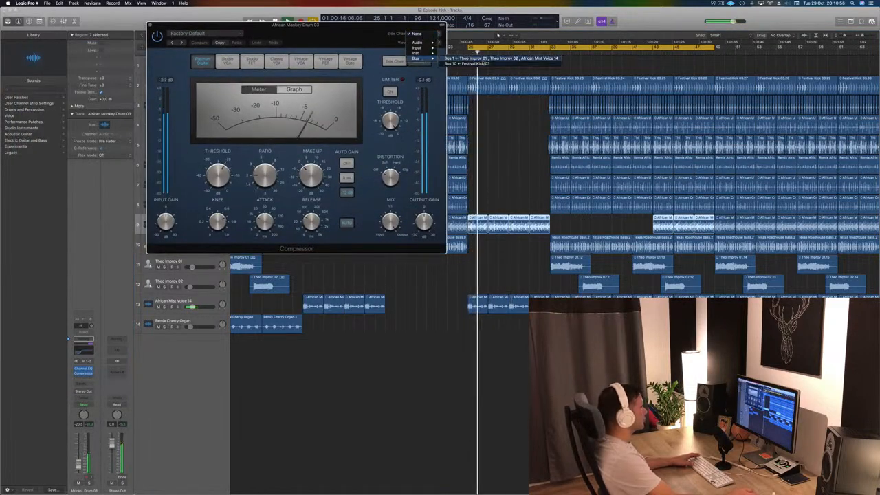
{"action": "left_click", "coordinate": [336, 40]}
{"action": "left_click_drag", "start_coordinate": [335, 39], "coordinate": [453, 48]}
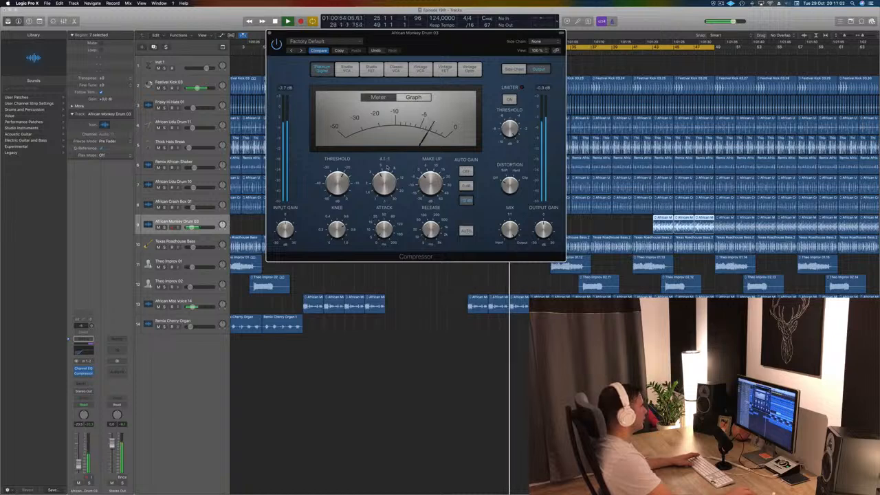
{"action": "left_click", "coordinate": [536, 41]}
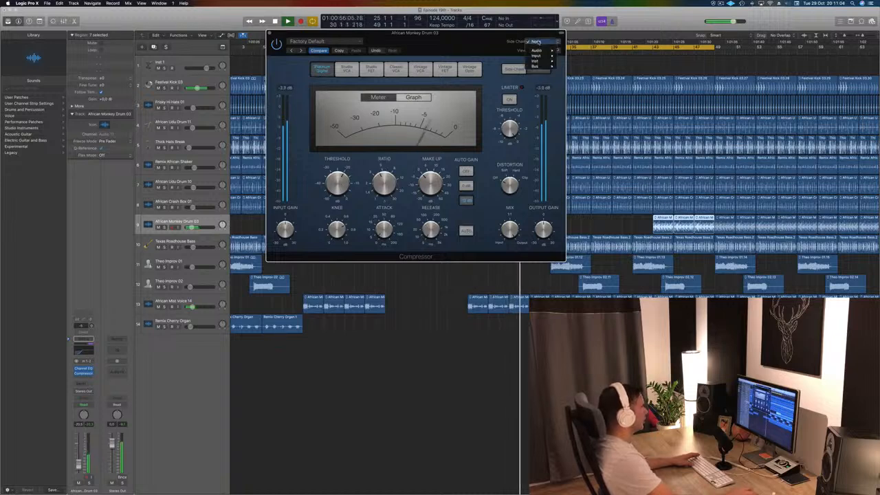
{"action": "mouse_move", "coordinate": [536, 66]}
{"action": "left_click", "coordinate": [595, 71]}
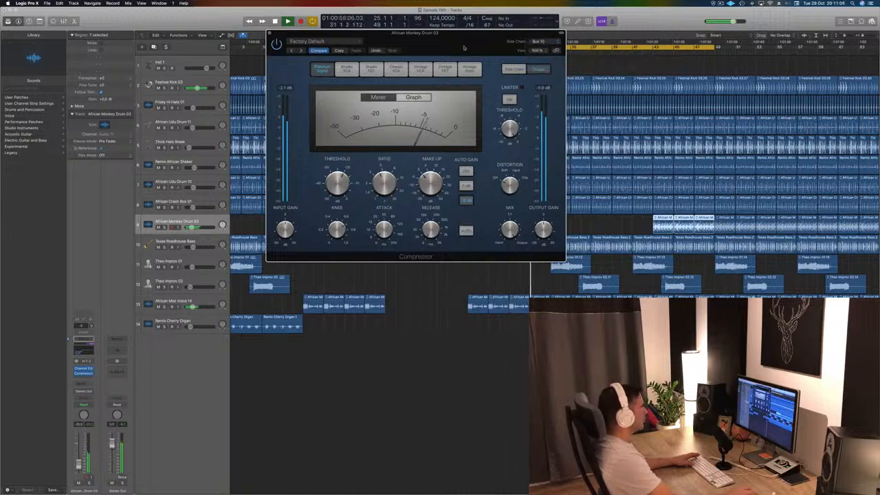
Step: Show the compressor's gain reduction graph and adjust its ratio during playback from bar 25, and close the plug-in
{"action": "left_click_drag", "start_coordinate": [453, 39], "coordinate": [512, 50]}
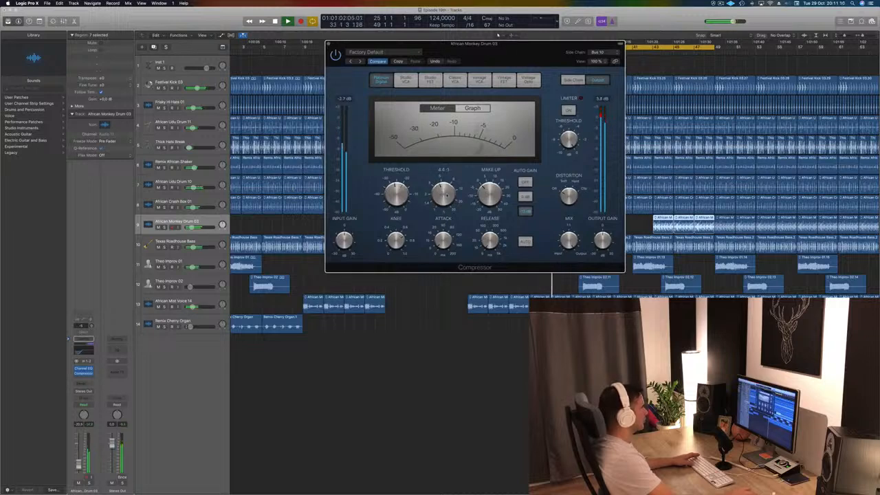
{"action": "key", "text": "space"}
{"action": "left_click_drag", "start_coordinate": [526, 50], "coordinate": [439, 83]}
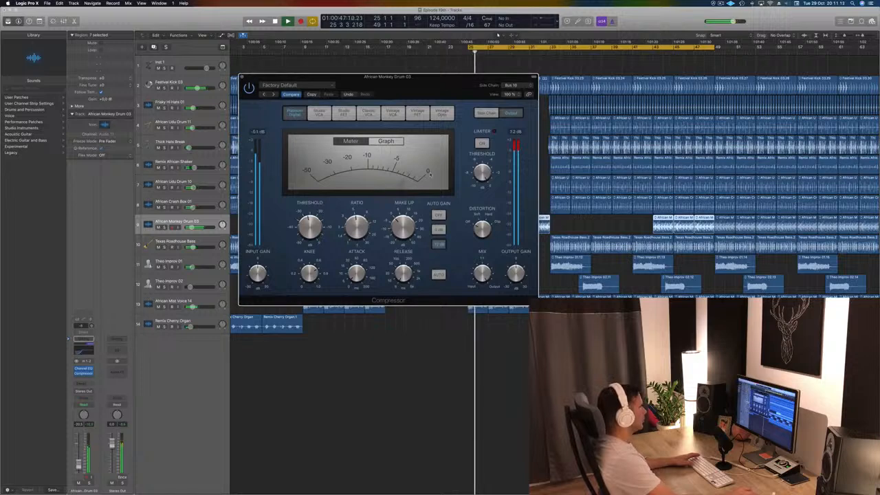
{"action": "key", "text": "space"}
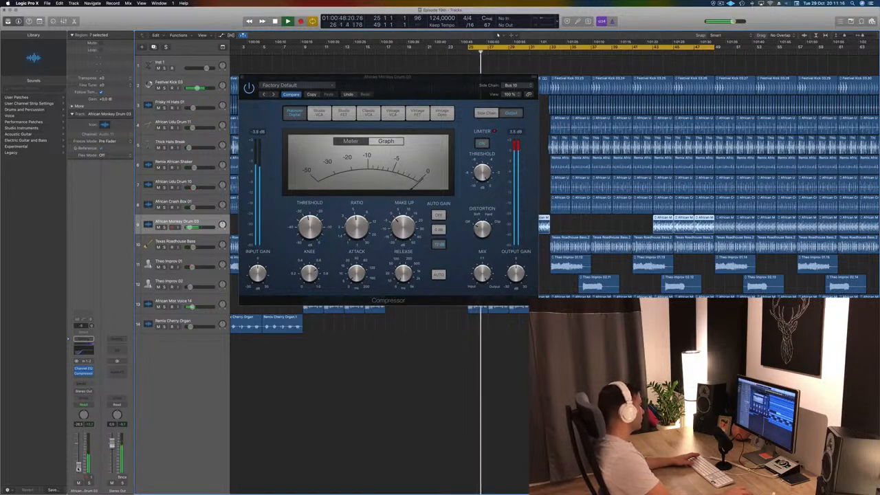
{"action": "left_click", "coordinate": [385, 141]}
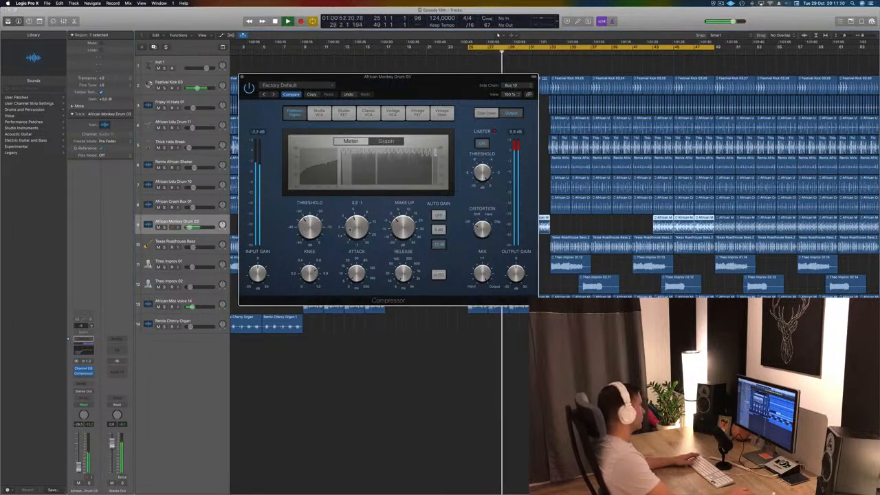
{"action": "mouse_move", "coordinate": [350, 232]}
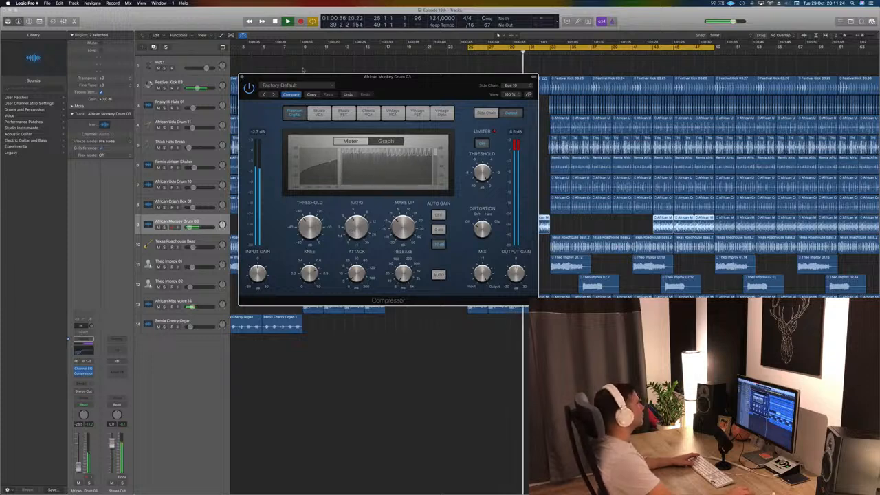
{"action": "left_click", "coordinate": [242, 77]}
Step: Play the arrangement from bar 25 to check the side-chained drum, clear the region selection and stop playback
{"action": "key", "text": "space"}
{"action": "key", "text": "space"}
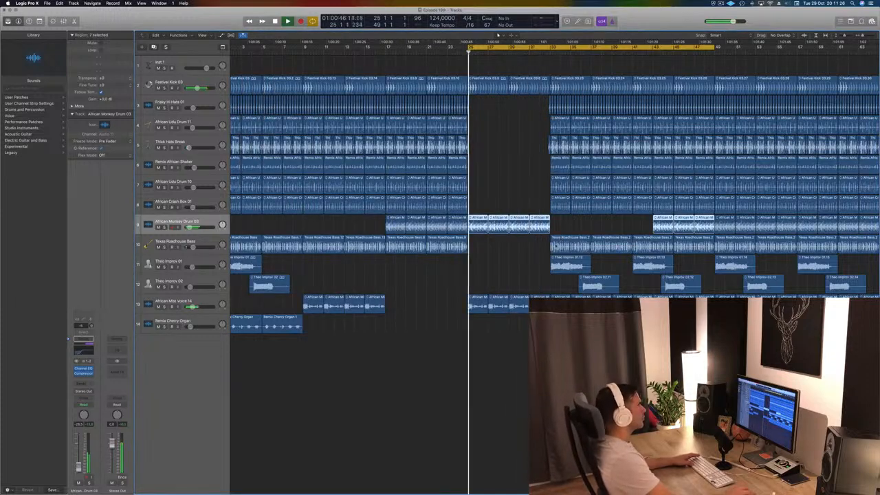
{"action": "left_click", "coordinate": [501, 280]}
{"action": "key", "text": "space"}
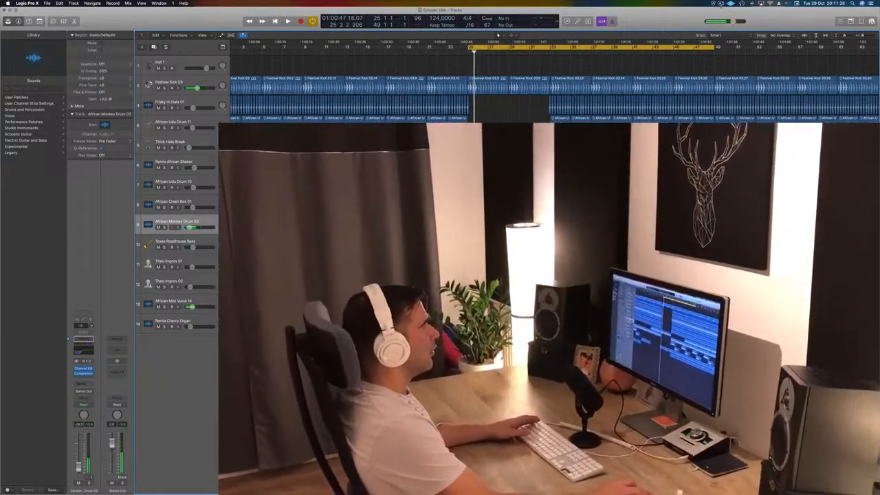